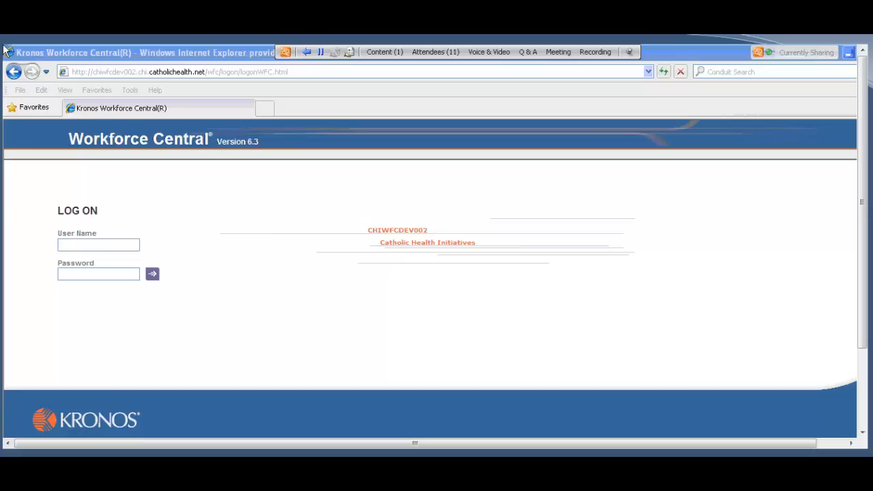
Step: Fill in the employee's user name on the log-on page from the saved littlerock-ar entries
double_click(118, 244)
type("littler")
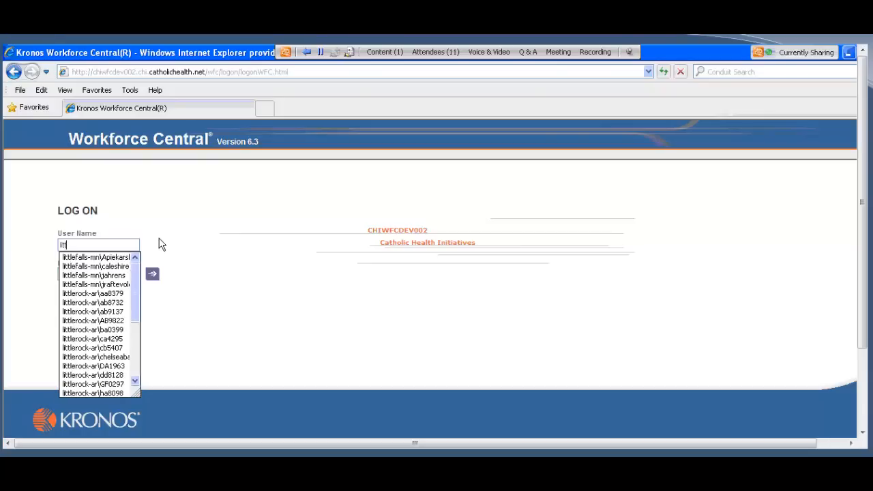
key("Down")
key("Down")
key("Down")
key("Down")
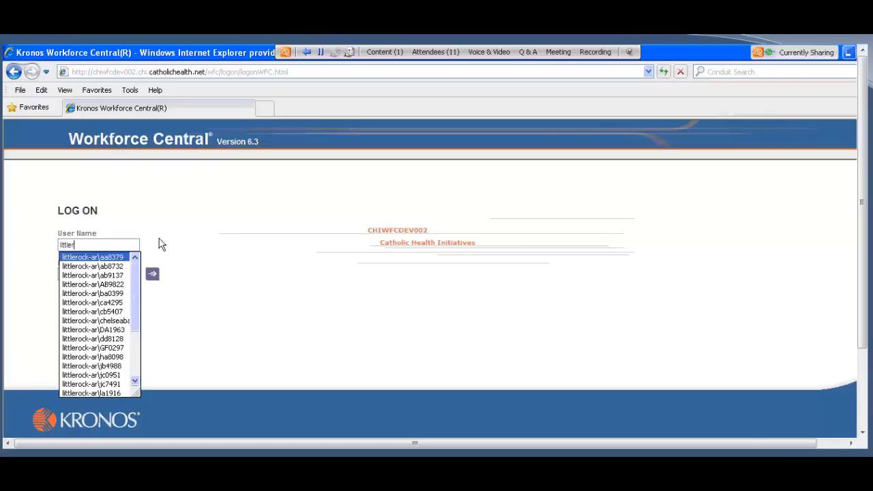
key("Down")
key("Down")
key("Down")
key("Down")
key("Down")
key("Tab")
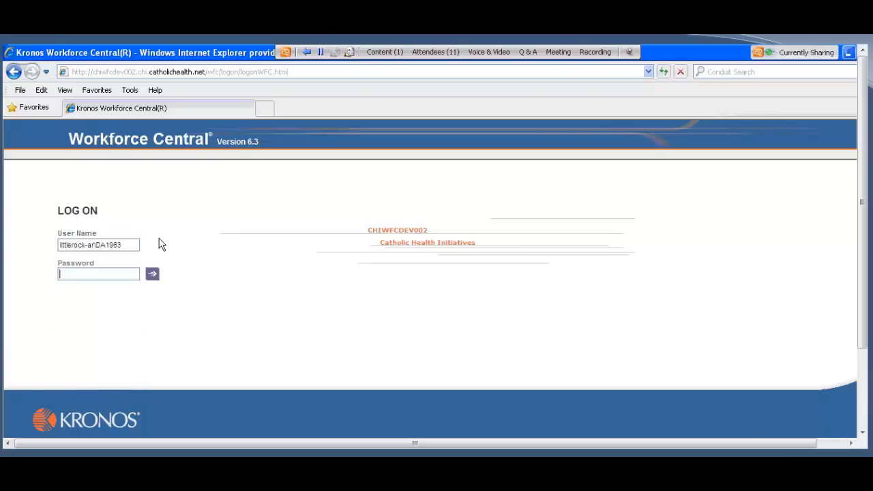
Step: Enter the account password, correcting its last characters, and log on to Workforce Central
type("*******")
key("BackSpace")
key("BackSpace")
key("BackSpace")
key("BackSpace")
key("BackSpace")
key("BackSpace")
key("BackSpace")
type("***")
key("Return")
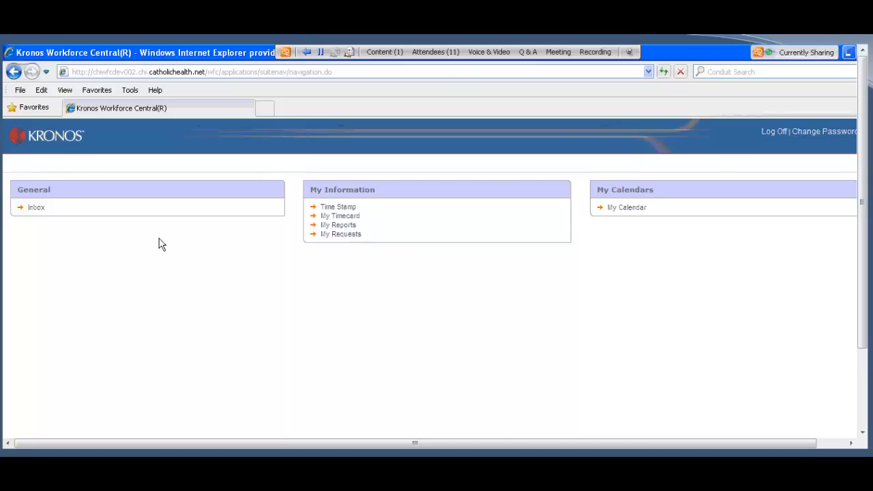
Step: Open the Time Stamp page, clear the Java Console out of the way, and record a time stamp without a transfer
left_click(350, 209)
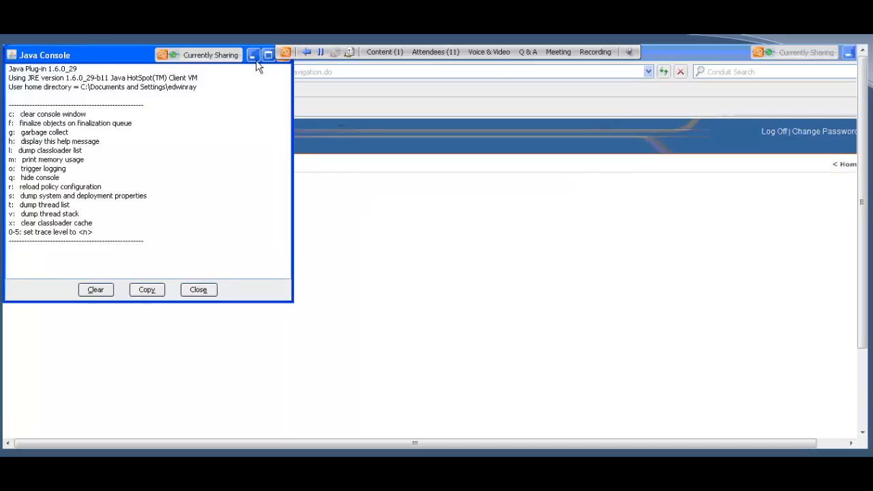
left_click(254, 56)
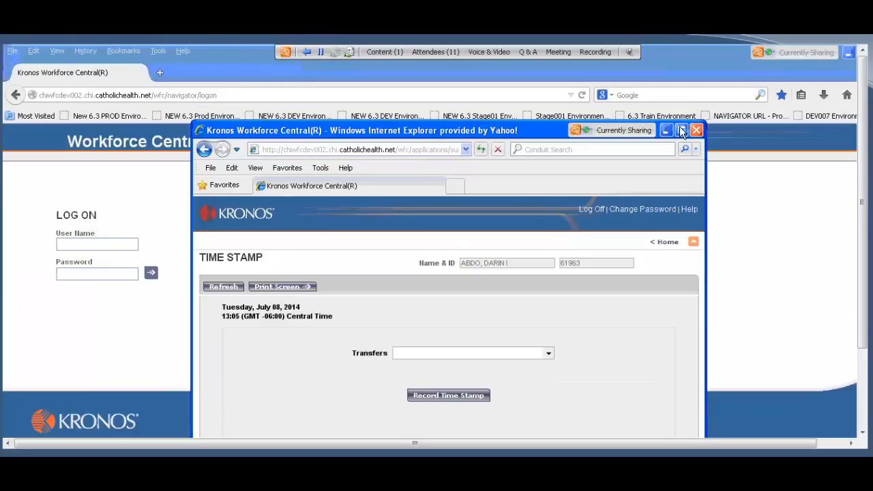
left_click(681, 131)
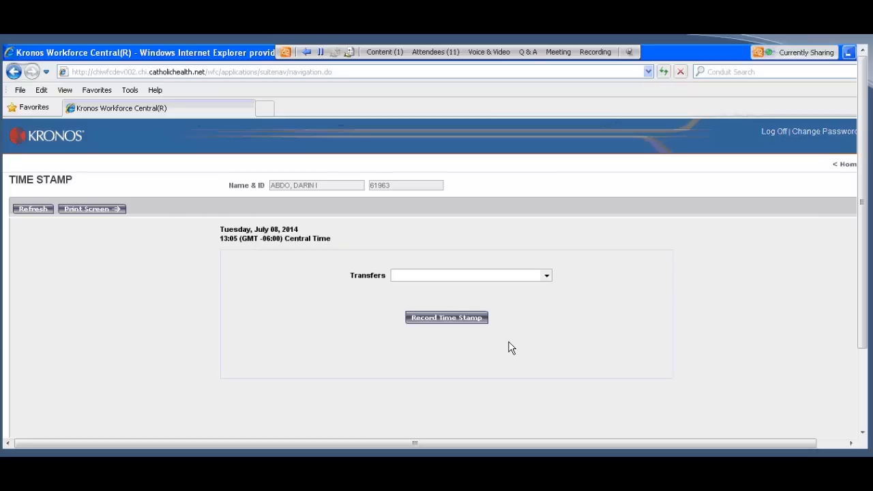
left_click(449, 319)
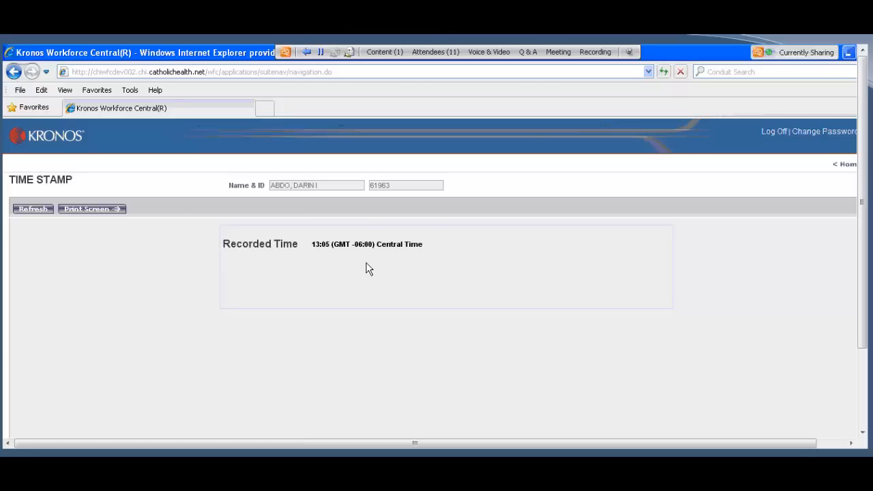
Step: Check the current pay period in My Timecard from the home page and log off
left_click(849, 172)
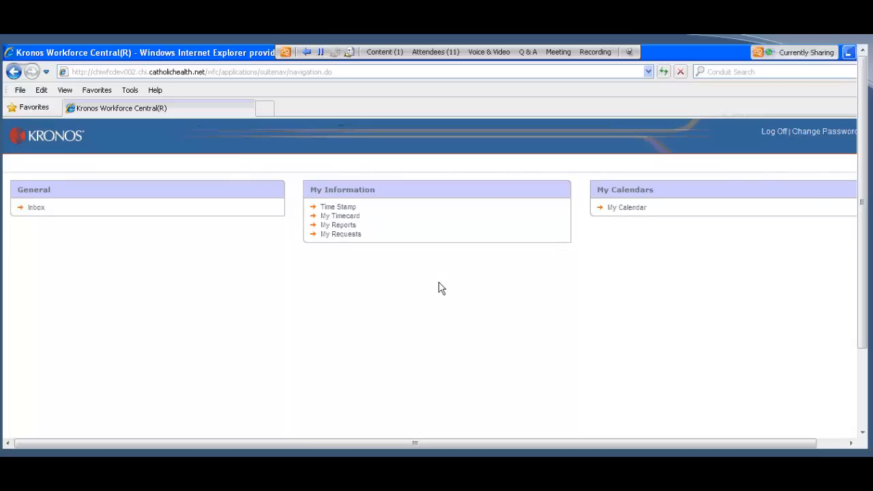
left_click(338, 216)
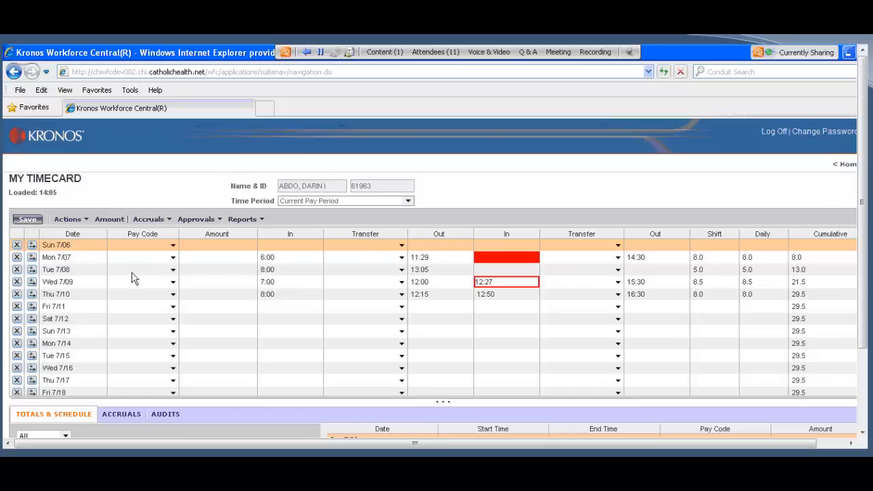
left_click(75, 222)
left_click(774, 132)
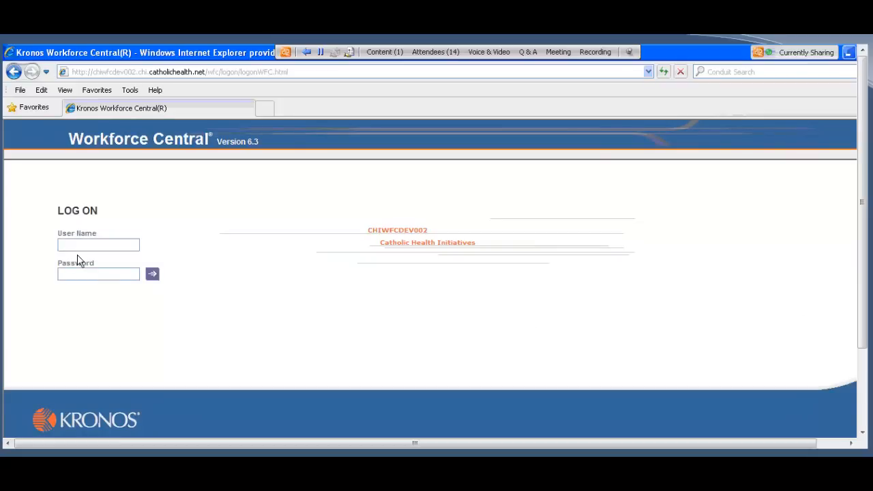
Step: Log on as a different employee using the first saved littlerock-ar user name and the account password
type("littler")
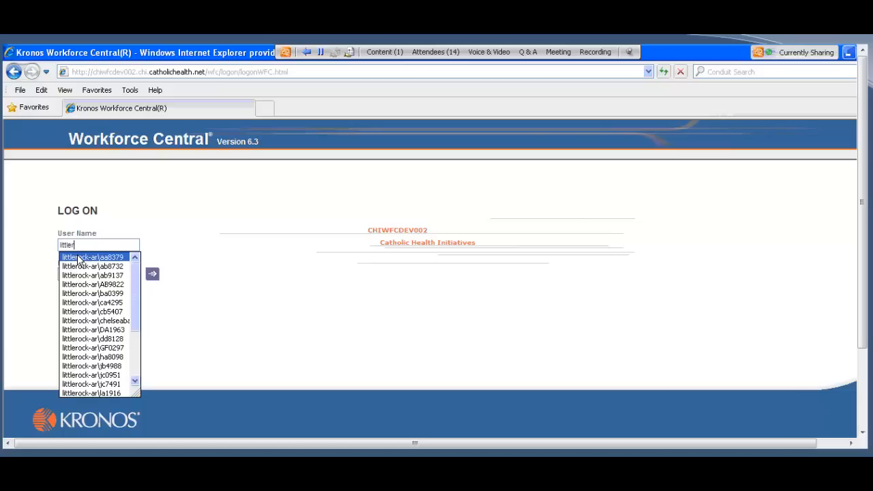
key("Down")
key("Down")
key("Down")
key("Down")
key("Down")
key("Down")
key("Down")
key("Down")
key("Down")
key("Down")
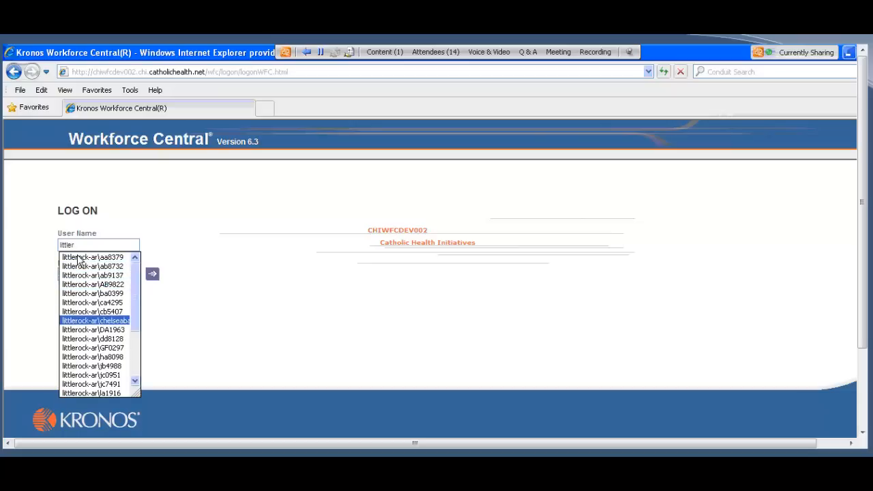
key("Down")
key("Down")
key("Down")
key("Down")
key("Down")
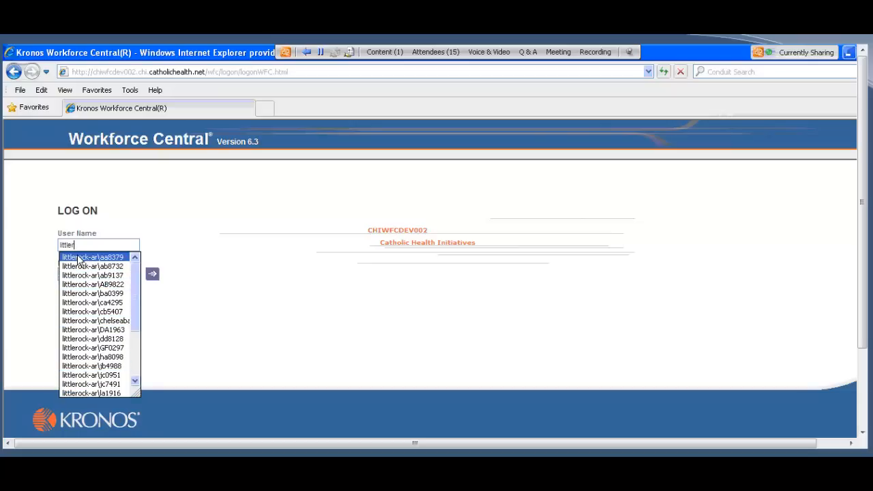
left_click(77, 257)
key("Tab")
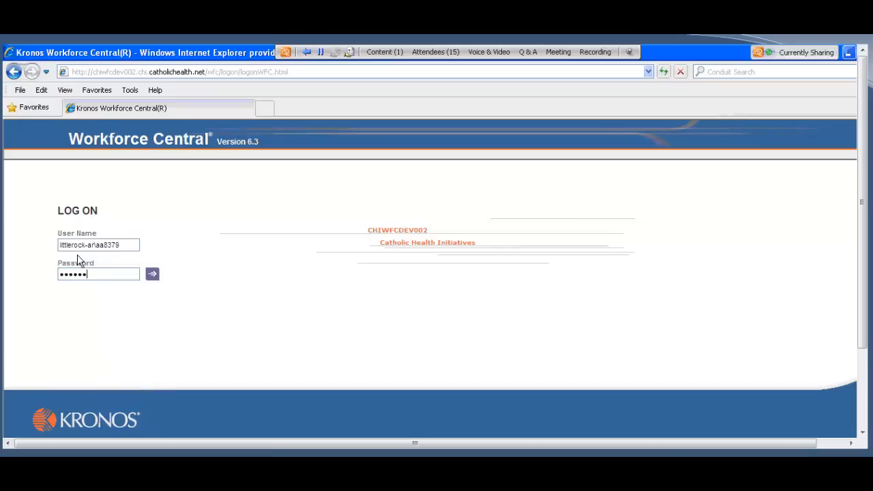
key("Return")
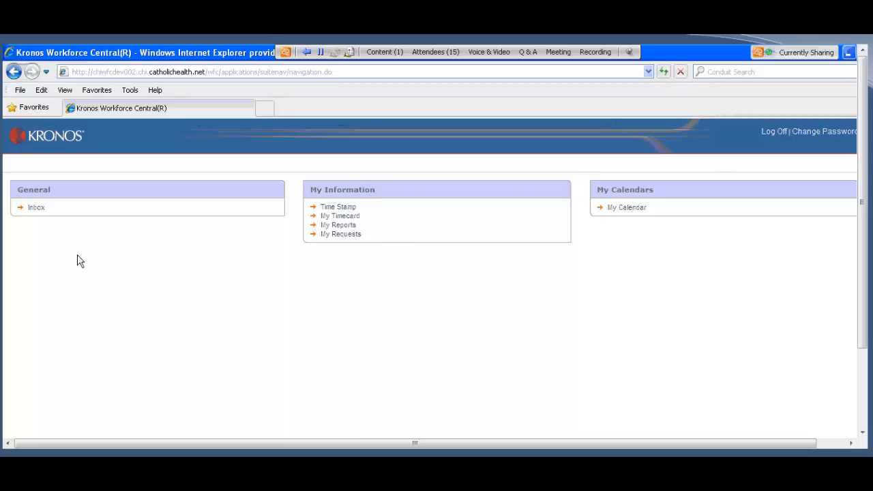
Step: Record a time stamp without a transfer for this employee on the Time Stamp page, with the Java Console minimized
left_click(353, 209)
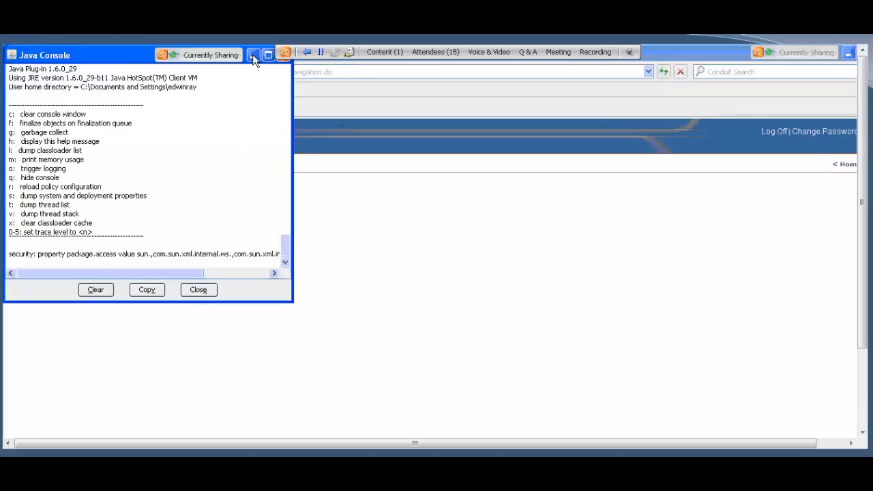
left_click(252, 54)
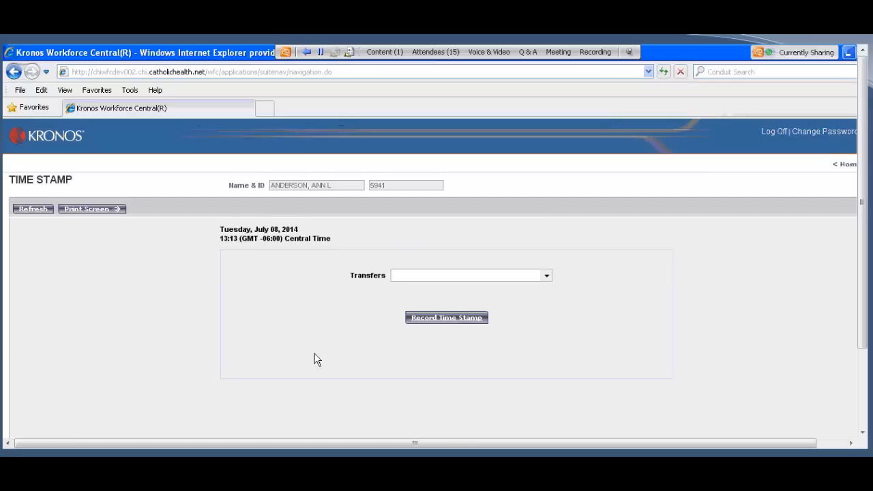
left_click(444, 323)
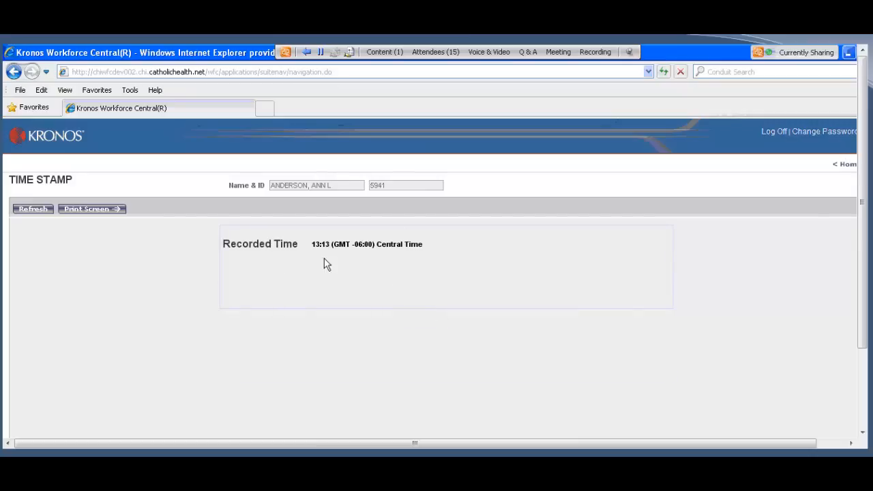
Step: Return to the home page, open My Timecard and refresh it to review the new punch
left_click(845, 165)
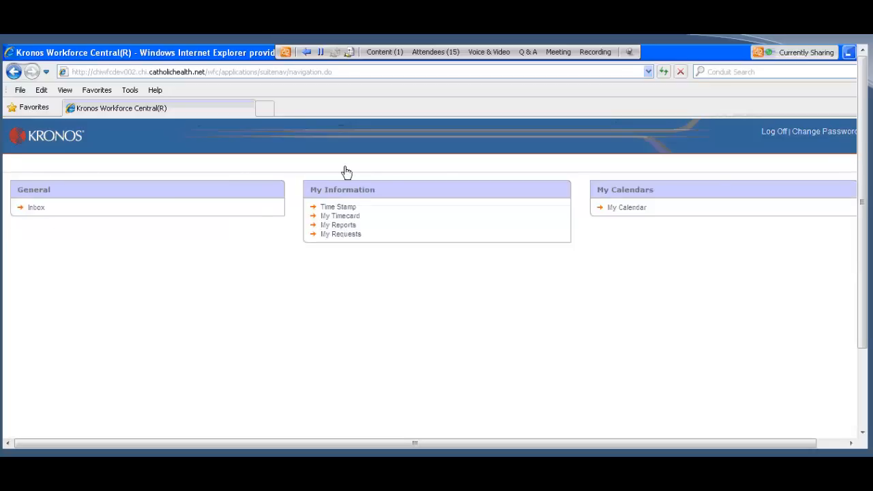
left_click(342, 217)
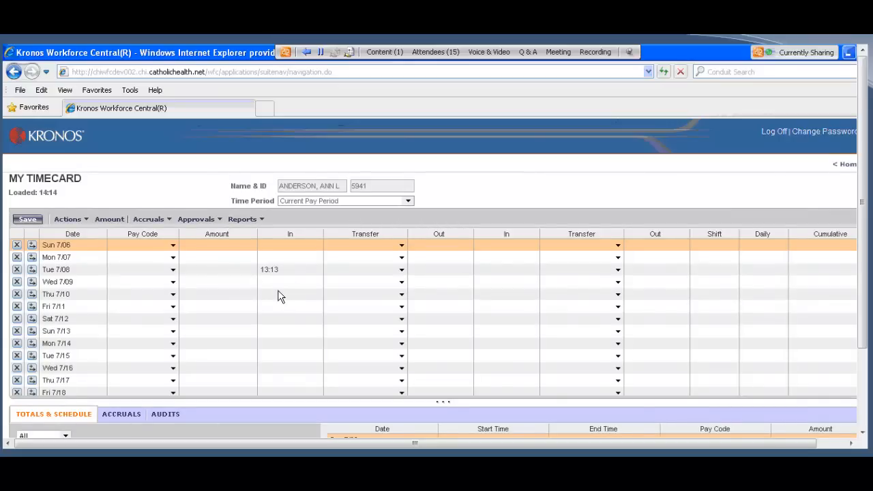
left_click(68, 219)
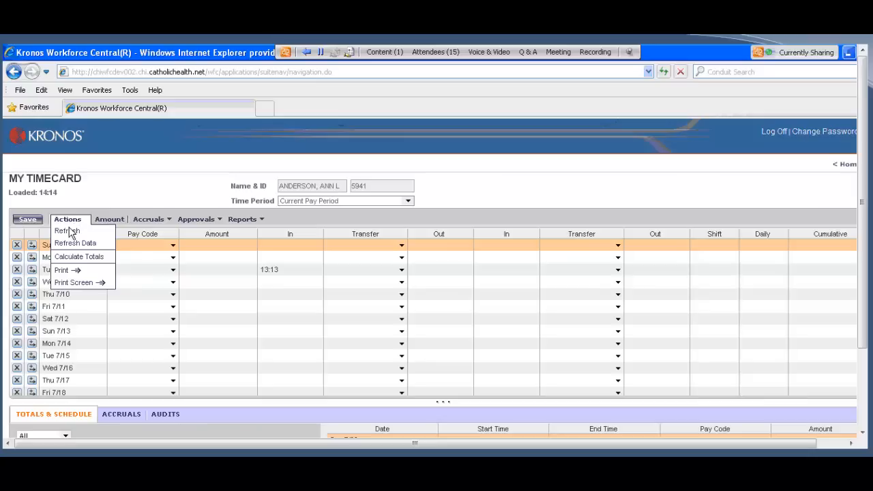
left_click(68, 232)
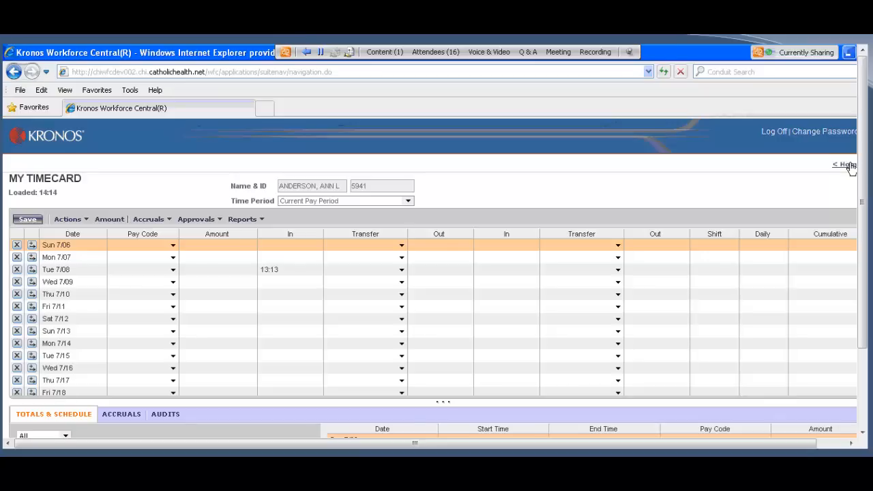
Step: Log off and log on to the Navigator site in Firefox with the same employee's user name and password, minimizing the Java Console
left_click(780, 133)
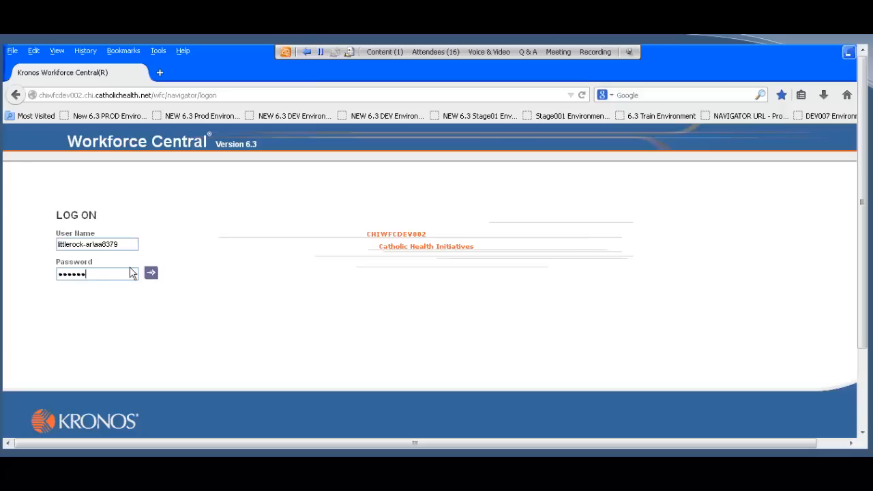
left_click(152, 274)
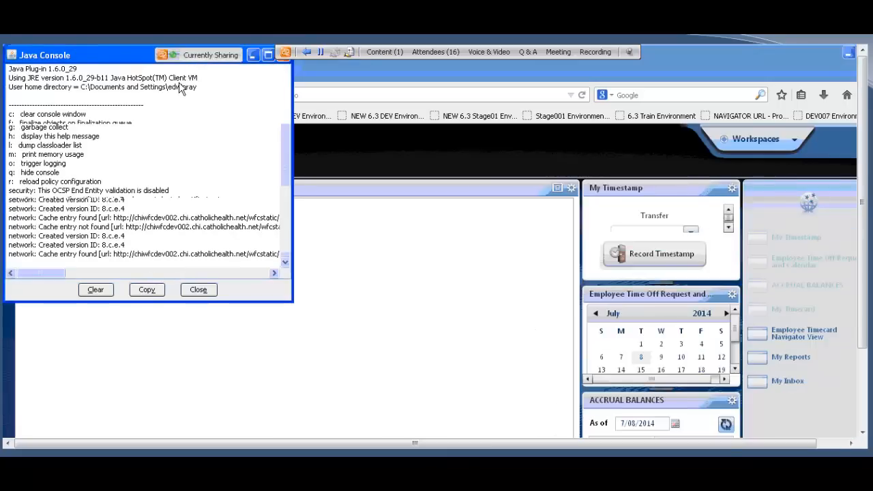
left_click(253, 56)
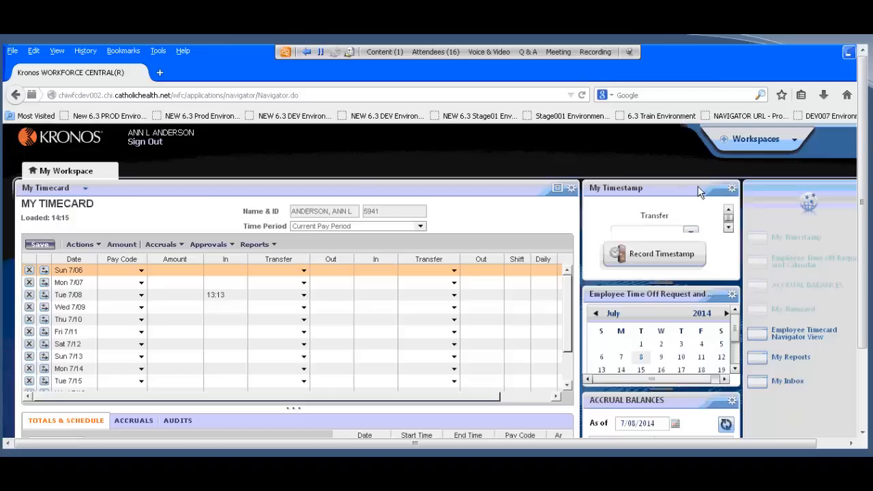
Step: Move the My Timestamp widget into the main workspace area and record a timestamp without a transfer
left_click_drag(698, 192, 414, 219)
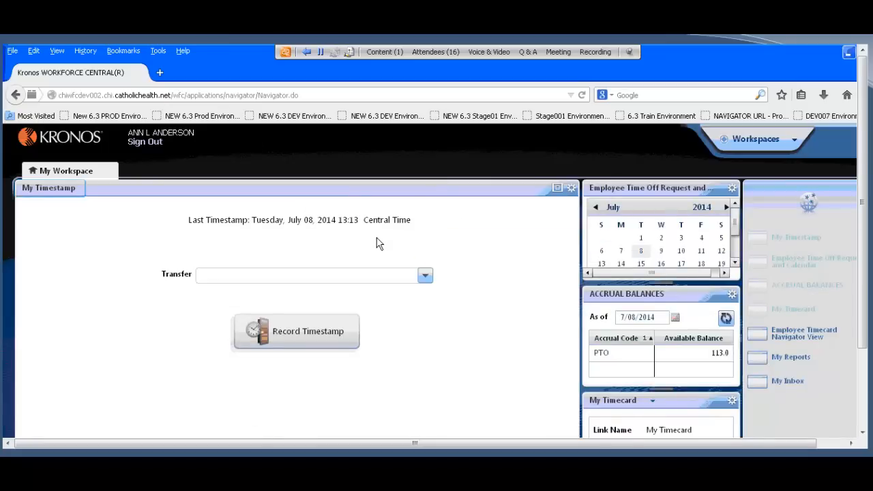
left_click(306, 340)
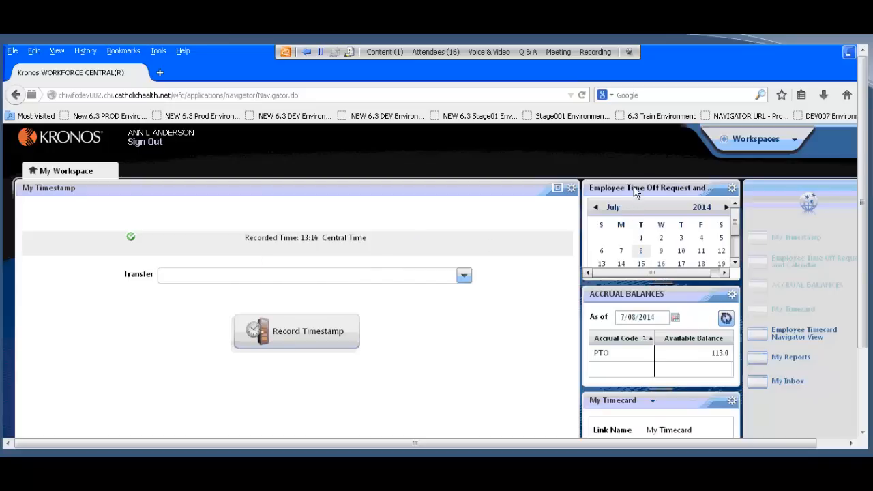
Step: Move the My Timecard widget into the main workspace area and refresh its data
left_click_drag(649, 408, 393, 287)
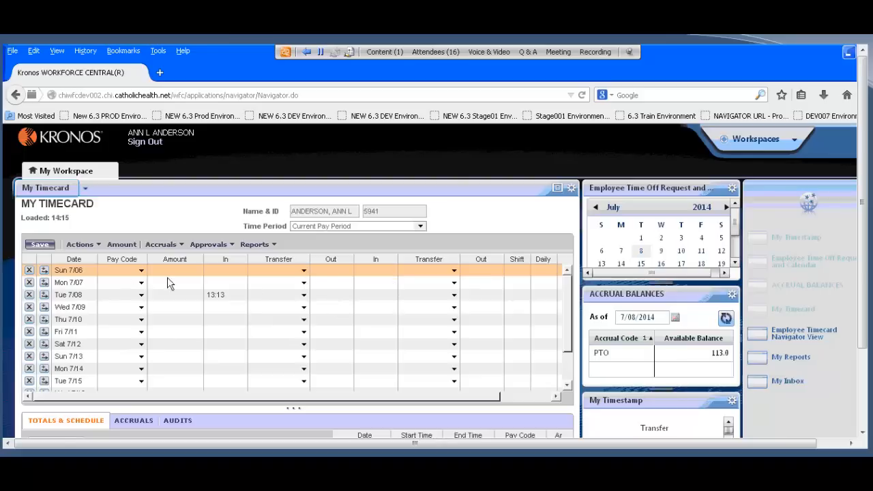
left_click(80, 245)
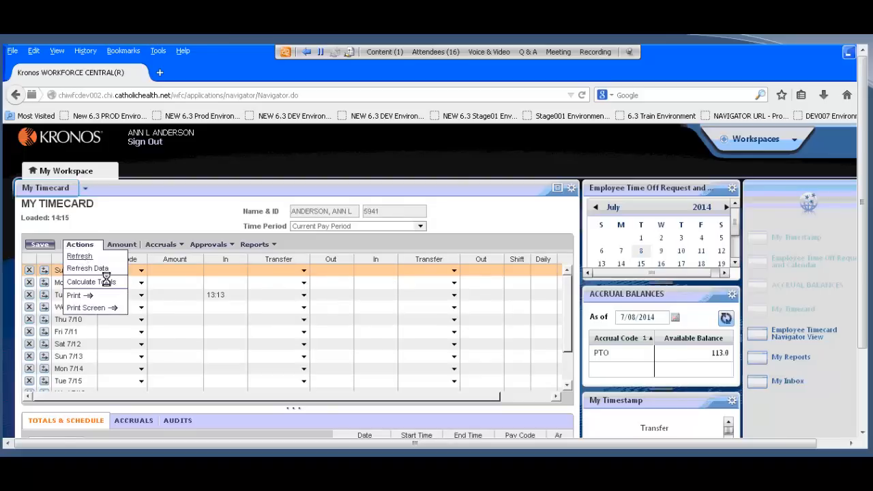
left_click(102, 270)
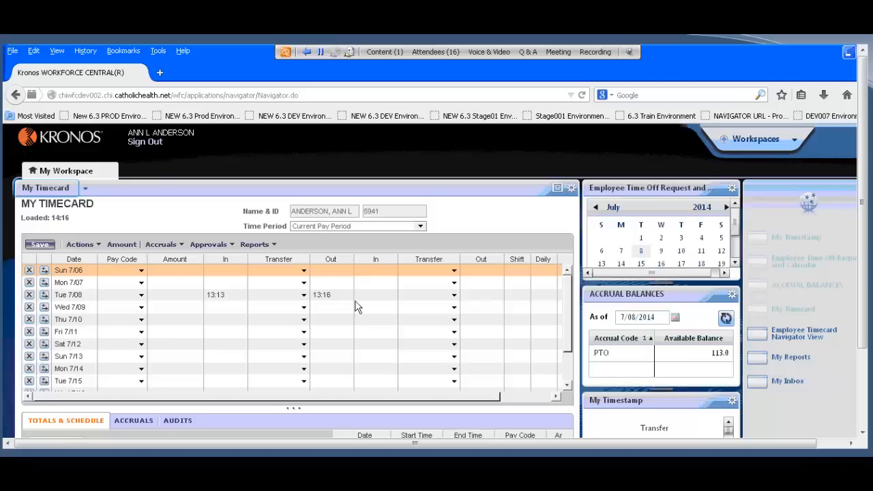
Step: Sign out of the Navigator and fill in another employee's saved littlerock-ar user name on the Internet Explorer log-on page
left_click(150, 143)
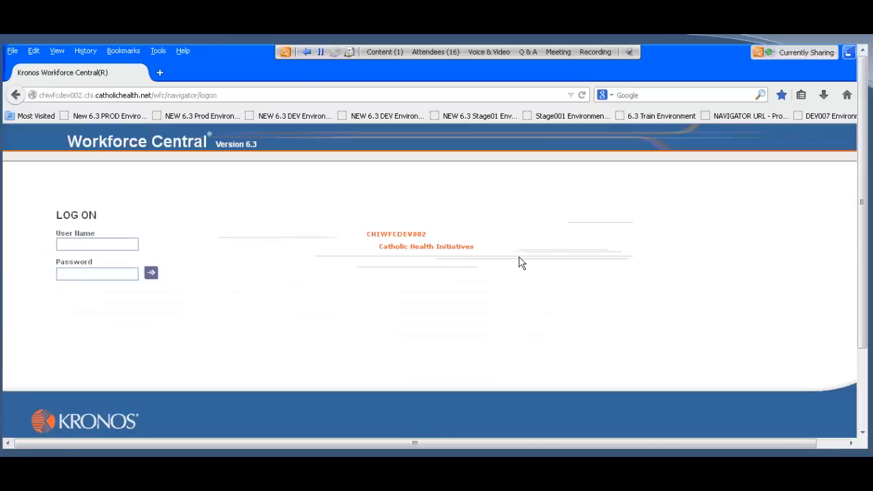
key("alt+Tab")
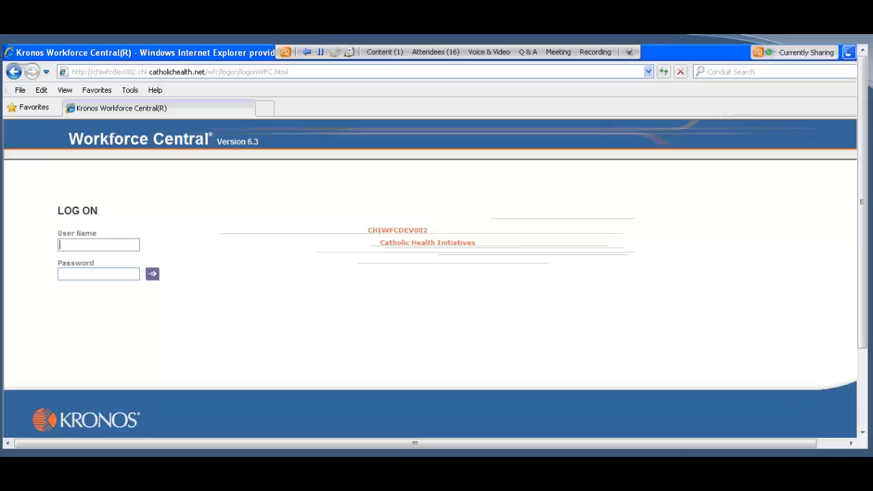
type("littler")
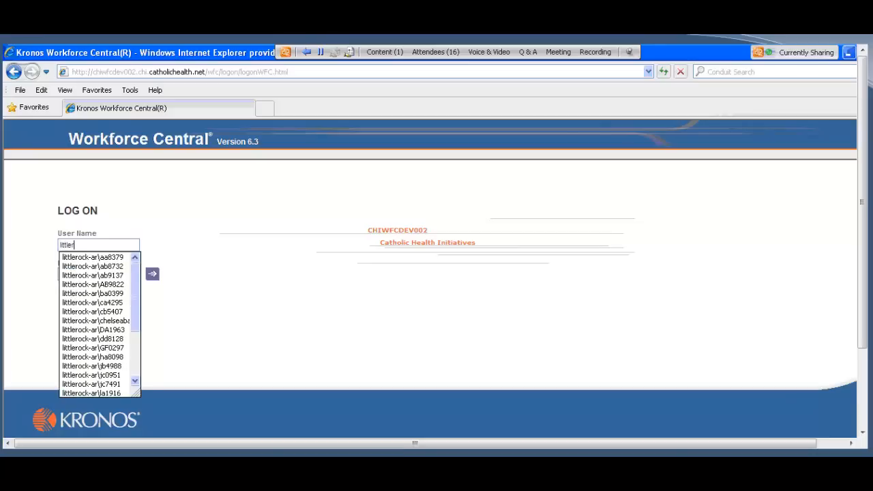
key("Down")
key("Down")
key("Down")
key("Down")
key("Down")
key("Tab")
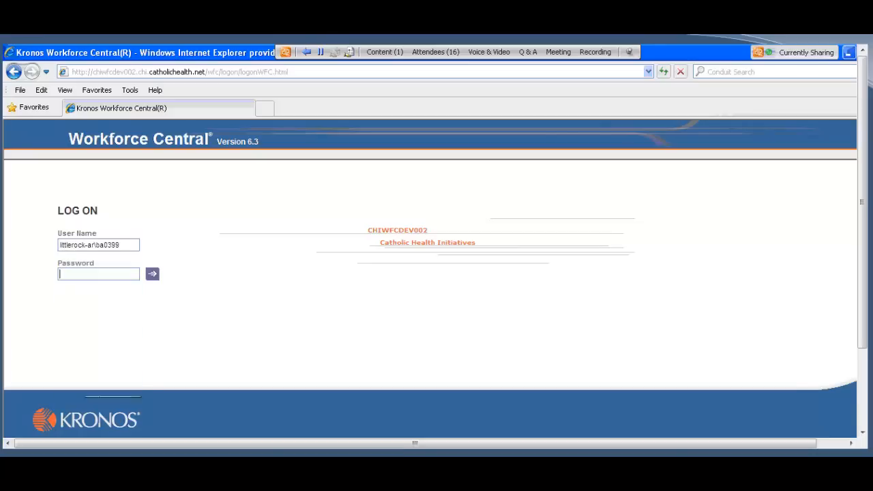
Step: Enter the account password to log on to Workforce Central in Internet Explorer and minimize the Java Console
type("••")
key("Return")
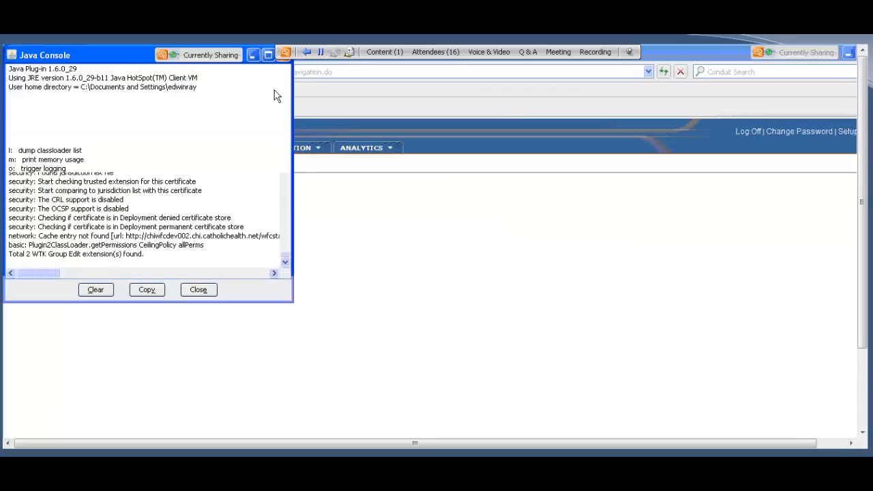
left_click(252, 56)
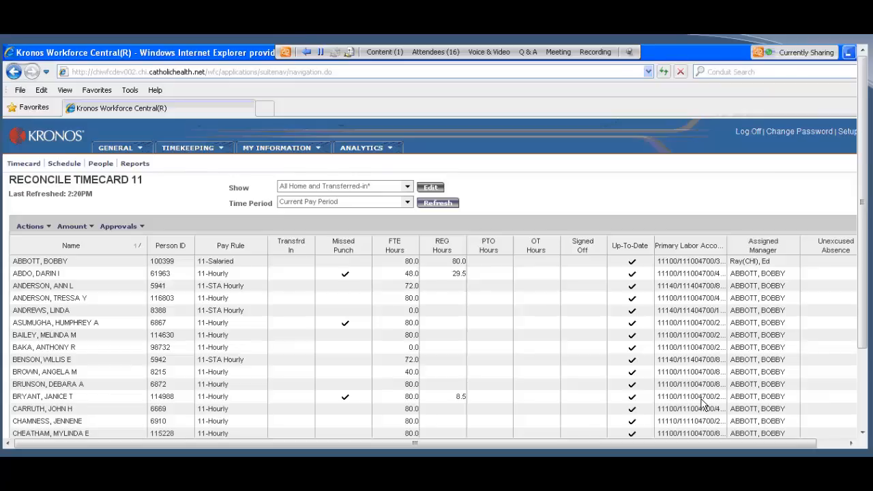
left_click(224, 151)
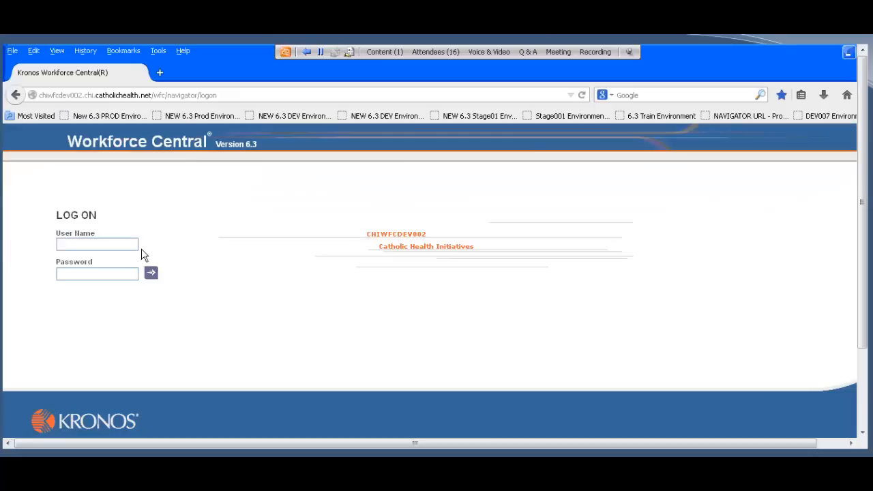
Step: Log on to the Navigator site in Firefox with the same saved littlerock-ar user name and its password, minimizing the Java Console
type("lit")
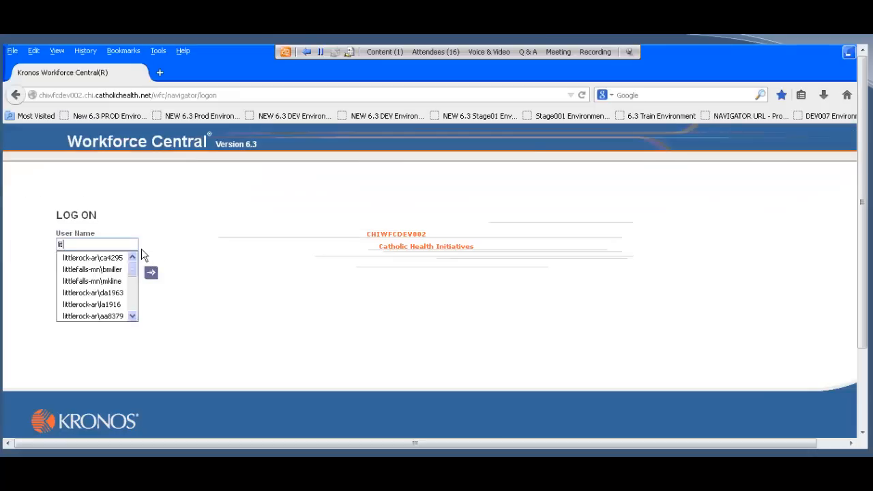
type("tler")
key("Down")
key("Down")
key("Down")
key("Down")
key("Down")
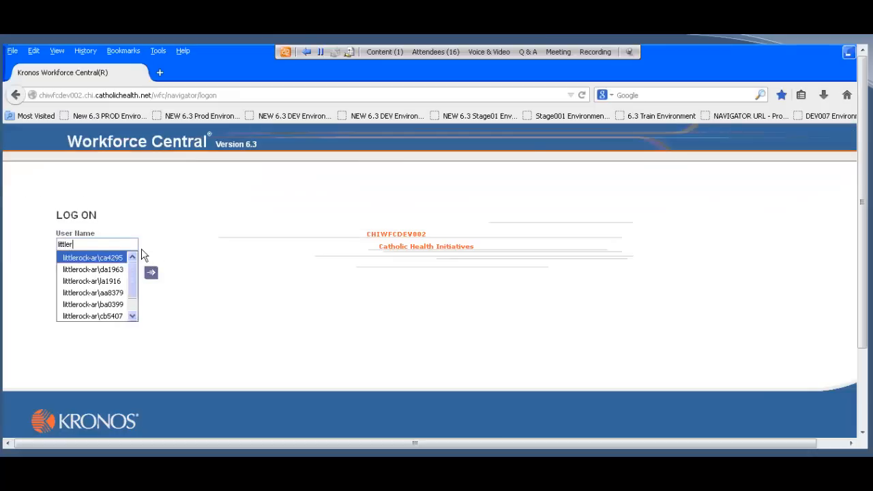
key("Tab")
type("*******")
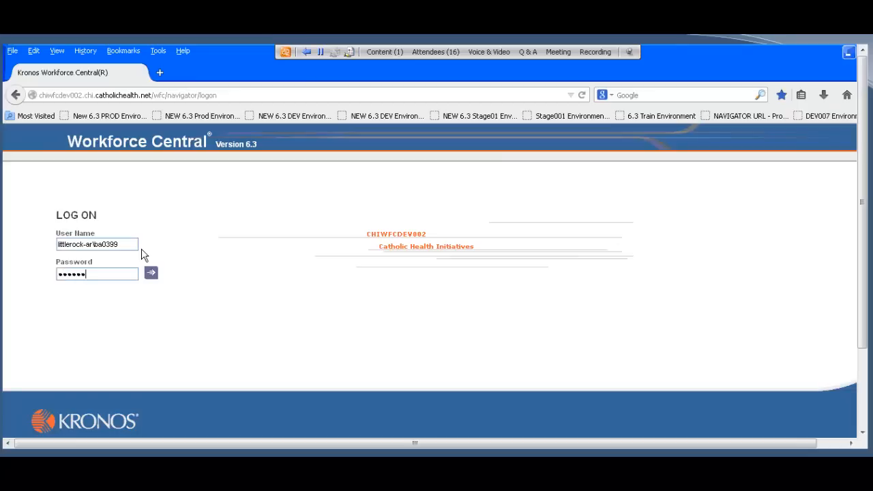
key("Return")
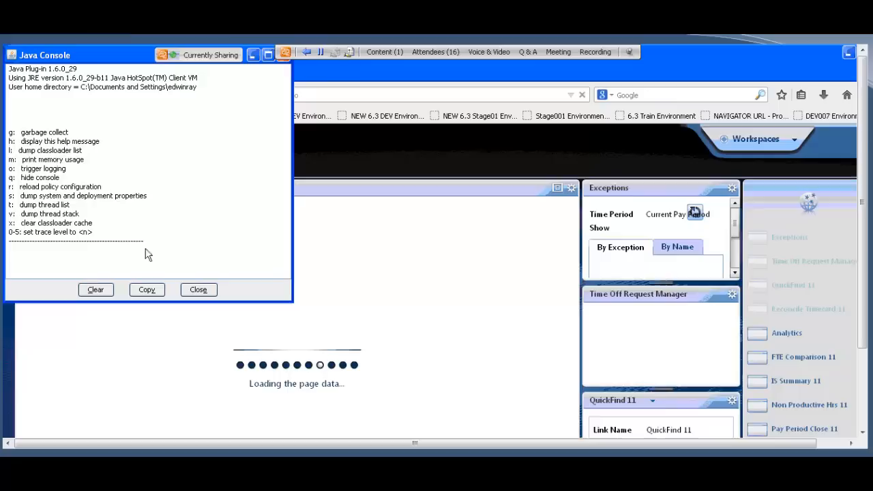
left_click(253, 55)
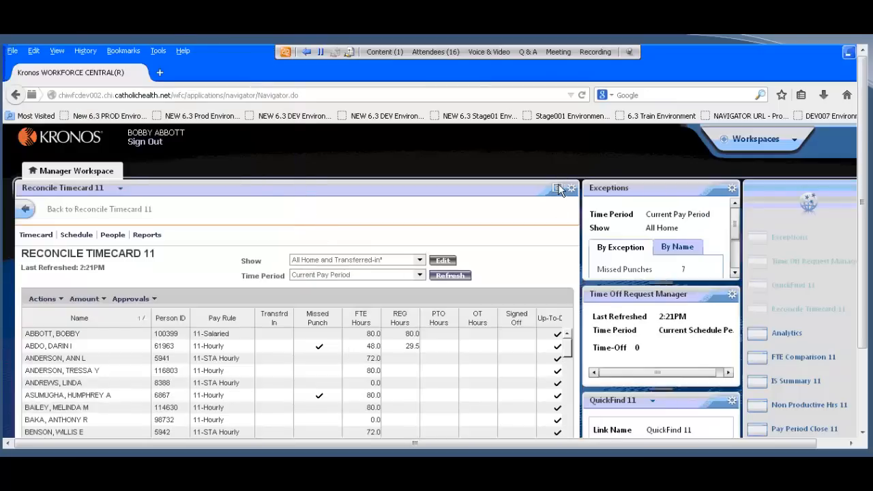
Step: Maximize the Reconcile Timecard 11 widget and switch to the same list in Internet Explorer for comparison
left_click(558, 189)
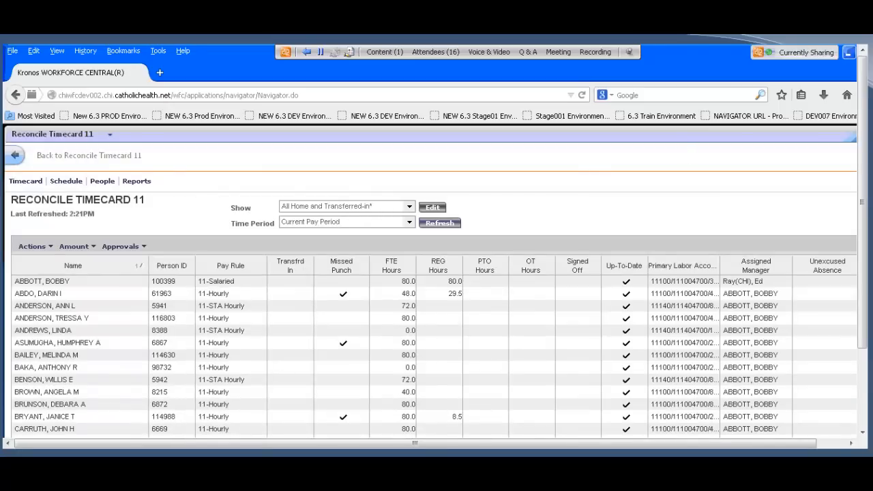
key("alt+Tab")
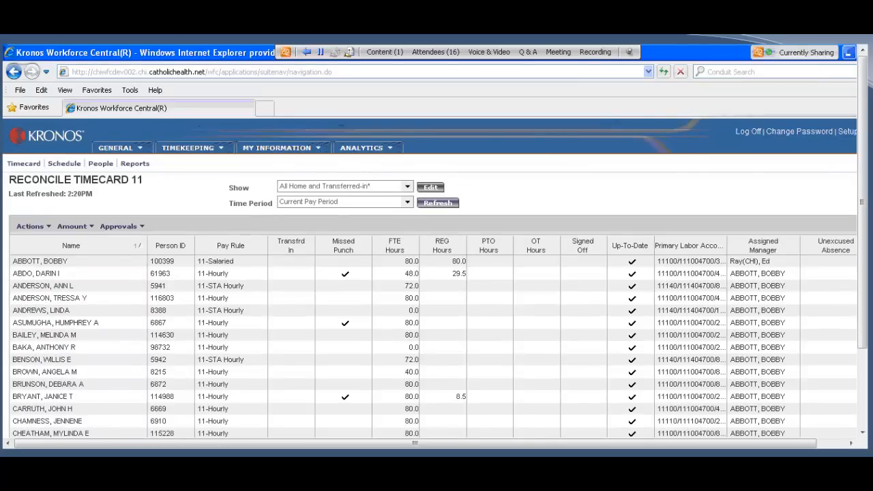
Step: In Internet Explorer, view the Time Period choices for the Reconcile Timecard 11 list, keeping Current Pay Period
key("alt+Tab")
left_click(407, 203)
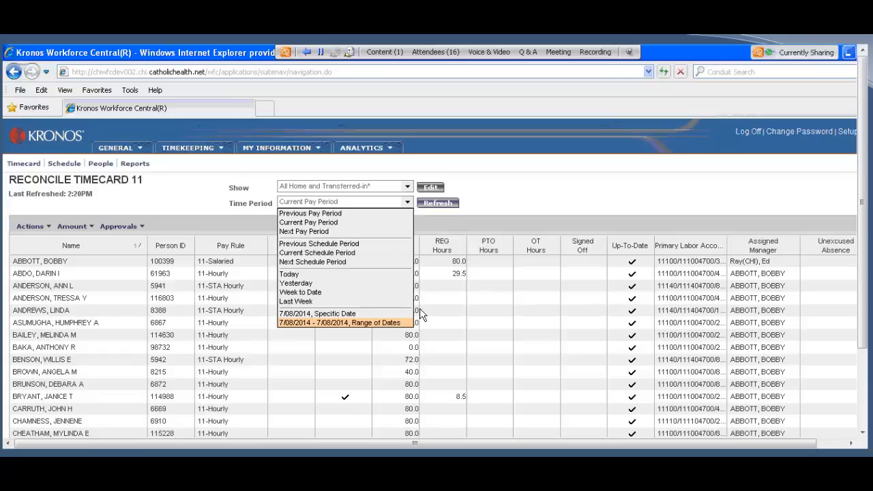
left_click(494, 205)
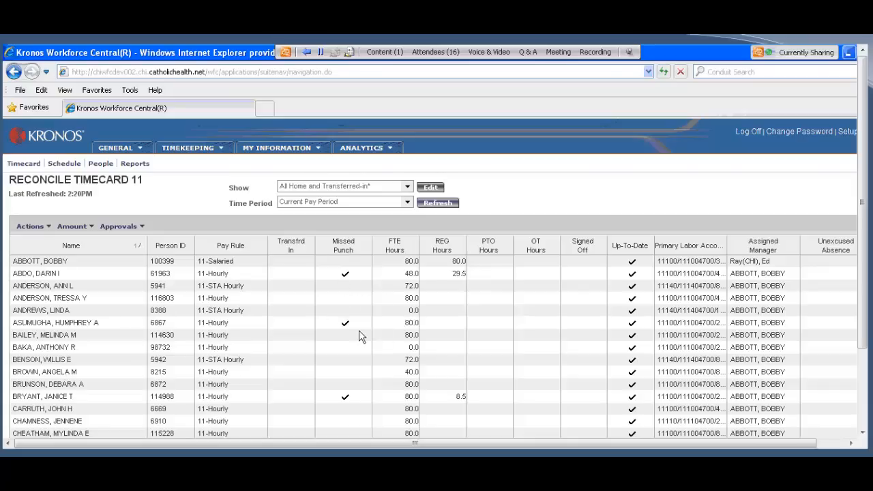
Step: Select the first three employees marked with a missed punch and look through the list for others
left_click(349, 275)
left_click(356, 324, "ctrl")
left_click(349, 400, "ctrl")
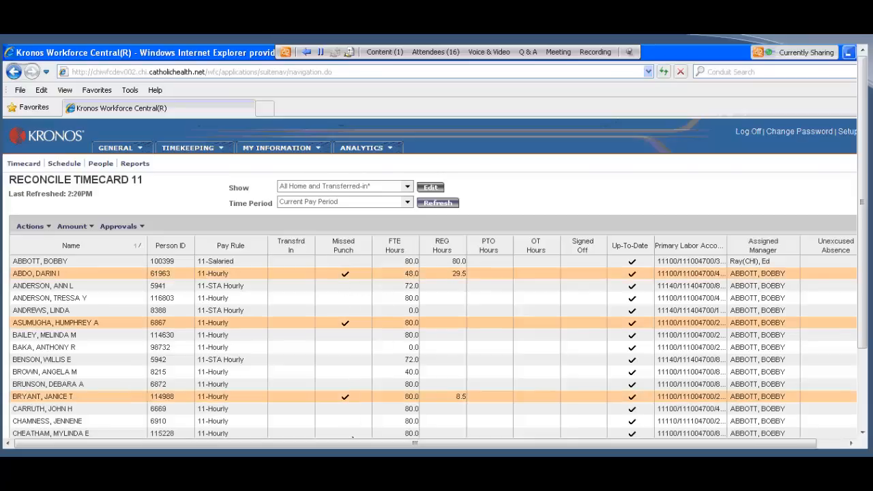
scroll(341, 388, "down", 2)
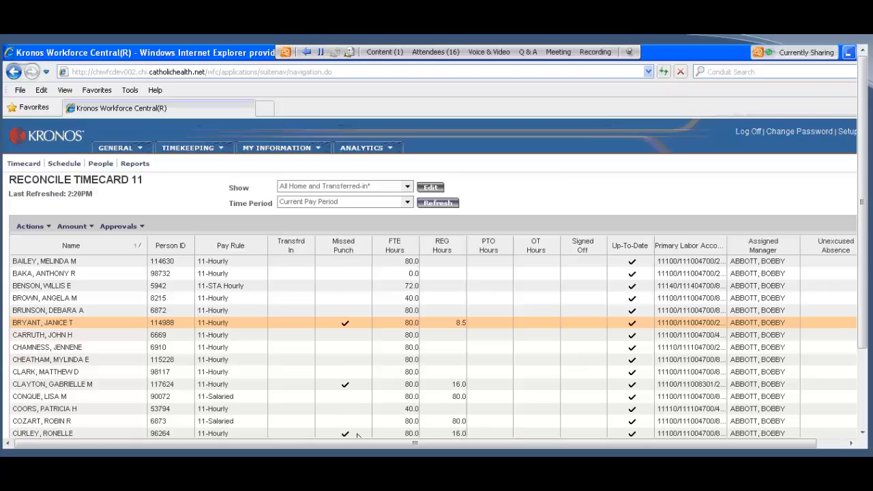
scroll(357, 435, "up", 2)
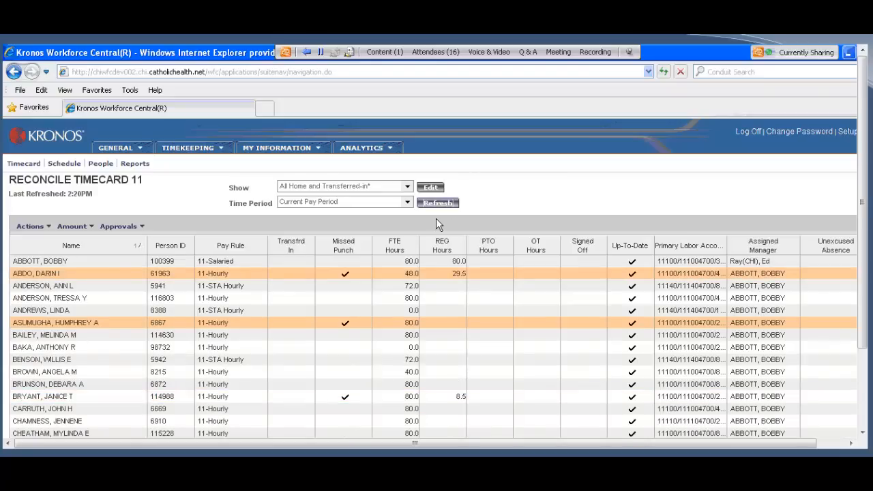
Step: Sort the Reconcile Timecard 11 list by Missed Punch in descending order and select all employees with a missed punch
left_click(367, 249)
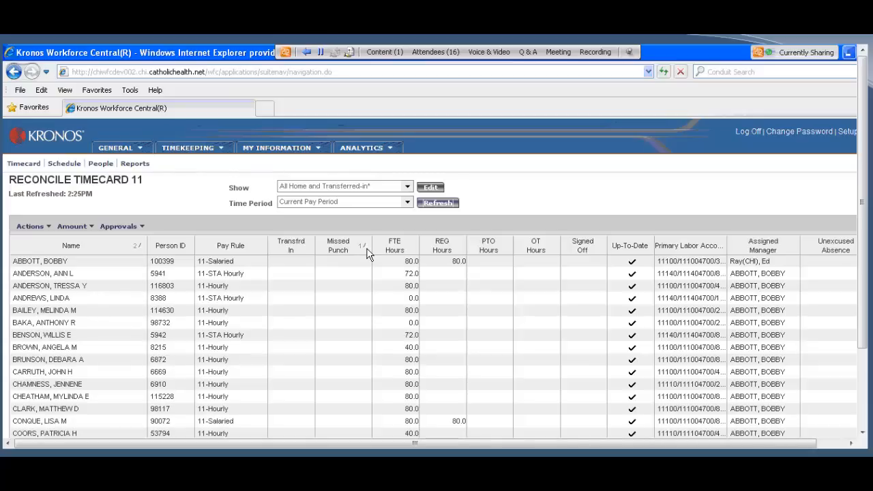
left_click(366, 251)
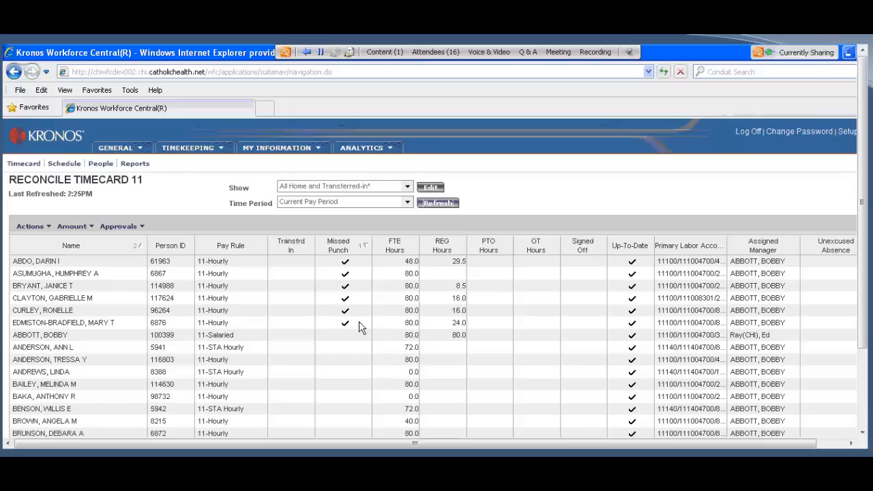
left_click(49, 266)
left_click(44, 323, "shift")
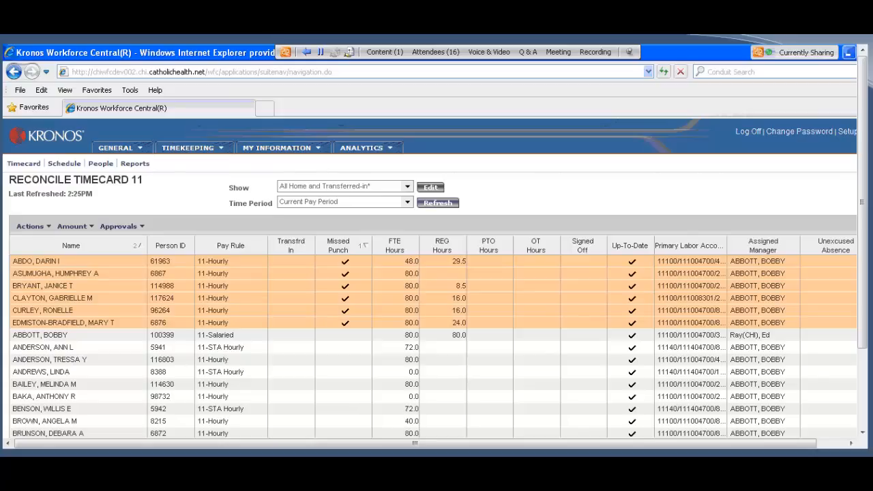
Step: Show the desktop and open the training stuff folder
right_click(727, 490)
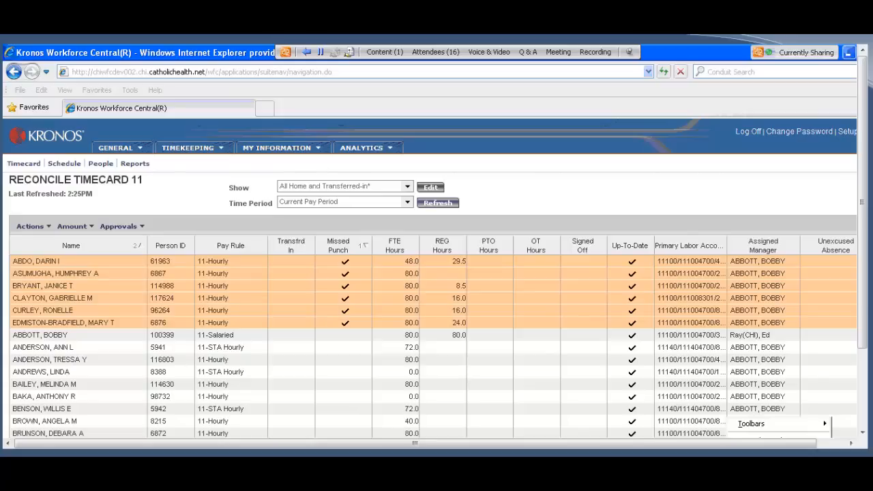
left_click(761, 476)
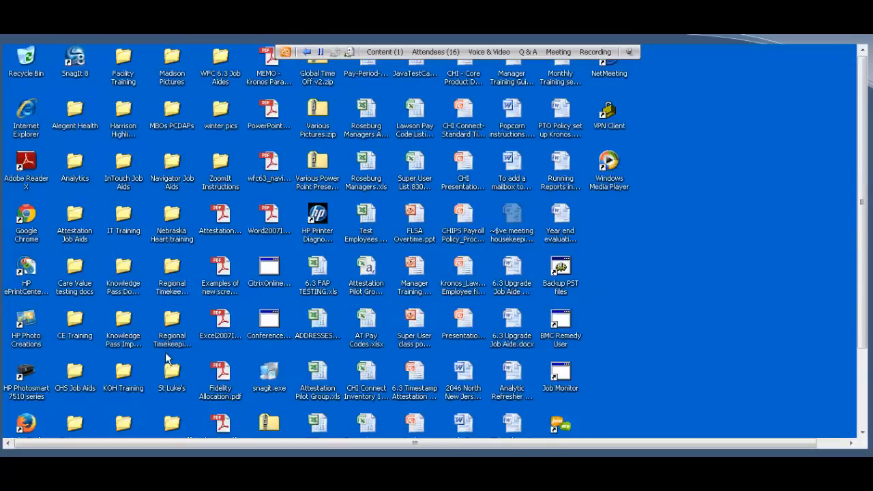
double_click(171, 425)
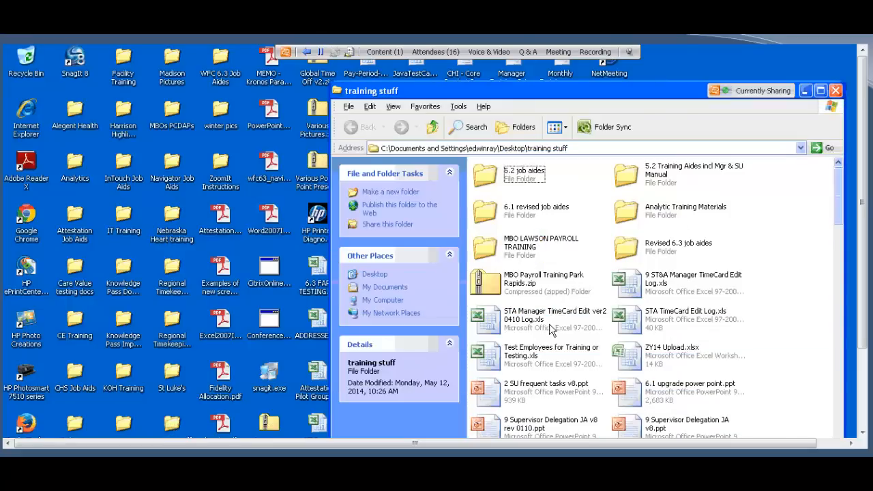
Step: Open the STA Manager TimeCard Edit ver2 0410 Log.xls file in Excel and maximize its window
left_click(551, 329)
left_click(551, 328)
double_click(549, 326)
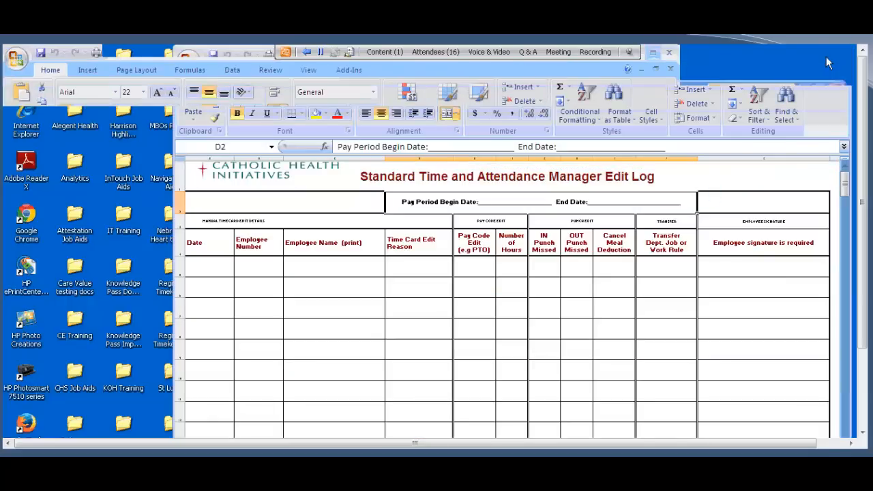
left_click(825, 56)
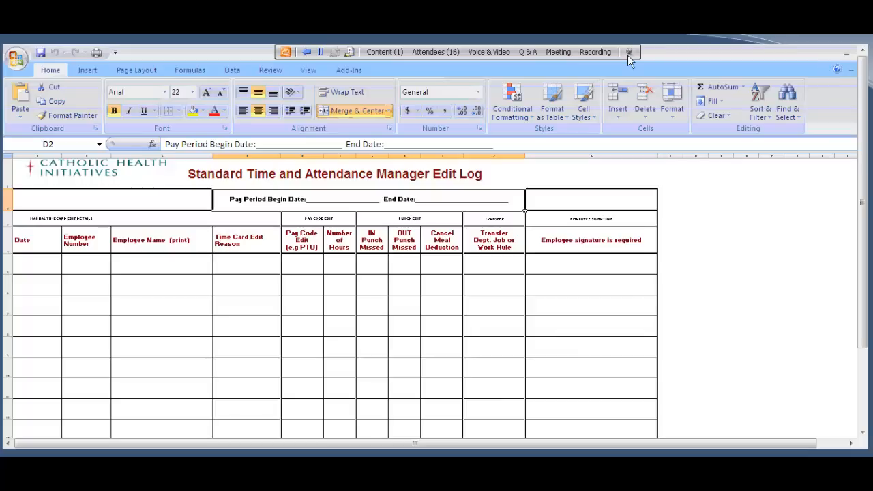
Step: Examine the pay period dates and the first employee signature cell in the edit log, and minimize the workbook
double_click(317, 199)
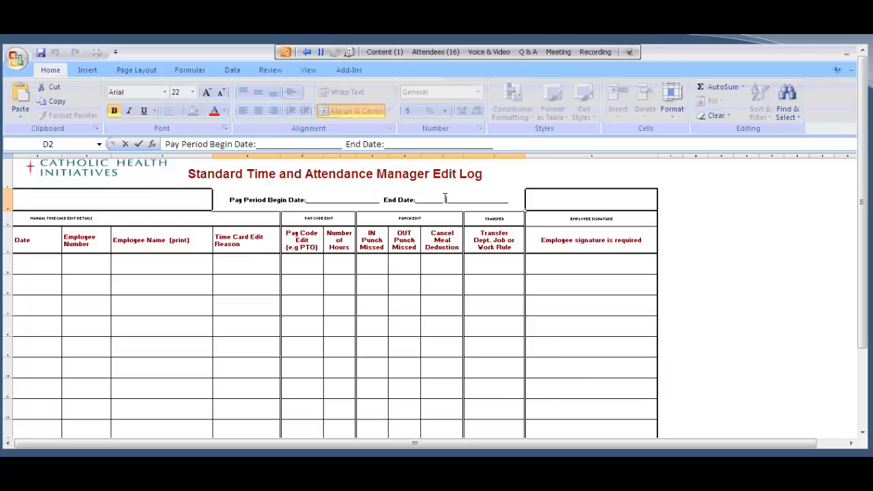
left_click(559, 266)
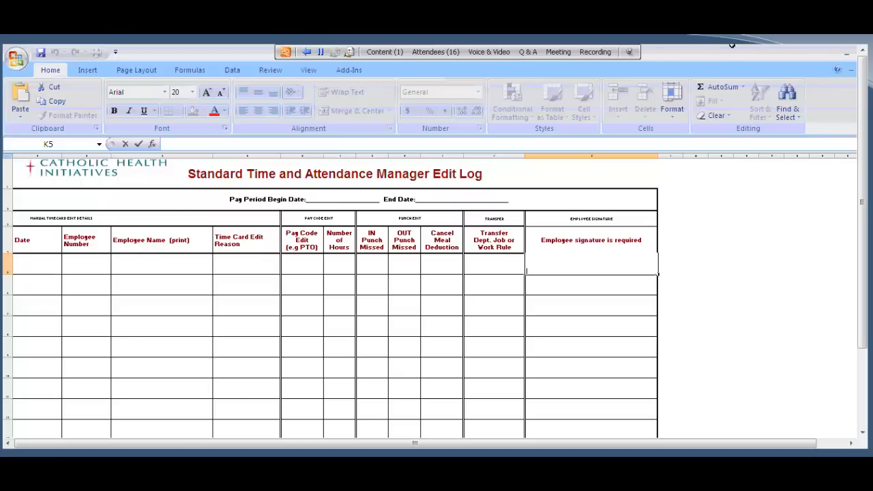
left_click(844, 57)
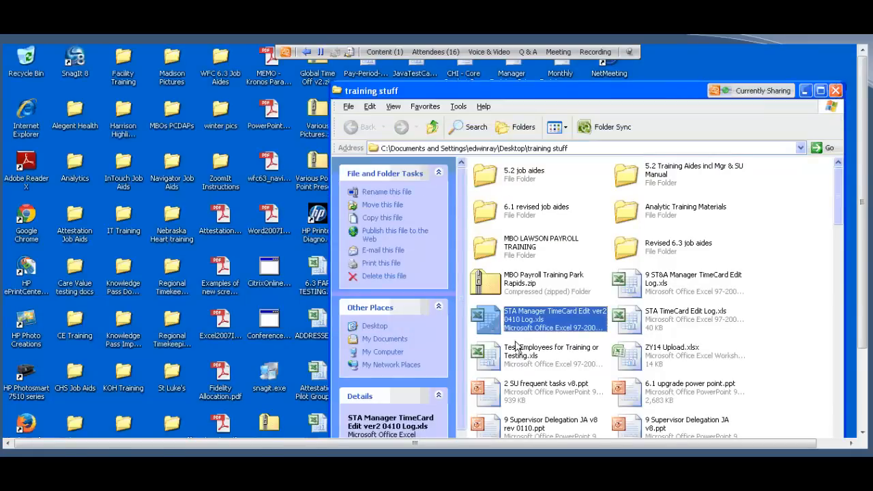
Step: Close the training stuff folder and open the timecards of the selected employees, glancing back at the edit log
left_click(836, 91)
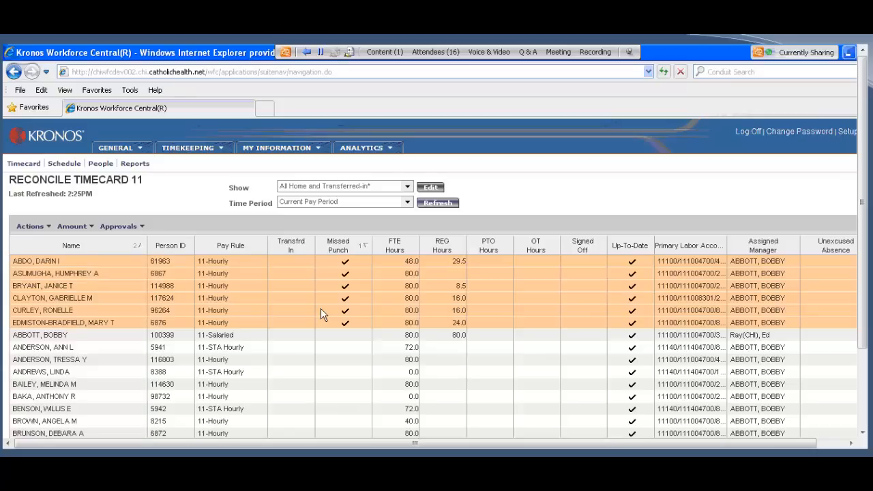
left_click(26, 165)
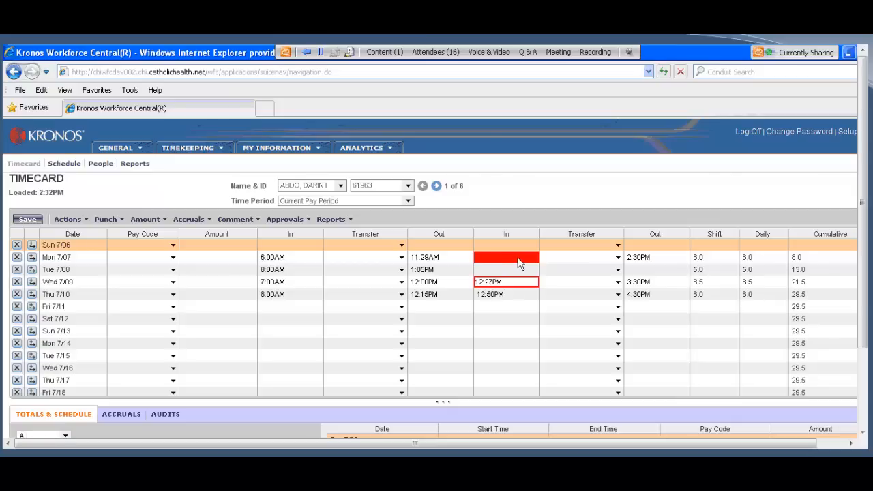
mouse_move(518, 263)
key("alt+Tab")
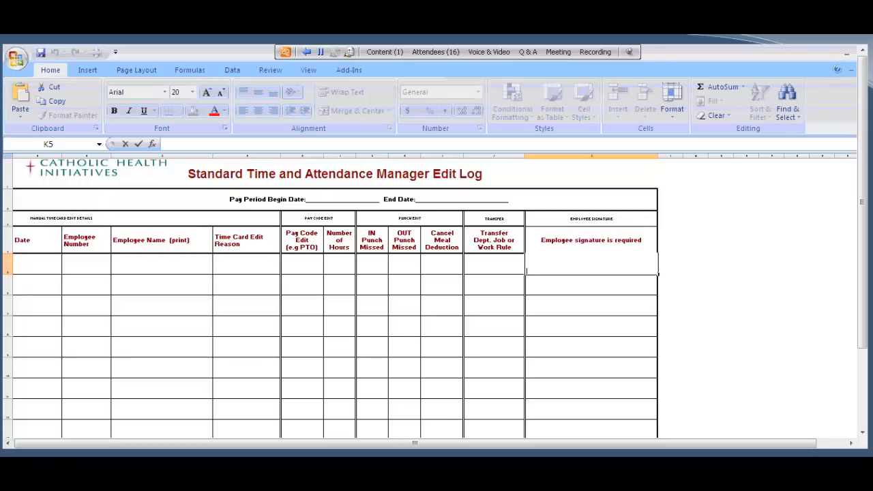
key("alt+Tab")
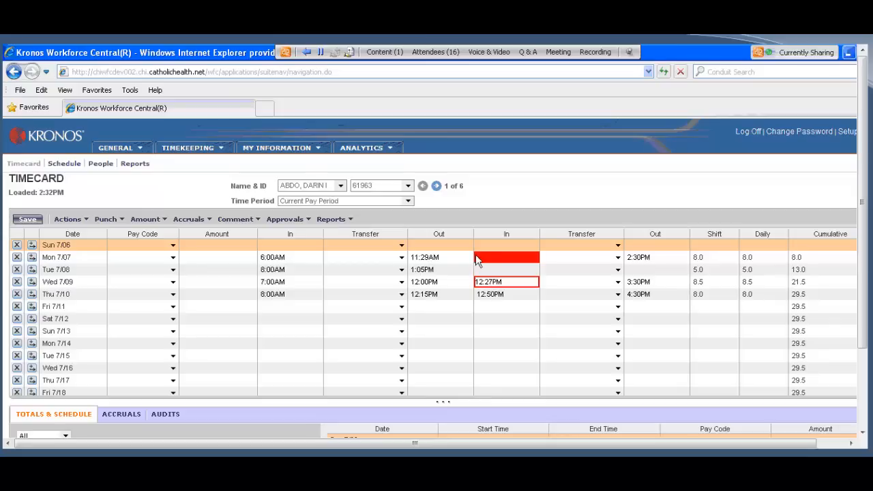
Step: Enter 12:00PM as the missed second In punch for Mon 7/07 on the first employee's timecard
left_click(487, 255)
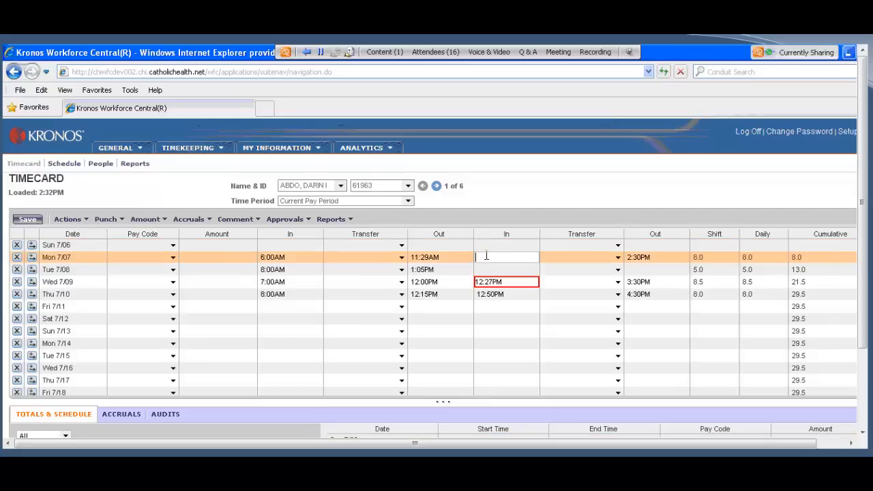
type("12")
type("15")
key("Tab")
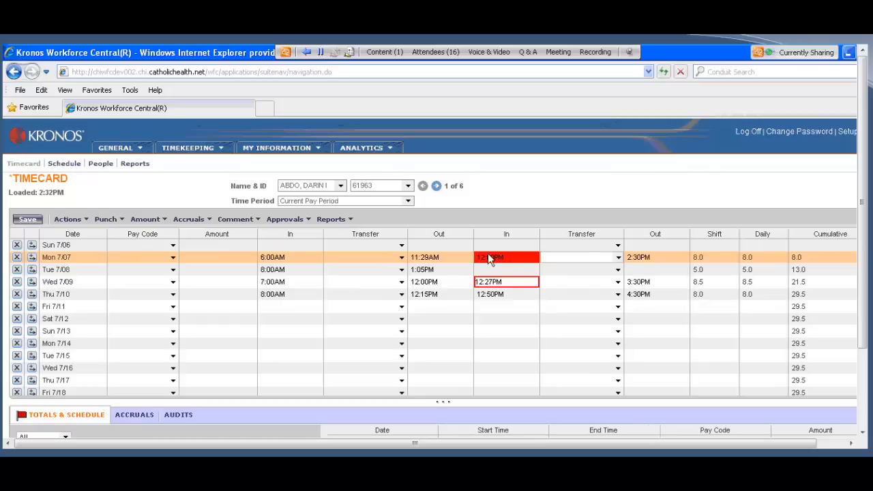
mouse_move(492, 265)
Step: Cancel the move to the next employee, and calculate totals and save the current timecard
left_click(437, 188)
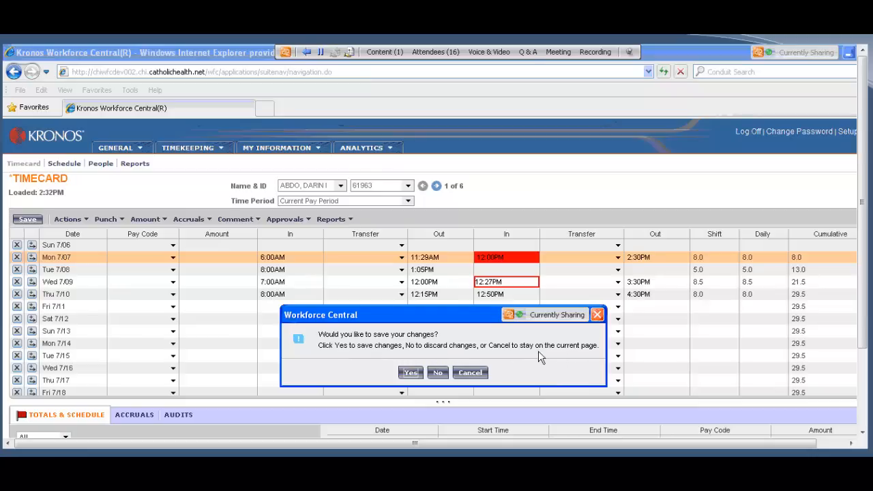
left_click(474, 372)
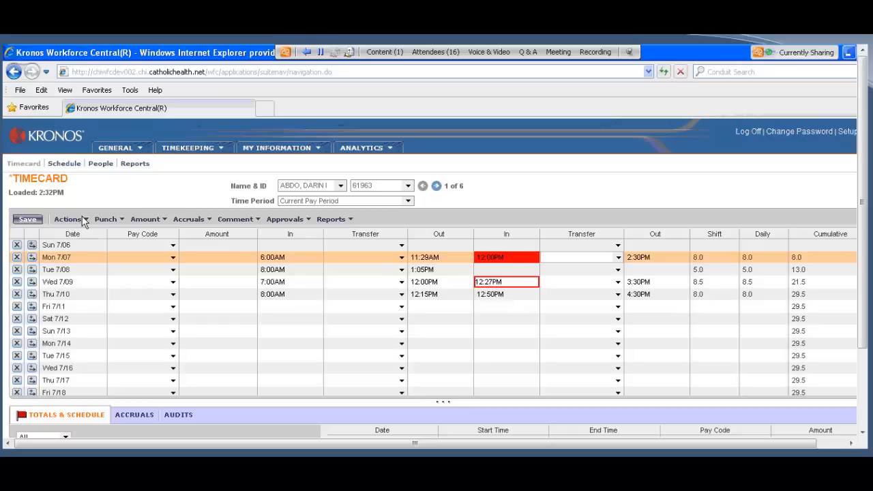
left_click(62, 221)
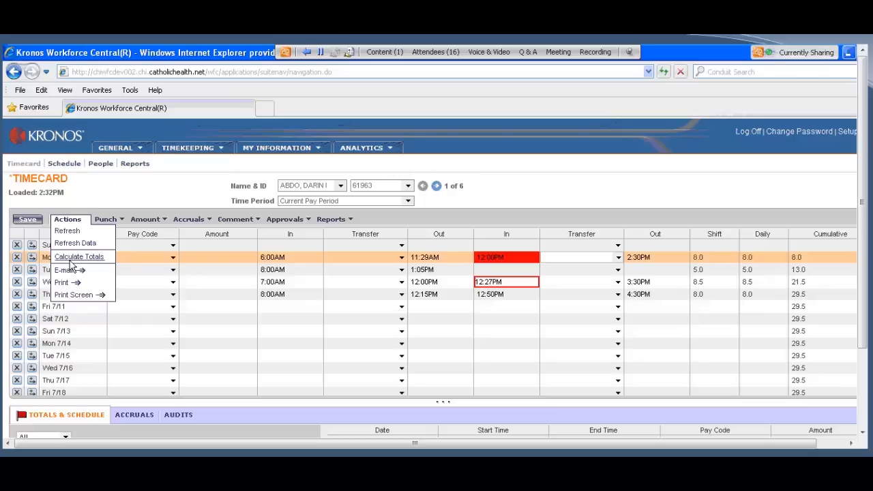
left_click(71, 259)
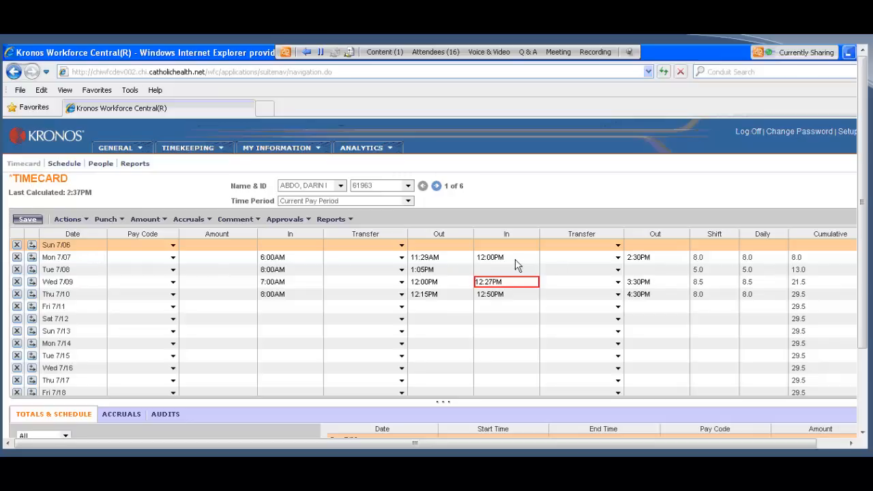
left_click(25, 222)
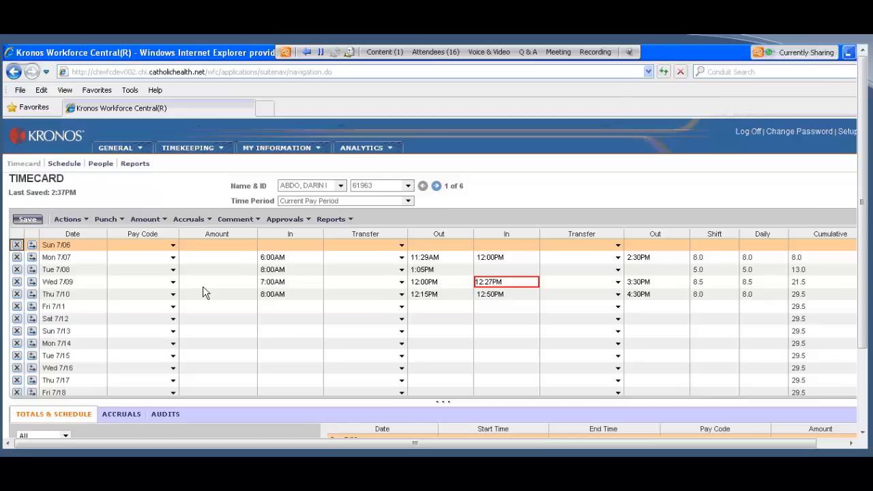
Step: Examine the flagged second In punch on Wed 7/09 and the first Date cell of the Excel edit log, and return to the timecard
left_click(59, 283)
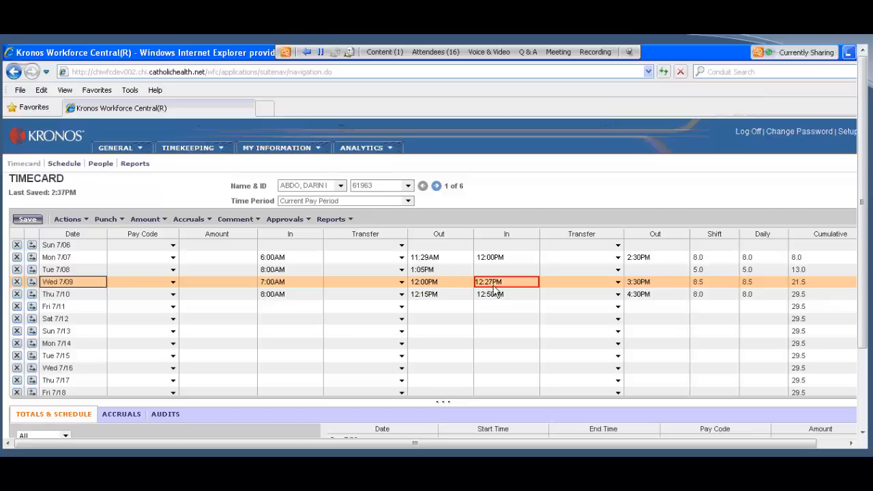
mouse_move(495, 290)
mouse_move(528, 289)
mouse_move(497, 293)
key("alt+Tab")
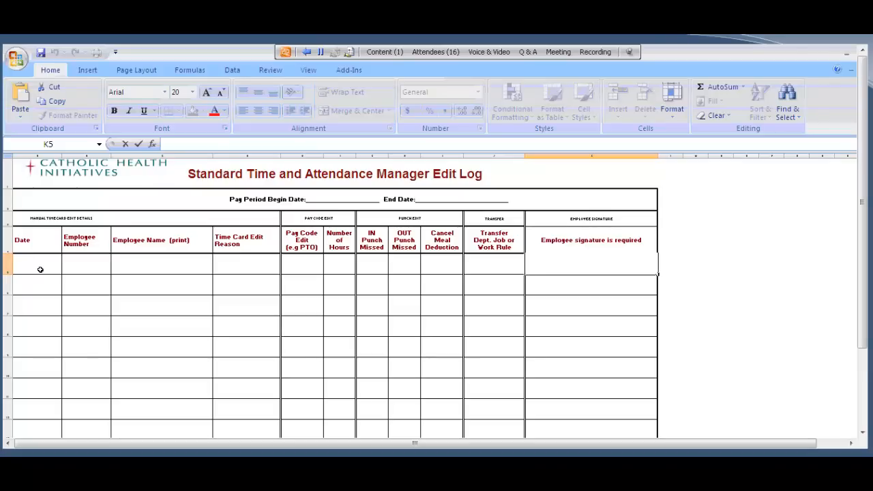
left_click(40, 269)
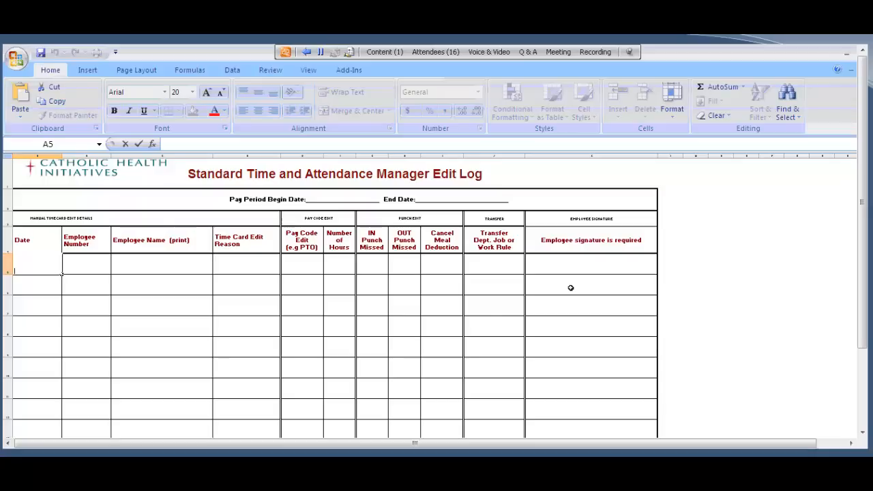
left_click(311, 436)
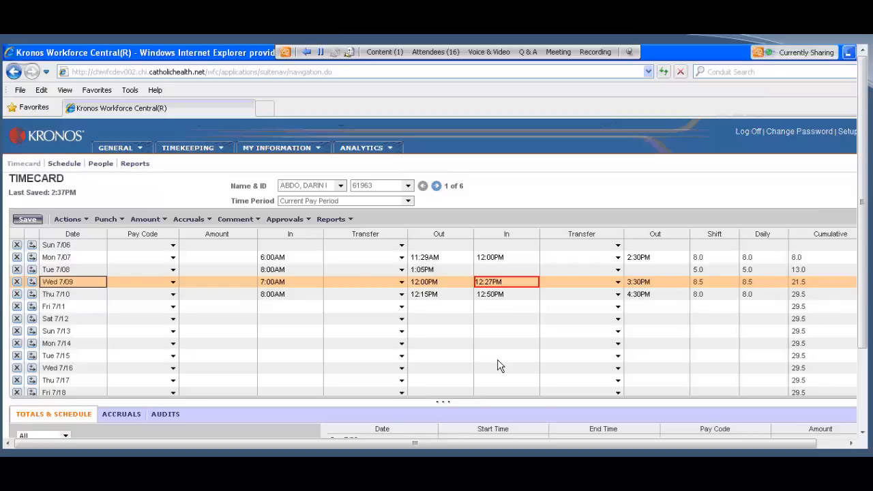
Step: Go to the next employee's timecard and step through the In and Out cells for Fri 7/11
left_click(435, 186)
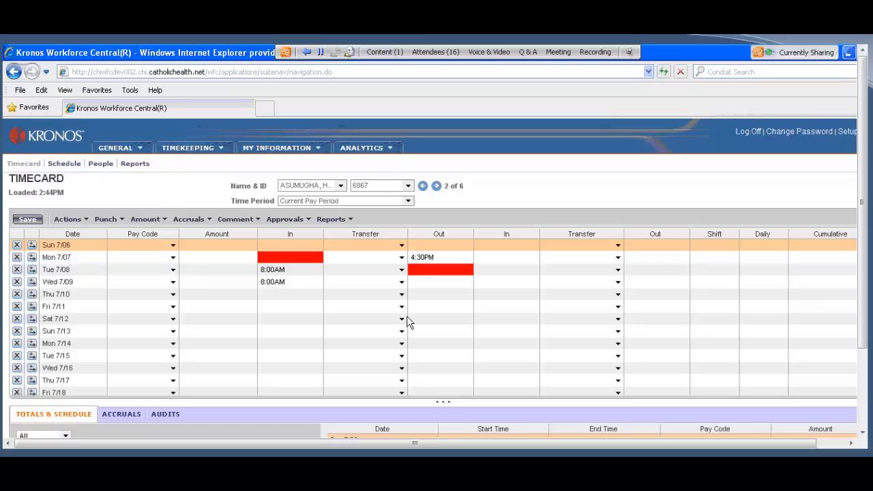
left_click(59, 309)
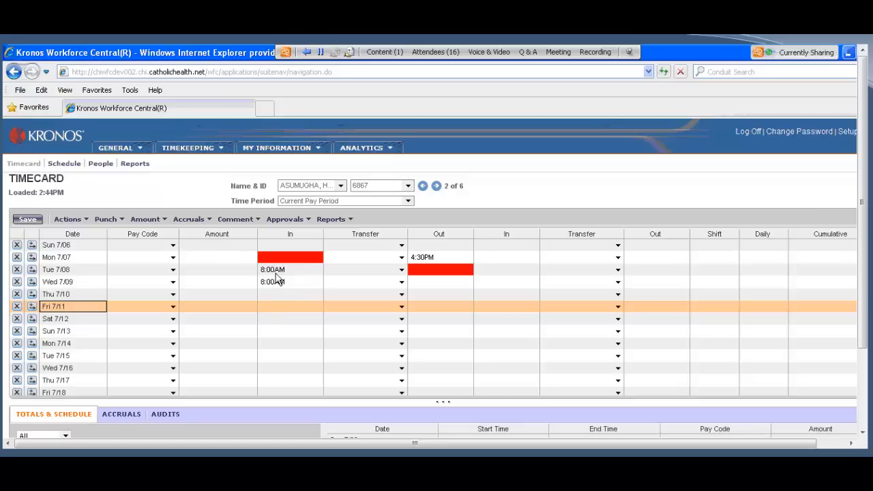
left_click(272, 311)
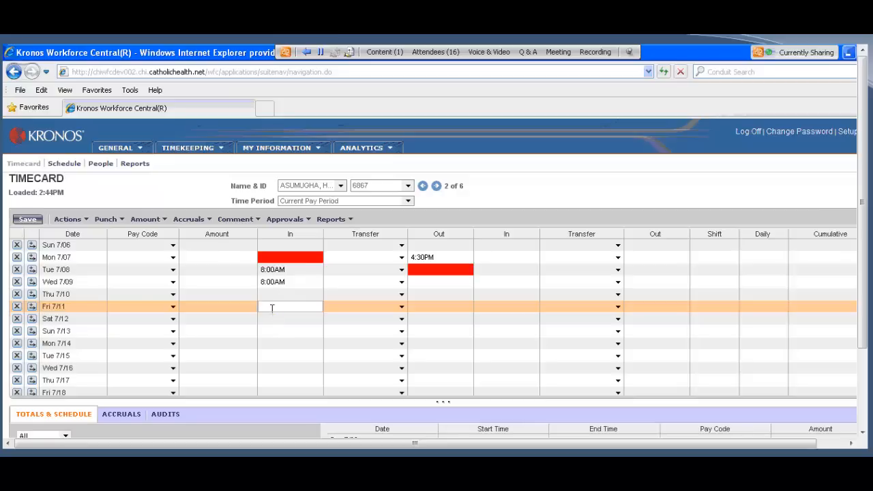
left_click(435, 306)
left_click(510, 305)
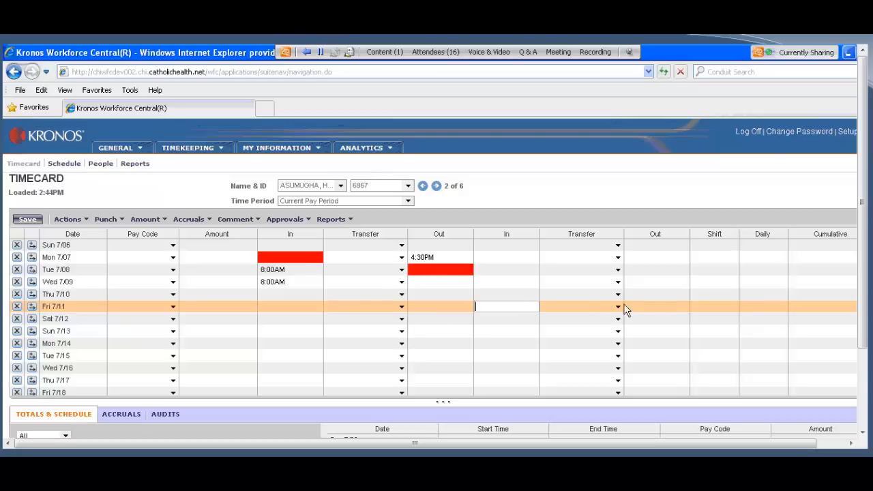
left_click(660, 305)
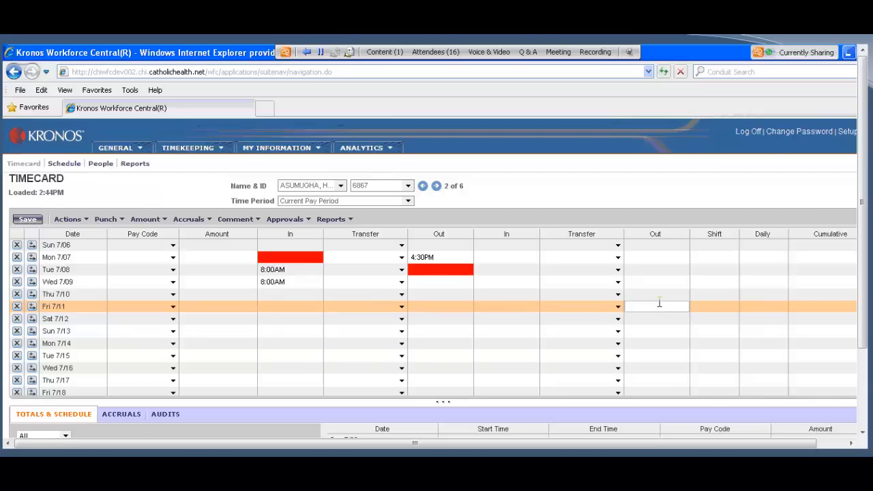
Step: Examine the missed punches on Mon 7/07 and Tue 7/08 and check the Excel edit log before returning to the timecard
left_click(53, 259)
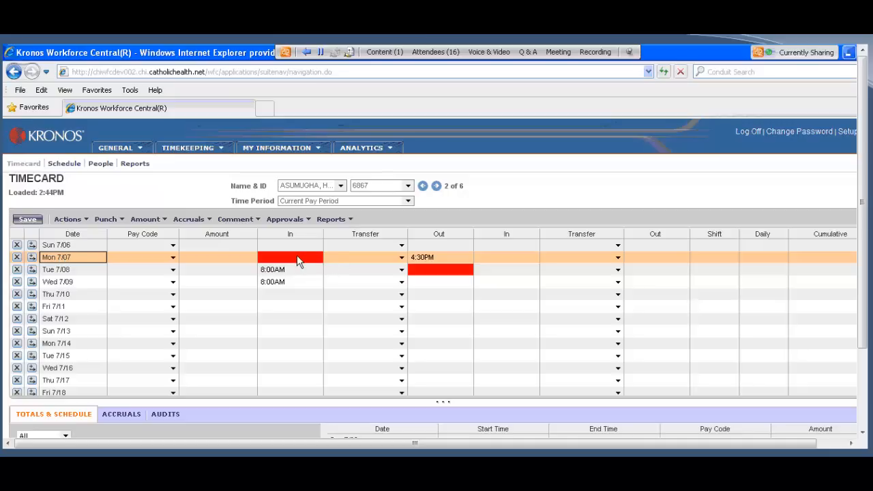
mouse_move(298, 257)
left_click(57, 272)
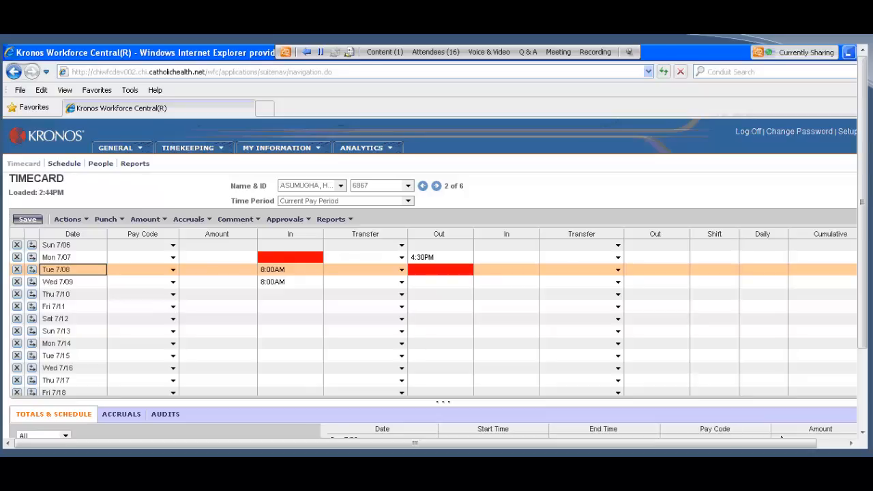
left_click(671, 445)
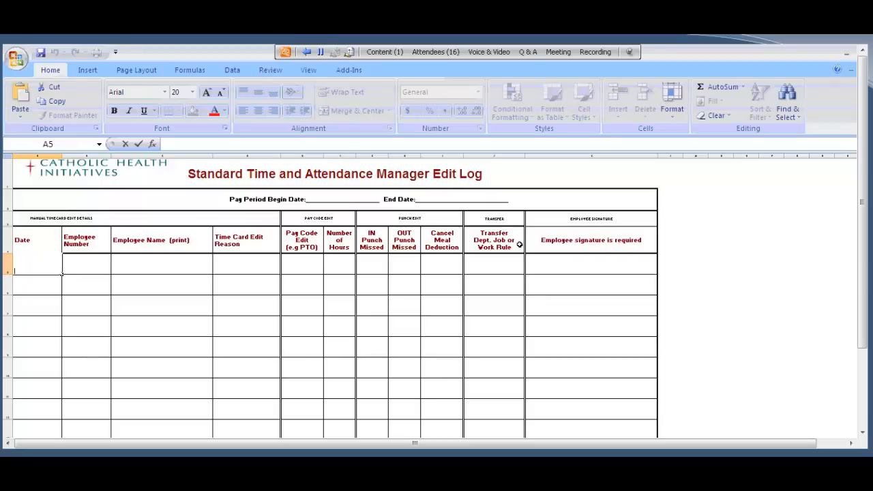
left_click(847, 54)
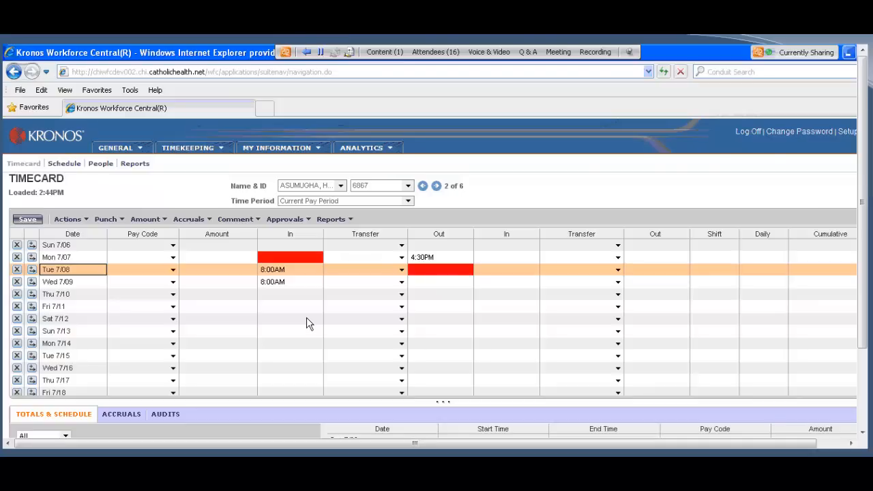
Step: Fill in the missed Out punch time for Tue 7/08 on the second employee's timecard
left_click(270, 259)
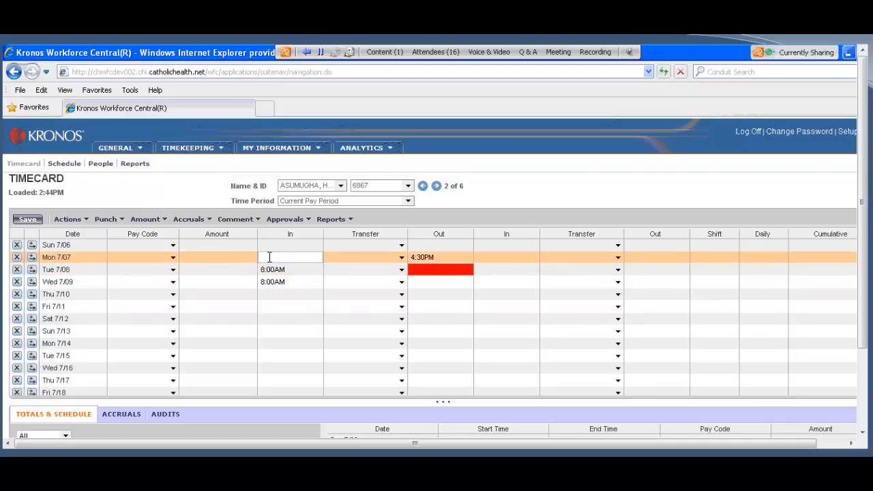
left_click(69, 271)
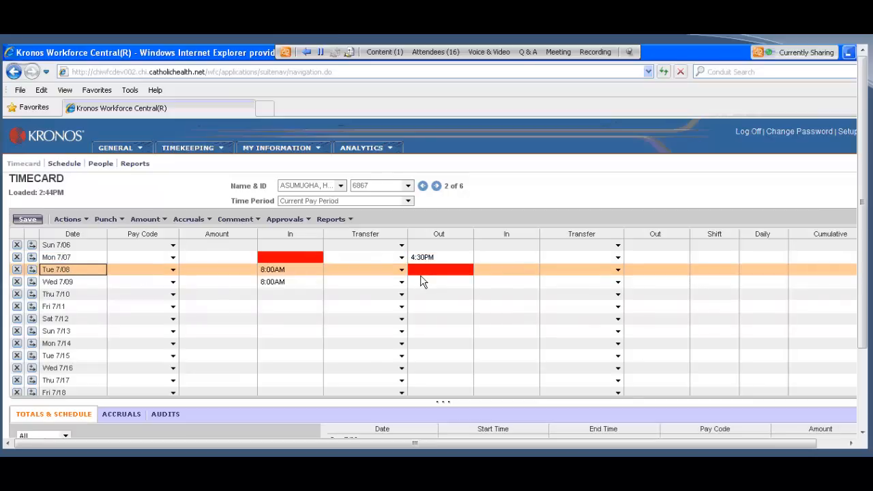
mouse_move(422, 277)
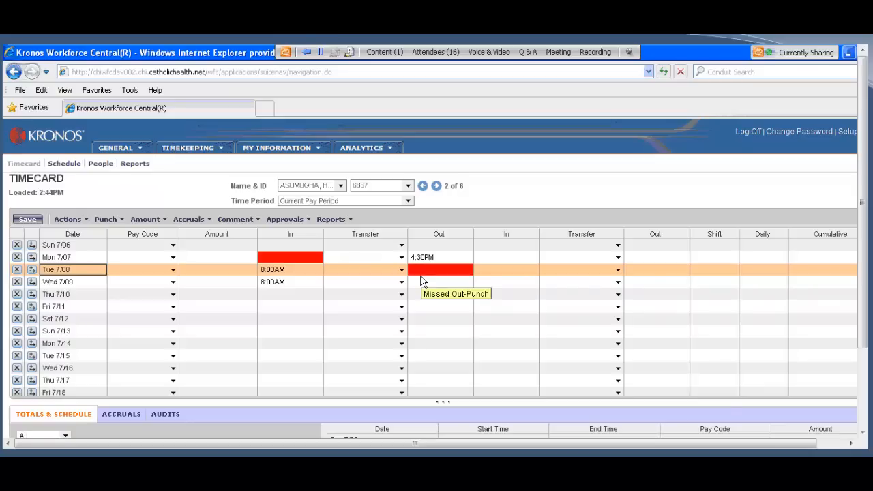
left_click(422, 274)
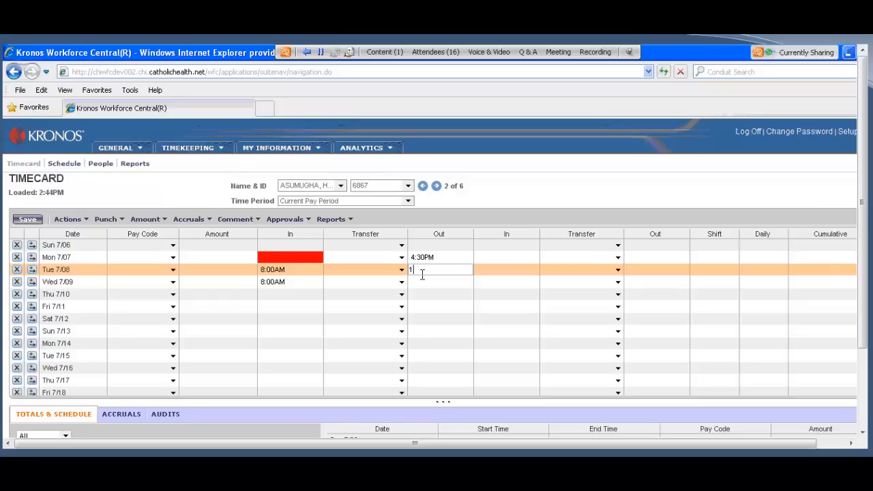
type("00")
Step: Switch to the edit log in Excel, leave the Date cell empty and select the first Employee Name cell
key("alt+Tab")
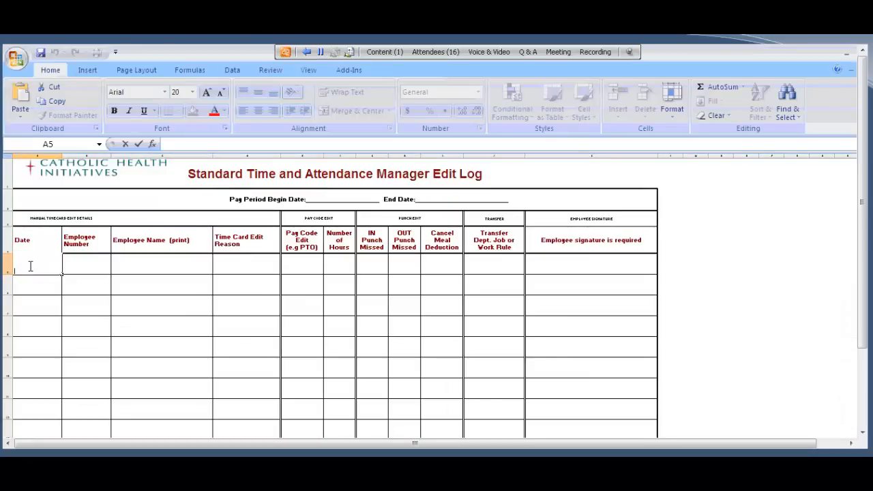
key("Escape")
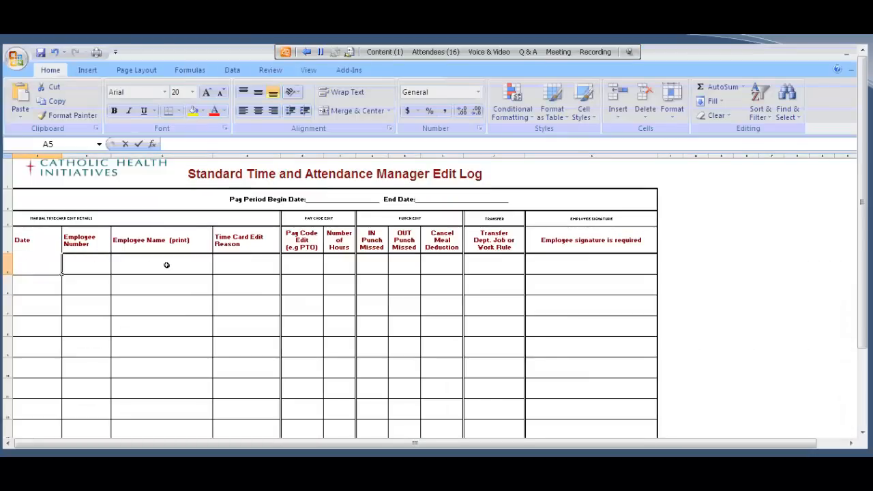
left_click(166, 264)
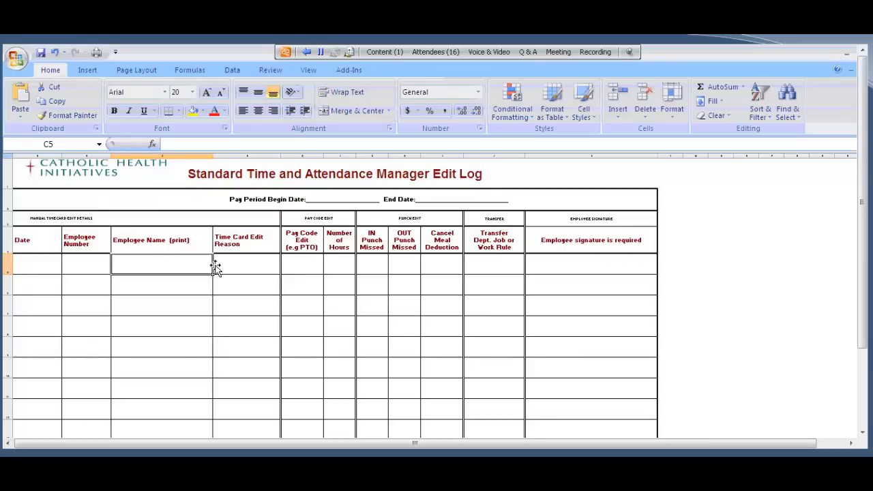
Step: Review the fields across the first entry row of the manager edit log, then return to the Kronos timecard
left_click_drag(260, 266, 408, 266)
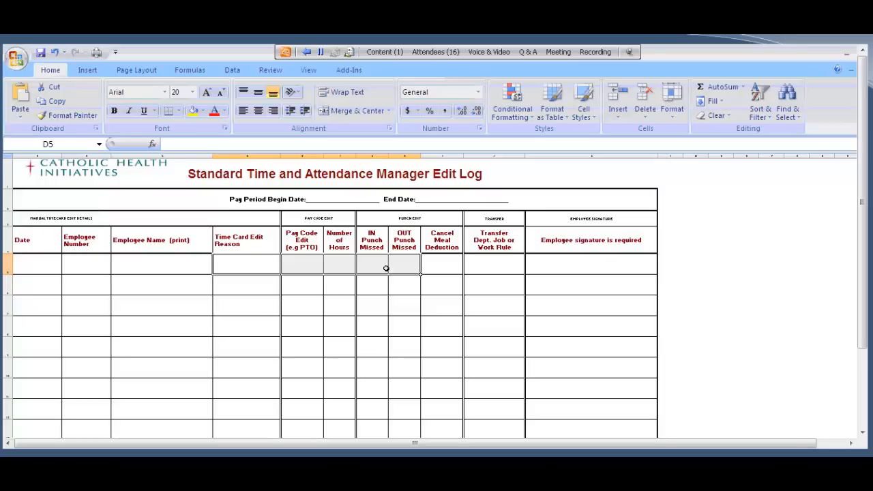
left_click(245, 263)
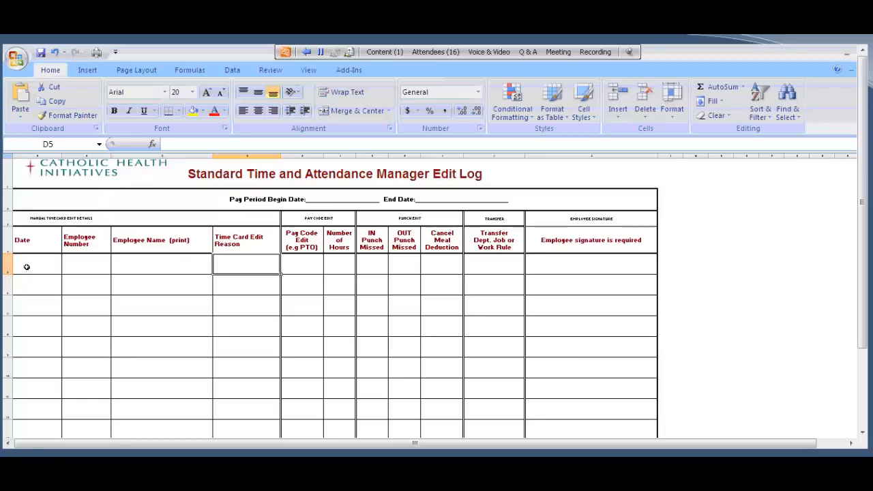
left_click(28, 266)
left_click_drag(28, 265, 575, 279)
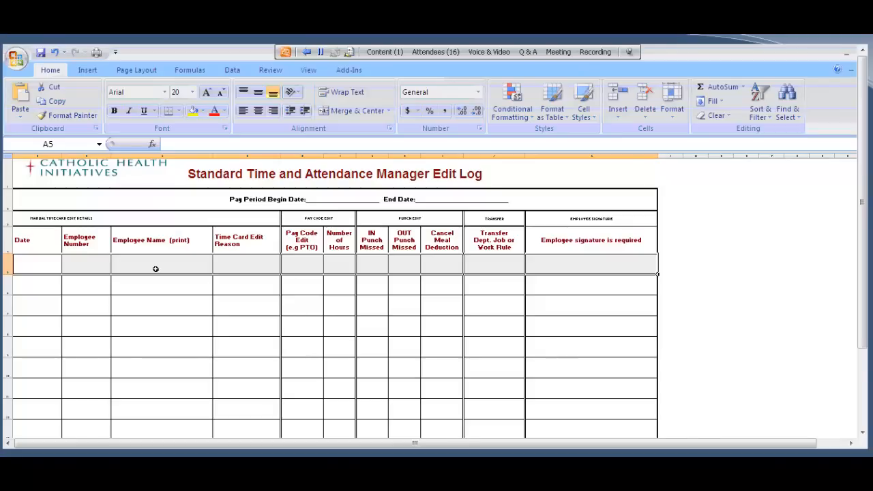
left_click_drag(156, 269, 552, 268)
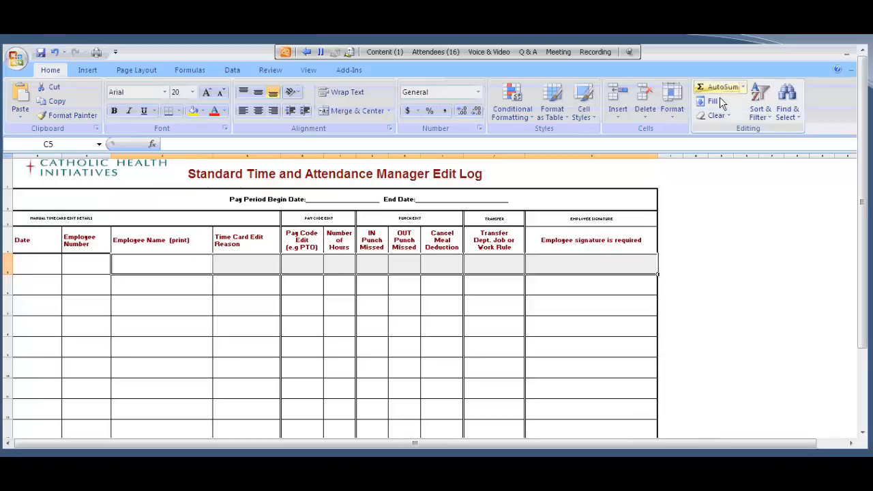
left_click(846, 53)
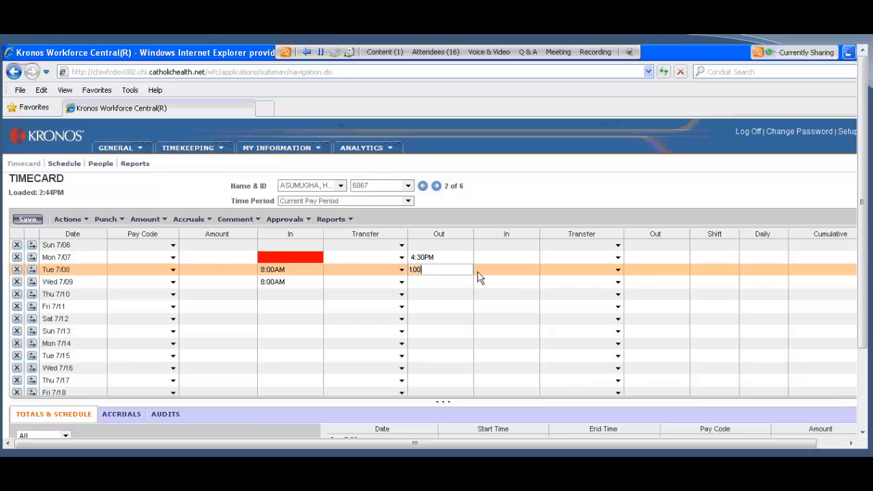
Step: Calculate the timecard totals with the Tue 7/08 Out punch entered as 100
left_click(69, 224)
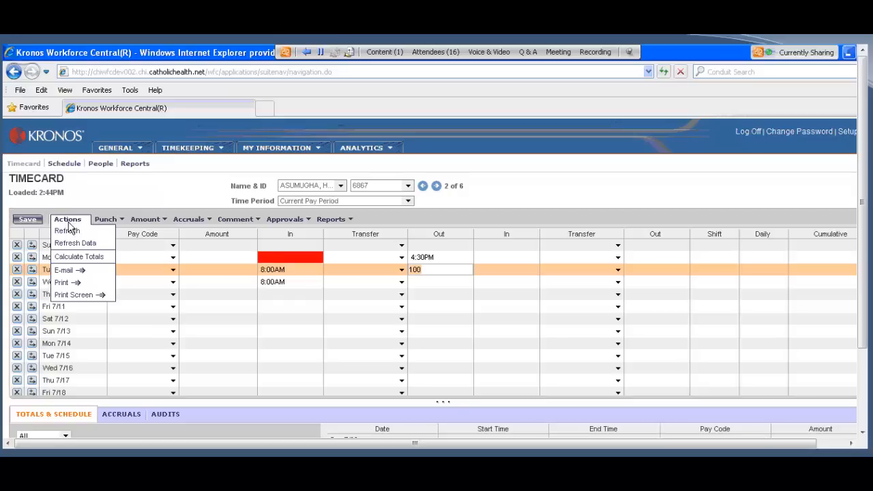
left_click(68, 257)
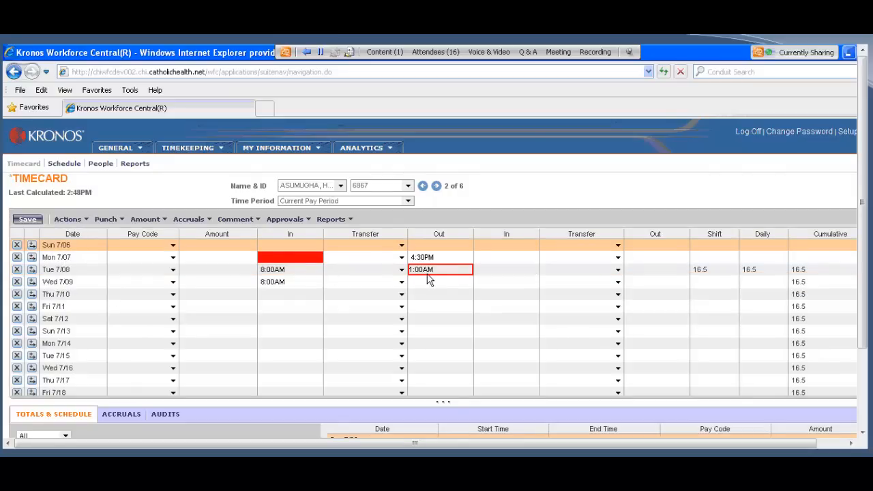
Step: Correct the Tue 7/08 Out punch to 1p and save the timecard with recalculated totals
mouse_move(428, 279)
left_click(457, 274)
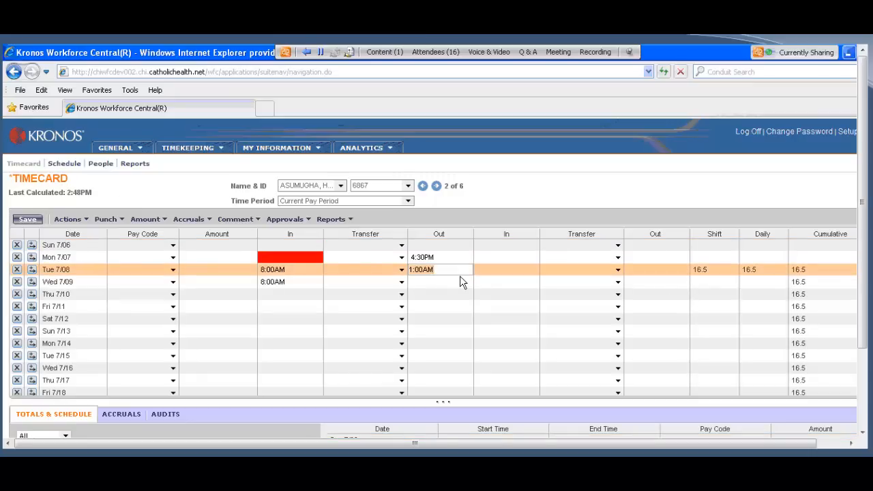
key("BackSpace")
type("1p")
left_click(65, 218)
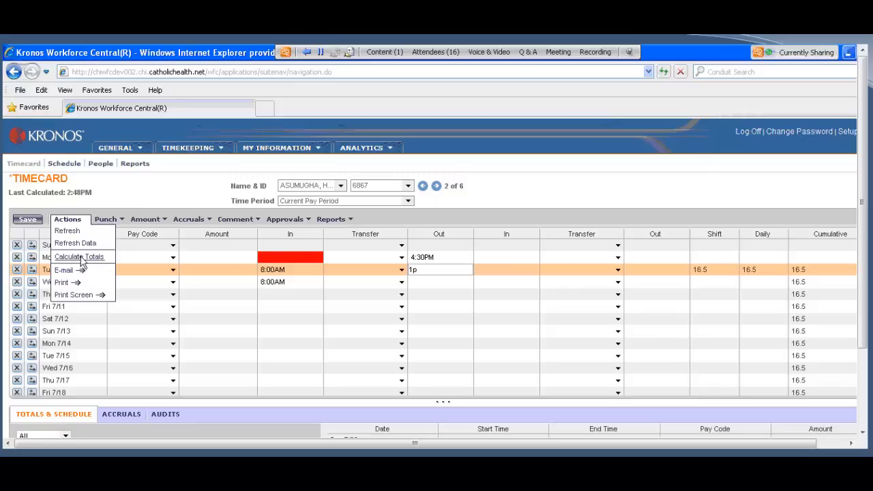
left_click(81, 257)
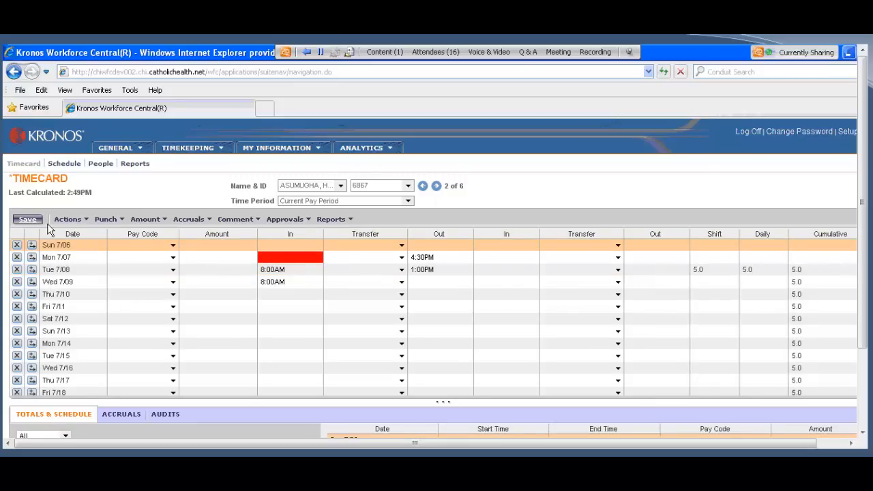
left_click(30, 222)
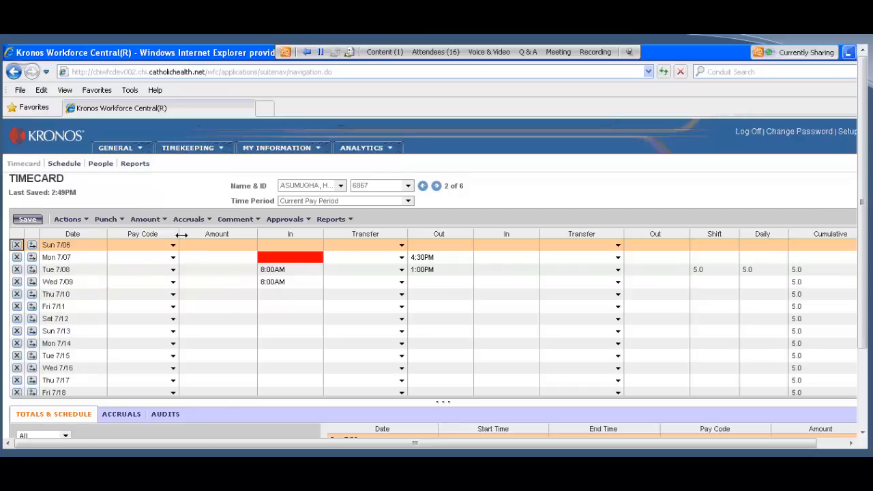
Step: Widen the Pay Code column slightly and try to assign the PTO pay code on the existing Tue 7/08 punch row
left_click_drag(180, 234, 191, 234)
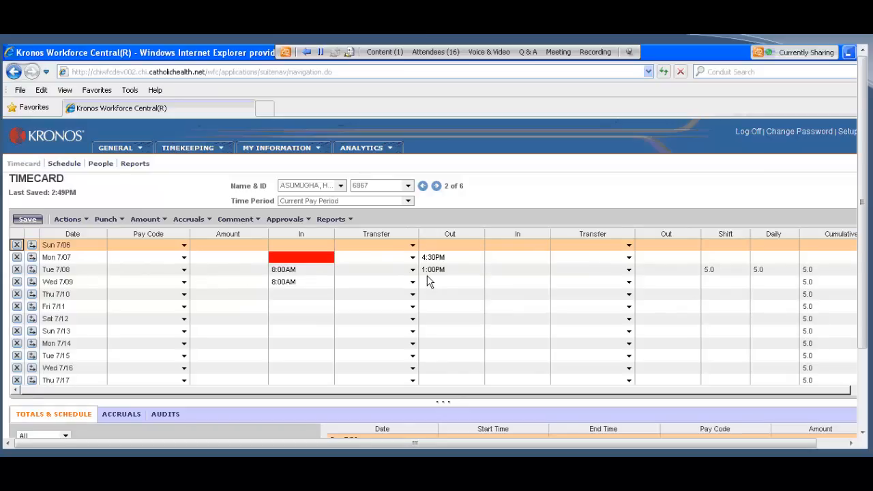
left_click(184, 271)
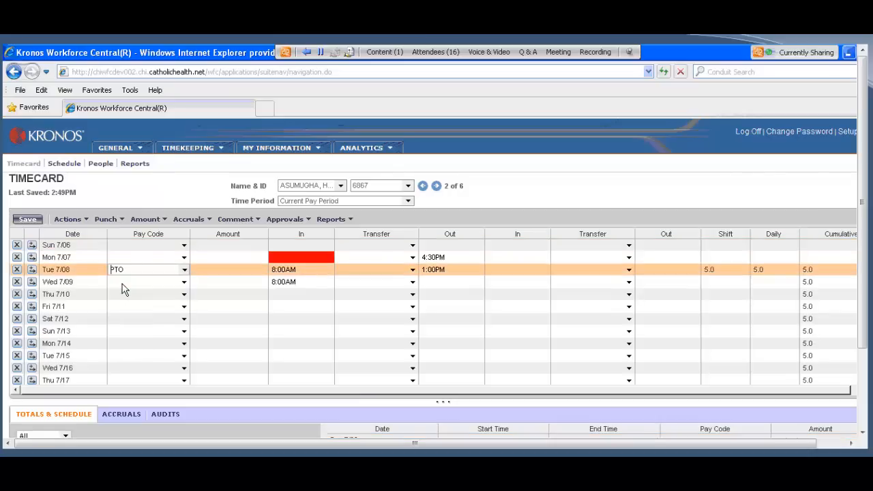
left_click(230, 269)
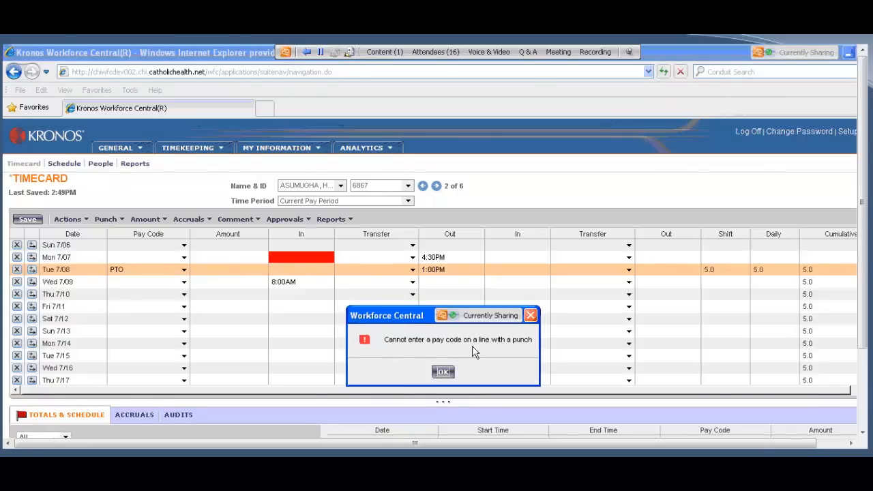
left_click(442, 373)
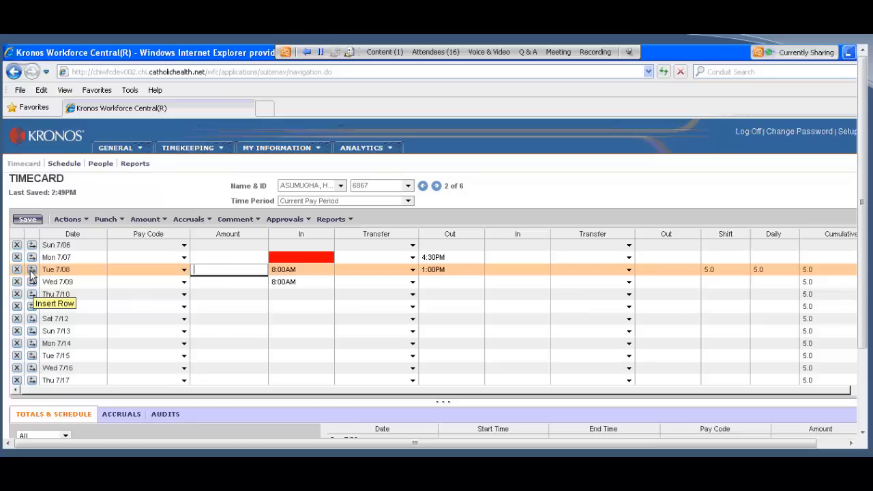
Step: Insert an extra row for Tue 7/08 and enter the PTO pay code on it with an amount of 3
left_click(32, 270)
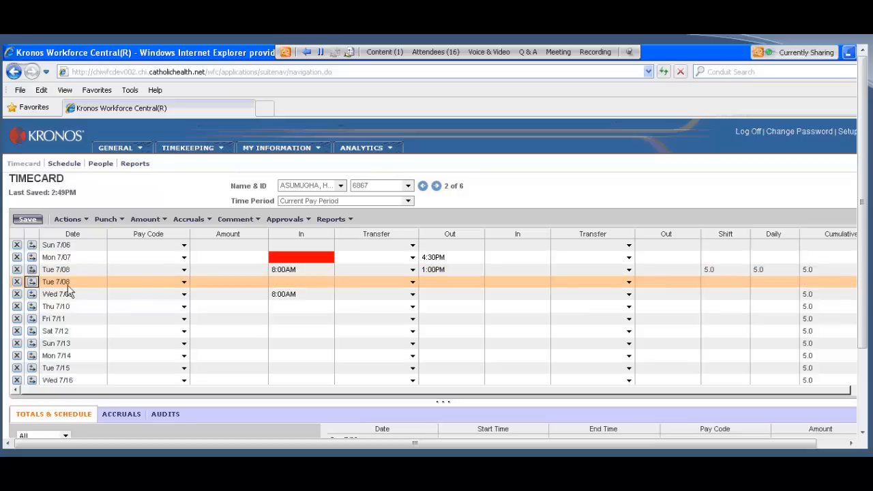
left_click(184, 282)
left_click(141, 294)
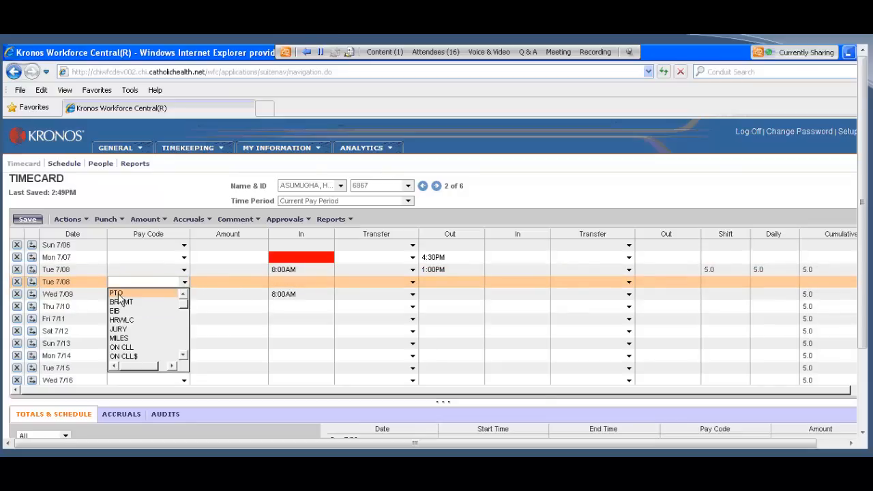
left_click(215, 281)
type("3")
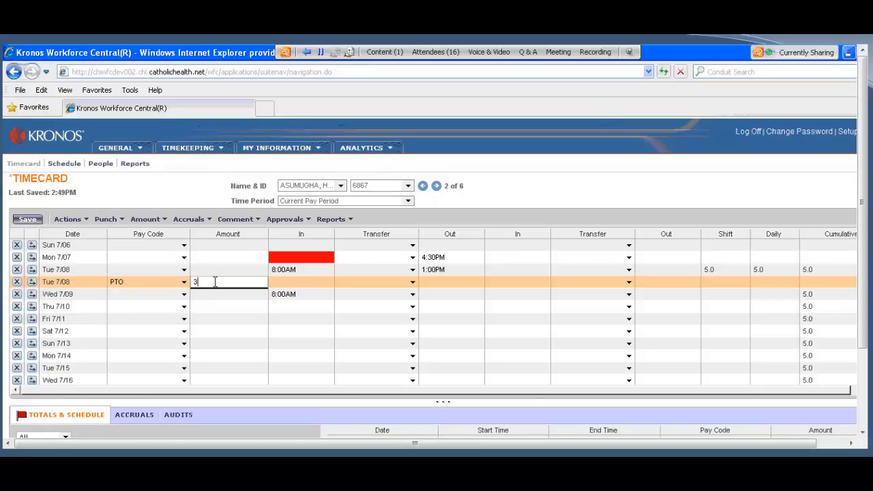
Step: Recalculate and save the timecard totals, and enlarge the Totals & Schedule section below the grid
left_click(75, 219)
left_click(79, 256)
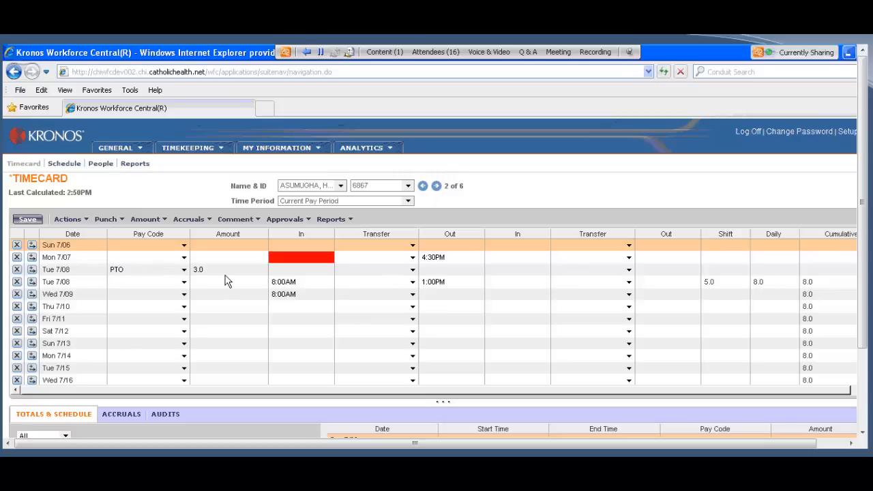
left_click(28, 219)
left_click_drag(441, 403, 304, 359)
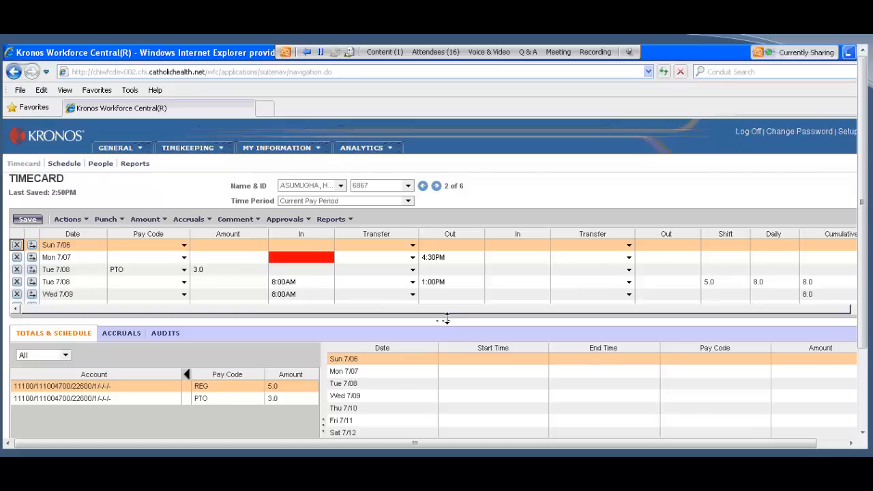
left_click_drag(446, 319, 436, 348)
Step: Enter a Thu 7/10 In punch of 754 and an Out punch of 436p, and save the timecard
mouse_move(291, 264)
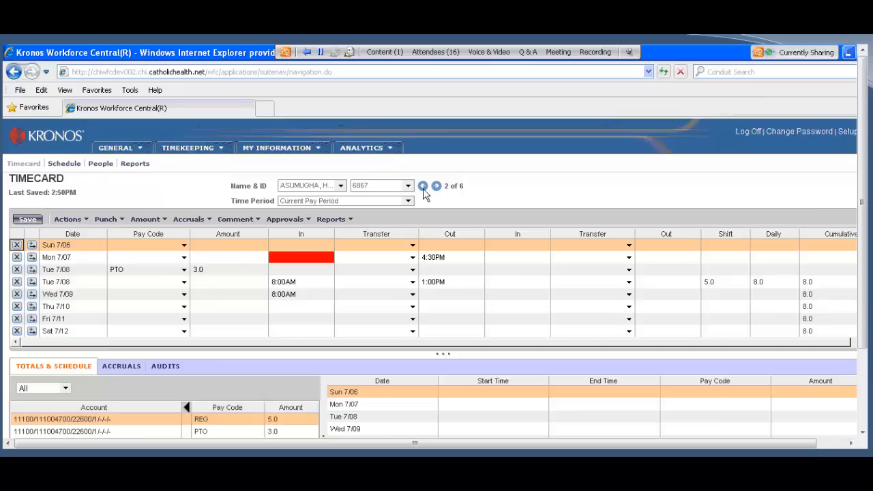
left_click(328, 308)
type("754")
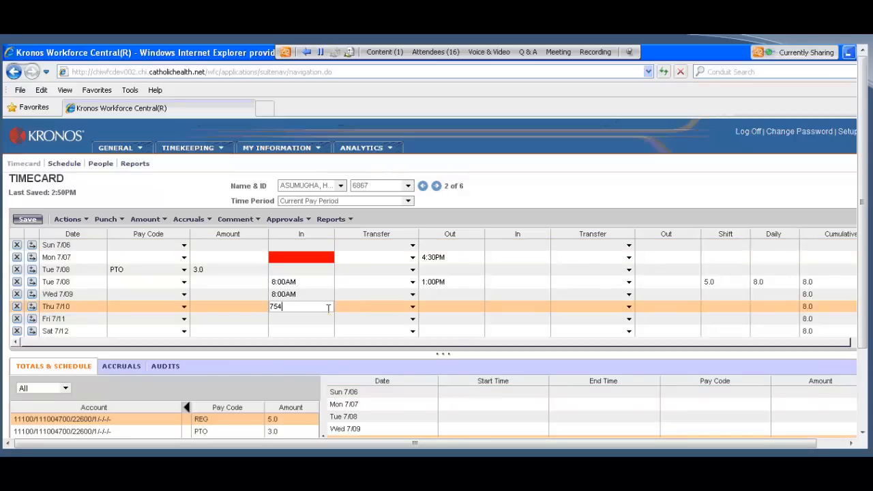
left_click(441, 311)
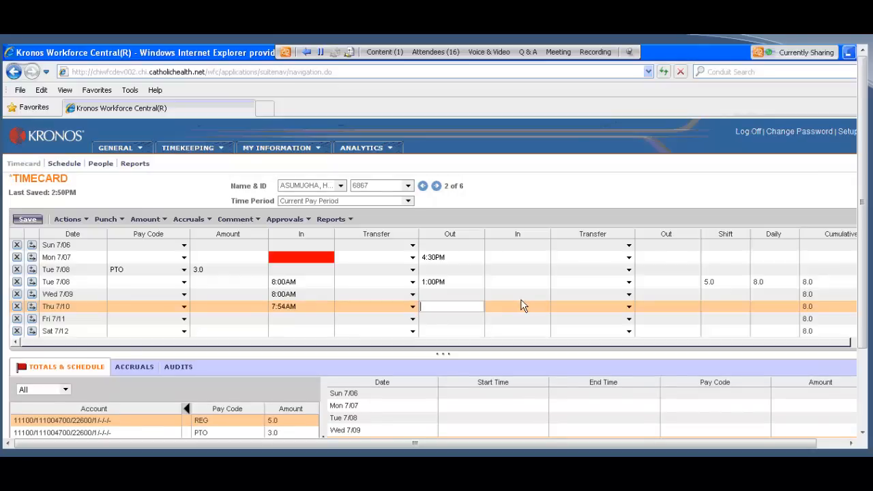
type("436p")
left_click(27, 220)
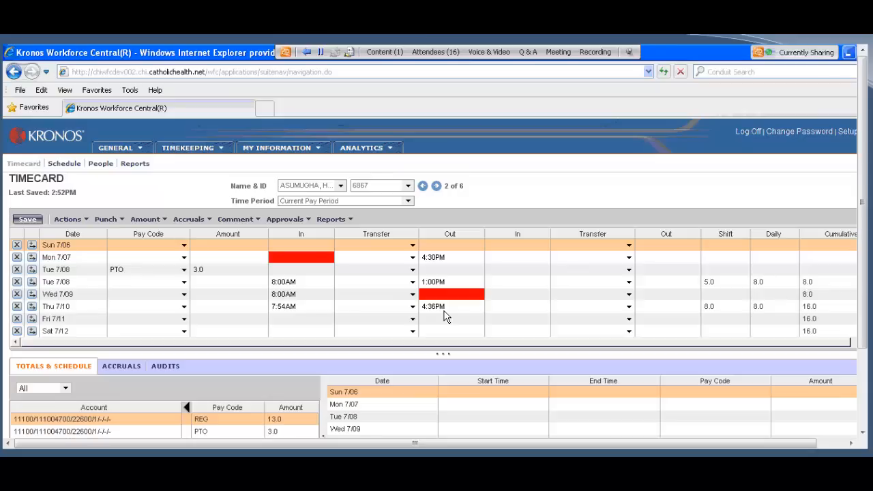
Step: Examine the punch details and rounded time of the Thu 7/10 In punch, leaving them unedited
double_click(300, 308)
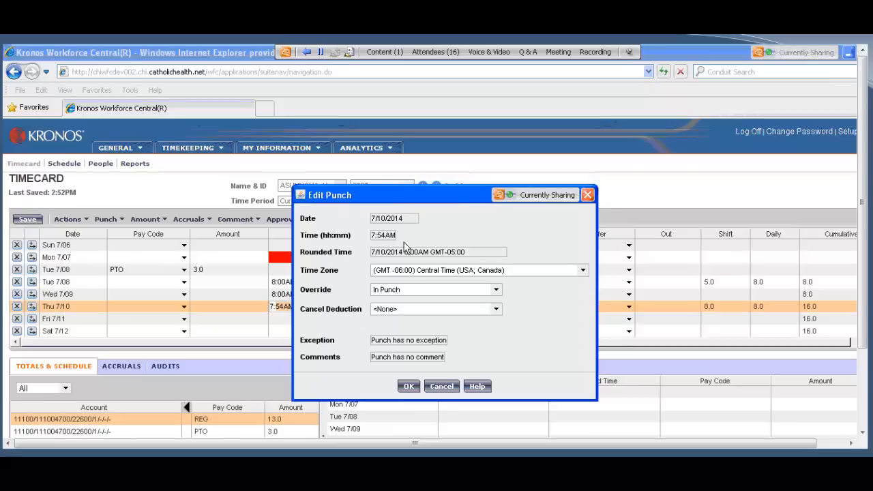
left_click(445, 388)
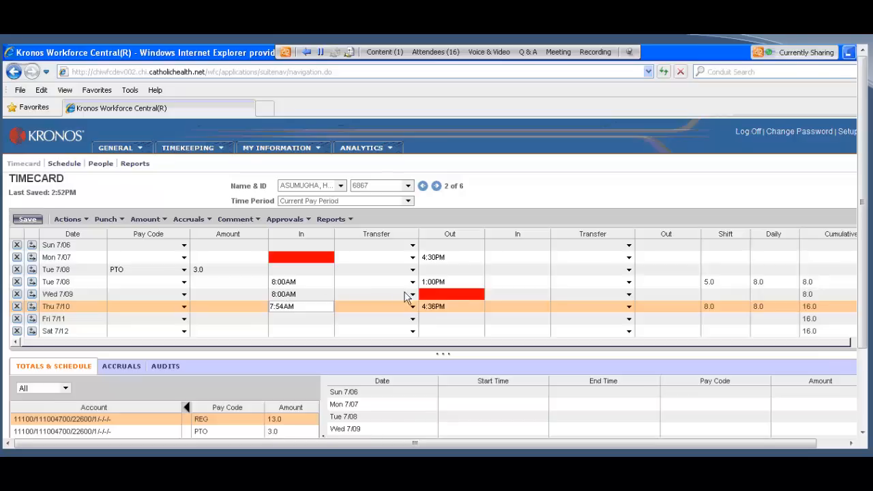
Step: Fill in the missed Wed 7/09 Out punch as 1215 and save the timecard with recalculated totals
left_click(442, 296)
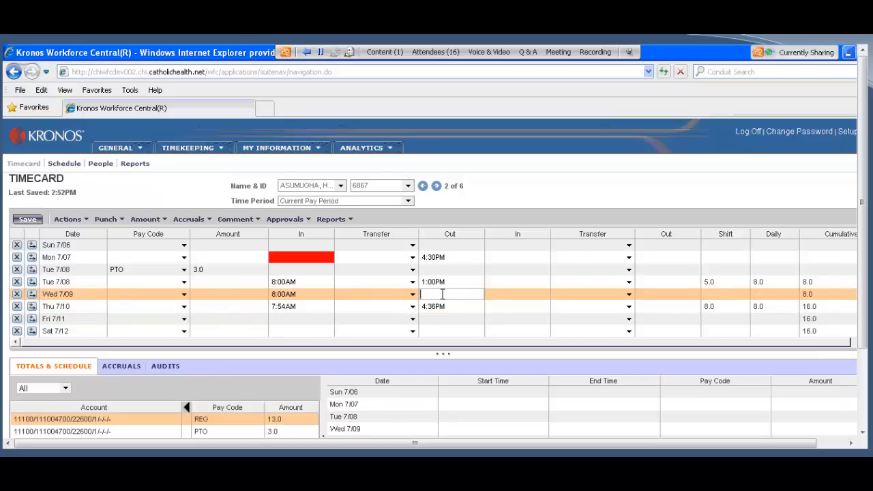
type("1215")
left_click(63, 222)
left_click(79, 257)
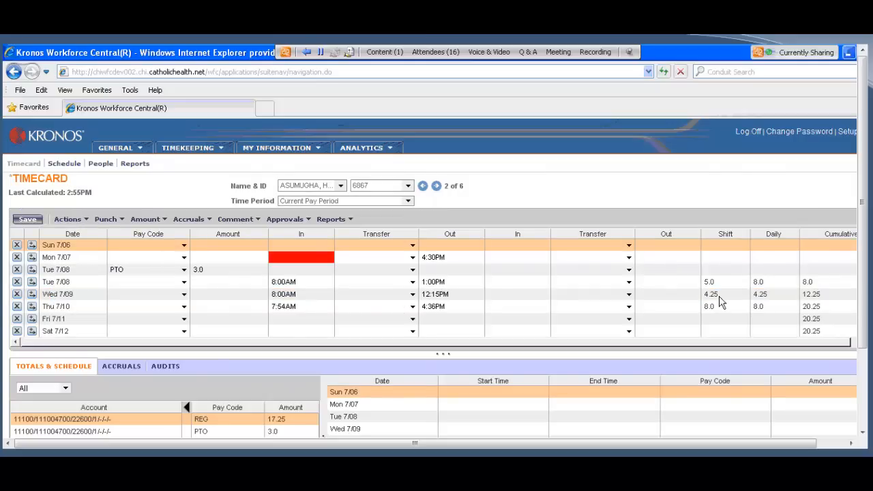
left_click(28, 219)
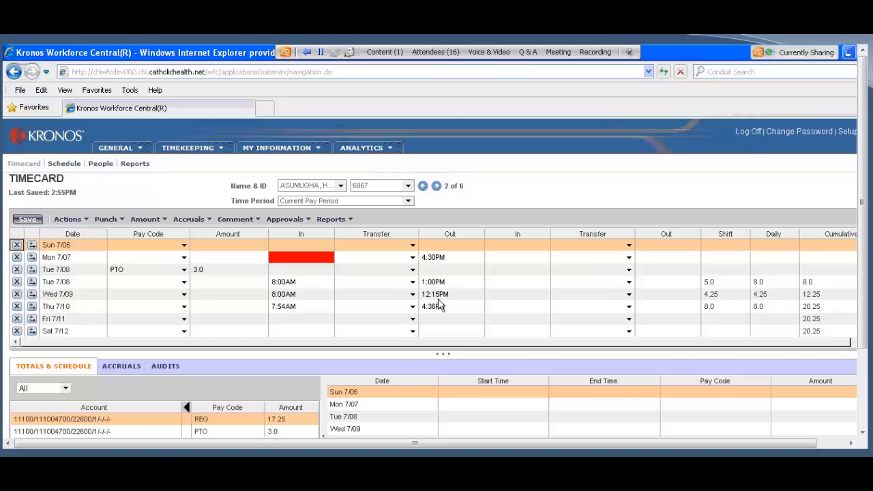
Step: Insert an extra row for Wed 7/09 and enter the PTO pay code on it with an amount of 3.75
left_click(33, 295)
left_click(182, 306)
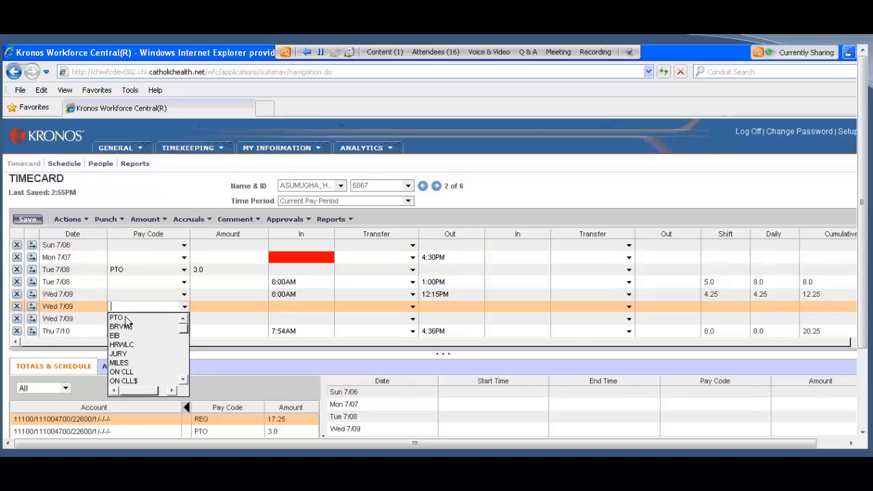
left_click(125, 318)
left_click(204, 307)
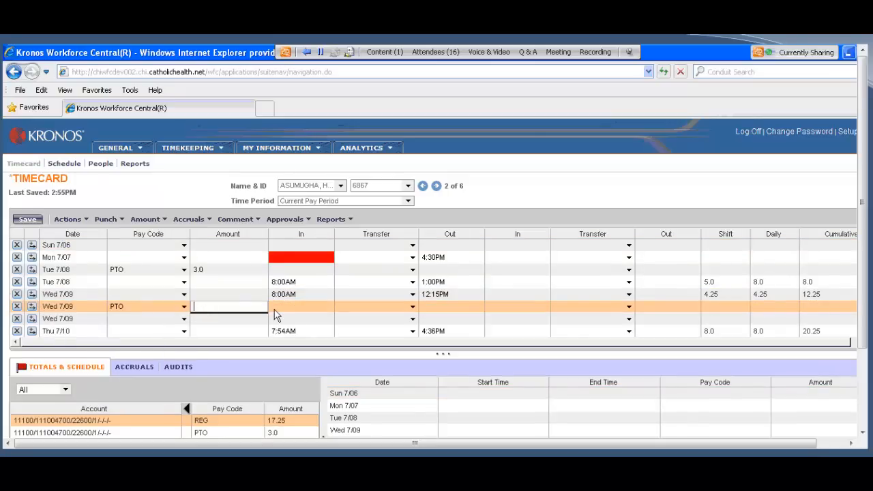
type("3.75")
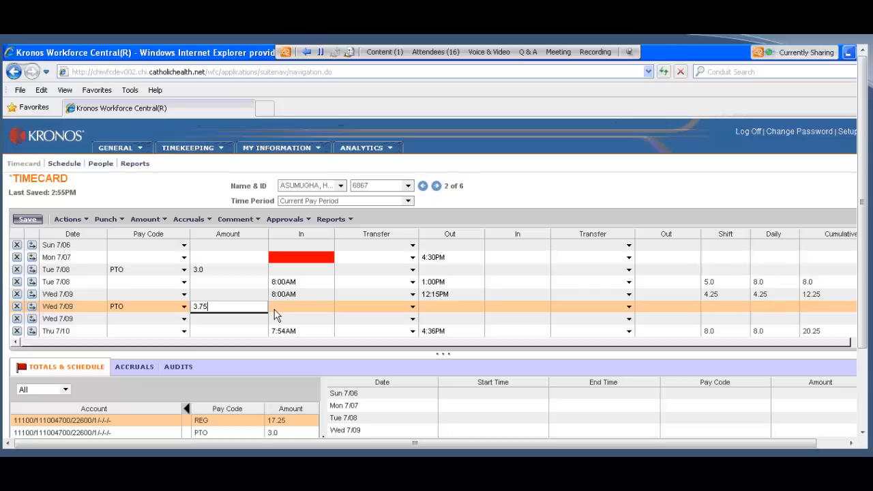
Step: Save the timecard with the Wed 7/09 PTO row and widen the first Transfer column
left_click(26, 219)
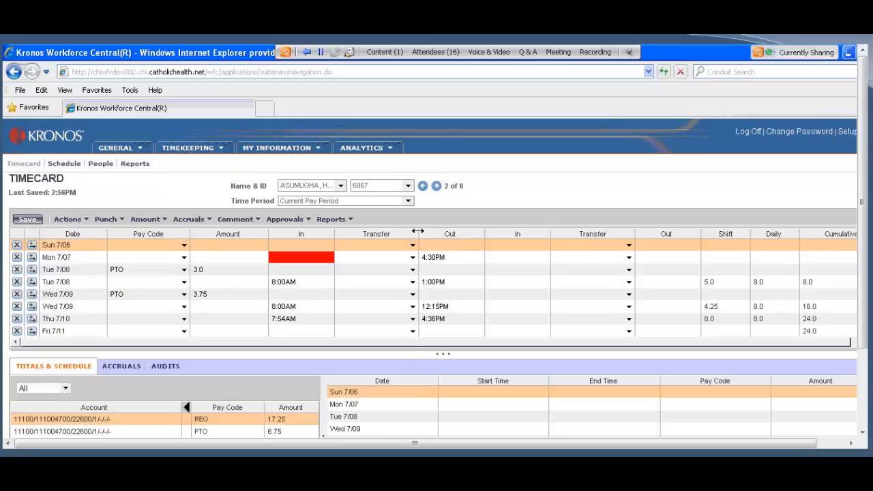
left_click_drag(417, 234, 432, 234)
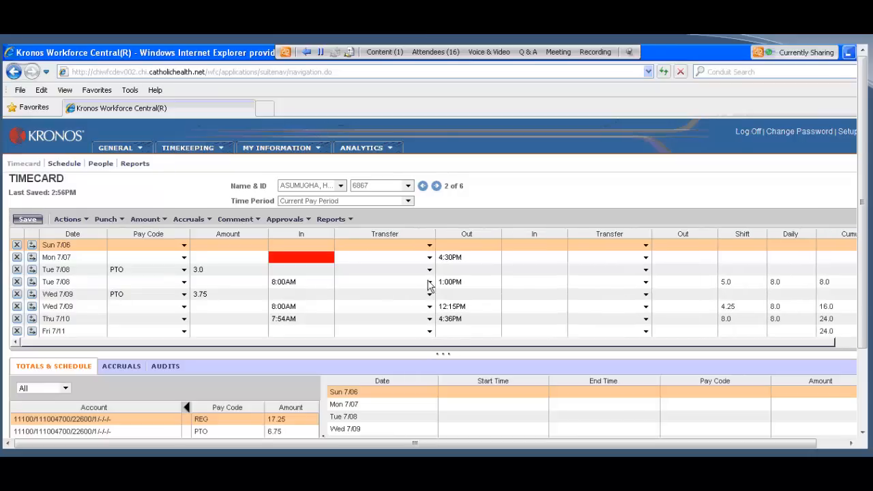
Step: Search the departments available for a Tue 7/08 labor account transfer using emer*
left_click(60, 283)
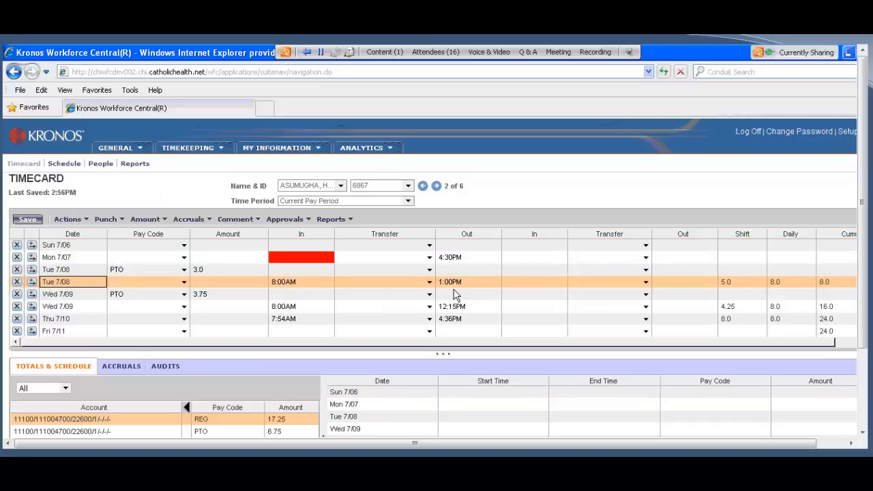
left_click(429, 284)
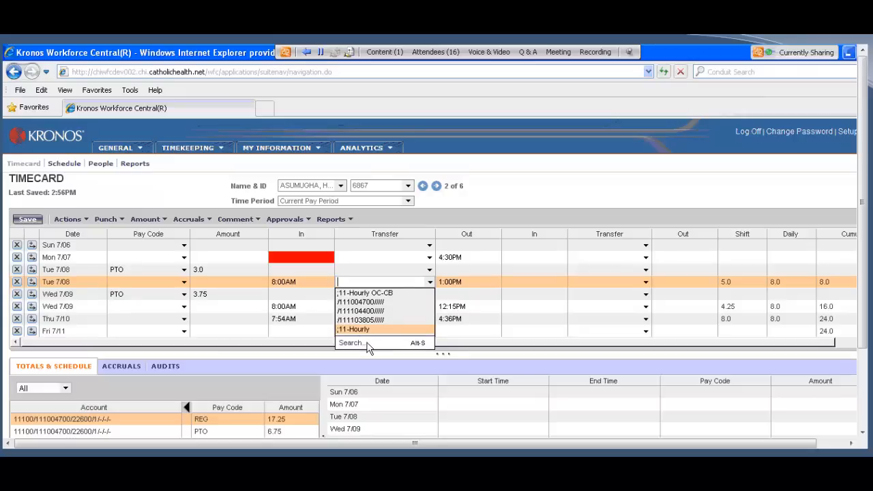
left_click(367, 346)
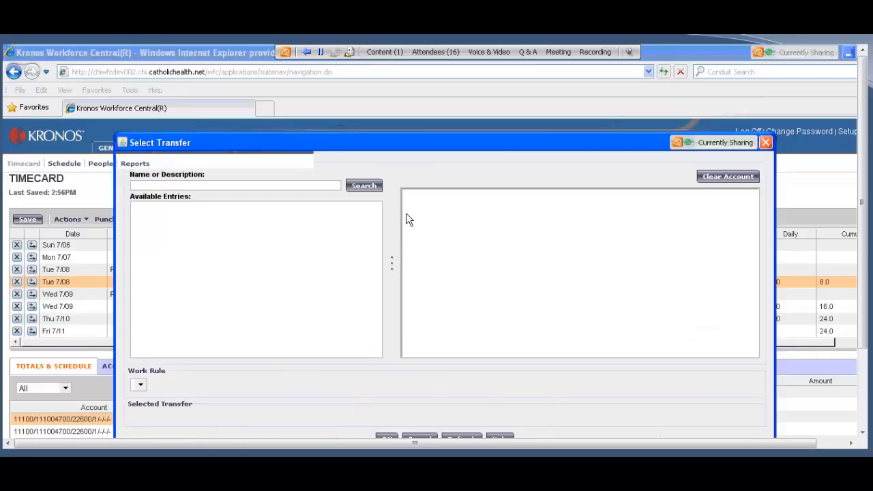
left_click(407, 212)
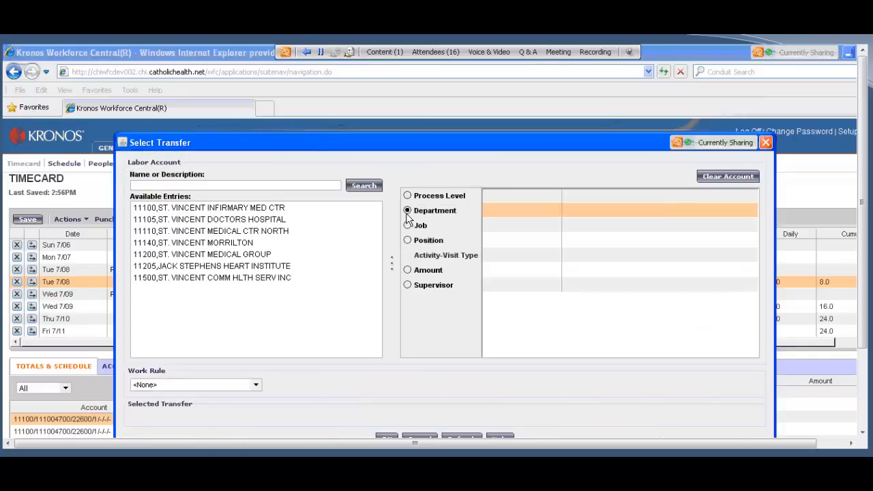
scroll(251, 267, "down", 8)
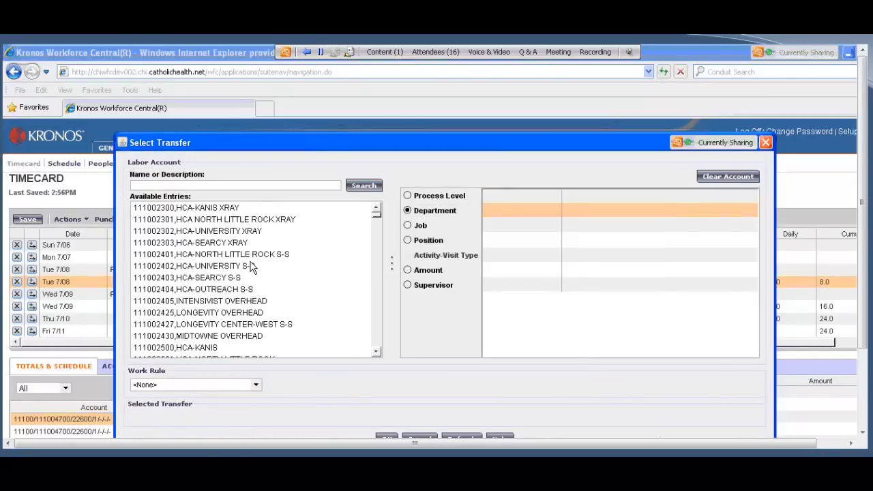
scroll(251, 267, "down", 7)
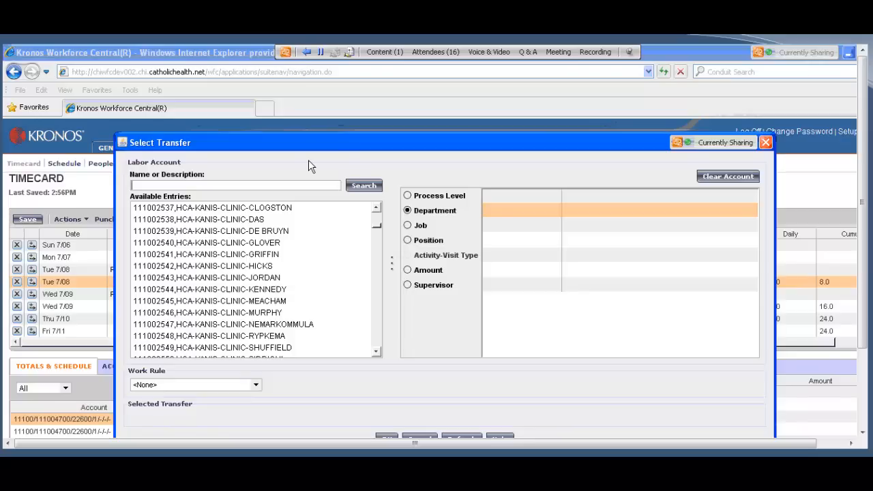
type("emer*")
left_click(368, 190)
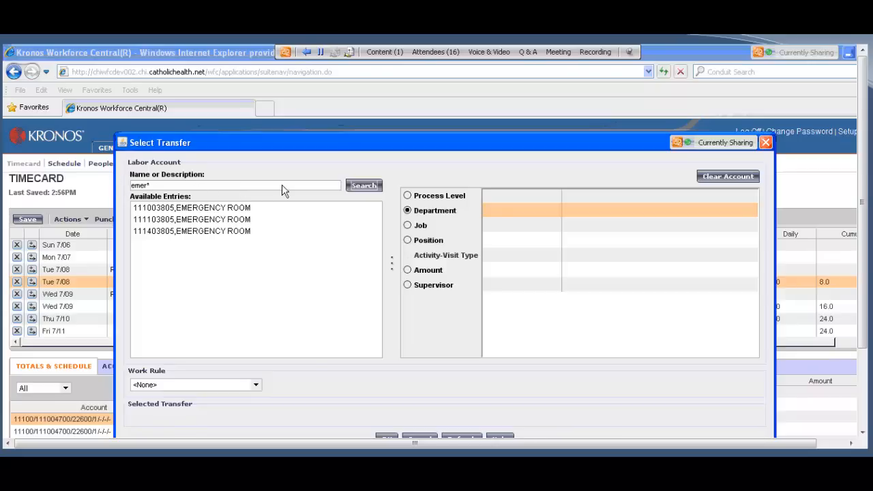
Step: Try selecting the Emergency Room department 111103805 for the Tue 7/08 transfer, and cancel the selection
left_click(362, 185)
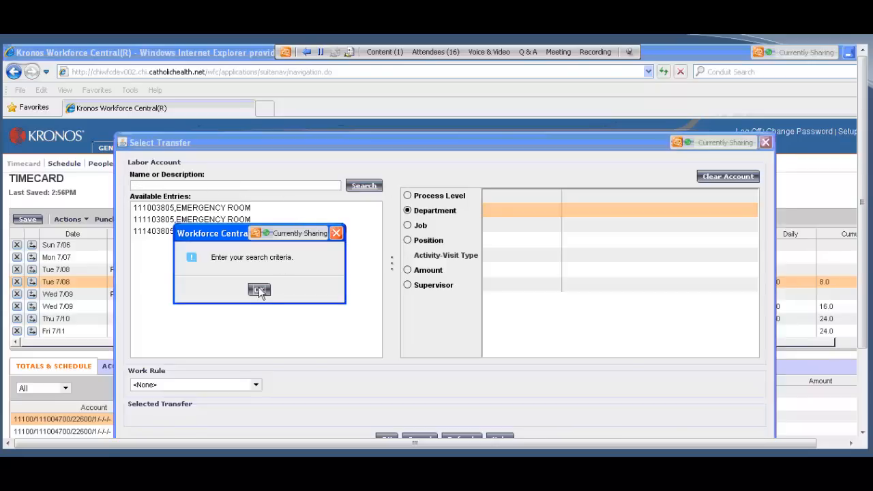
left_click(259, 289)
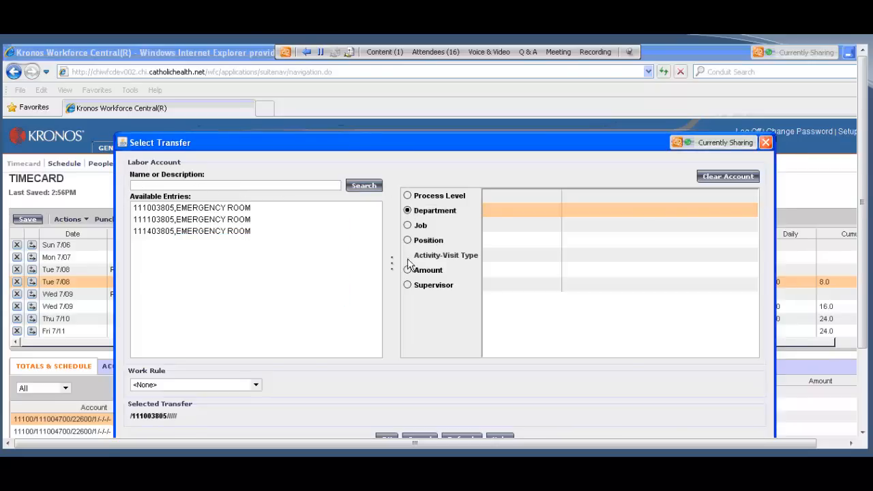
left_click(263, 219)
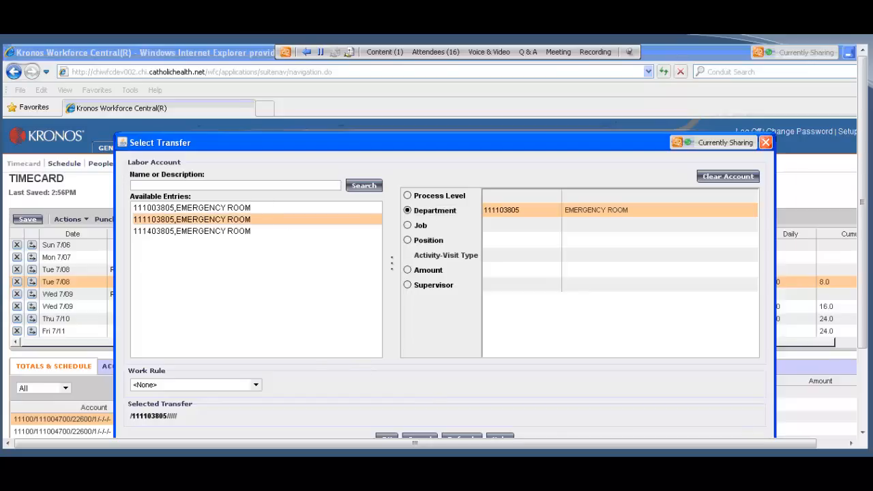
left_click(420, 437)
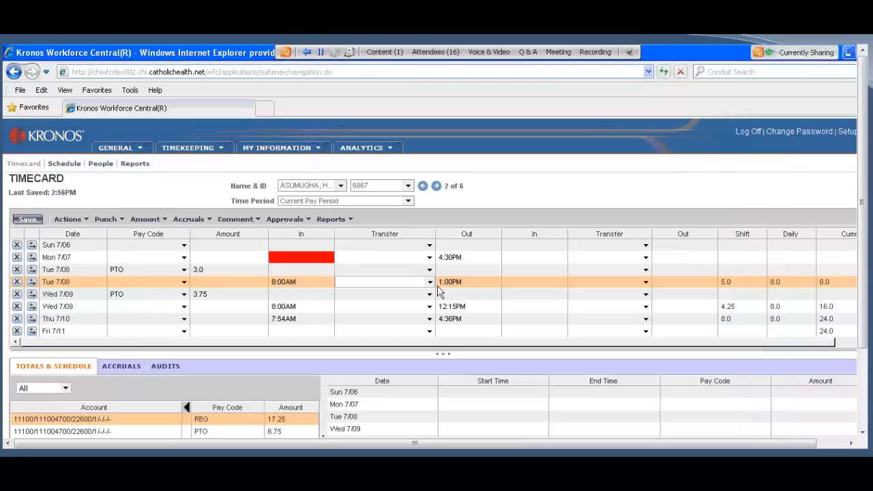
Step: Transfer the Tue 7/08 worked shift to department 111004152, 8 WEST, and save the timecard
left_click(429, 282)
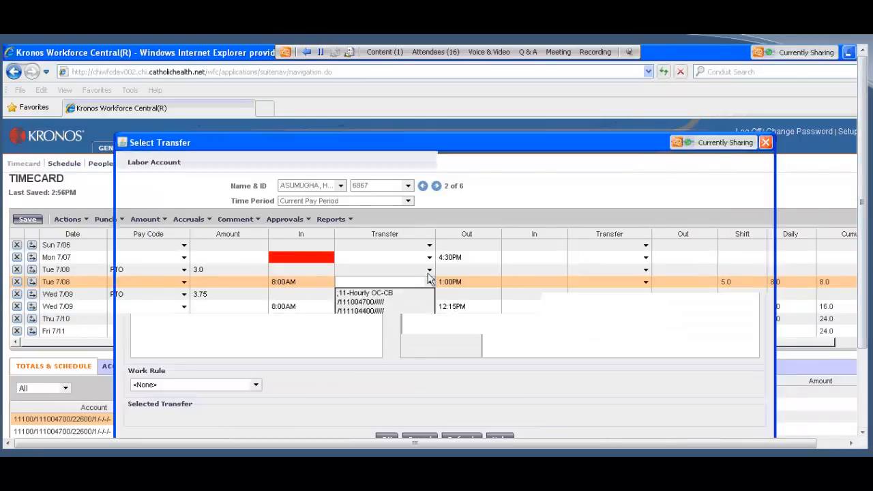
left_click(408, 212)
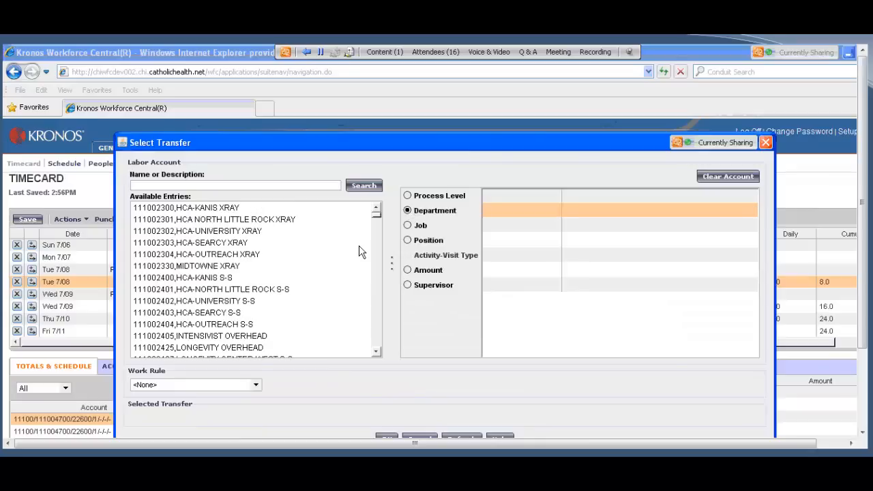
scroll(361, 253, "down", 15)
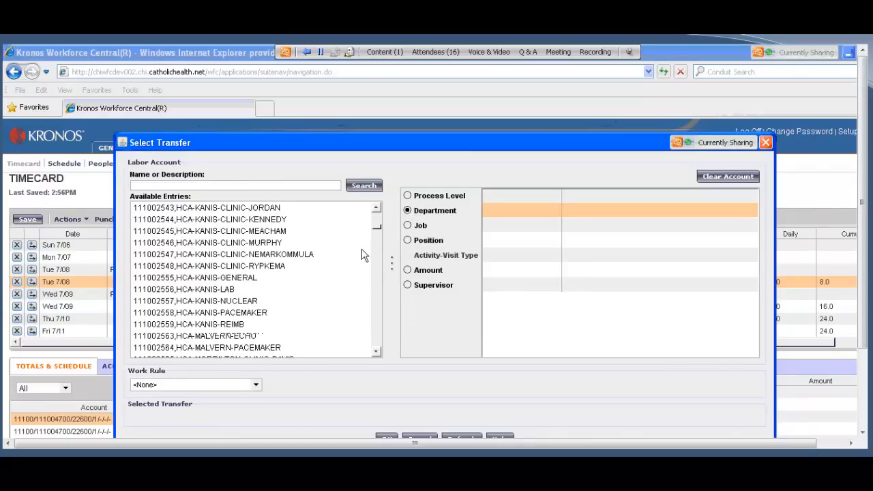
scroll(362, 256, "down", 5)
scroll(363, 253, "down", 5)
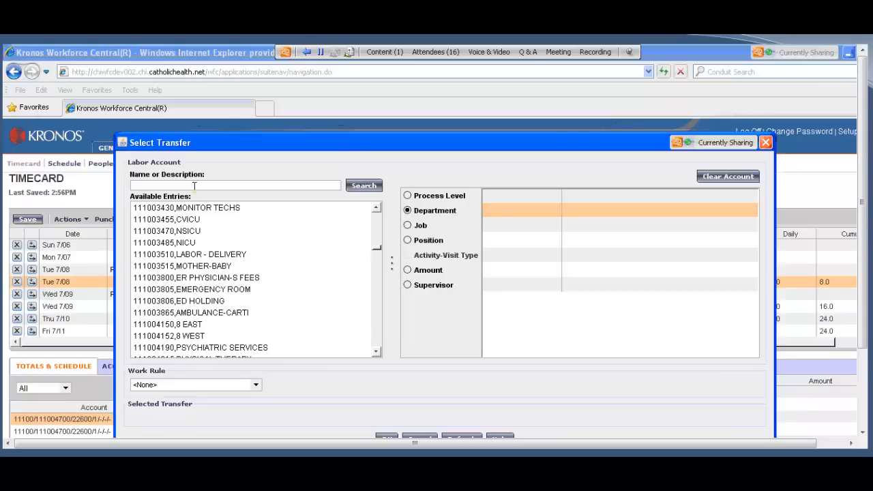
left_click(153, 337)
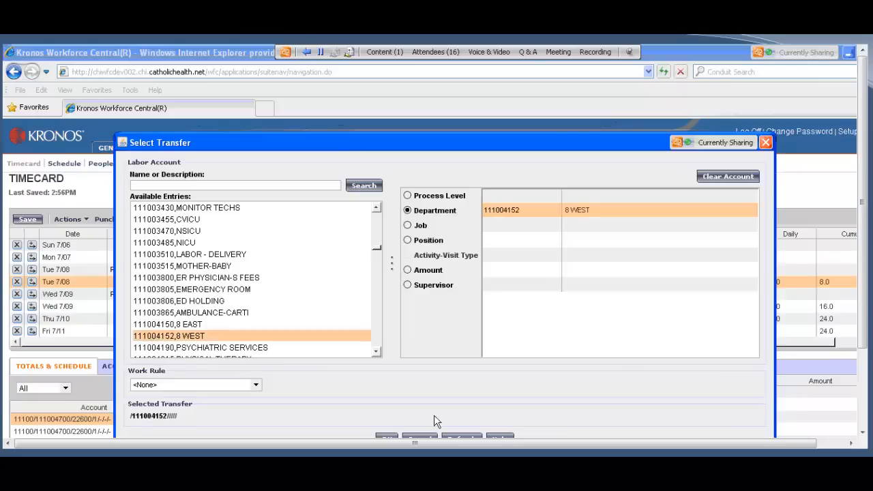
left_click(387, 437)
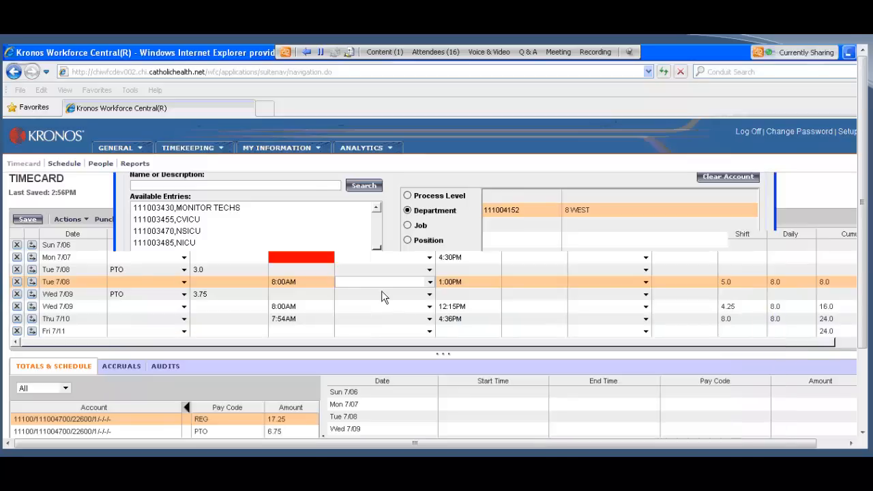
left_click(33, 222)
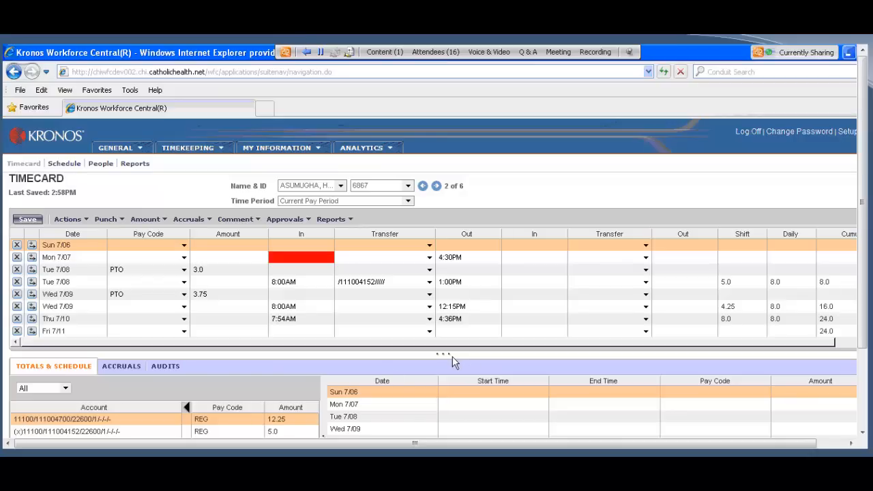
Step: Examine the account totals for the transferred hours and enlarge the timecard grid to show more dates
left_click_drag(452, 352, 452, 334)
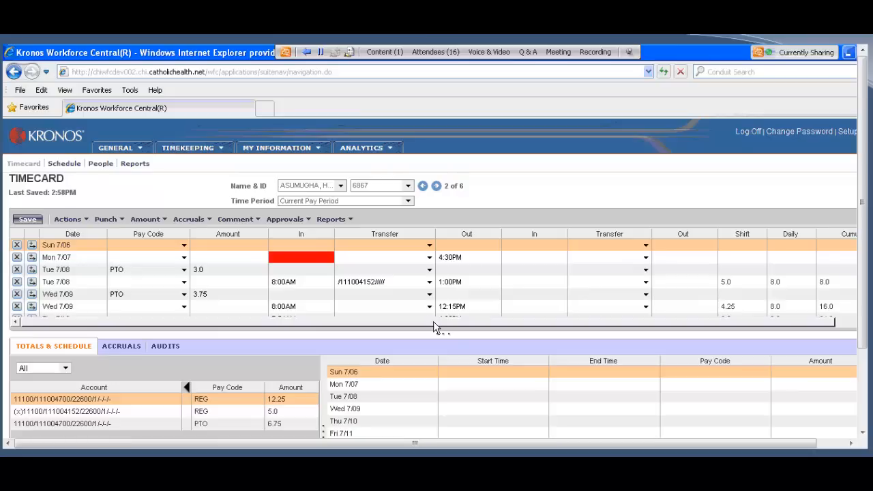
left_click_drag(441, 336, 441, 363)
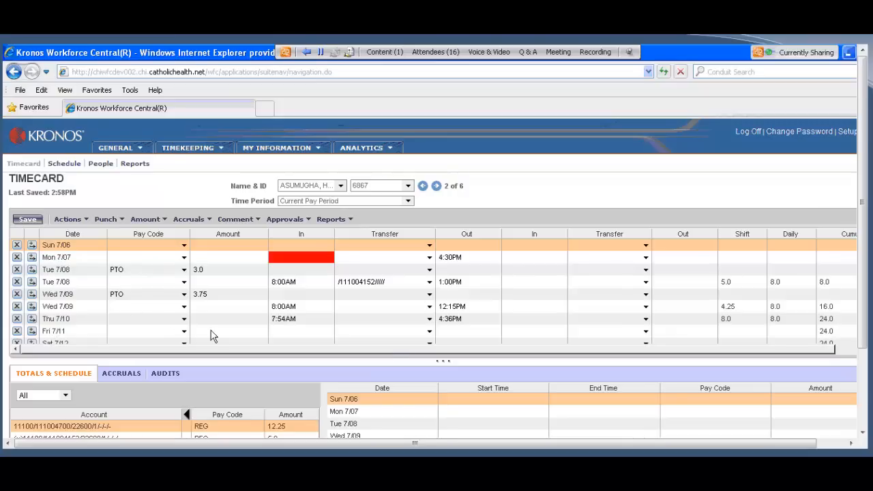
left_click_drag(458, 360, 457, 381)
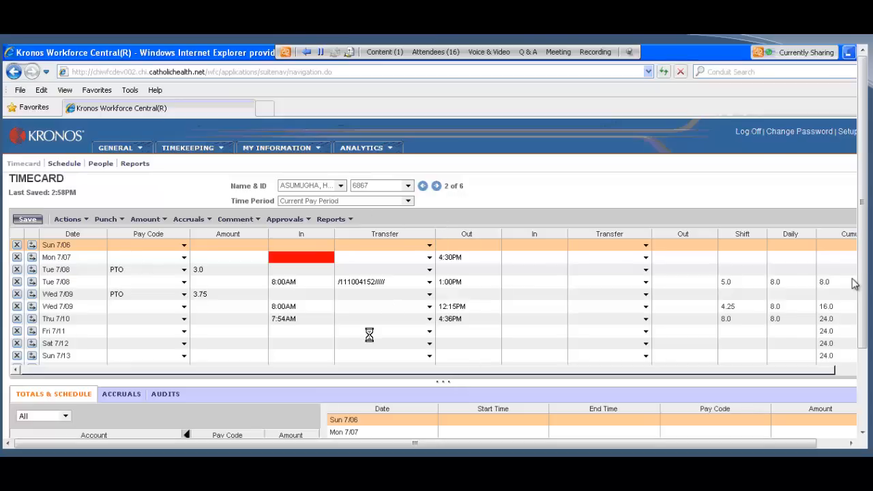
Step: On the next employee's timecard, enter 8 as the In punch for each day from Mon 7/14 through Fri 7/18
left_click(453, 257)
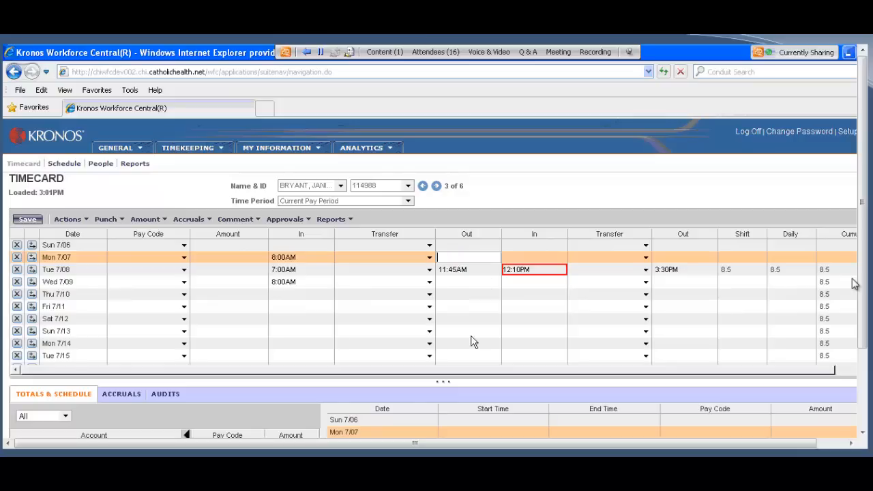
scroll(304, 333, "down", 2)
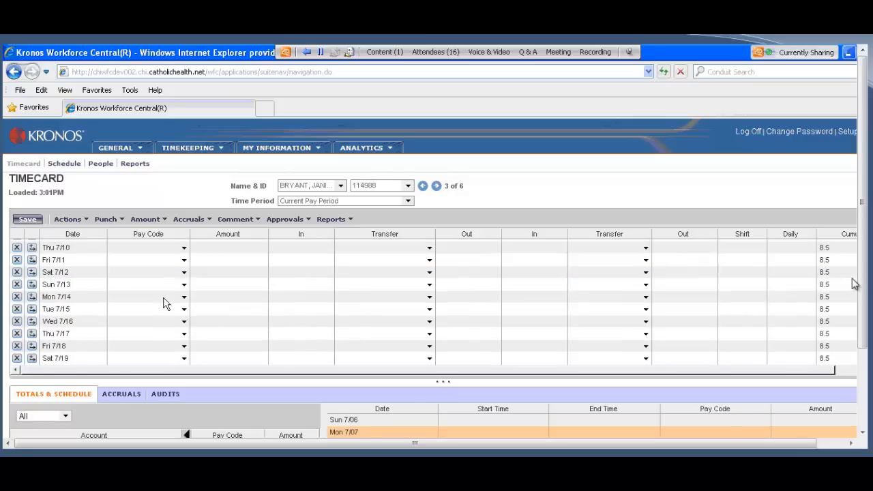
left_click(305, 297)
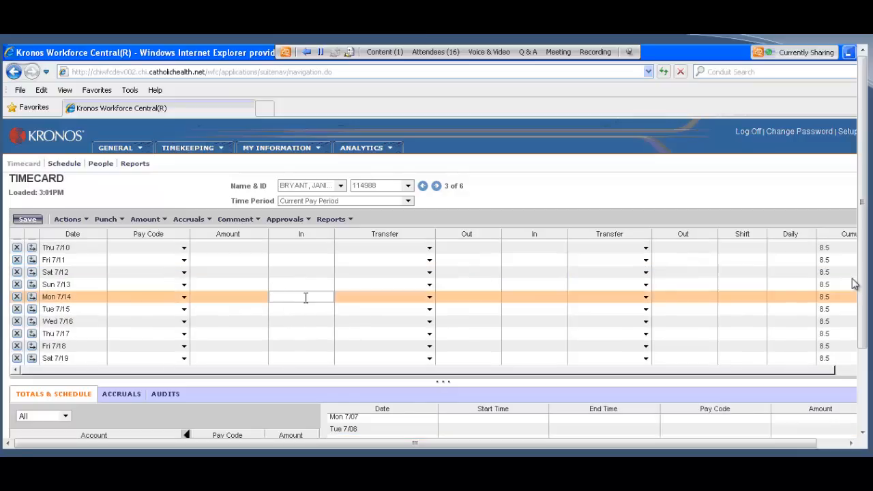
type("8")
key("Down")
type("8")
key("Down")
type("8")
key("Down")
type("8")
key("Down")
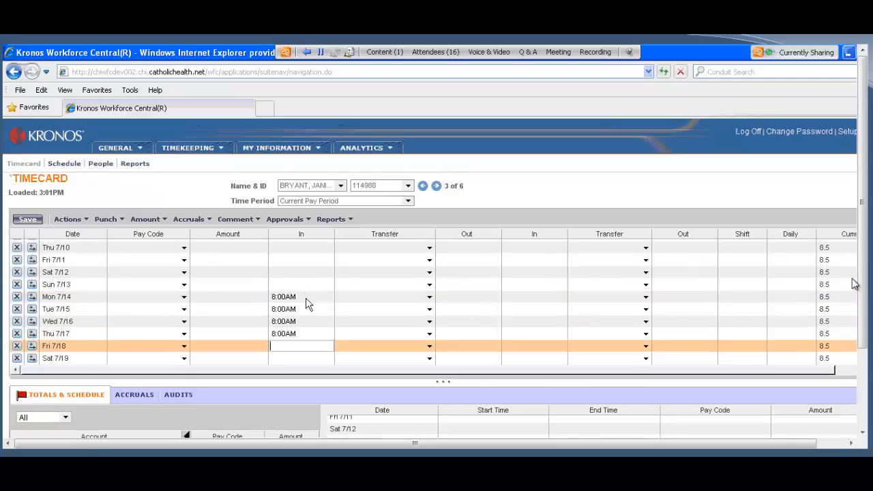
type("8")
key("Tab")
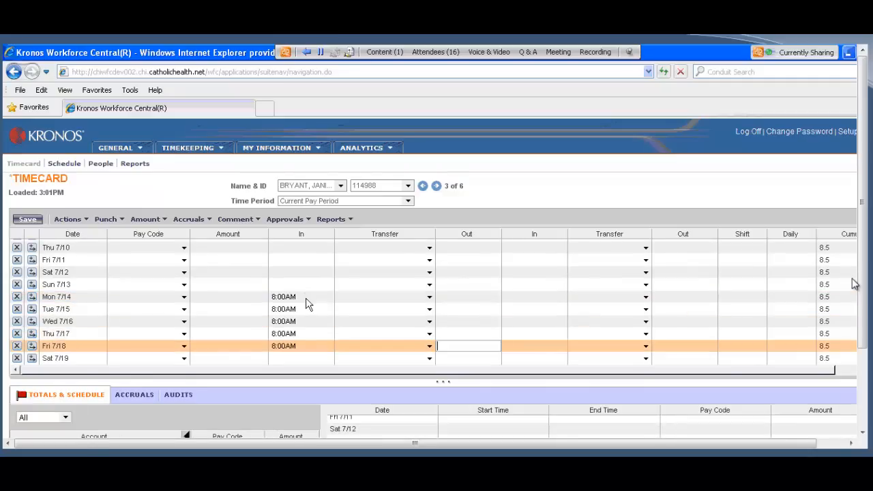
Step: Enter 430p as the Out punch for each day from Fri 7/18 back to Mon 7/14, and save the timecard
type("430")
key("Up")
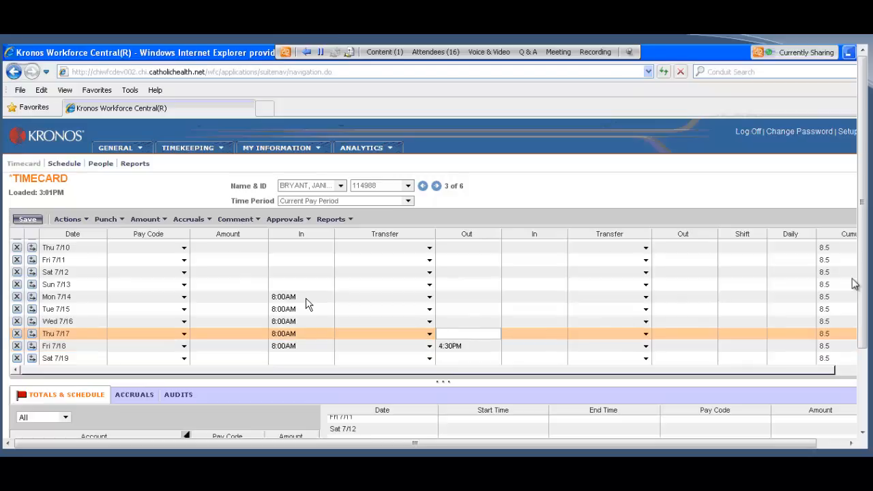
type("430p")
key("Up")
type("430")
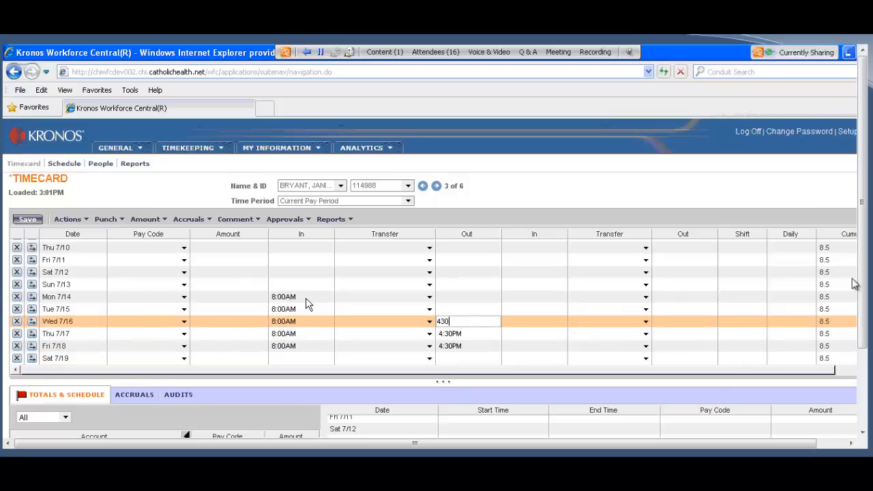
key("Up")
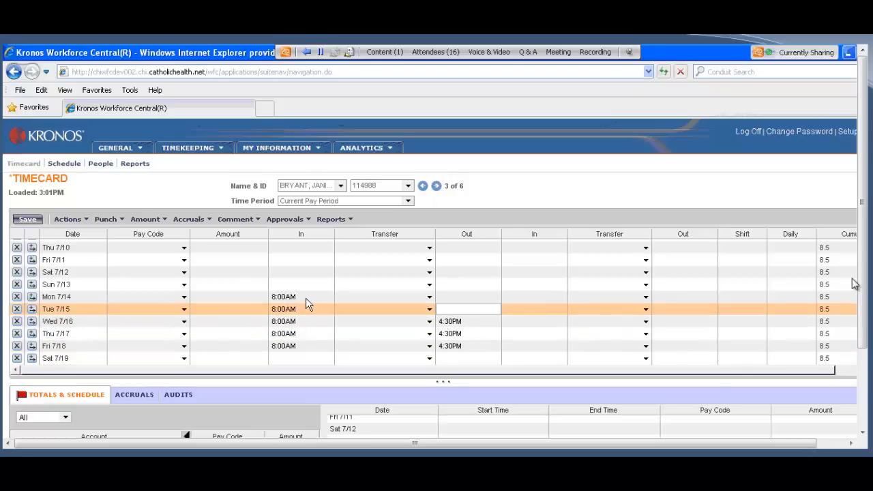
type("4:")
type("30")
key("Up")
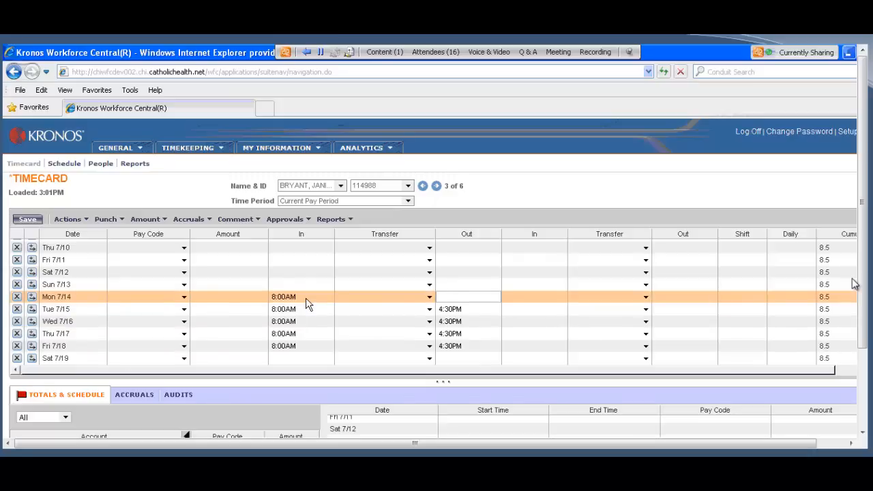
type("430p")
left_click(31, 219)
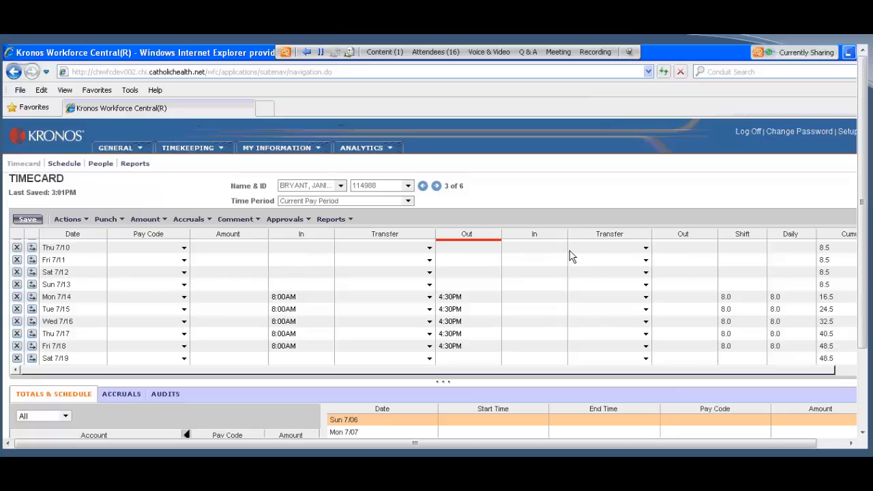
left_click(683, 248)
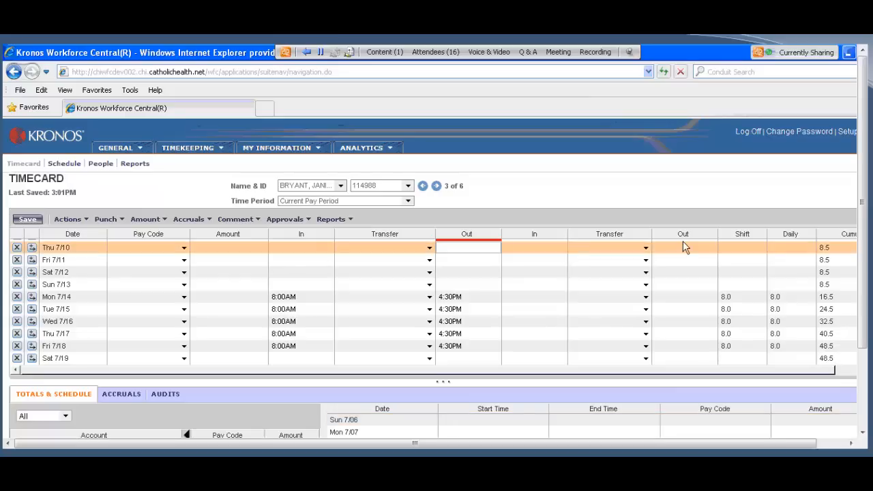
left_click(32, 247)
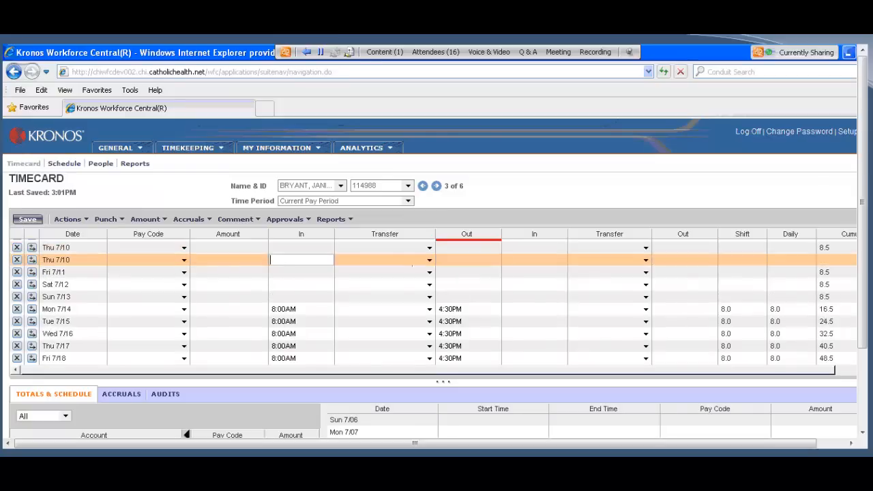
left_click(438, 259)
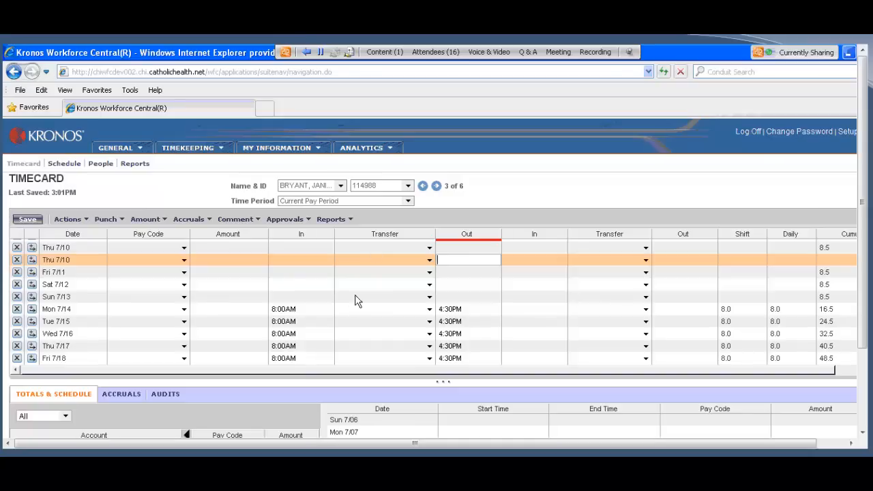
scroll(352, 308, "down", 1)
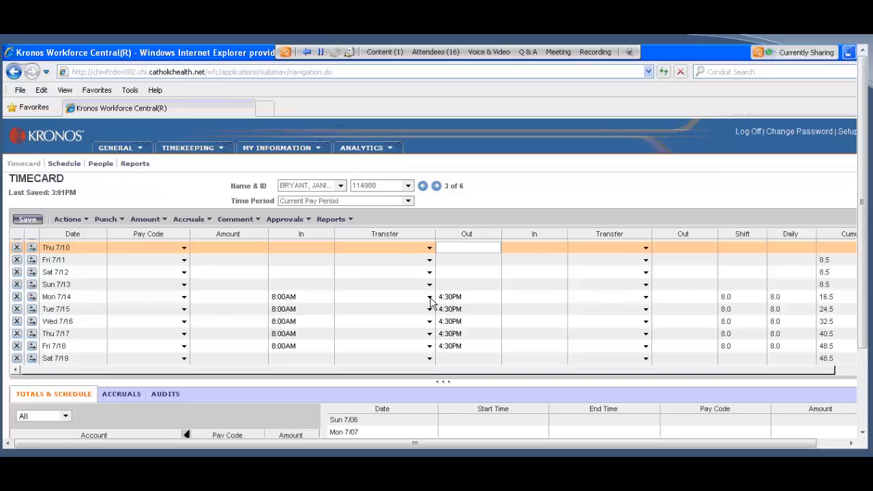
Step: Transfer the Mon 7/14 shift to department 111002553, HCA-KANIS-ECHO
left_click(429, 298)
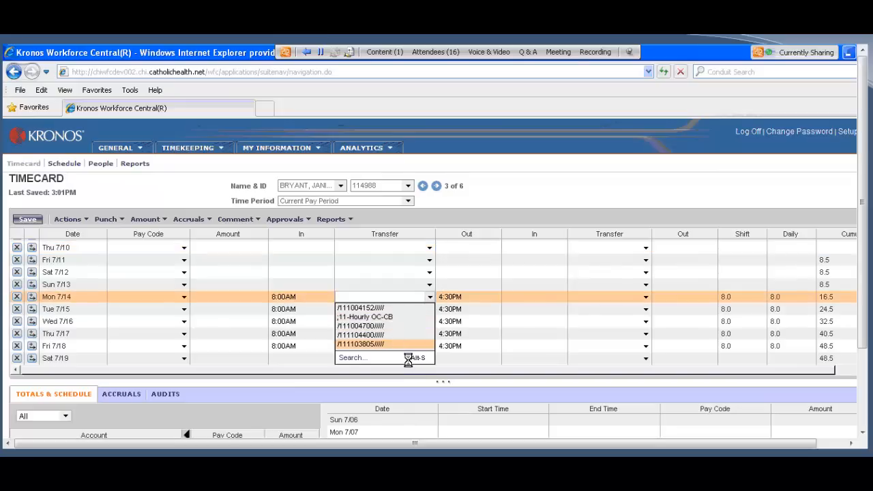
left_click(415, 358)
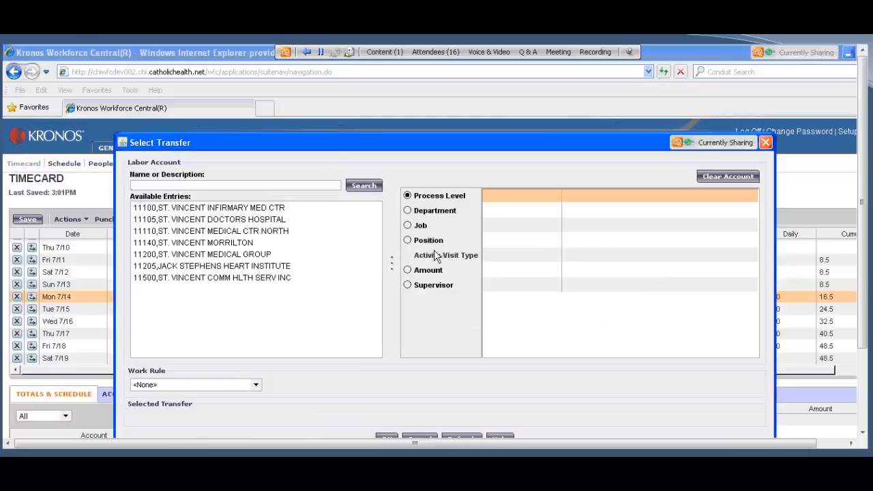
left_click(408, 212)
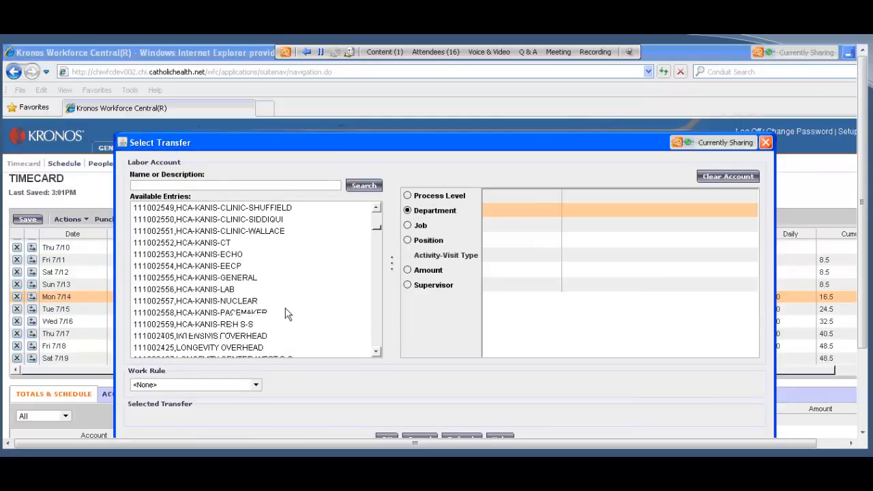
left_click(208, 255)
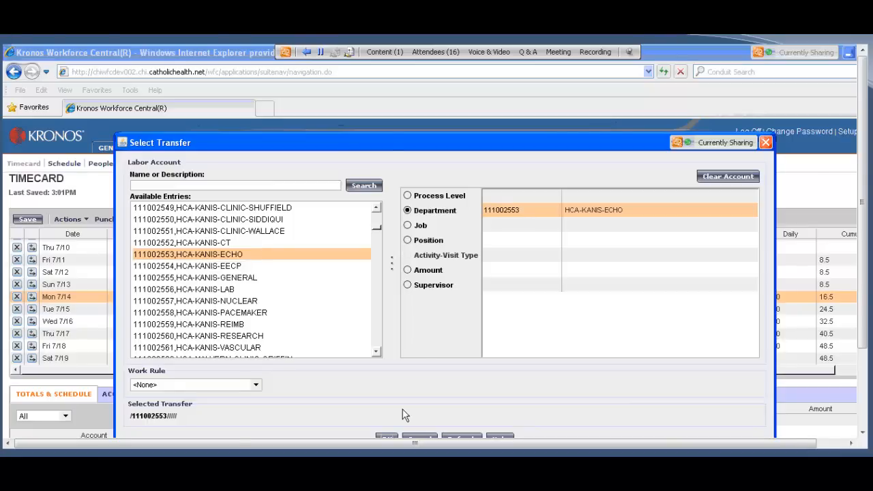
left_click(386, 436)
Step: Transfer the Tue 7/15 and Wed 7/16 shifts to department 111002553
left_click(429, 311)
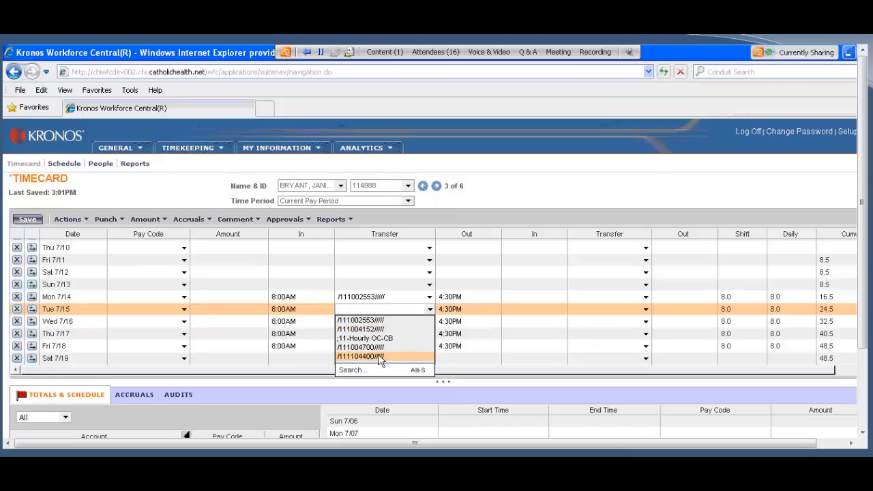
left_click(360, 322)
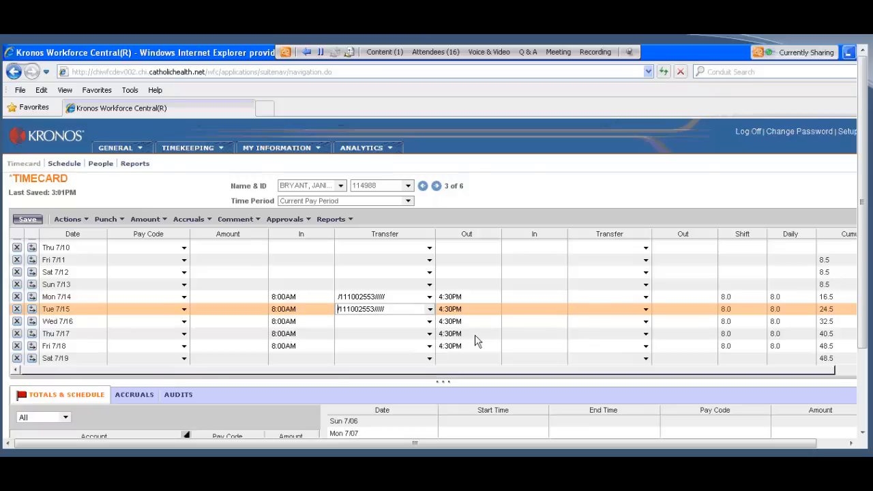
left_click(427, 323)
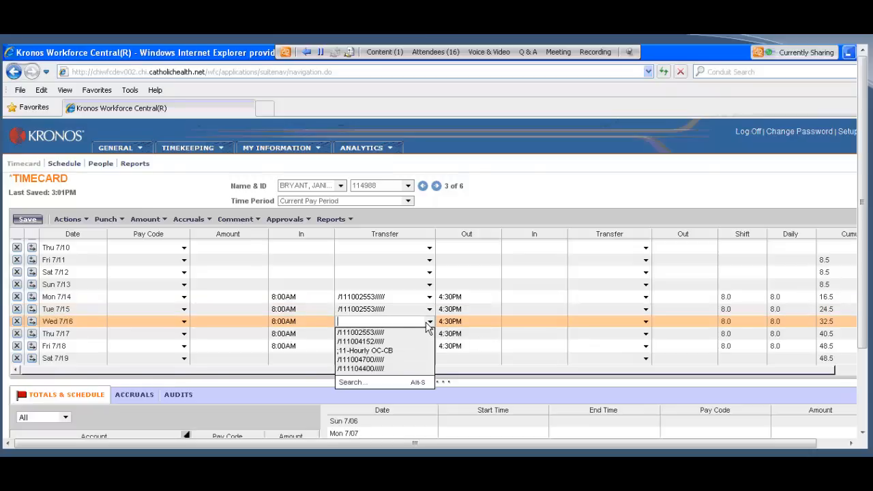
left_click(366, 330)
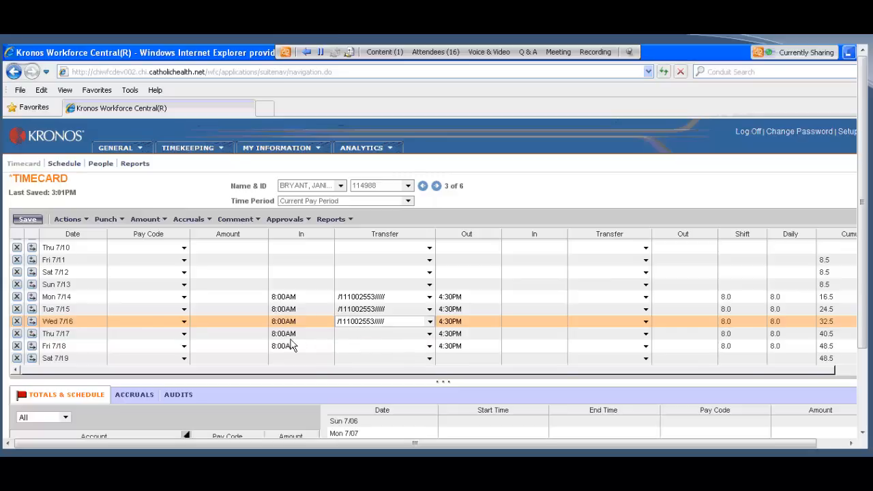
Step: Insert two extra rows for Thu 7/17 and transfer that day's 8:00AM punch to department 111002553
left_click(32, 334)
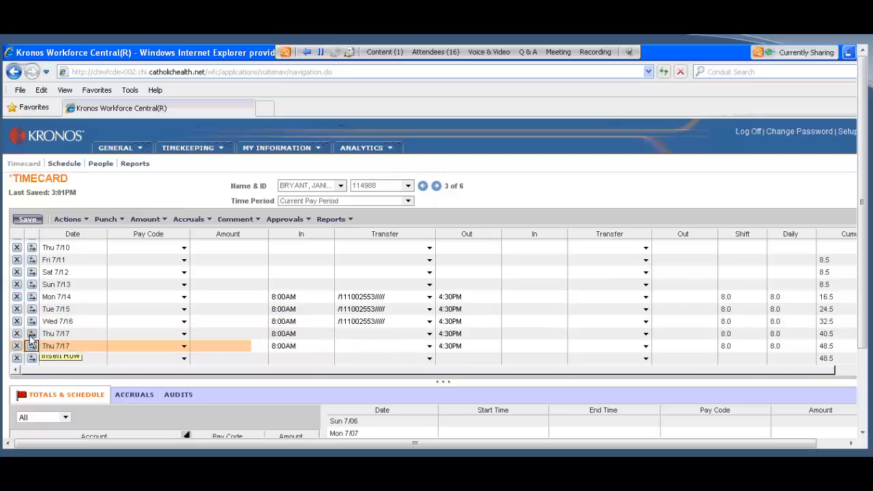
scroll(320, 346, "down", 1)
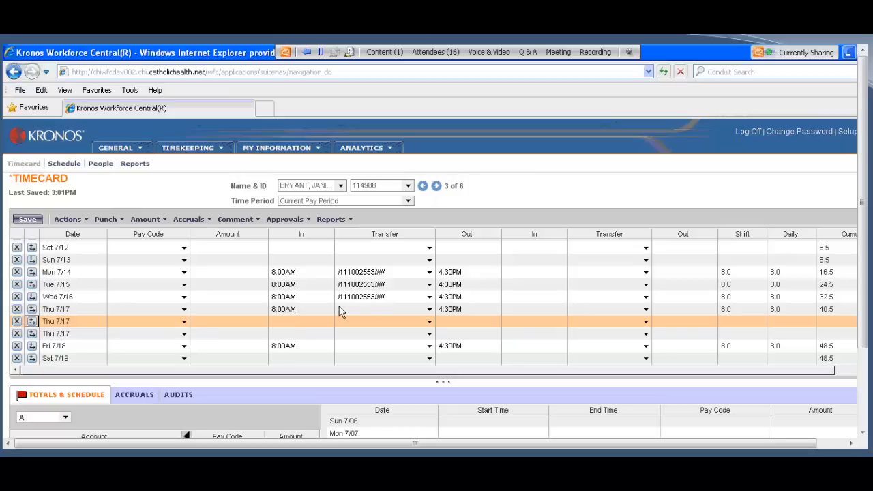
left_click(429, 312)
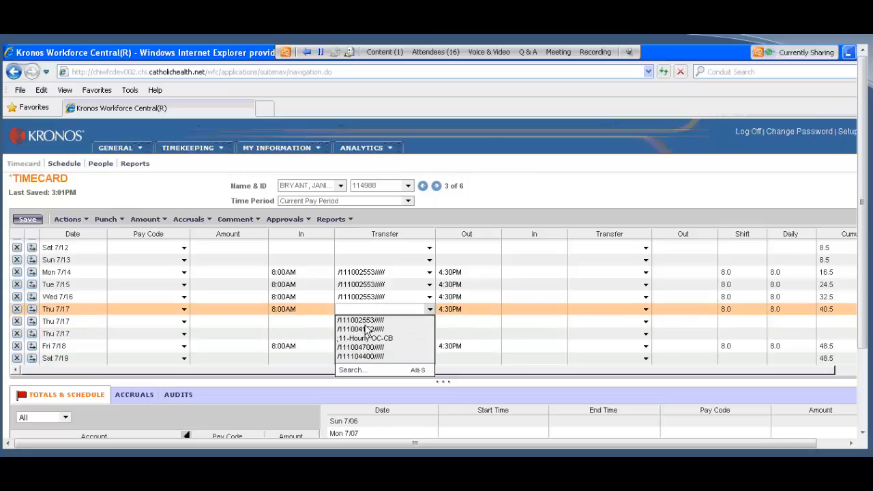
left_click(383, 326)
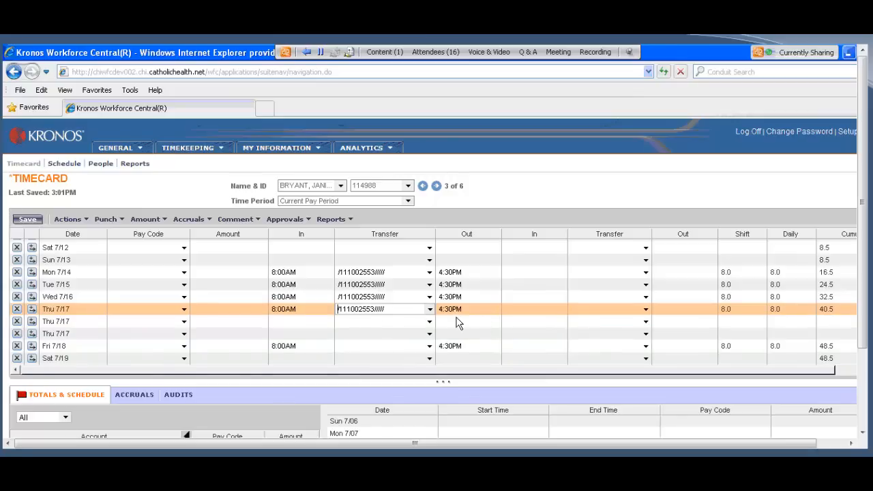
Step: Enter 9 as the In punch on the first added Thu 7/17 row, and transfer that row and Fri 7/18 to department 111004700
left_click(283, 325)
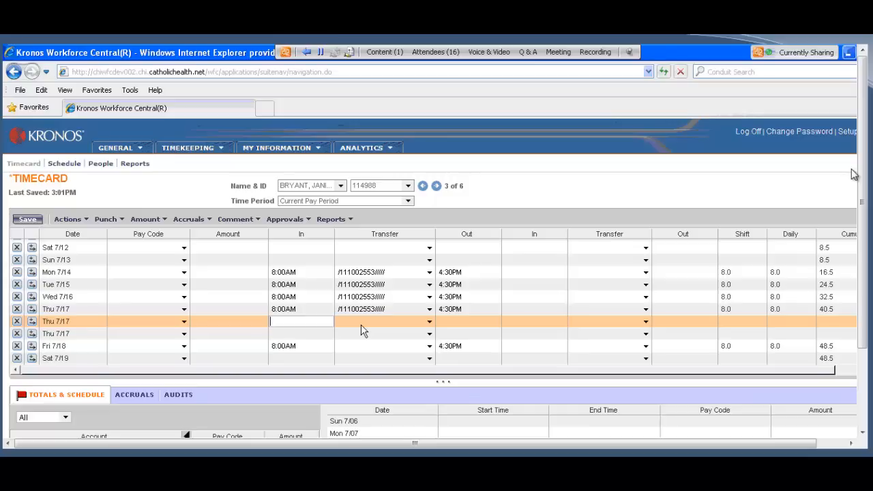
type("9")
left_click(430, 324)
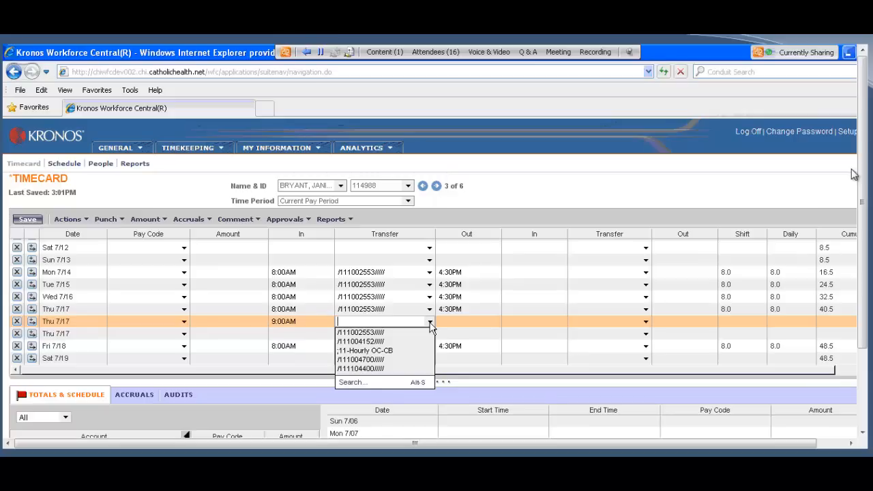
left_click(370, 360)
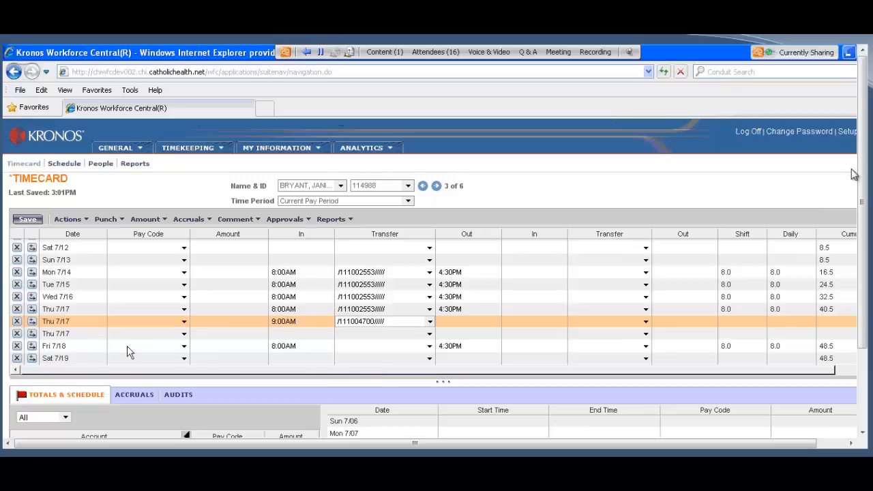
left_click(428, 349)
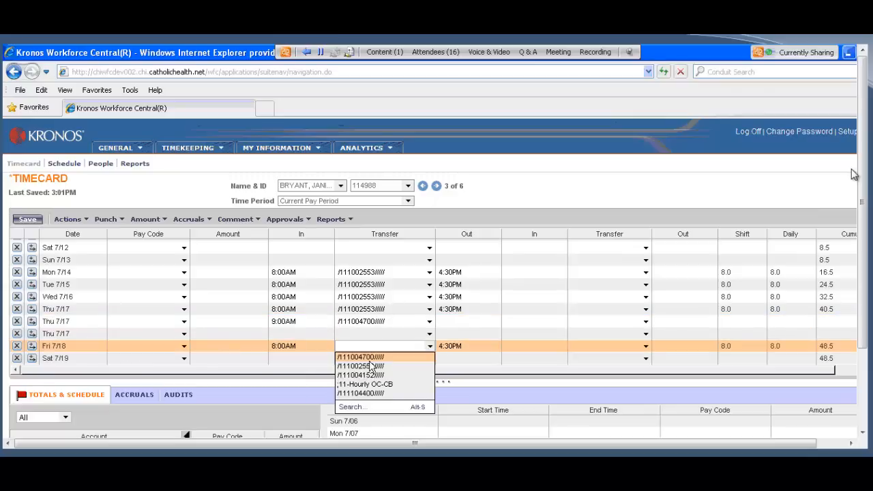
left_click(370, 366)
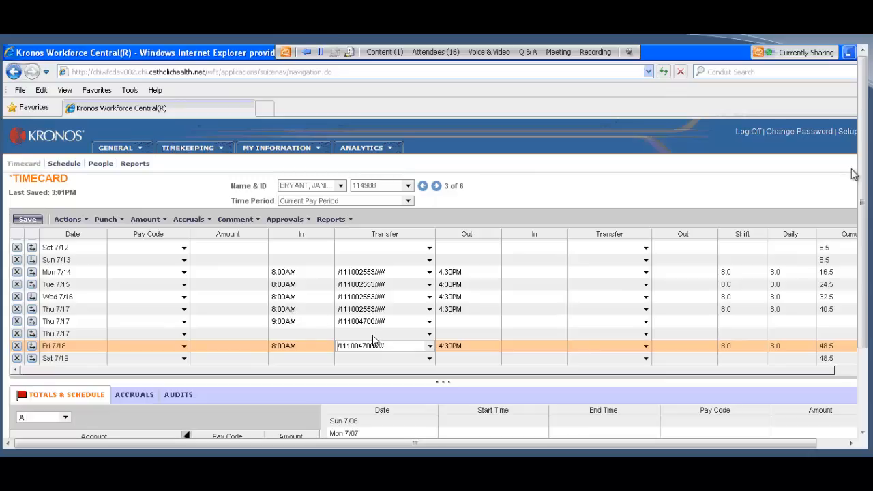
Step: Calculate the timecard totals and save the timecard
left_click(68, 220)
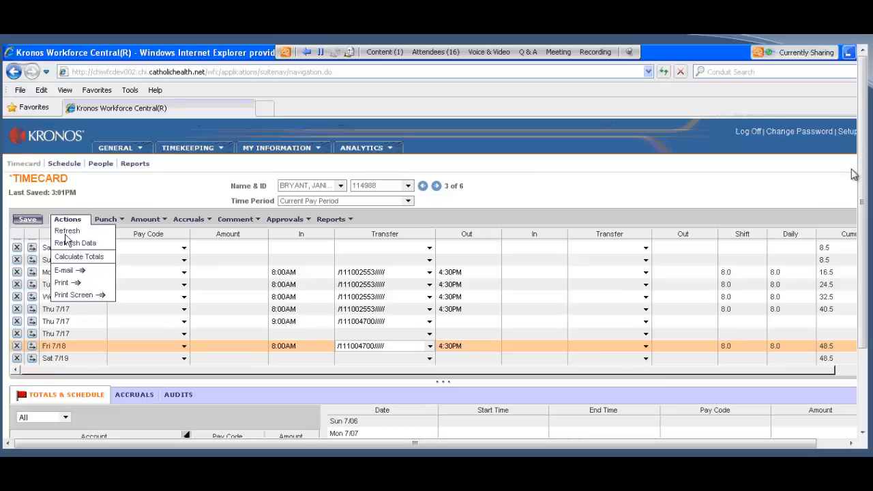
left_click(60, 222)
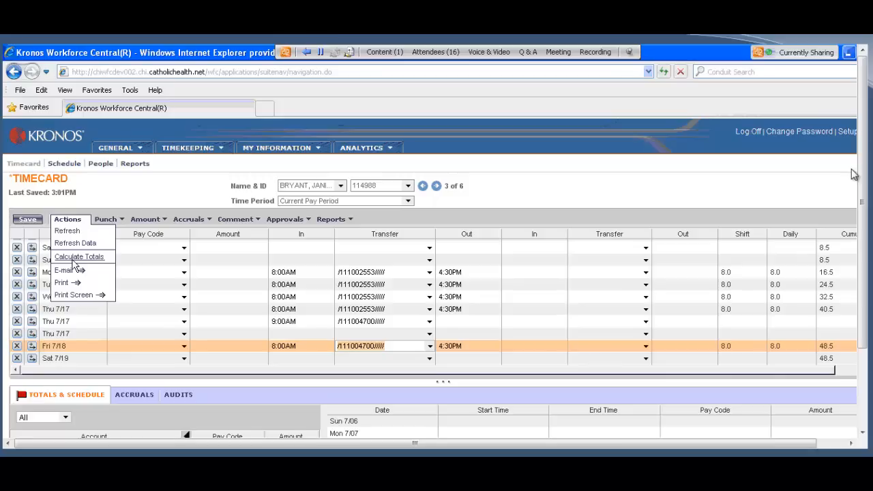
left_click(75, 259)
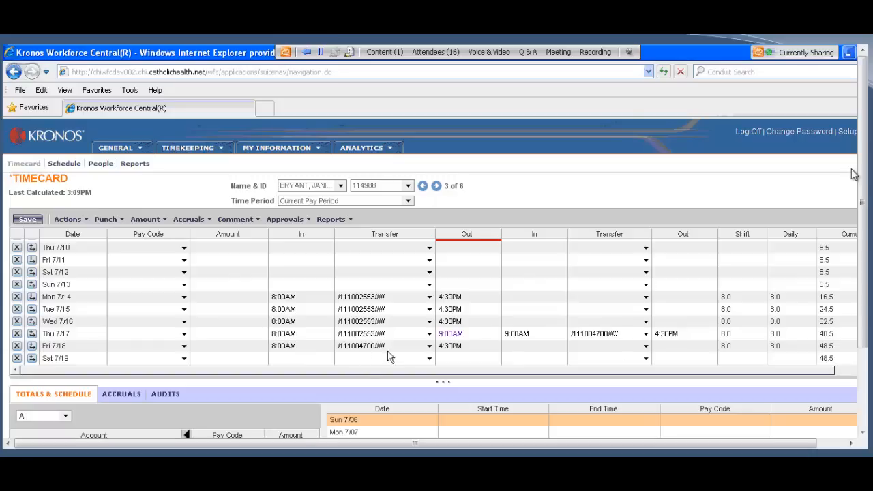
left_click(23, 223)
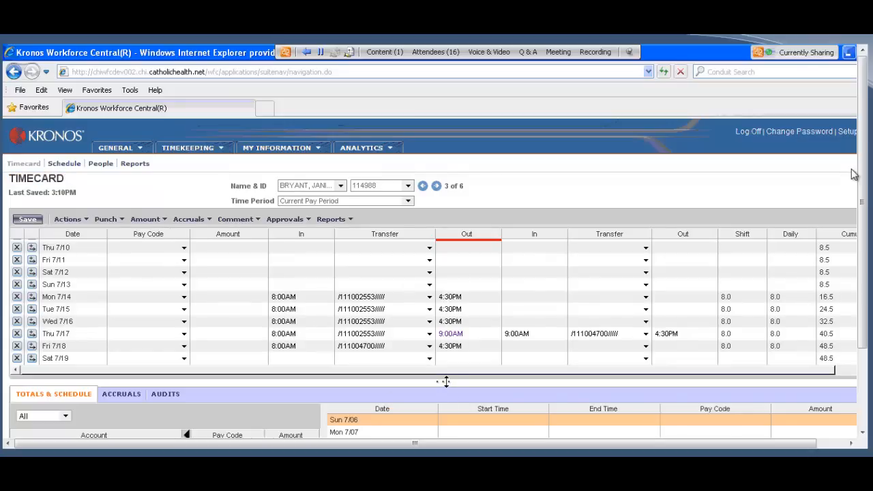
Step: Enlarge the totals area slightly and set the account totals to show Daily amounts
left_click_drag(446, 381, 448, 369)
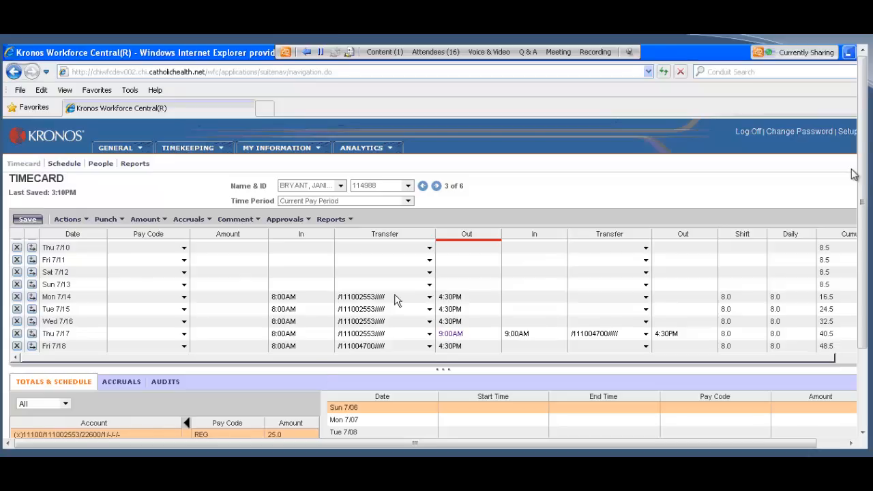
scroll(412, 289, "up", 2)
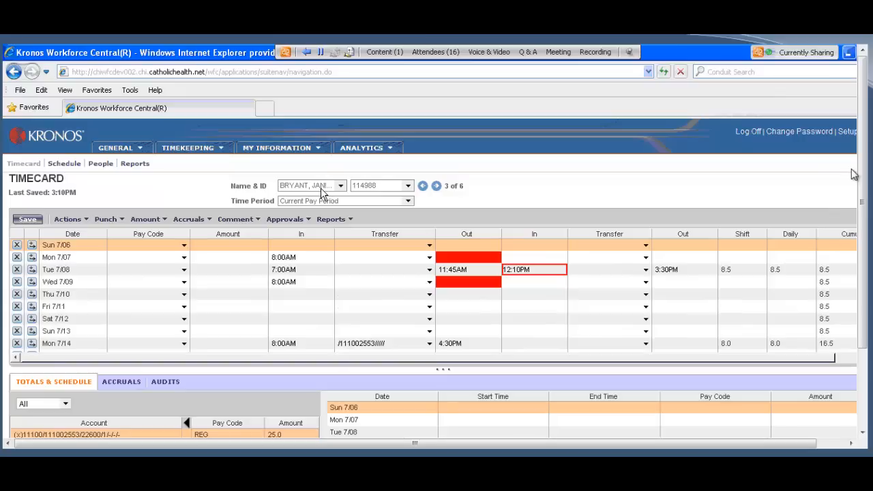
mouse_move(322, 191)
scroll(436, 297, "down", 2)
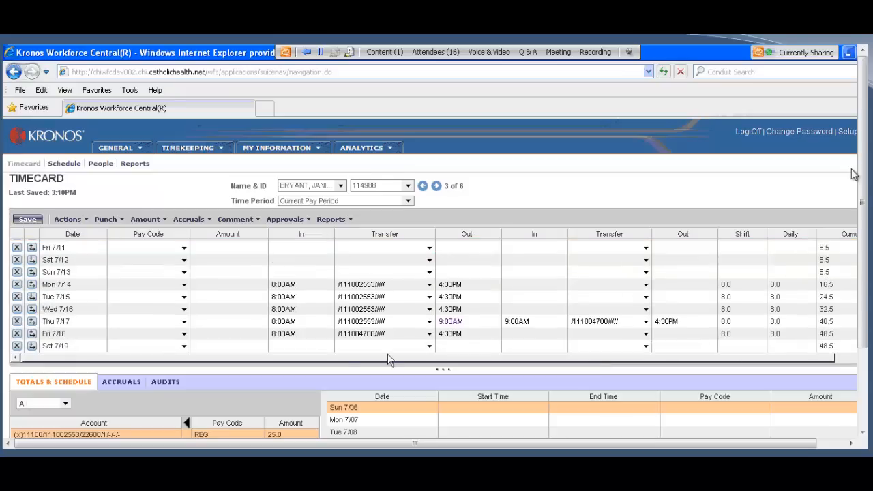
left_click(68, 405)
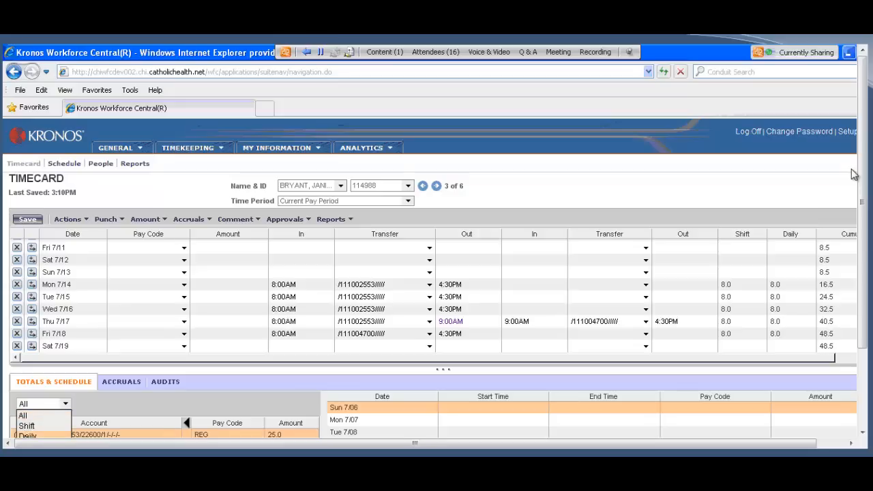
left_click(25, 436)
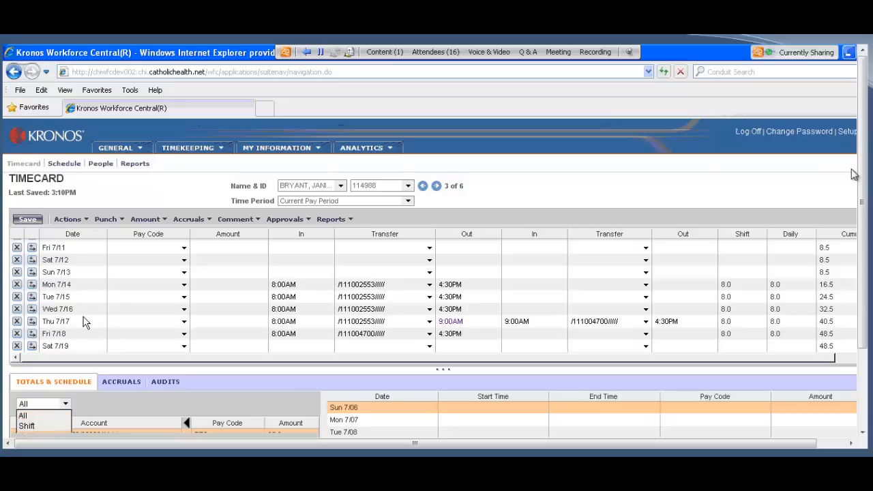
Step: Examine the daily account totals for each day from Mon 7/14 through Fri 7/18
left_click(60, 287)
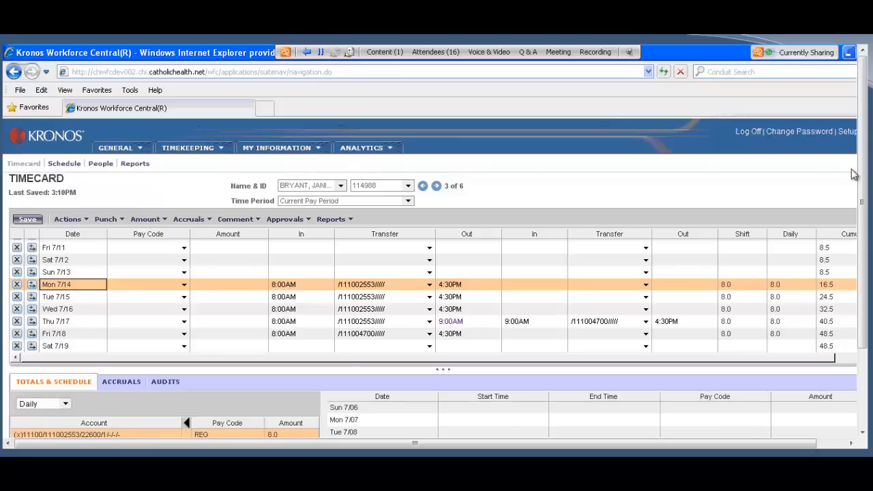
left_click(59, 299)
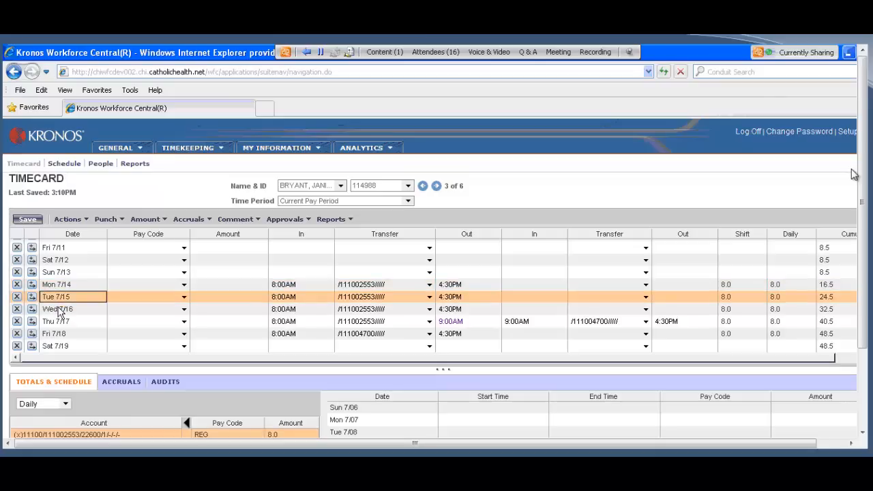
left_click(60, 313)
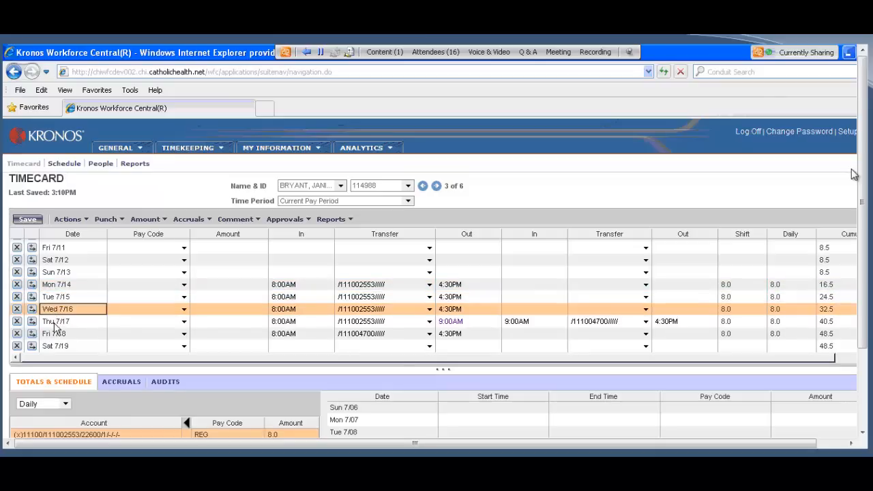
left_click(53, 323)
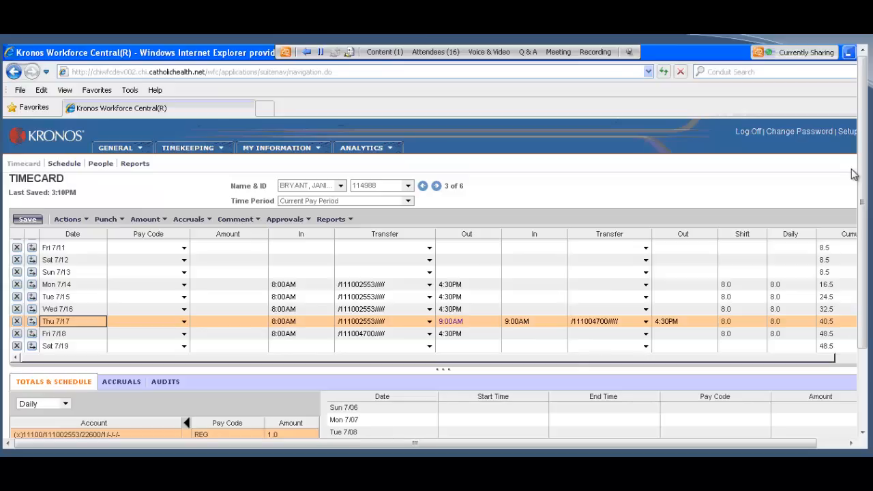
left_click(53, 334)
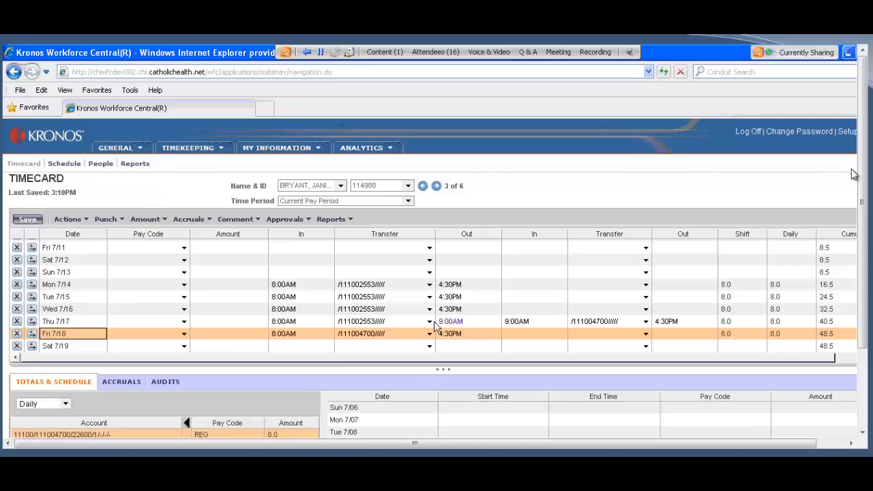
Step: Change the second transfer on Thu 7/17 and the transfer on Fri 7/18 to department 111004152
left_click(646, 322)
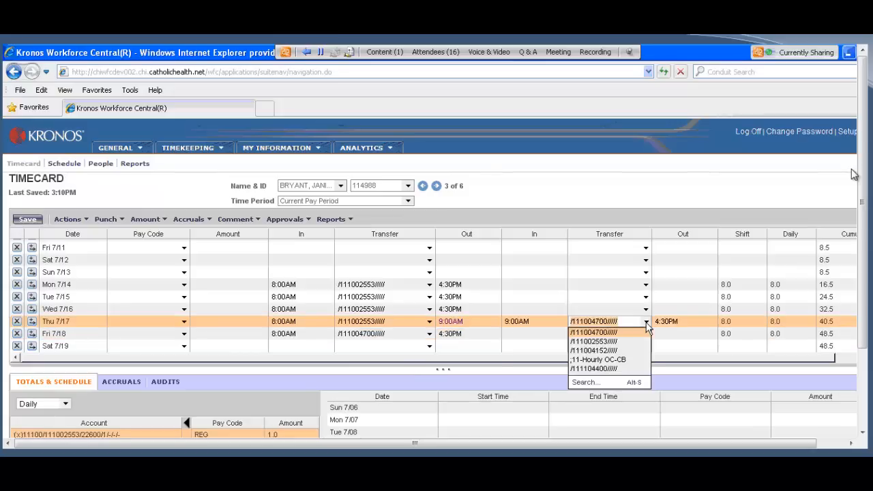
left_click(615, 350)
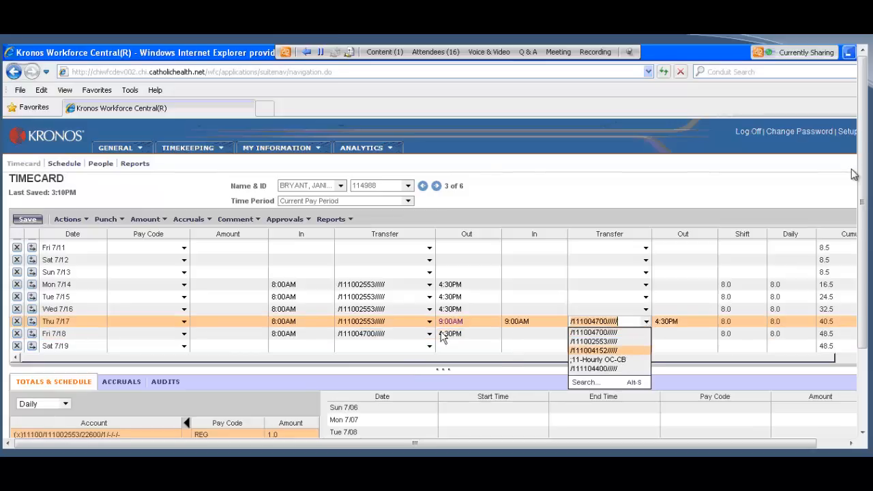
left_click(428, 334)
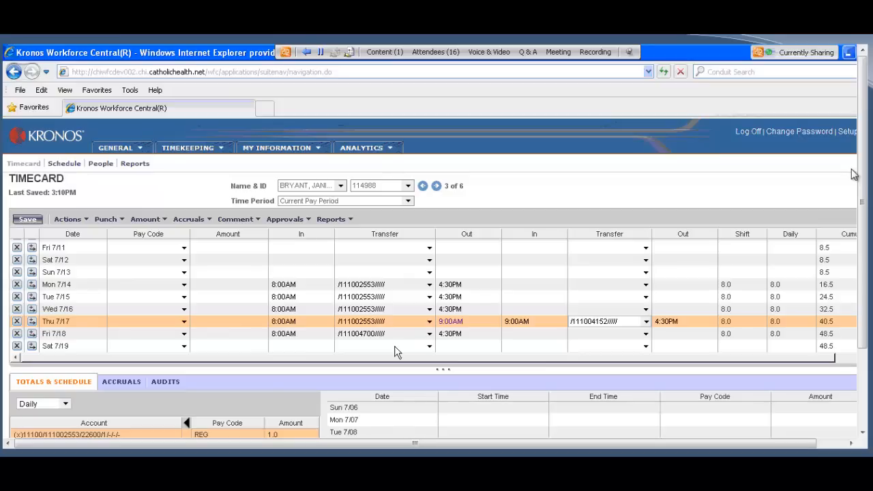
left_click(374, 346)
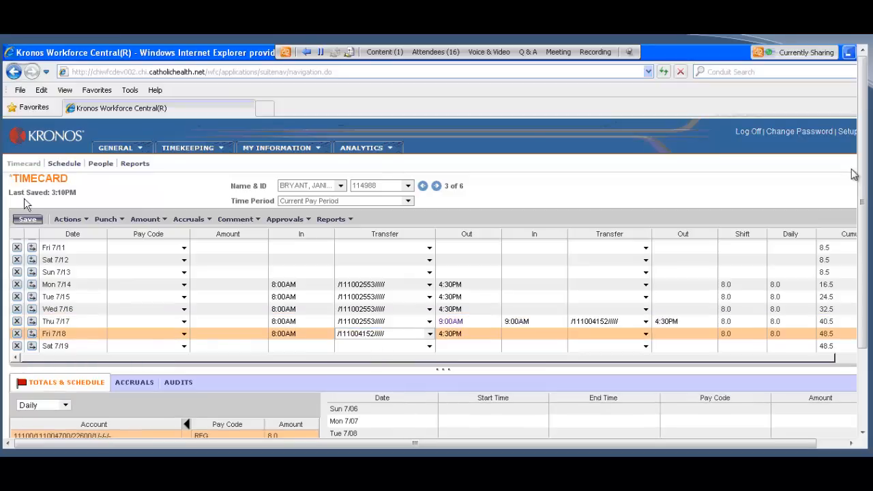
Step: Calculate the timecard totals and set the account totals to show All
left_click(68, 219)
left_click(86, 260)
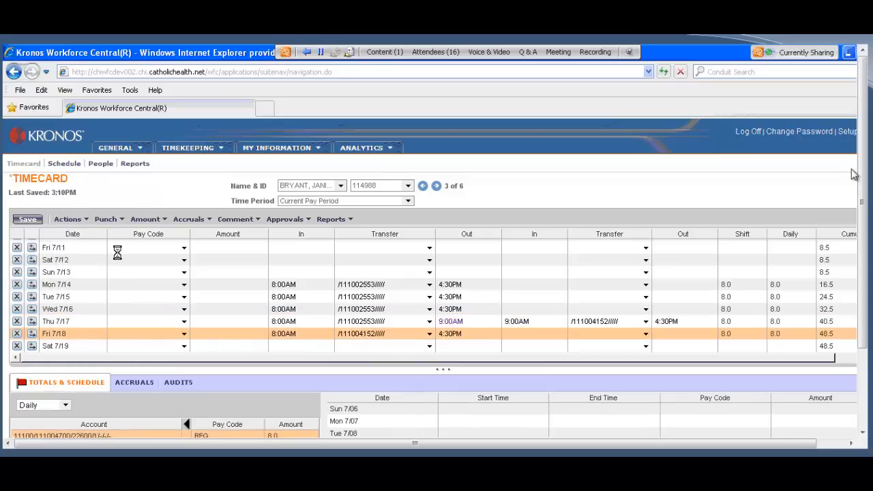
left_click(65, 403)
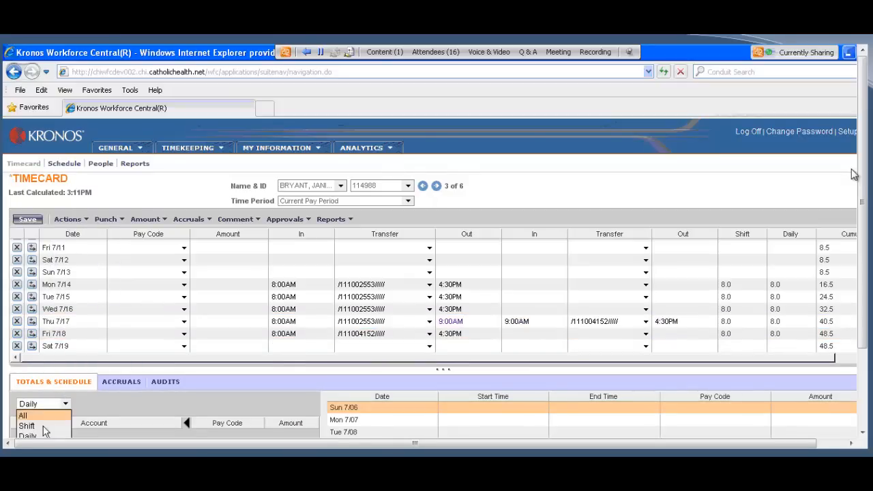
left_click(45, 412)
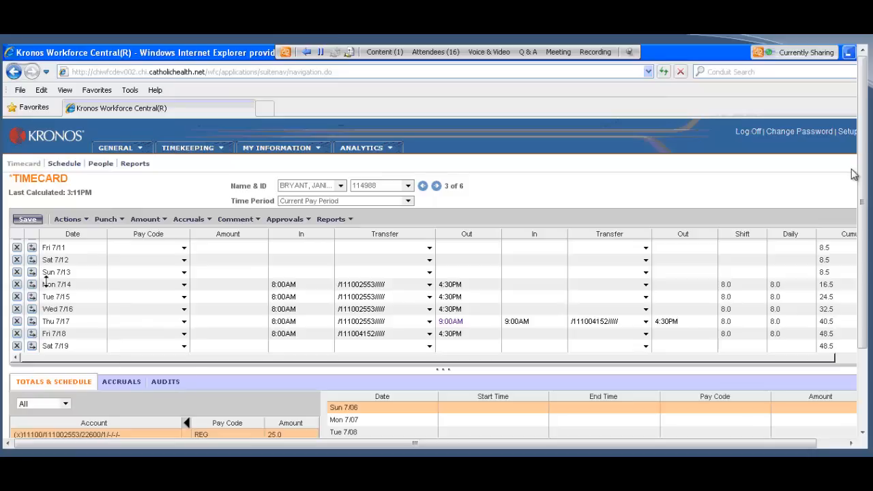
Step: Save the timecard and examine the account totals for the whole pay period
left_click(31, 220)
left_click_drag(443, 369, 440, 306)
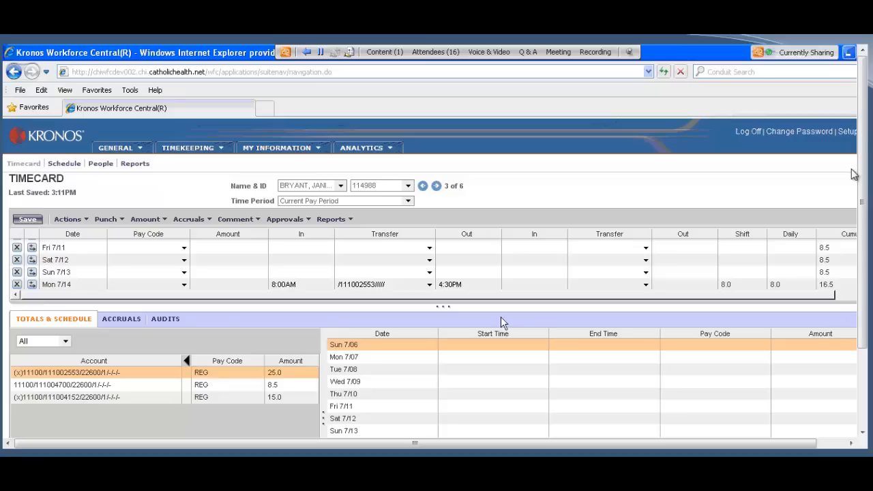
left_click_drag(444, 319, 450, 376)
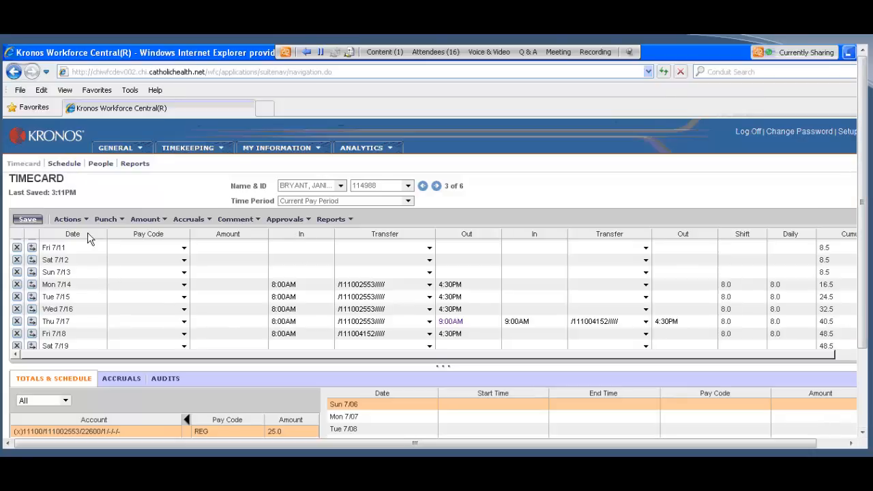
Step: Enter 755 as the In punch on the Thu 7/10 row
scroll(204, 247, "up", 2)
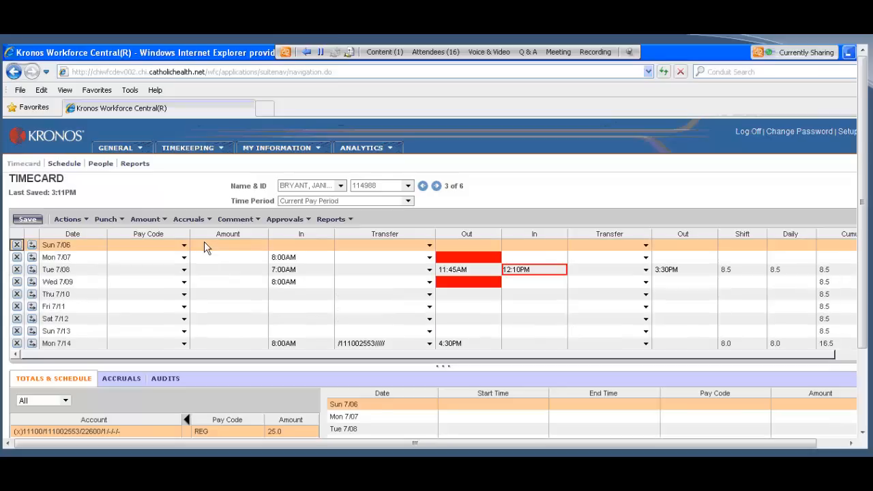
scroll(204, 241, "down", 2)
scroll(21, 252, "up", 2)
left_click(284, 298)
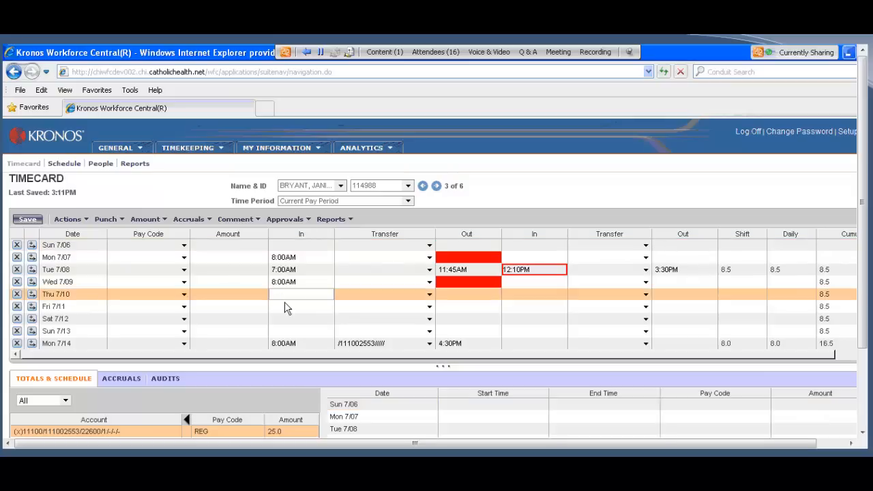
type("755")
left_click(232, 330)
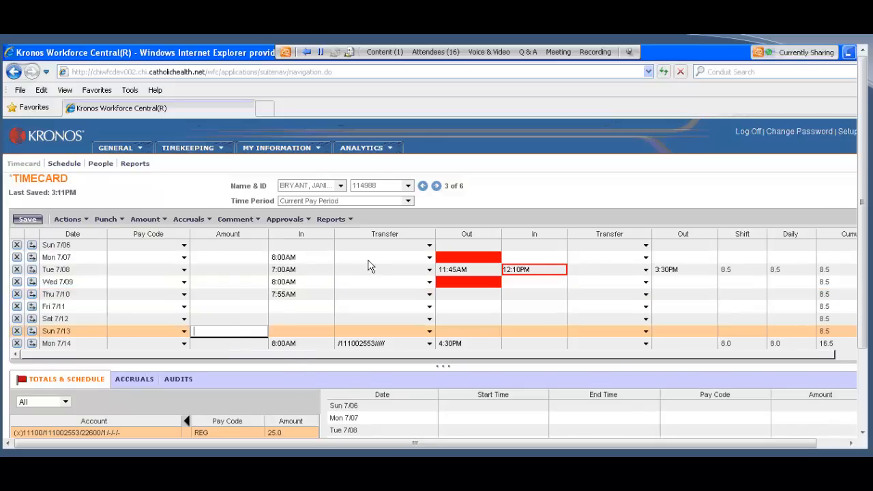
Step: Enter 757 as the first Out punch and 430 as the second Out punch on Thu 7/10, and save the recalculated timecard
left_click(457, 294)
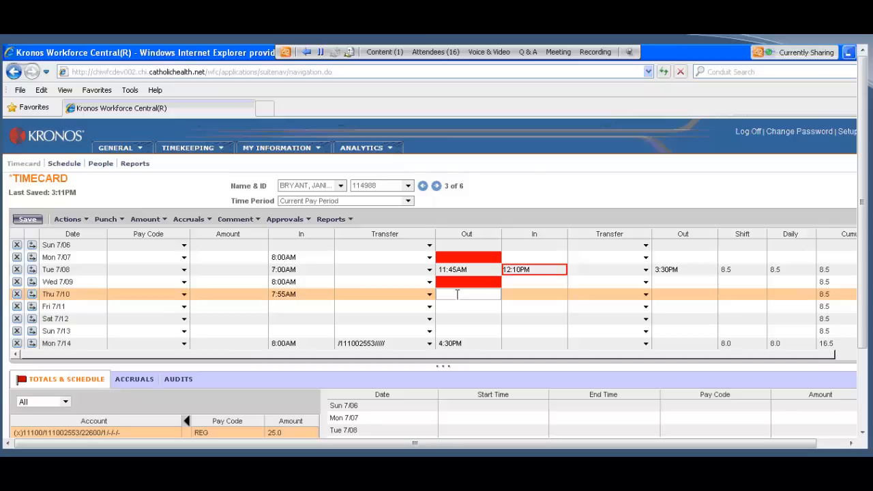
type("757")
left_click(654, 295)
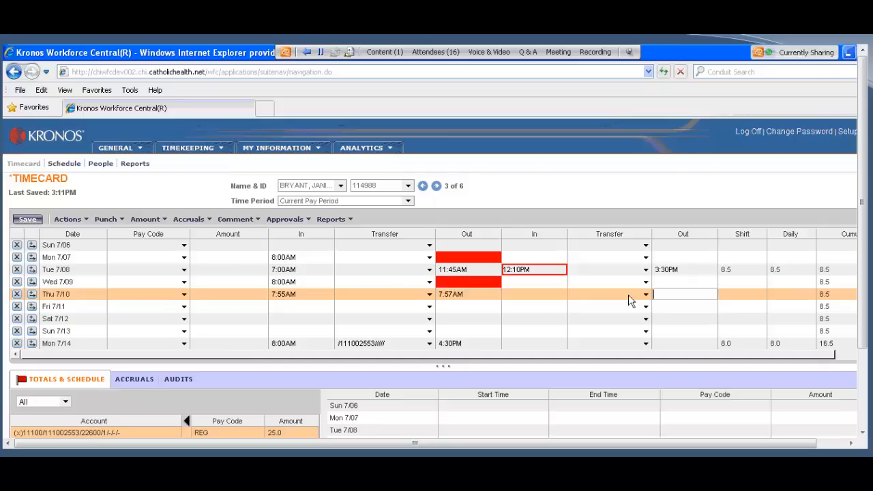
type("430p")
left_click(71, 218)
left_click(73, 256)
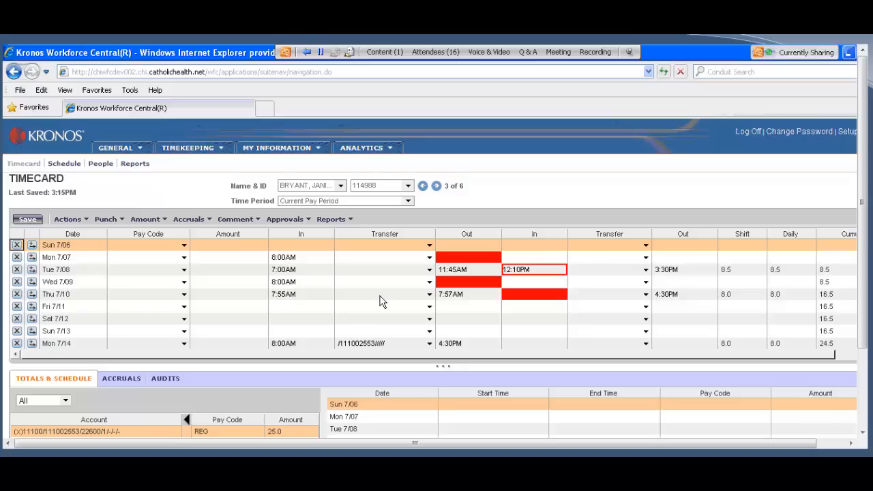
Step: Delete the extra 7:57AM Out punch on Thu 7/10, and save the timecard with recalculated totals
left_click(467, 294)
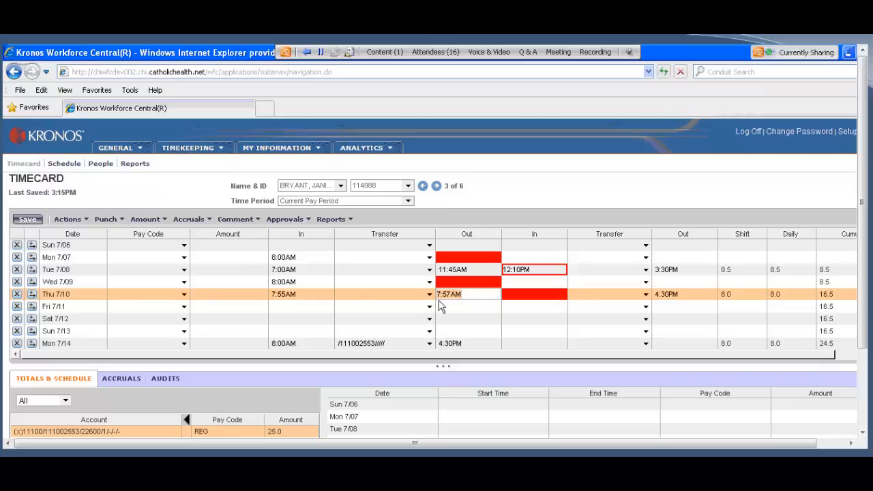
key("Delete")
left_click(75, 219)
left_click(86, 263)
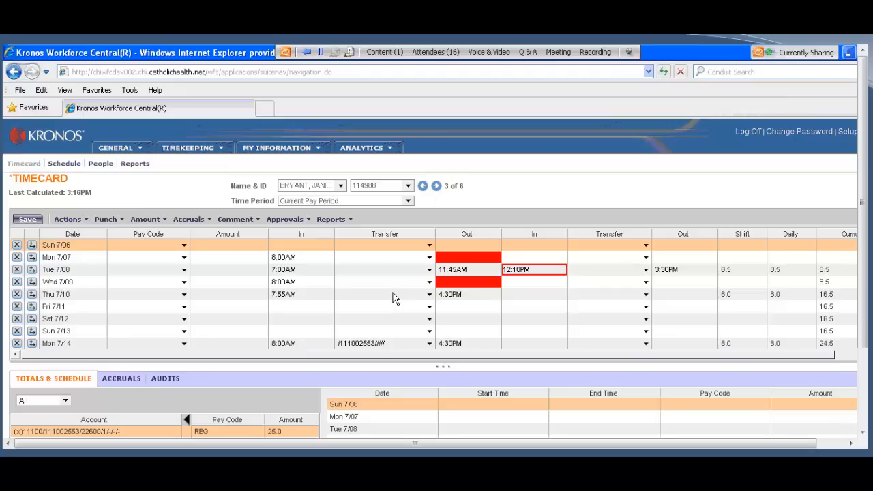
left_click(27, 222)
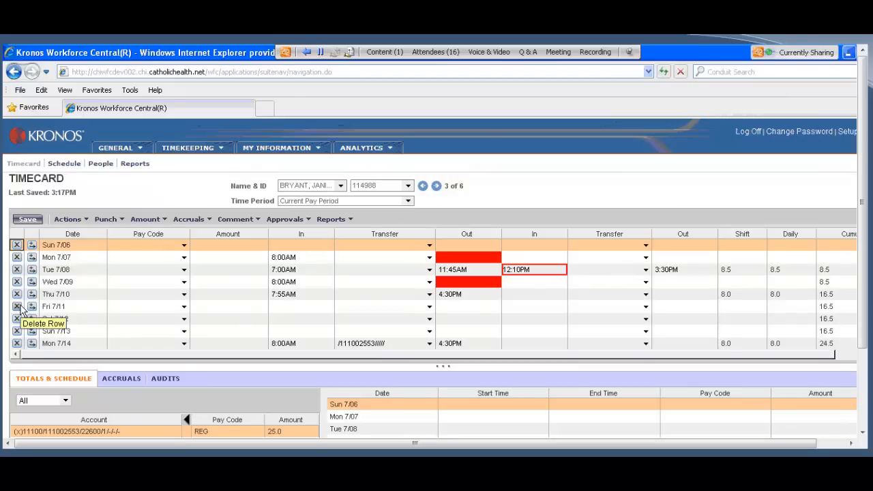
Step: On the next employee's timecard, add a second Tue 7/08 row and view its available pay codes
left_click(436, 187)
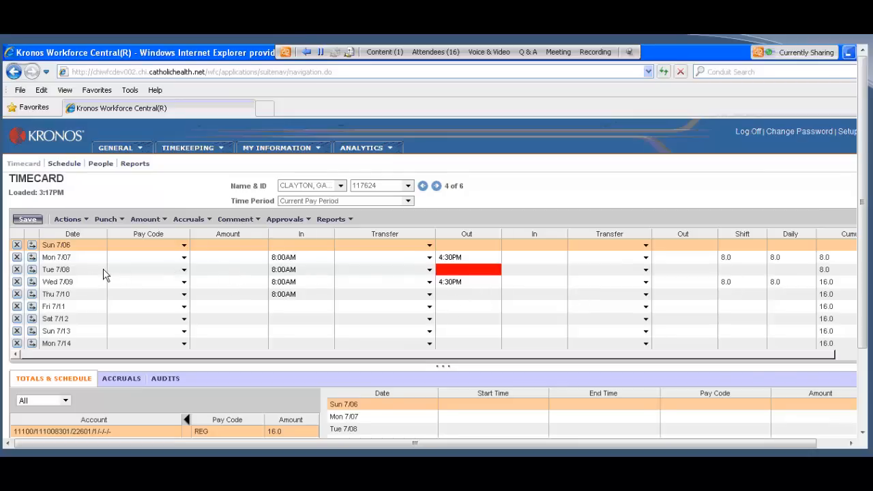
left_click(184, 283)
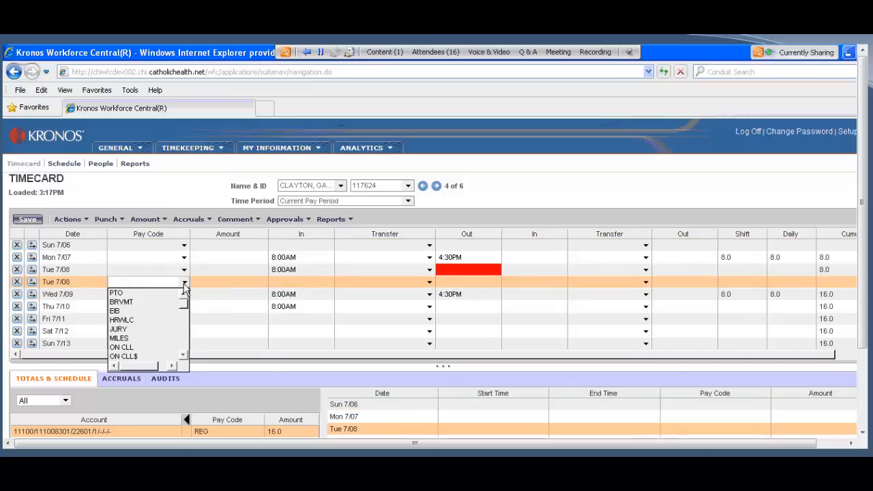
left_click(618, 189)
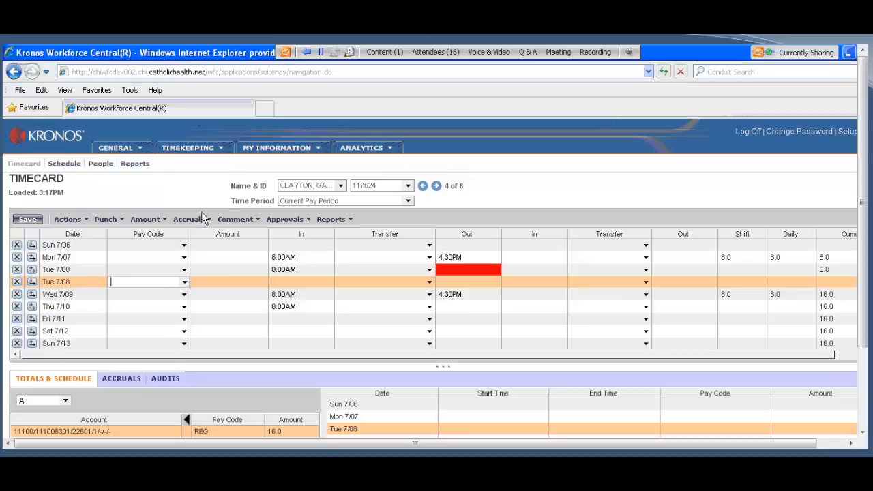
Step: Return to the Reconcile Timecard 11 list and sort the employees by Pay Rule
left_click(221, 149)
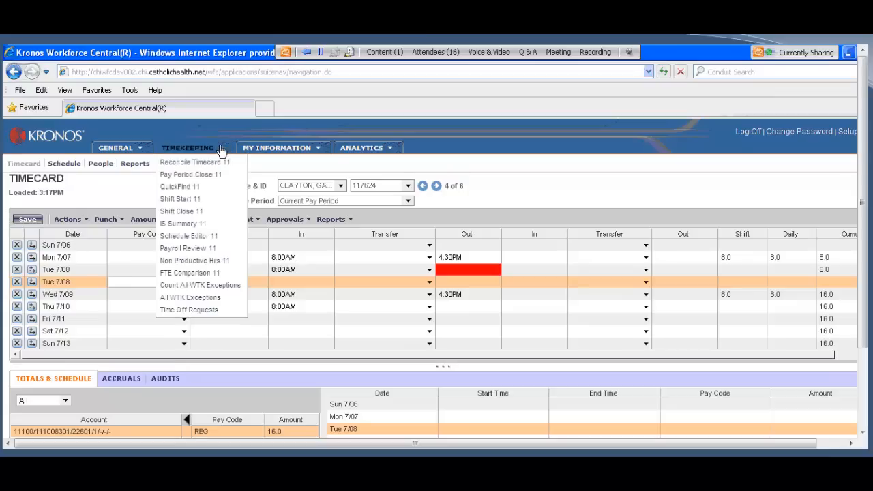
left_click(217, 162)
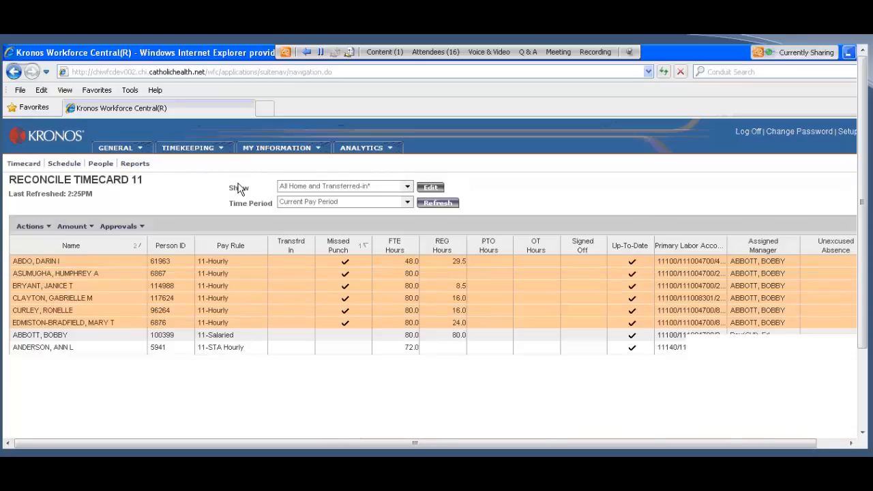
left_click(263, 252)
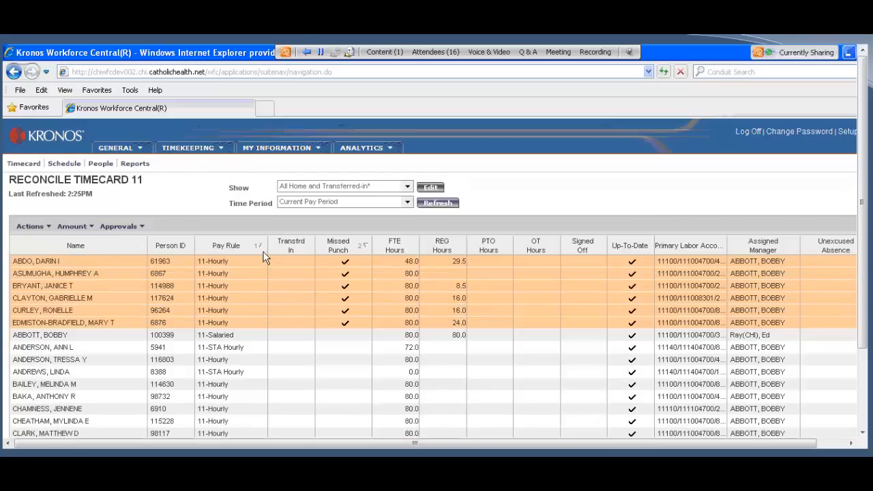
Step: Select the first five employees with the 11-Salaried pay rule and open their timecards, acknowledging the notice
scroll(234, 370, "down", 5)
scroll(234, 370, "down", 15)
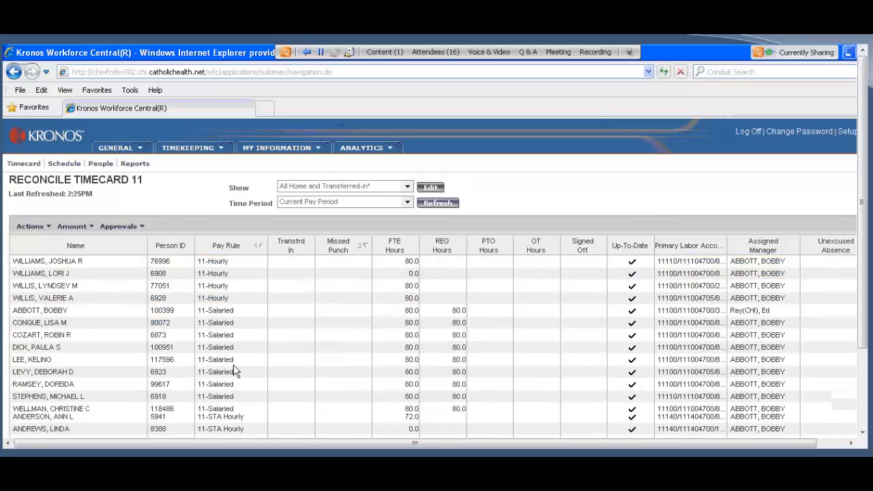
scroll(264, 368, "up", 2)
scroll(264, 369, "down", 2)
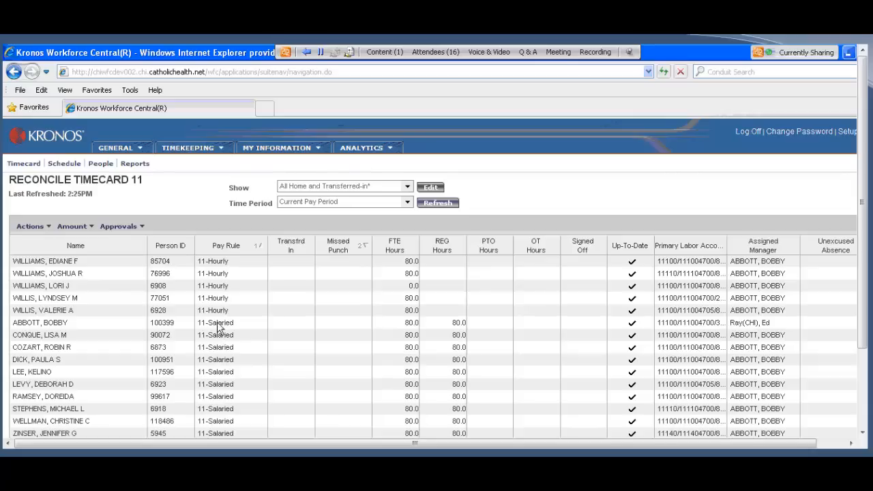
left_click_drag(219, 330, 219, 375)
left_click(25, 165)
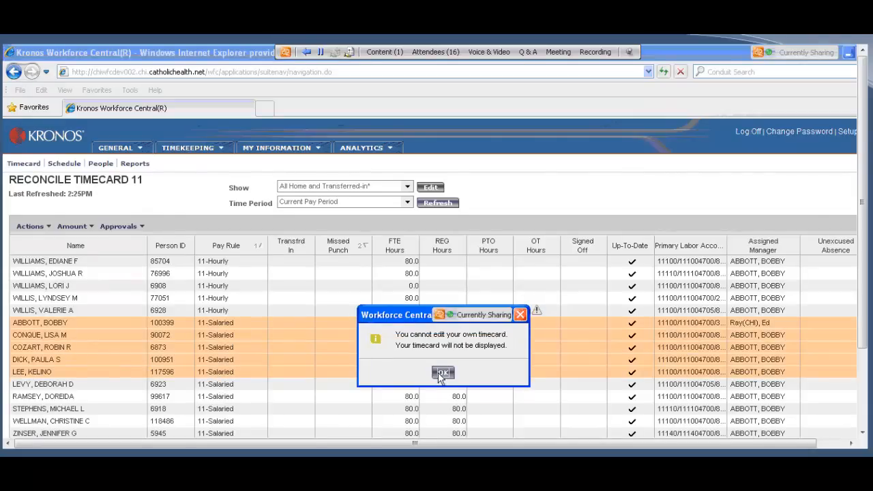
left_click(442, 373)
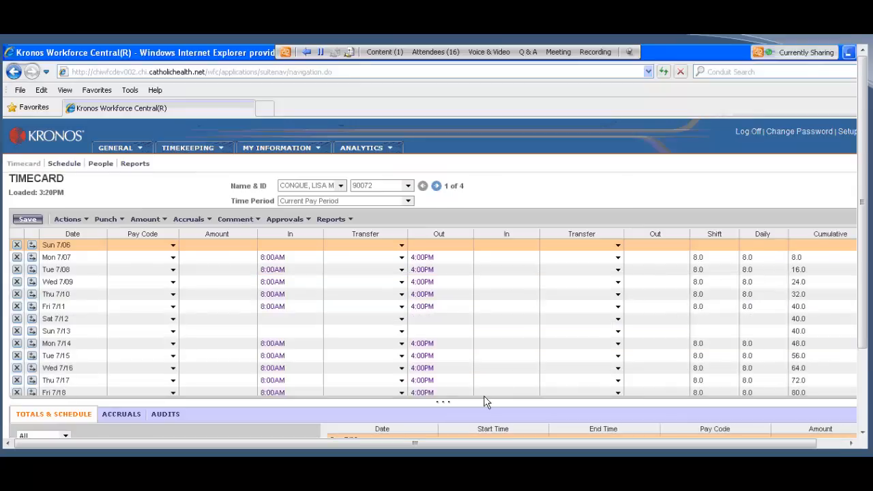
Step: Erase all data in the Mon 7/07 row of the salaried employee's timecard
left_click_drag(445, 402, 444, 424)
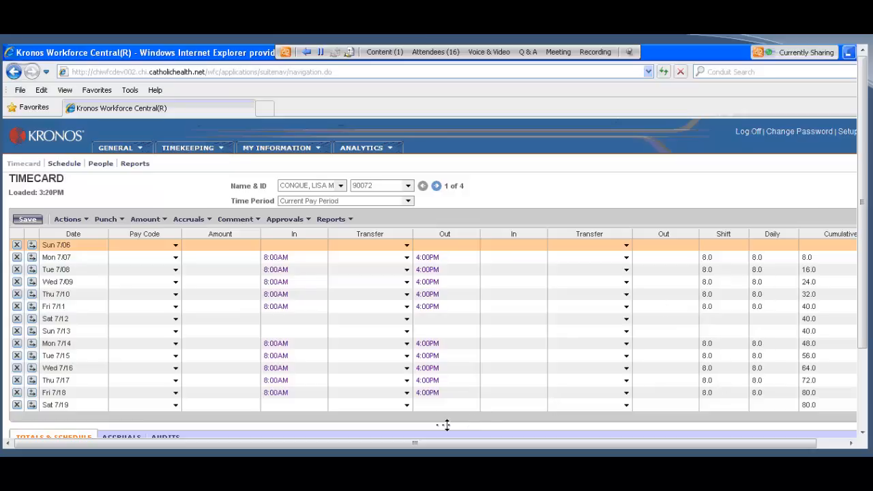
left_click_drag(447, 425, 526, 288)
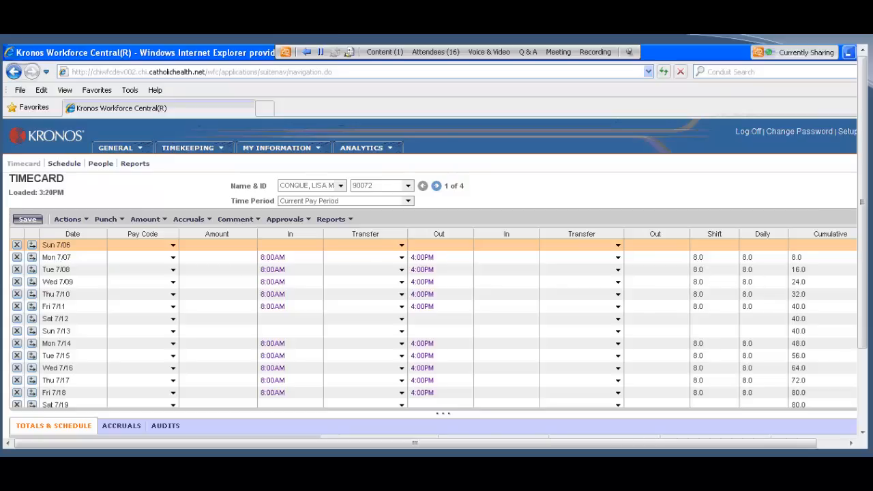
left_click(66, 261)
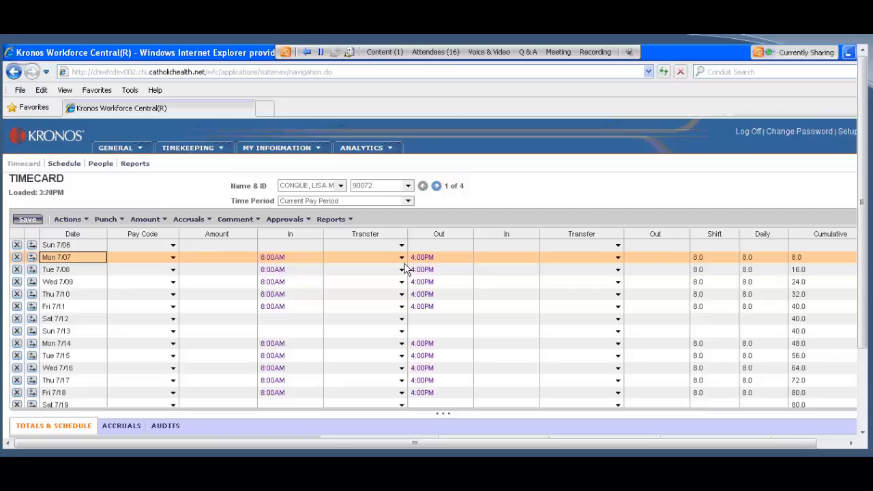
left_click(17, 258)
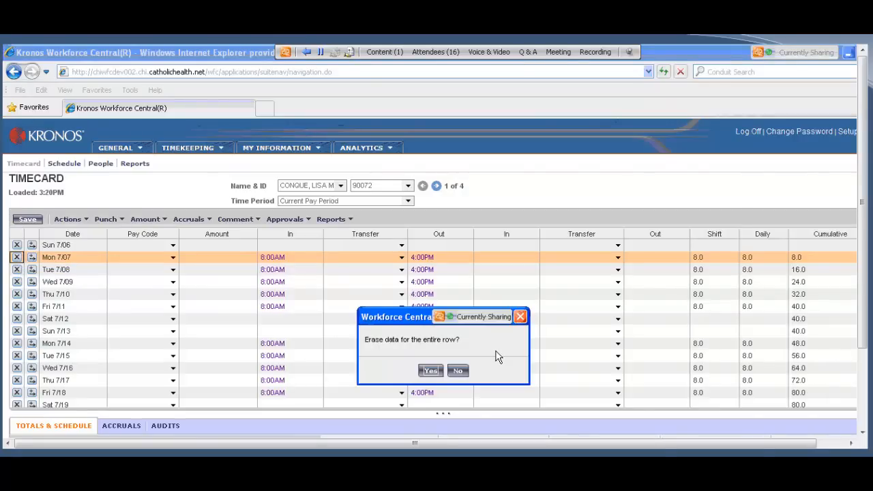
left_click(430, 370)
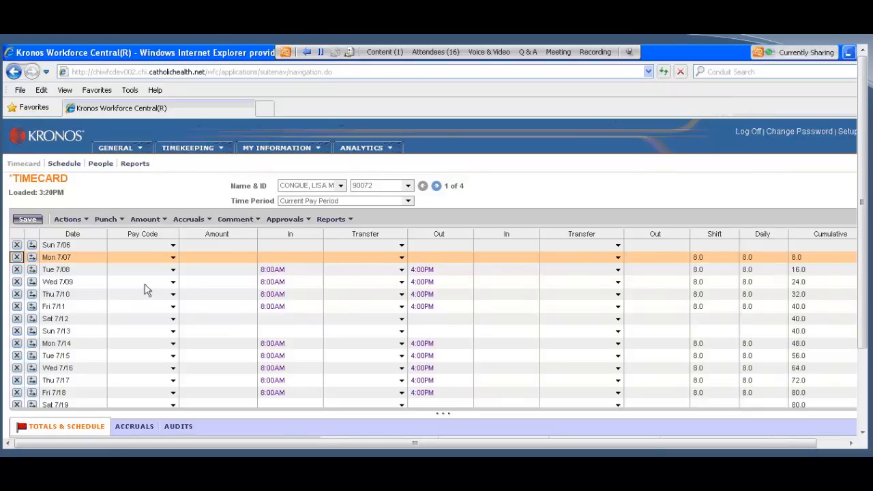
Step: Assign the JURY pay code with an amount of 8 hours to Mon 7/07 and save the timecard
left_click(176, 259)
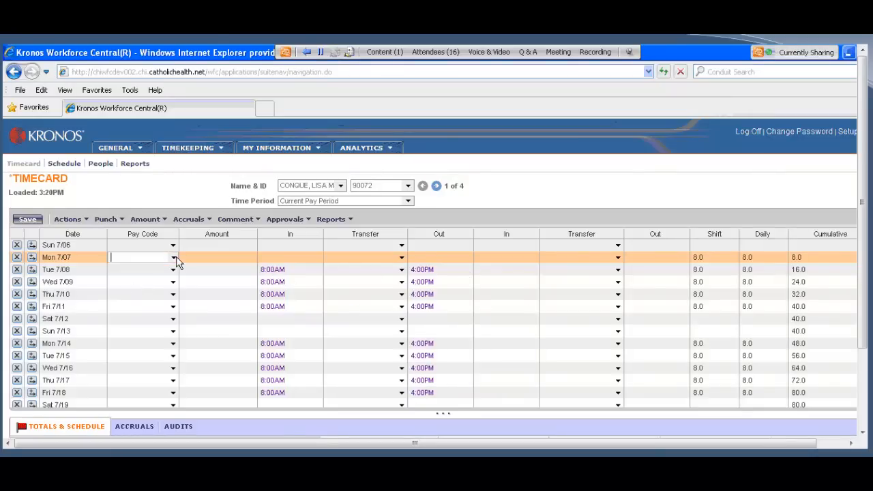
left_click(175, 258)
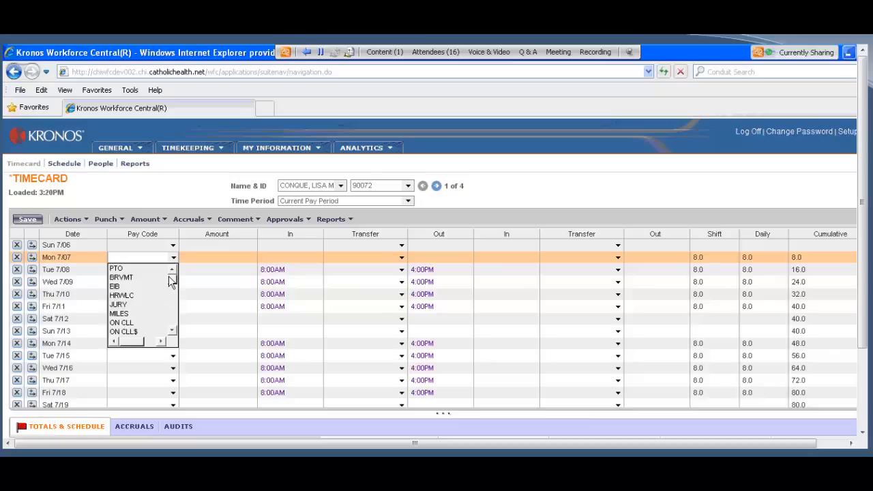
left_click(123, 306)
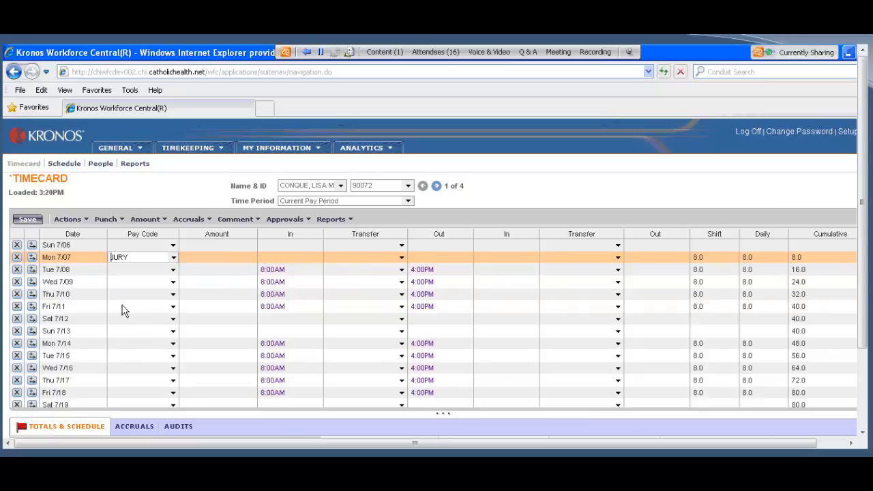
left_click(223, 259)
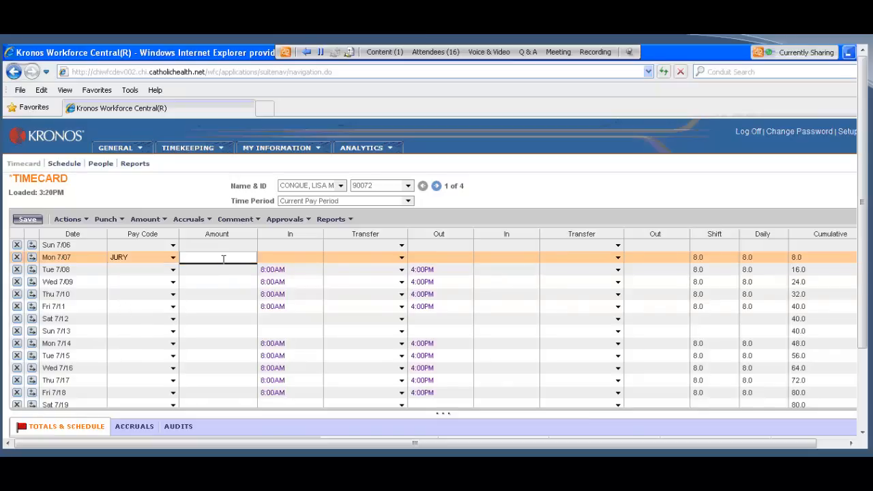
type("8")
left_click(24, 227)
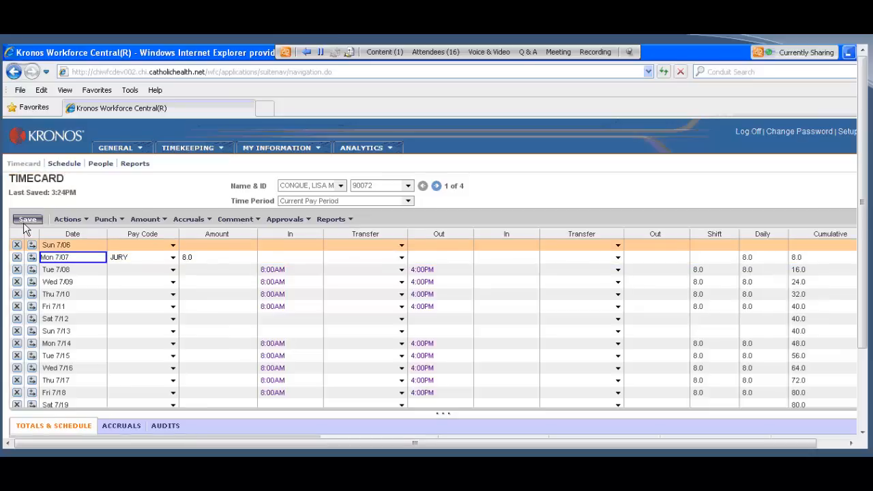
Step: Change the Fri 7/11 out punch to 12:00PM, closing the punch details without altering them
right_click(421, 308)
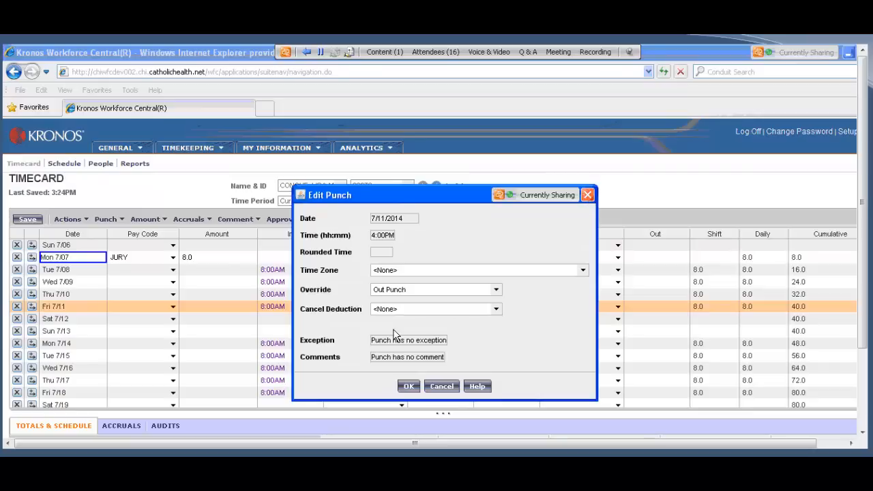
left_click(408, 386)
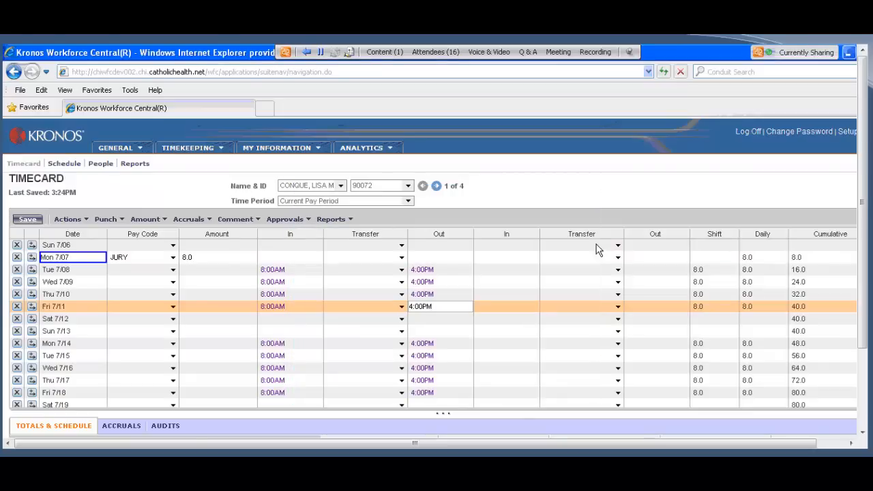
double_click(450, 308)
key("Delete")
Step: Add a second Fri 7/11 row with the PTO pay code and an amount of 4 hours, and save the timecard
left_click(34, 309)
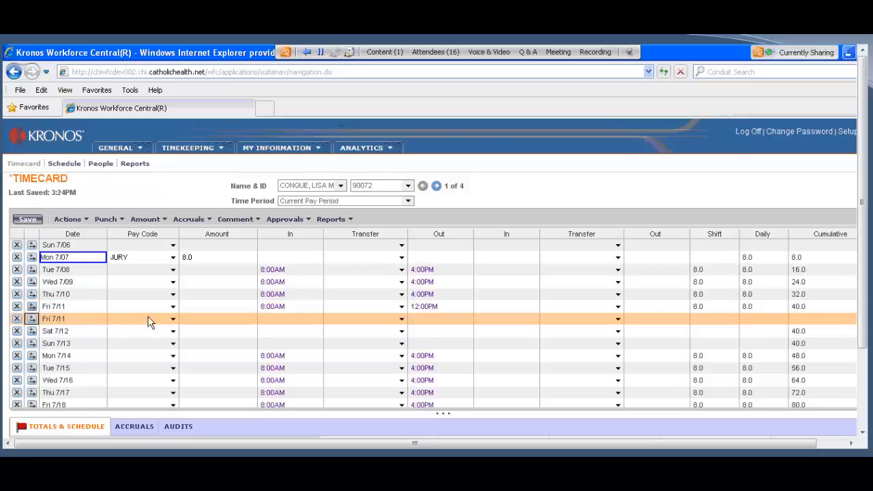
left_click(172, 320)
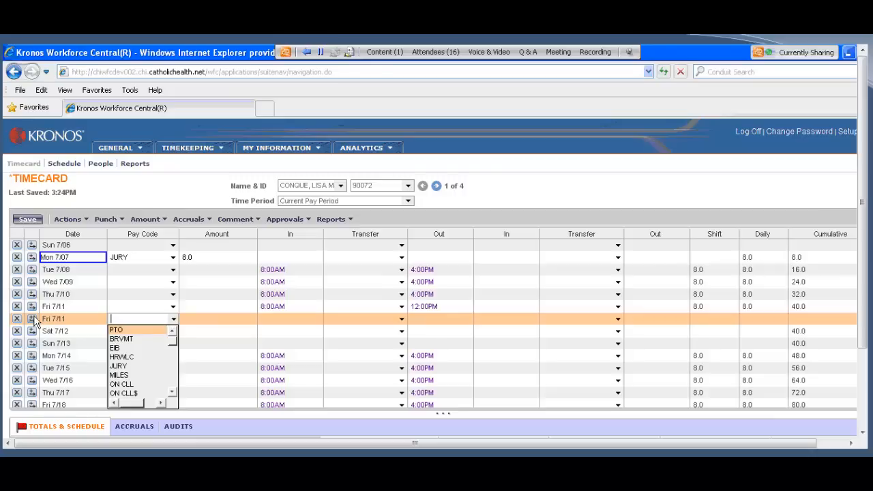
left_click(155, 329)
left_click(201, 320)
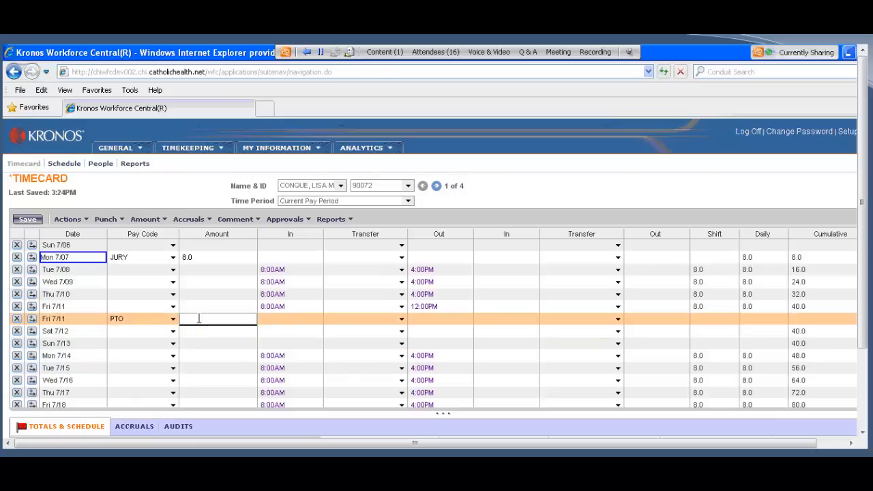
type("4")
left_click(29, 219)
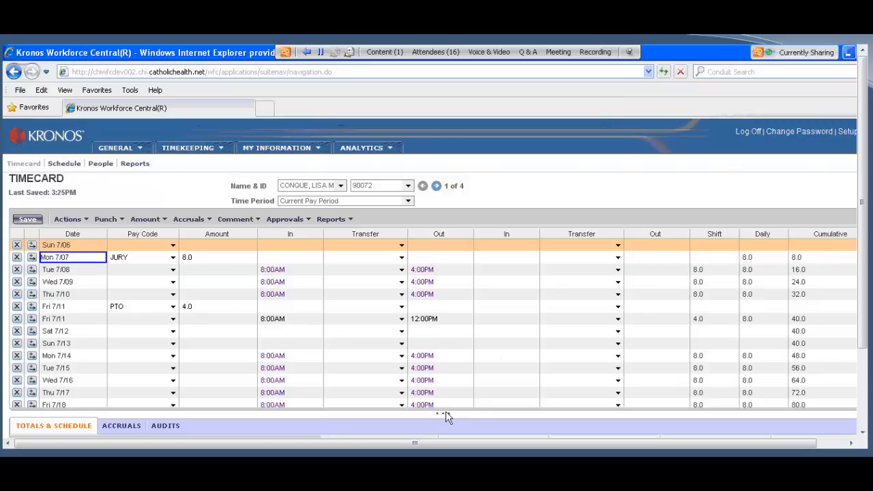
Step: Enlarge the details area below the timecard and view the employee's accruals
left_click_drag(447, 412, 447, 366)
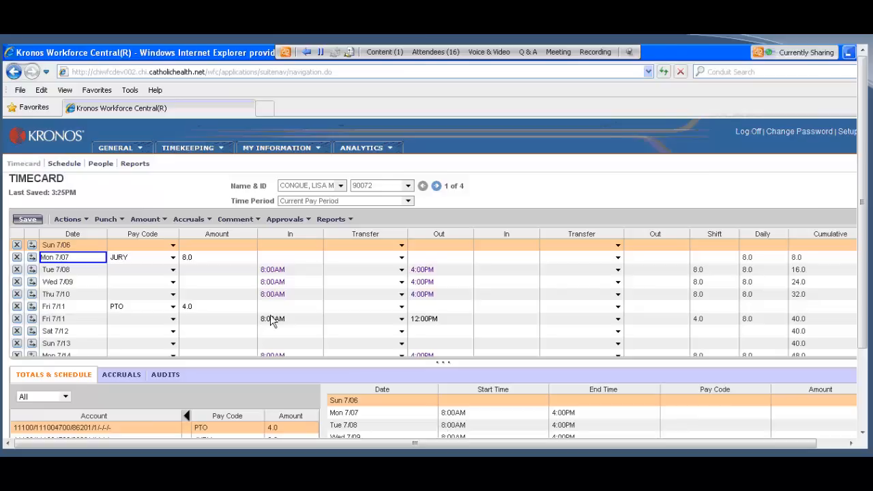
left_click(117, 374)
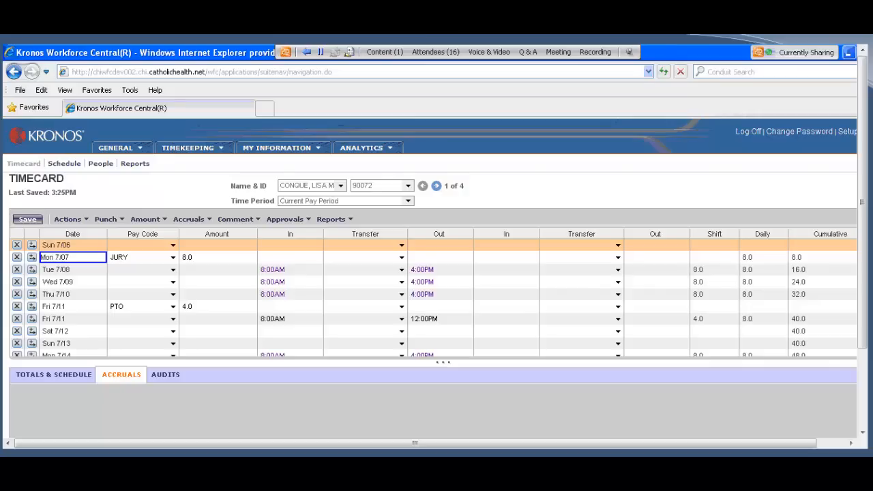
Step: View the employee's totals and schedule, and open the Pay Period Close 11 list for the previous pay period
left_click(71, 378)
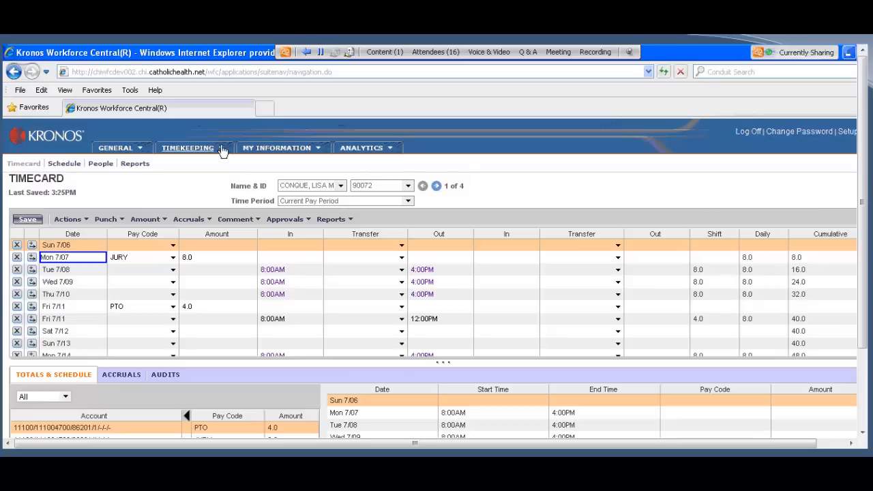
left_click(223, 149)
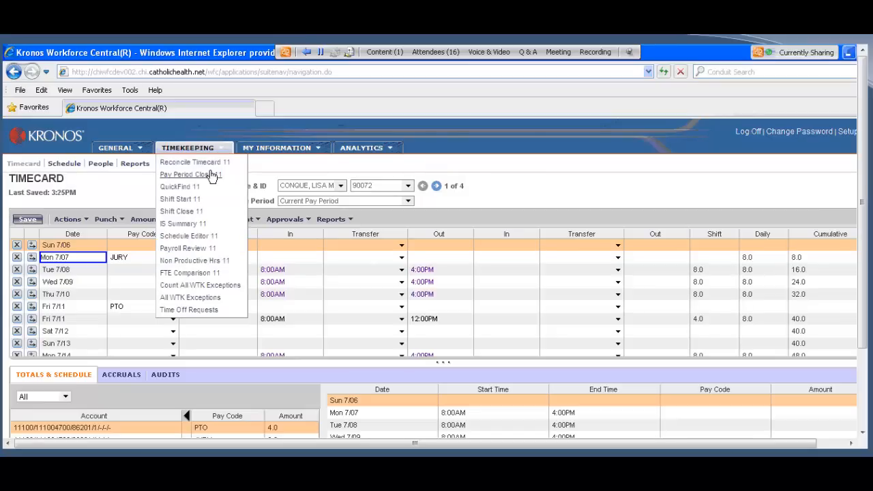
left_click(212, 176)
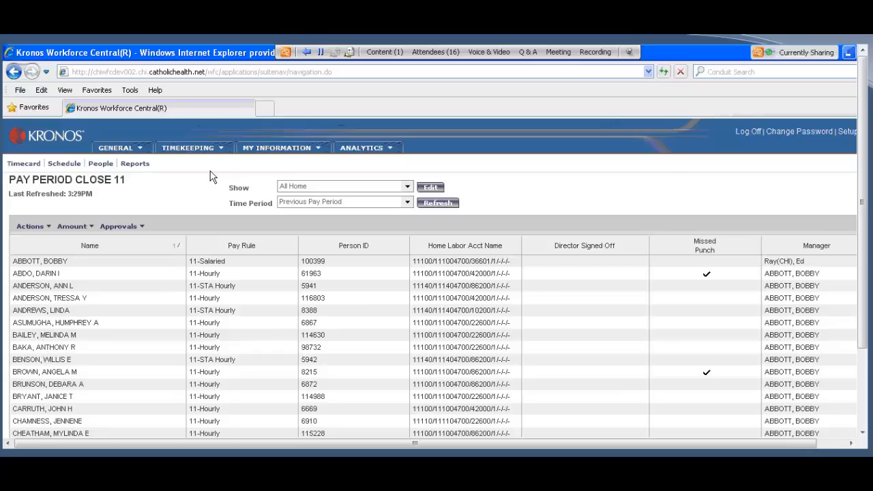
left_click(220, 152)
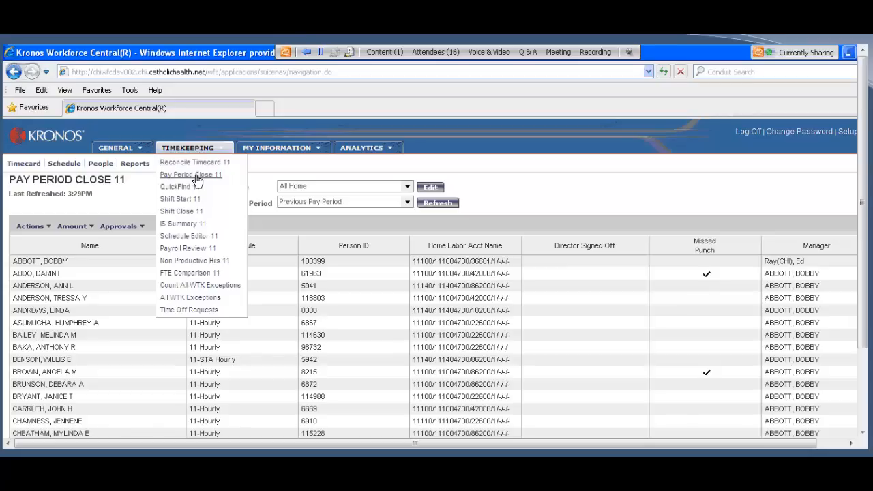
left_click(196, 176)
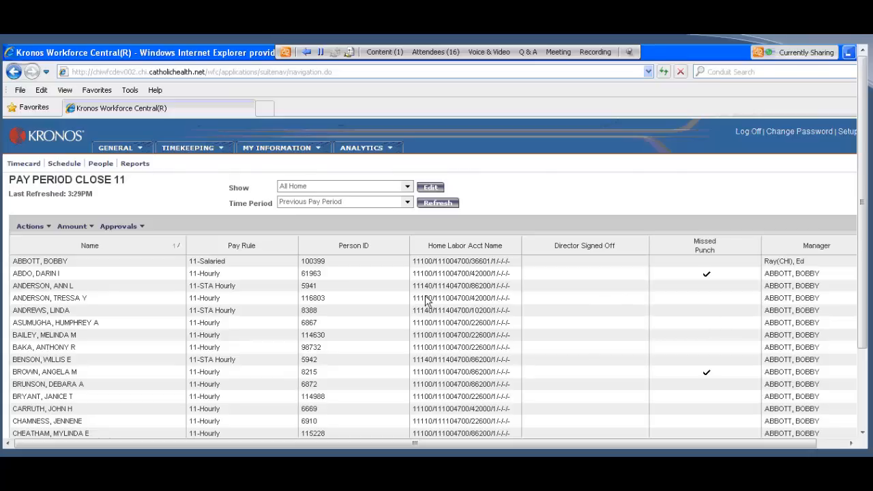
Step: Open the timecards of the two employees flagged in the Missed Punch column
left_click(82, 277)
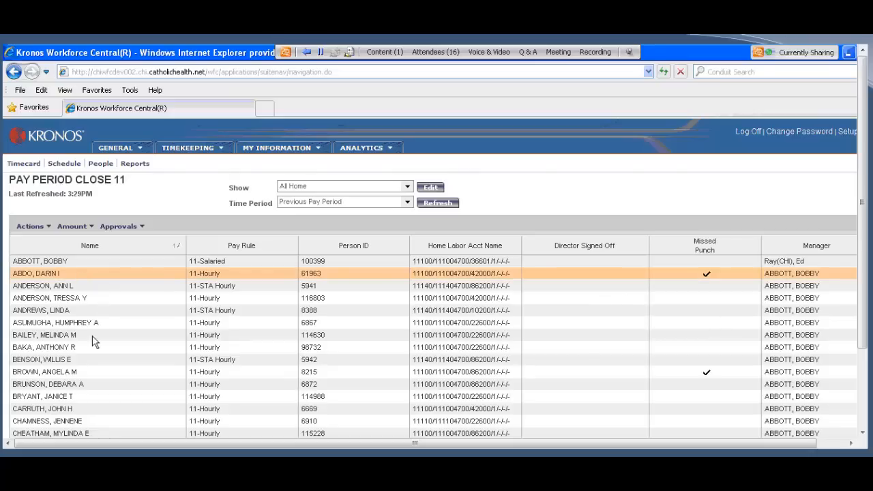
left_click(176, 367, "ctrl")
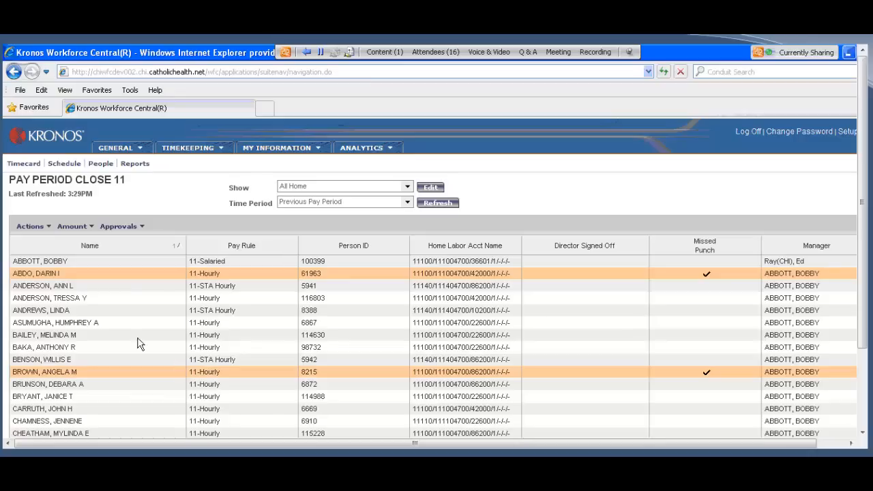
left_click(23, 165)
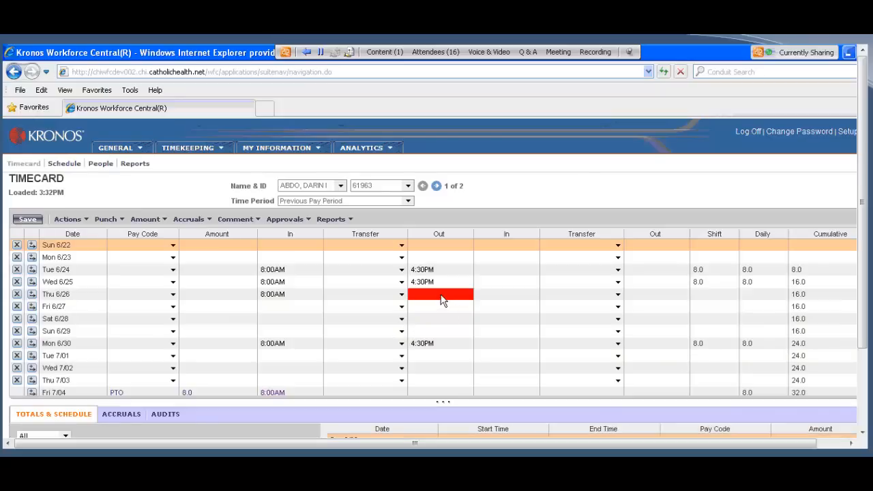
Step: Fill the missing Thu 6/26 out punch with 4:30PM on the first timecard, recalculate its totals and save it
left_click(440, 294)
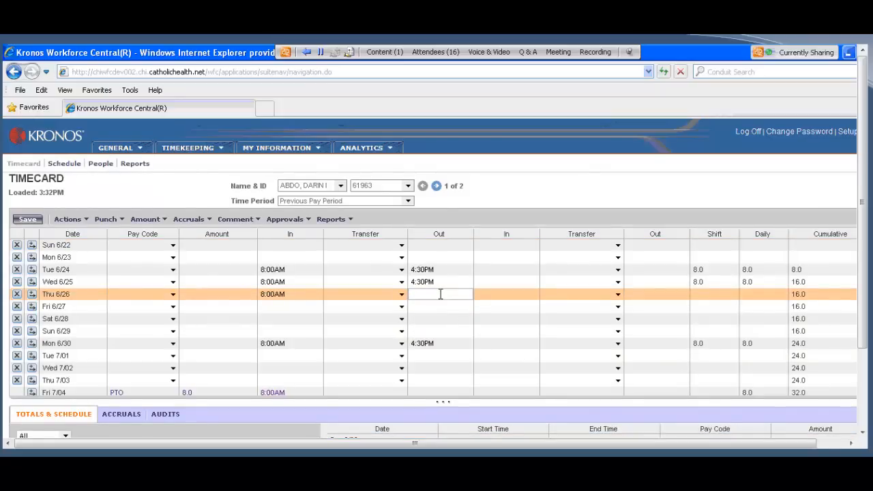
type("430p")
left_click(71, 220)
left_click(83, 256)
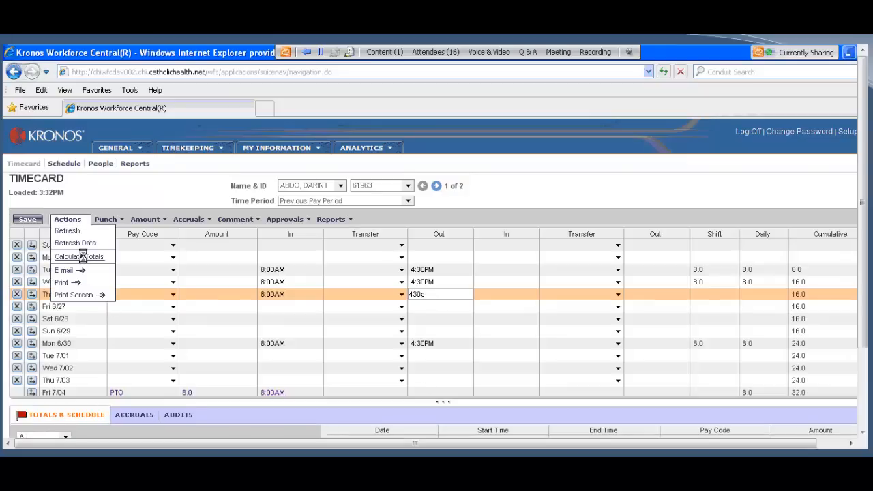
left_click(30, 218)
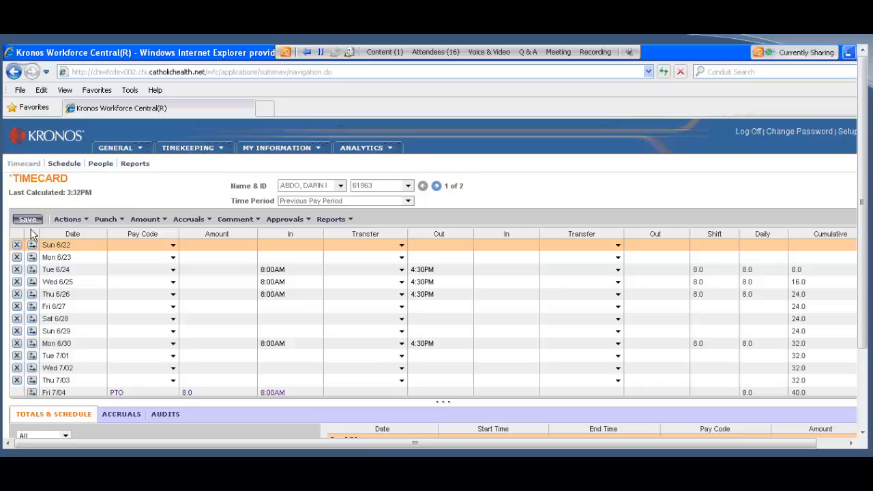
Step: Fill the missing Mon 6/30 out punch with 4:30PM on the second employee's timecard and save it
left_click(436, 185)
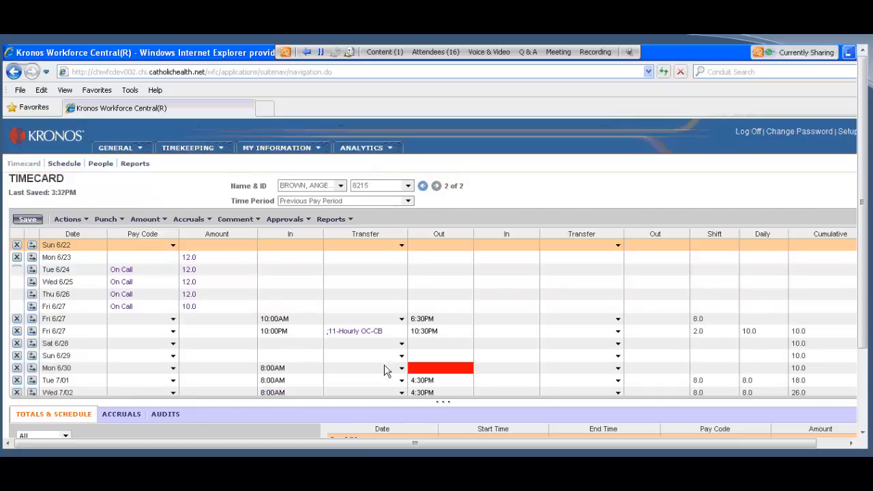
left_click(440, 368)
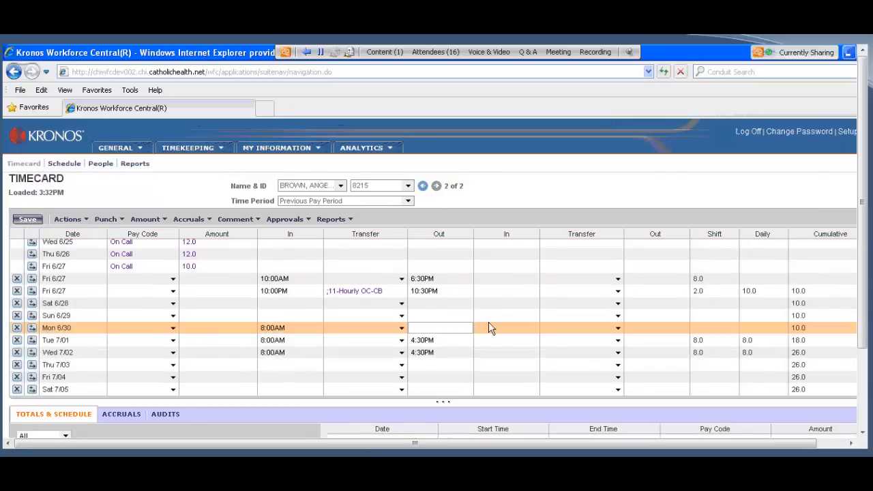
type("430p")
left_click(27, 220)
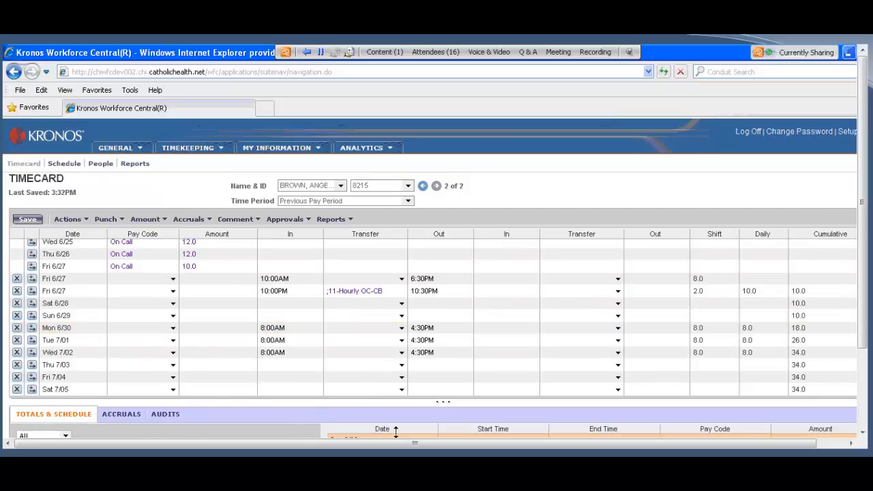
Step: Return to Pay Period Close 11, refresh the data and check the Missed Punch column for all employees
left_click_drag(445, 402, 409, 250)
left_click(188, 148)
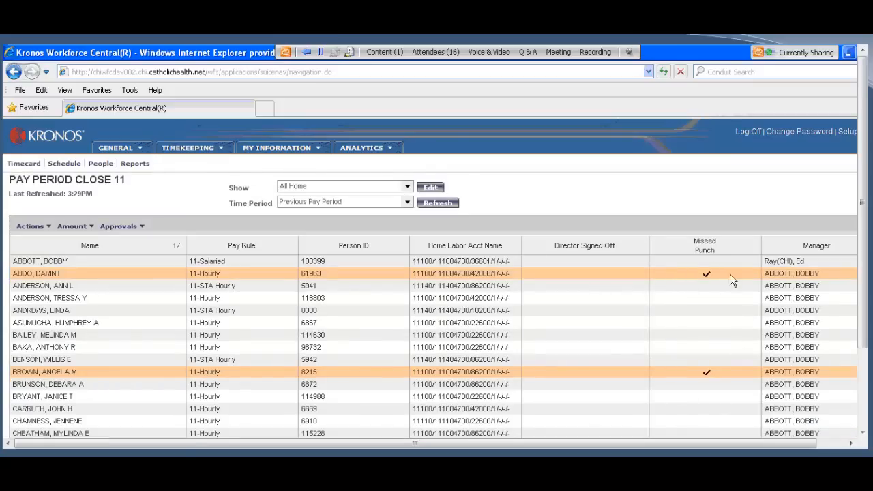
left_click(433, 204)
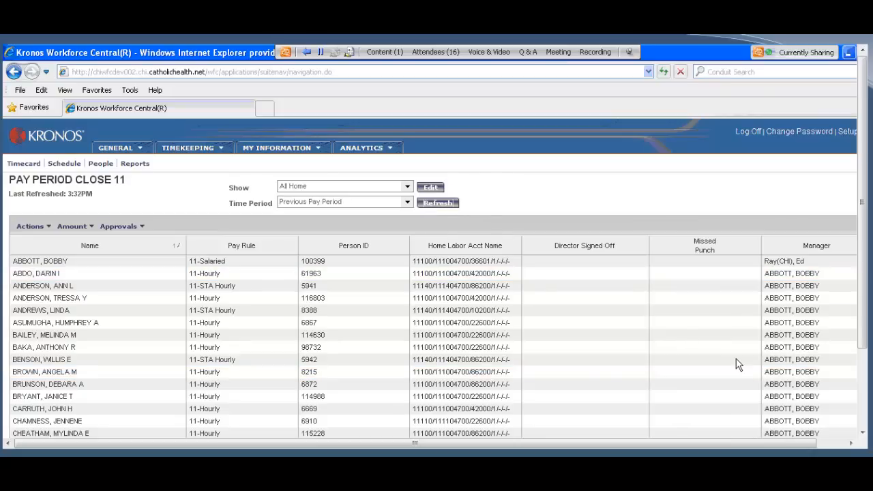
scroll(711, 349, "down", 2)
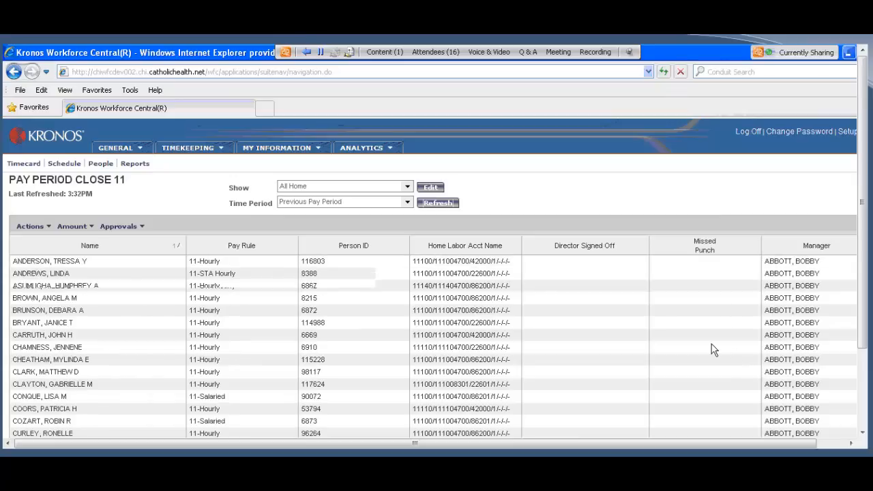
scroll(711, 349, "down", 10)
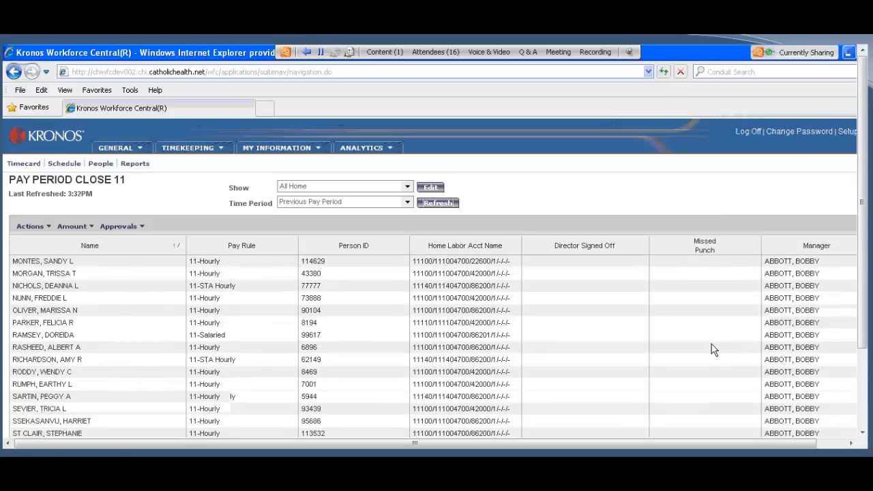
scroll(711, 349, "down", 3)
scroll(712, 349, "up", 15)
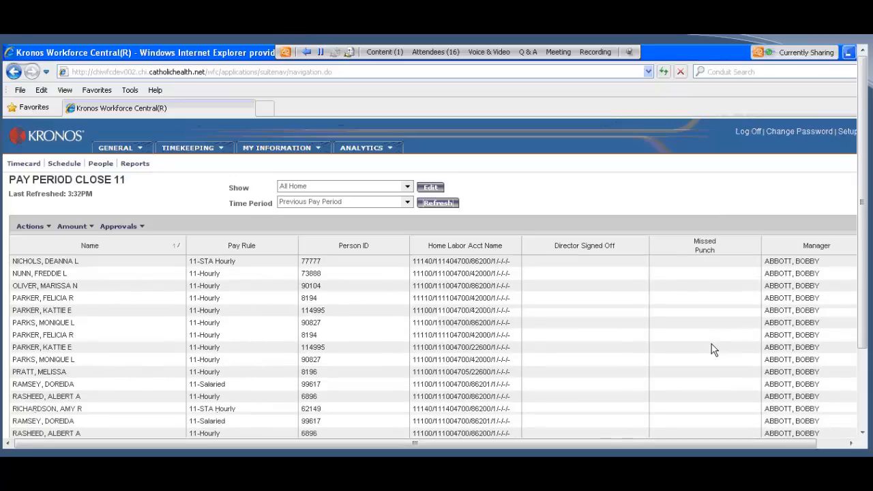
scroll(711, 349, "up", 3)
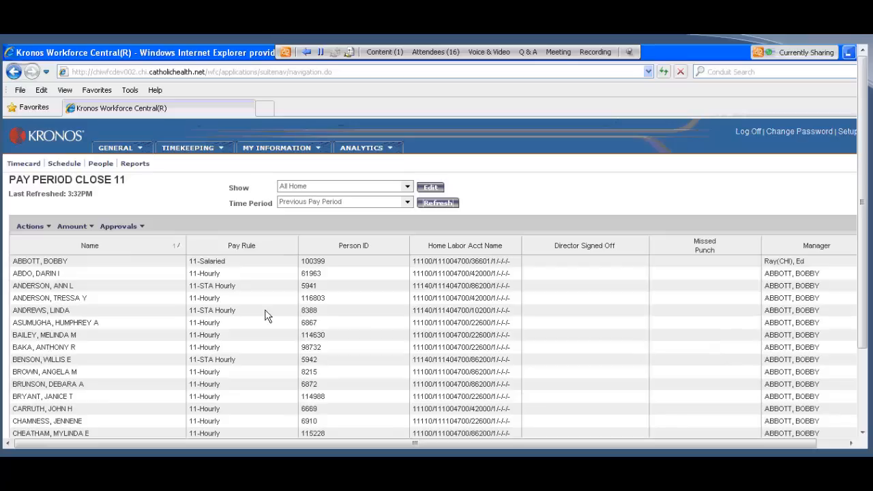
Step: Select the seven employees in the second through eighth rows and review the first five of their timecards
left_click_drag(100, 274, 103, 343)
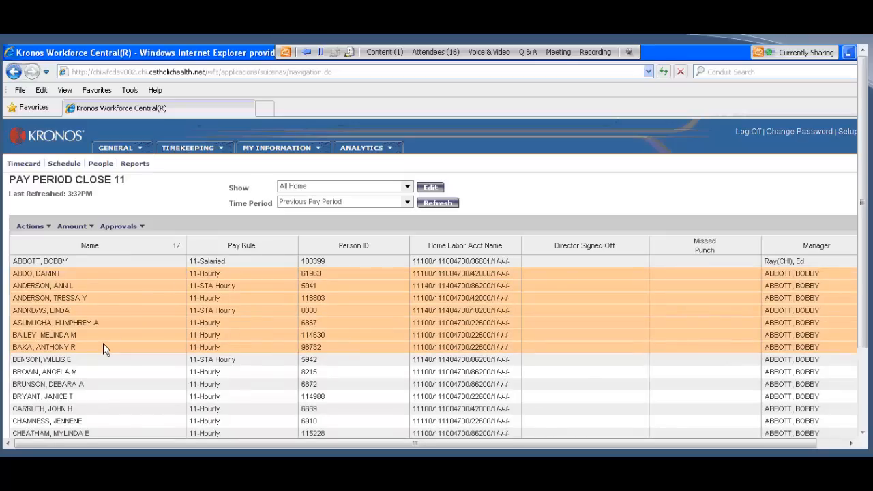
left_click(23, 167)
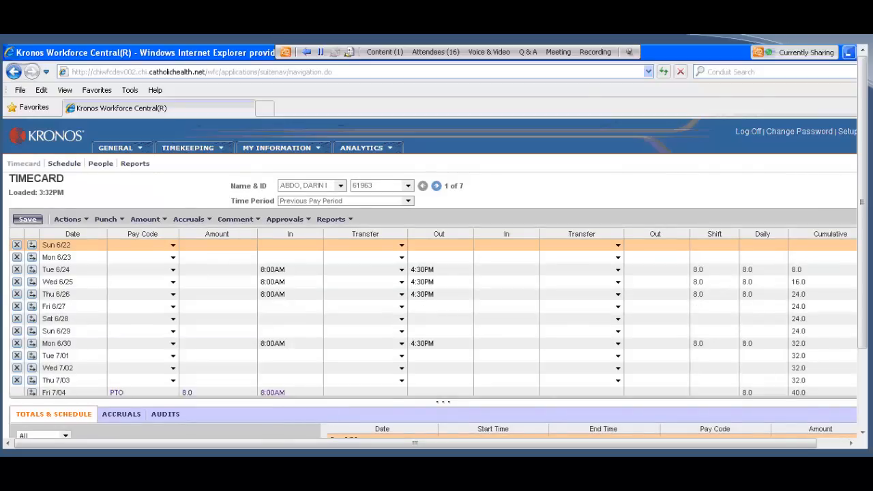
left_click(437, 186)
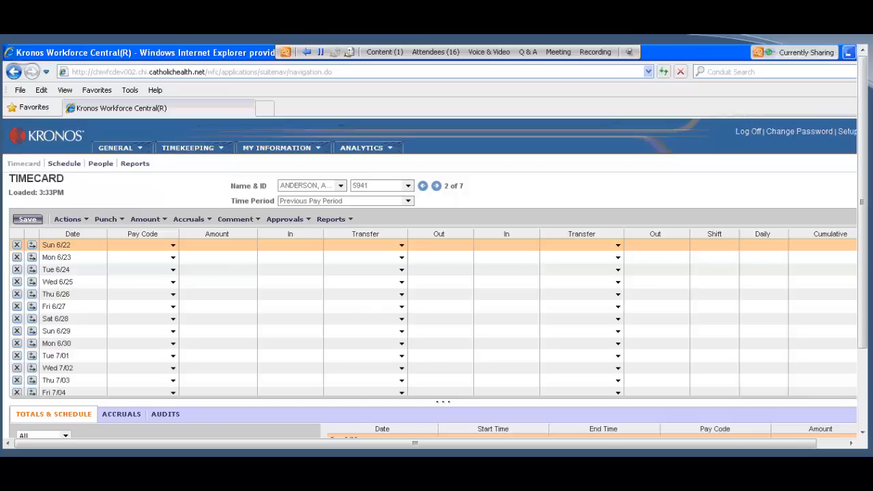
left_click(437, 186)
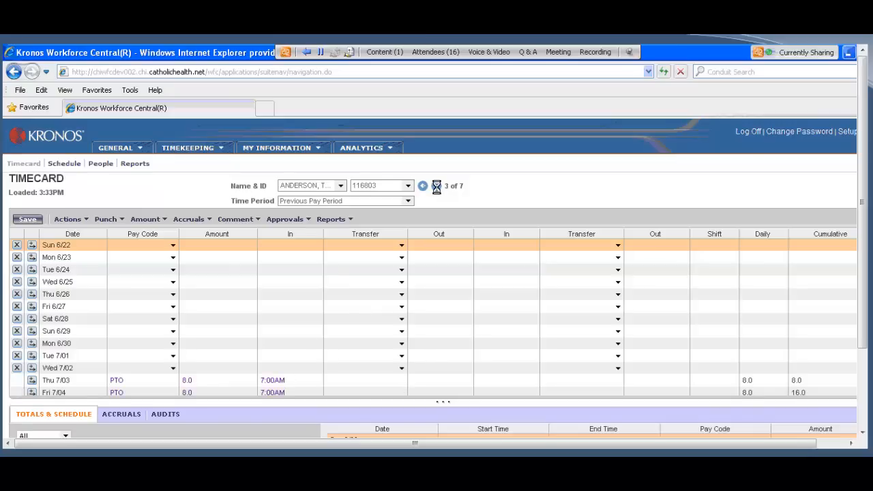
left_click(437, 187)
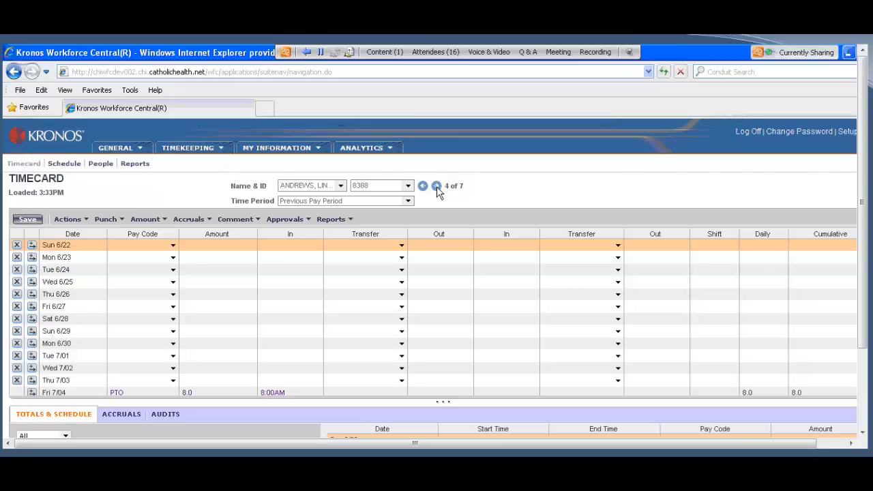
left_click(436, 187)
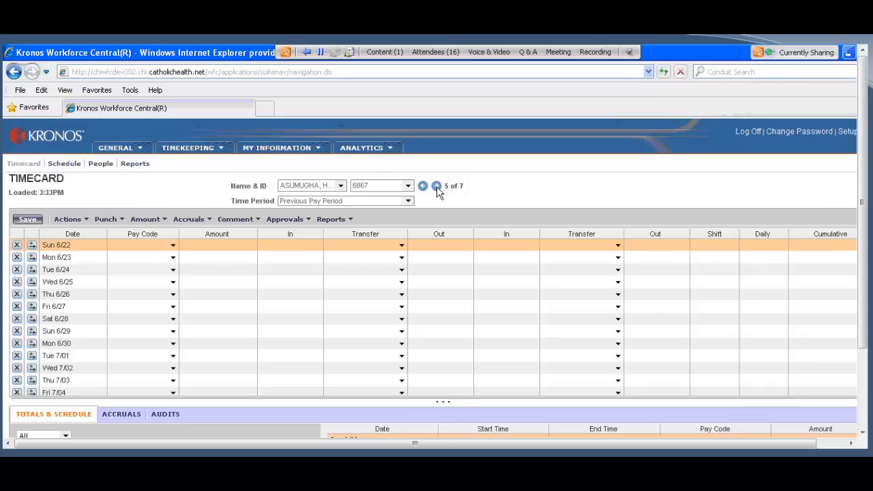
Step: Sign off the seven selected employees' timecards from Pay Period Close 11 and refresh the list
left_click(206, 152)
left_click(199, 176)
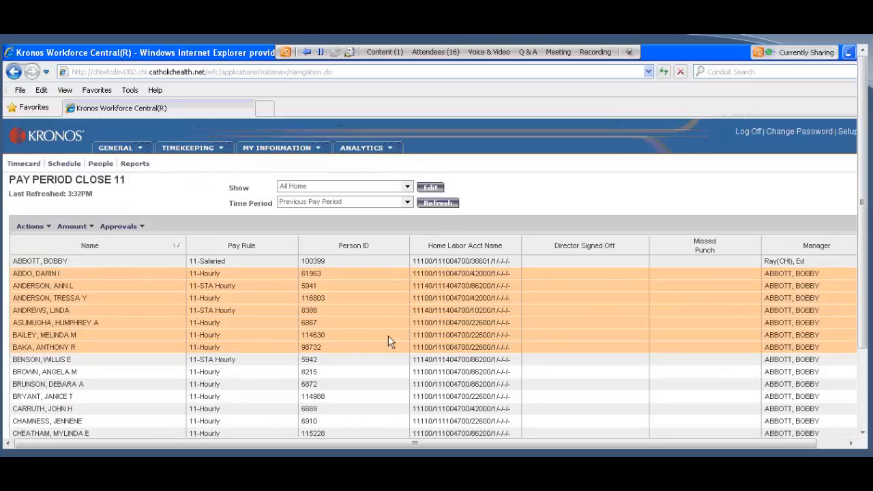
left_click(103, 227)
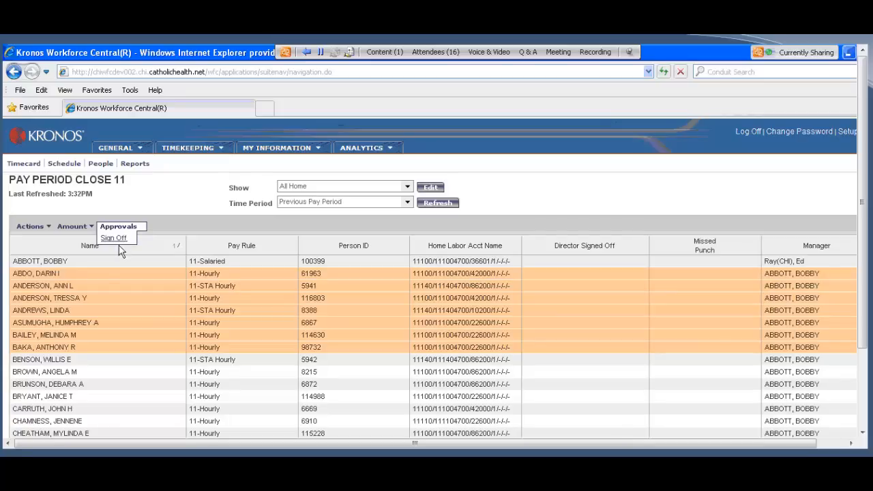
left_click(113, 239)
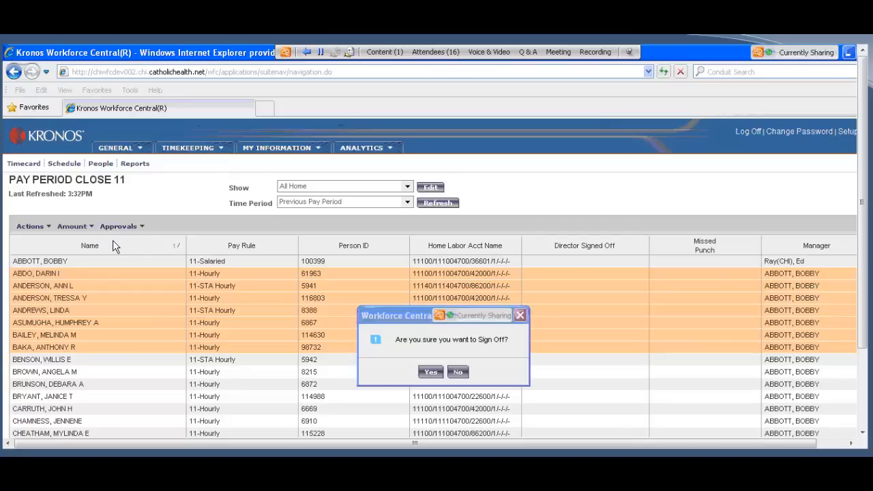
left_click(430, 372)
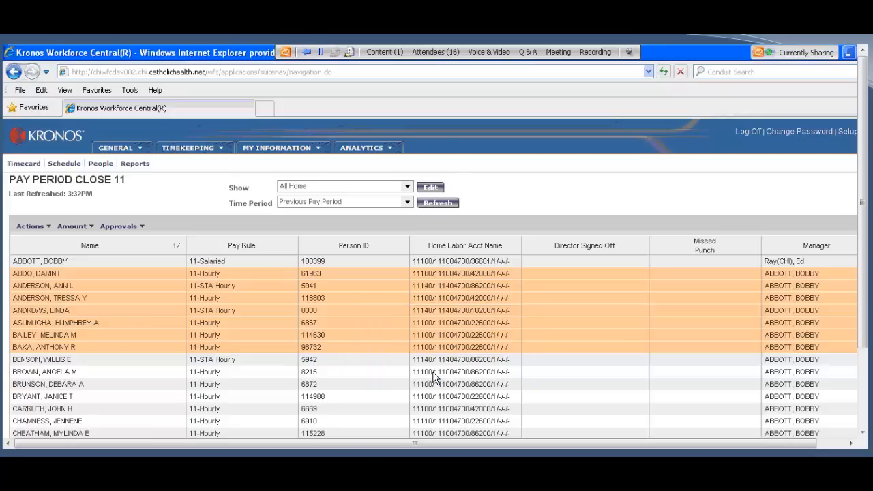
left_click(433, 205)
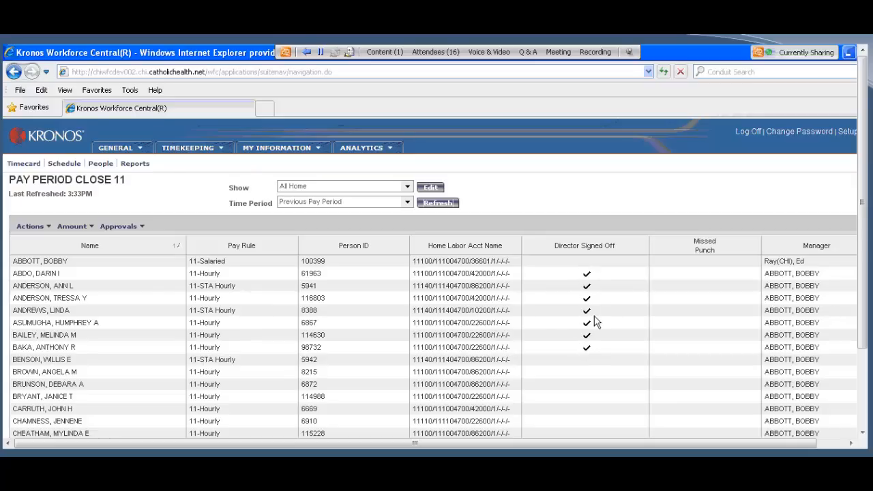
Step: Check the sign-off status in Group Edit Results and return to the Pay Period Close 11 list
left_click(115, 149)
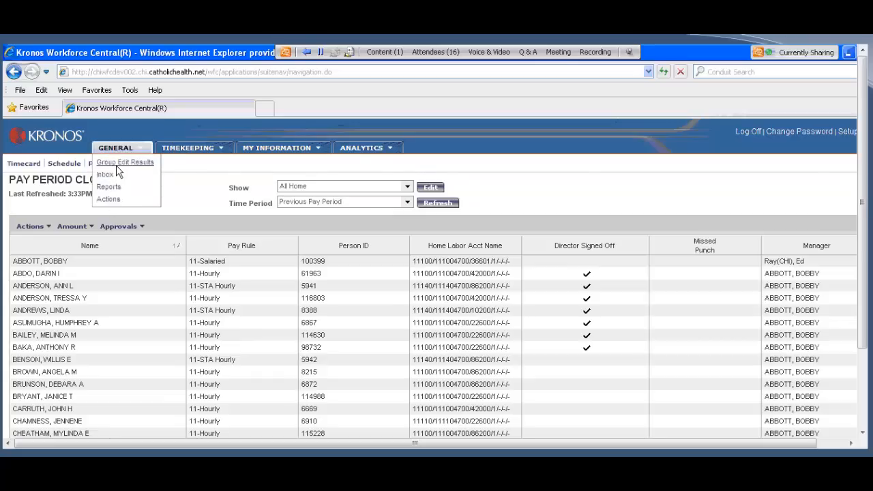
left_click(116, 165)
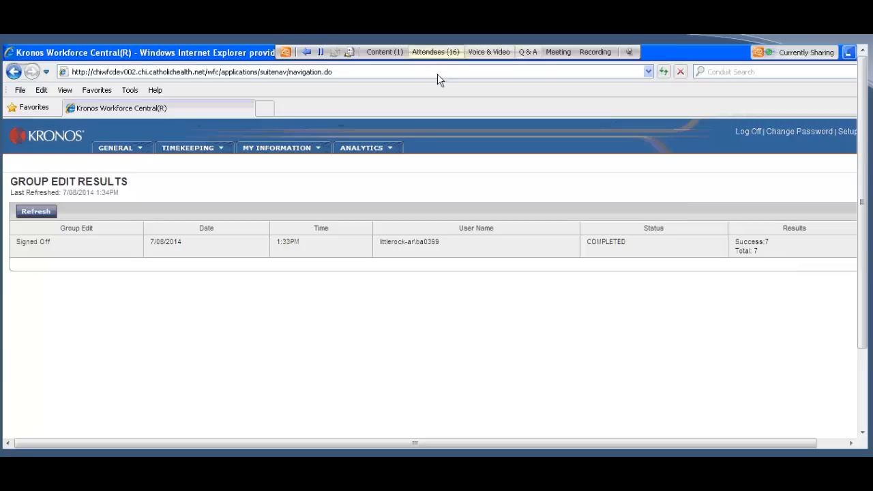
left_click(195, 157)
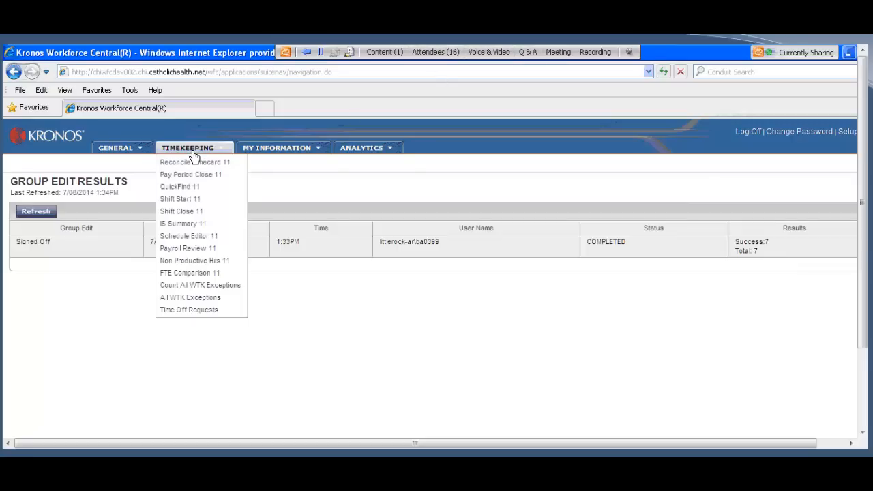
left_click(197, 177)
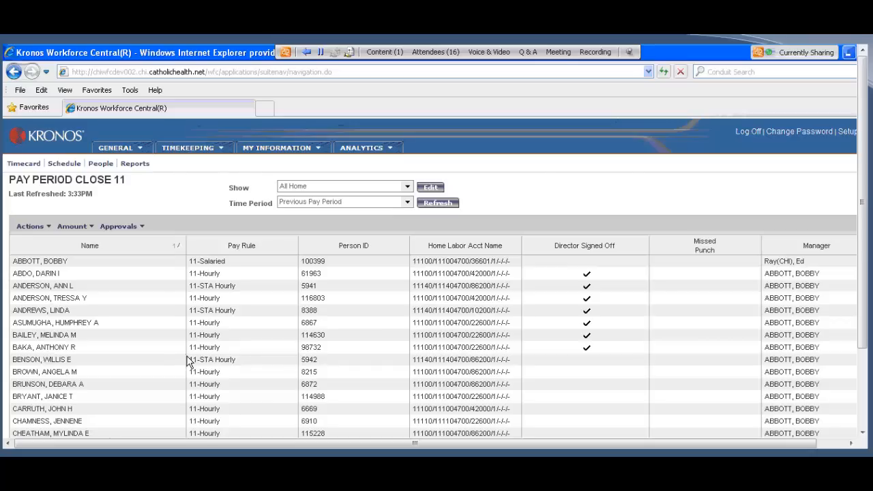
Step: Open the Actions page that lists the available supervisor actions
left_click(123, 150)
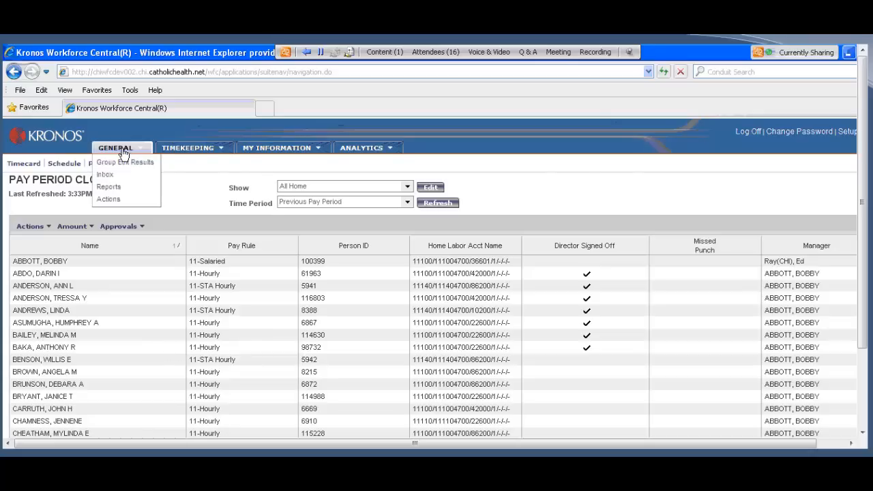
left_click(108, 200)
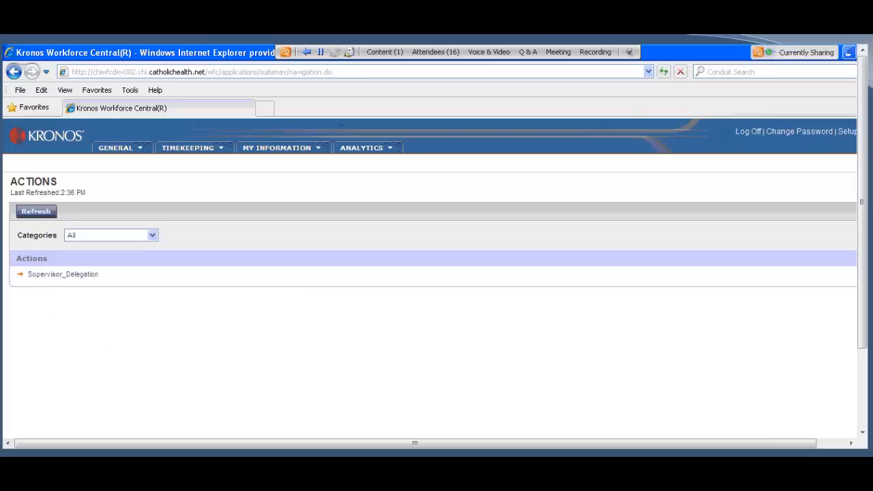
Step: Switch to the Firefox Workforce Central logon page and log on with the manager's user name and password
key("alt+Tab")
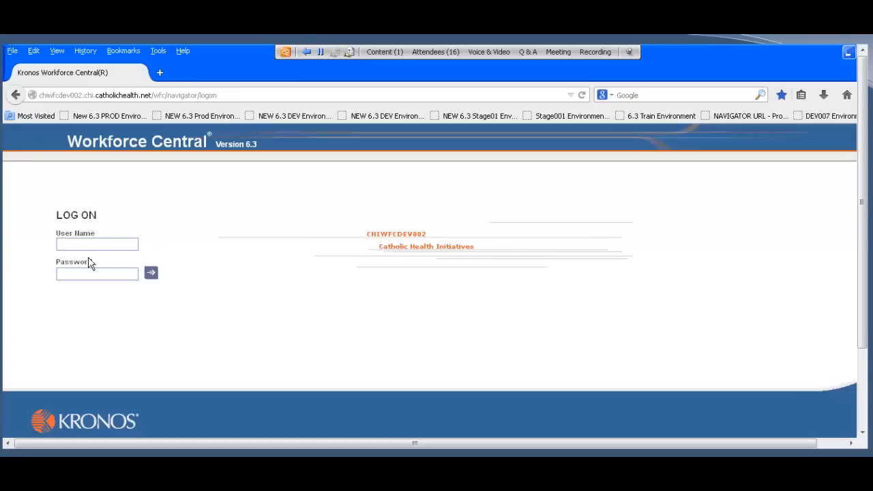
left_click(86, 247)
type("littl")
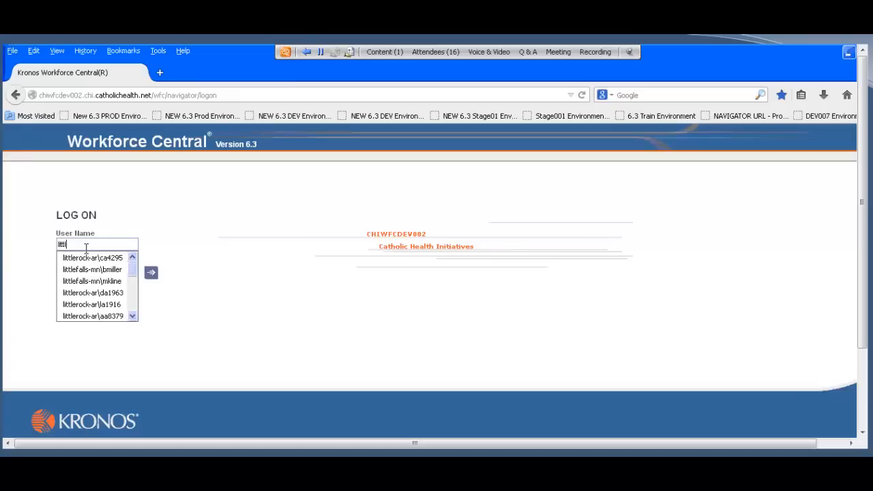
key("Down")
key("Down")
key("Down")
key("Down")
key("Up")
key("Up")
key("Up")
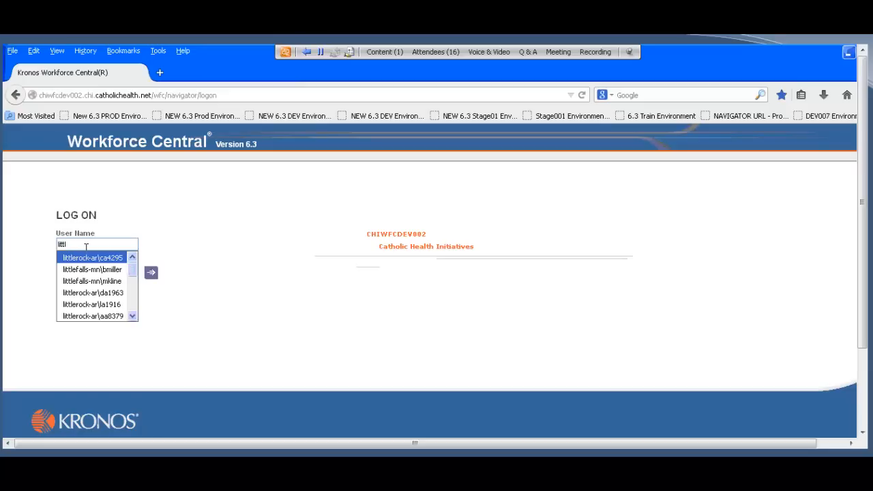
key("Down")
key("Down")
key("Down")
key("Down")
key("Down")
key("Down")
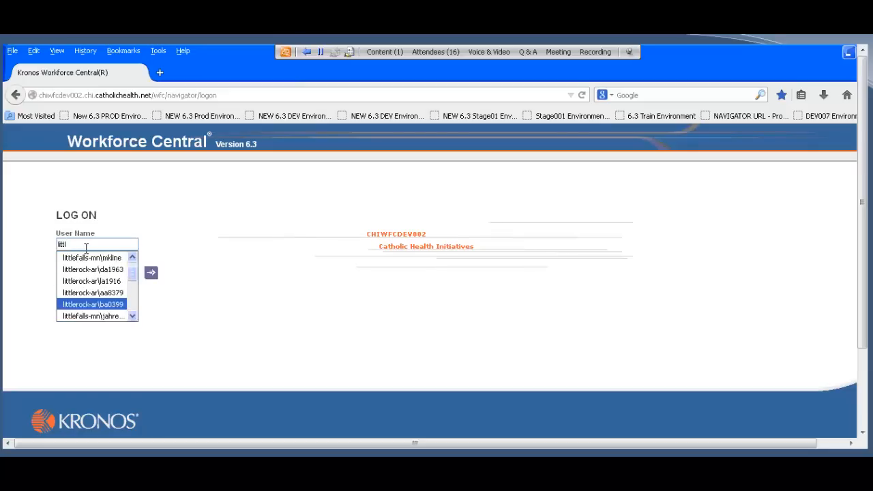
key("Tab")
type("•••••••")
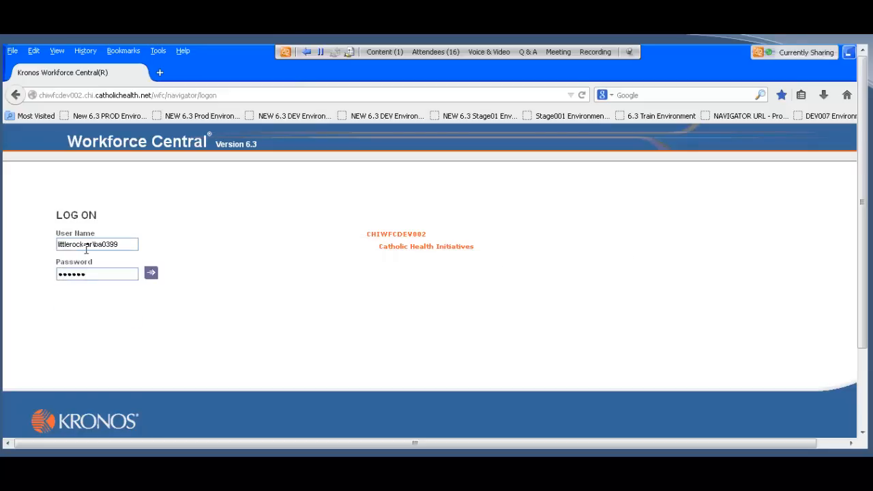
key("Return")
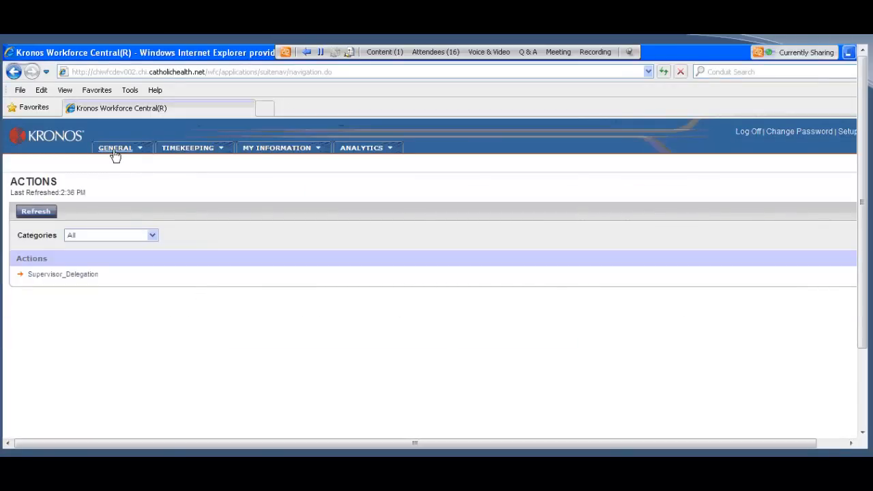
Step: In the Manager Workspace, open the Supervisor Delegation item and display its tab
left_click(253, 53)
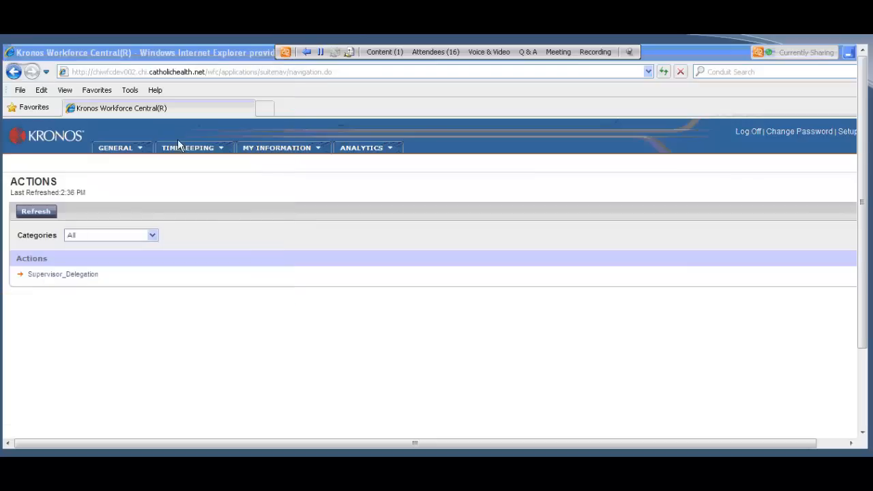
left_click(119, 150)
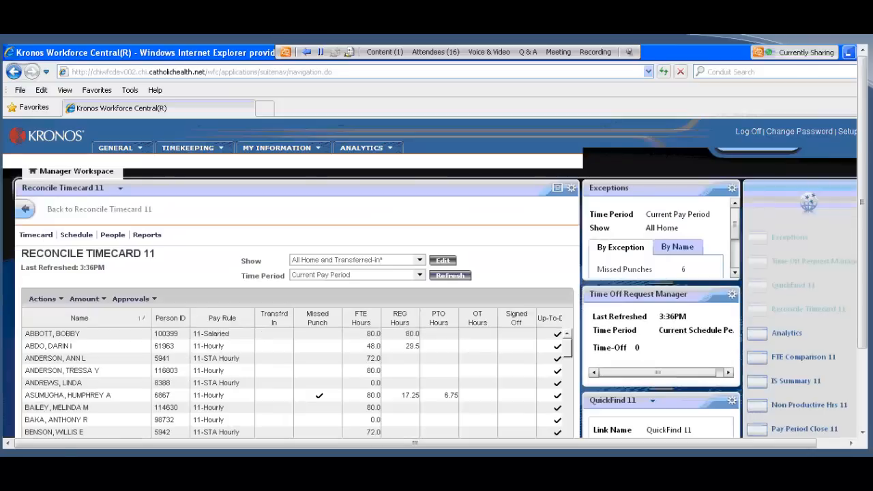
scroll(800, 328, "down", 3)
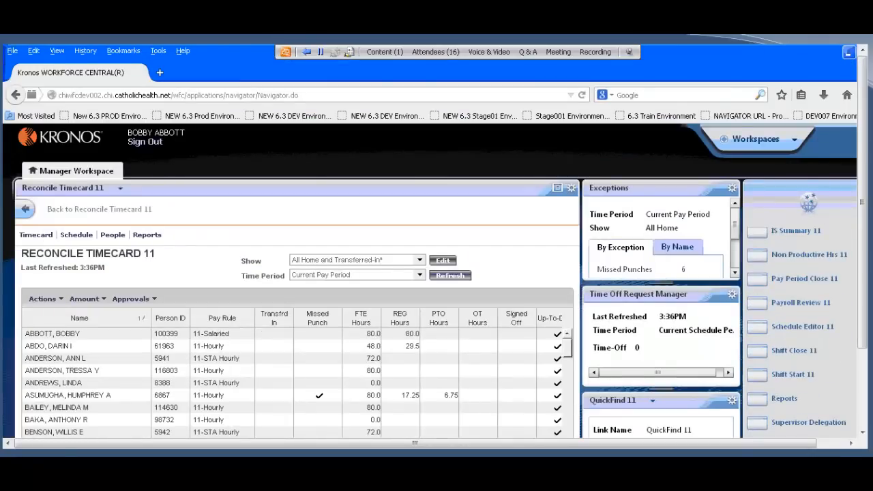
left_click(781, 426)
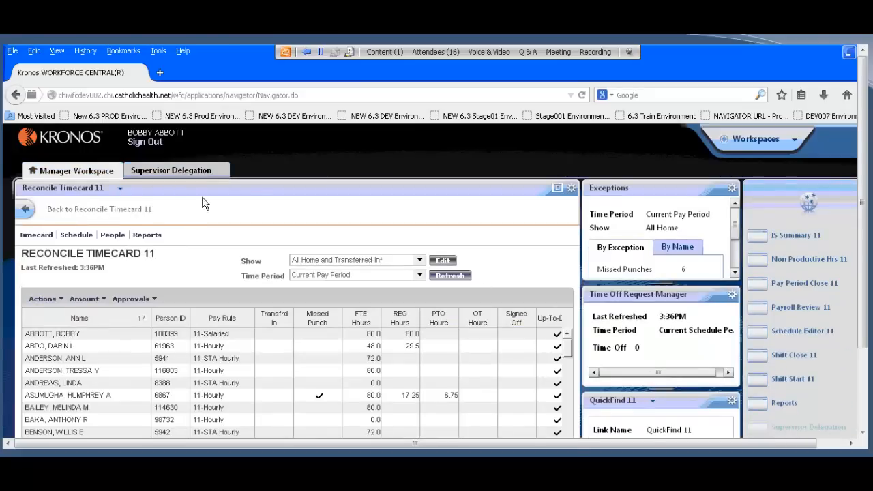
left_click(188, 174)
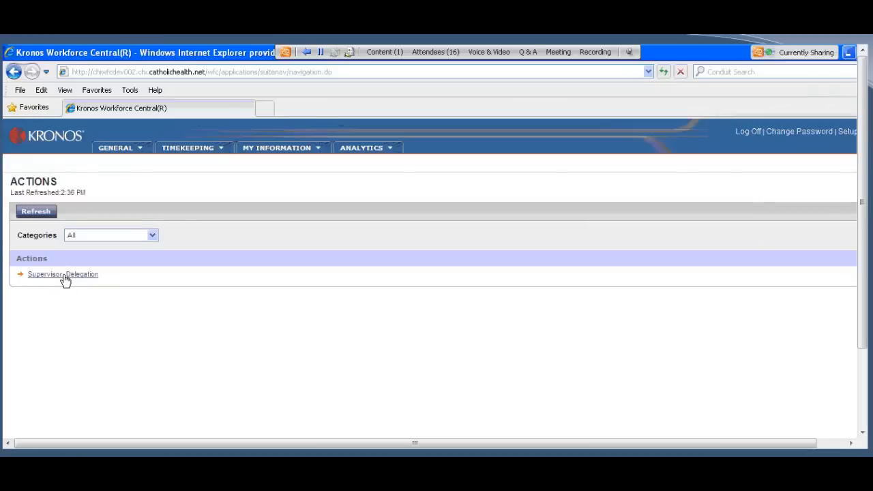
Step: From the Internet Explorer Actions page, open the Supervisor_Delegation form and choose the second listed manager as the delegate
left_click(65, 276)
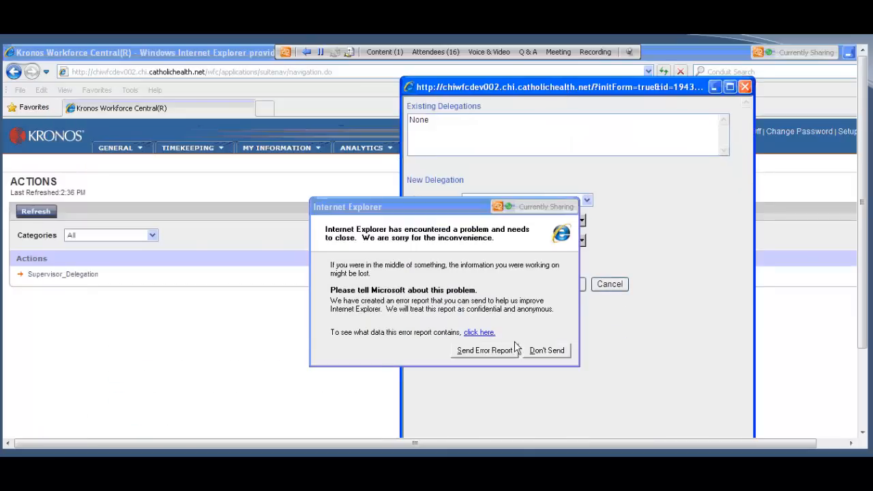
left_click(558, 350)
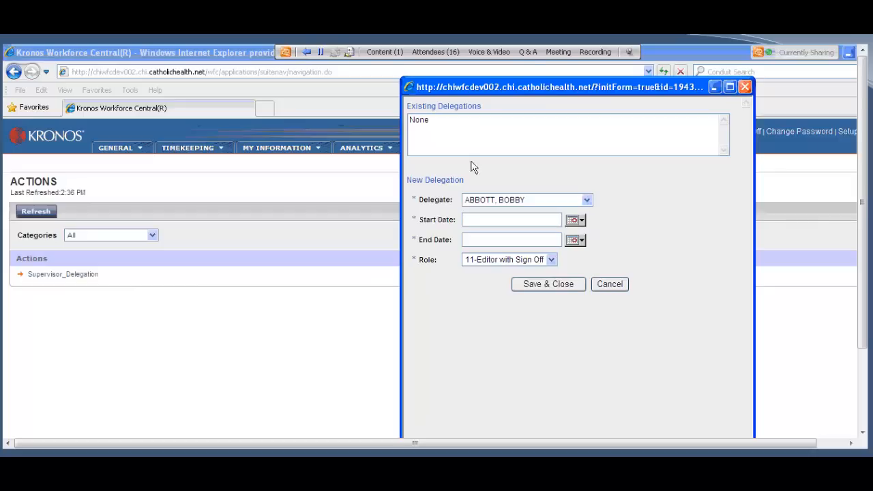
left_click(587, 200)
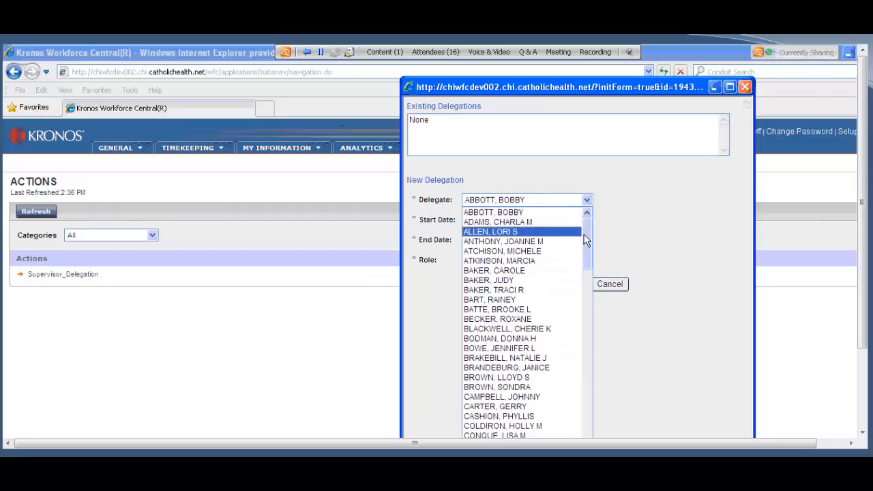
mouse_move(585, 239)
left_mouse_down()
mouse_move(575, 358)
mouse_move(578, 242)
left_mouse_up()
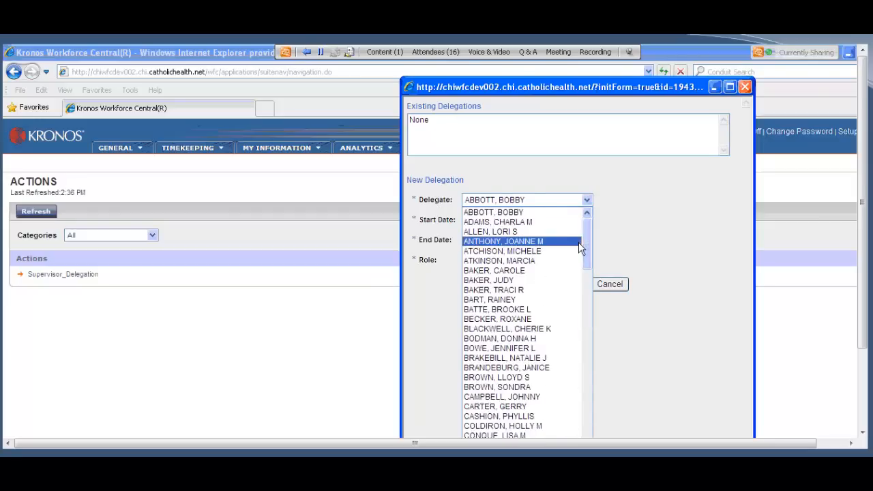
left_click(522, 222)
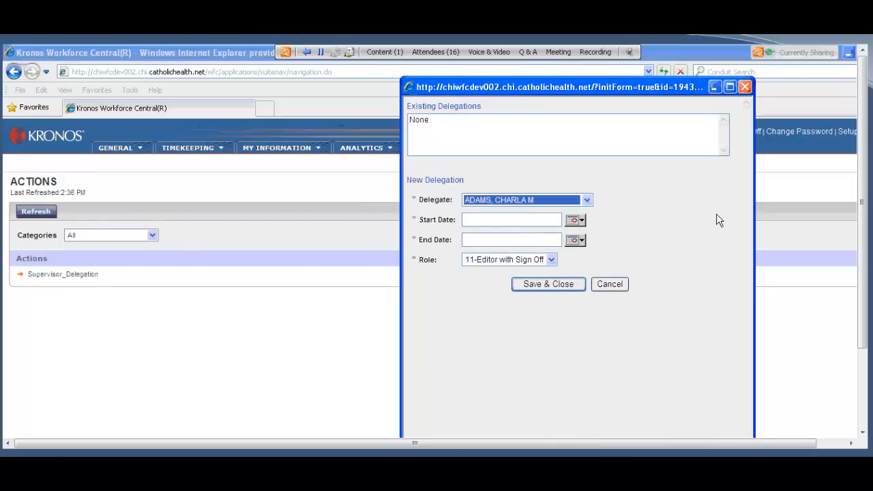
Step: Set the delegation from 7/08/2014 to 7/10/2014 with the 11-Editor with Sign Off role and save the form
left_click(574, 221)
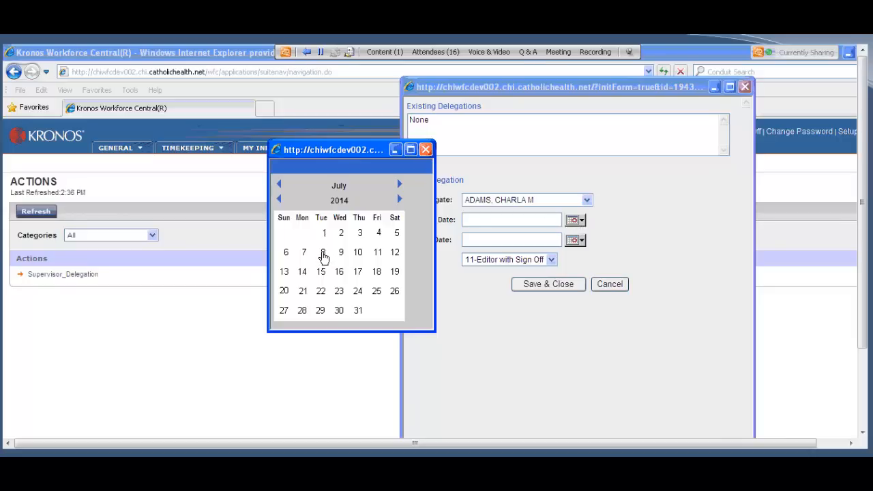
left_click(324, 252)
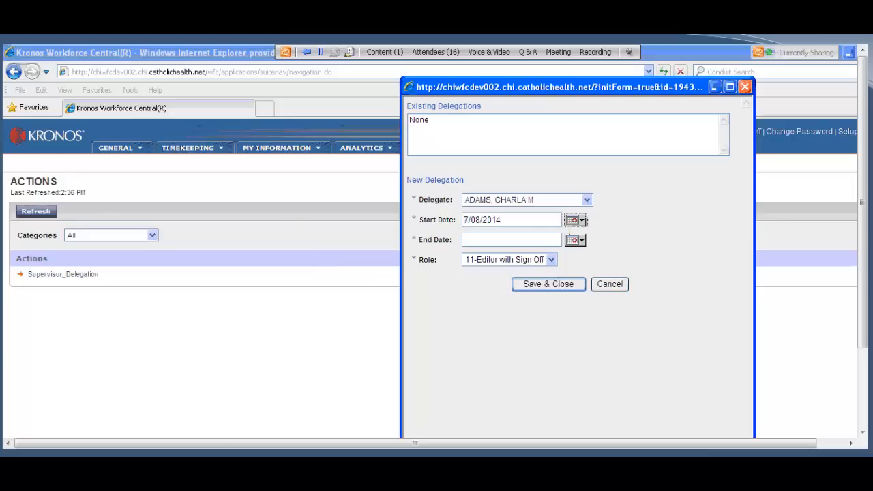
left_click(569, 244)
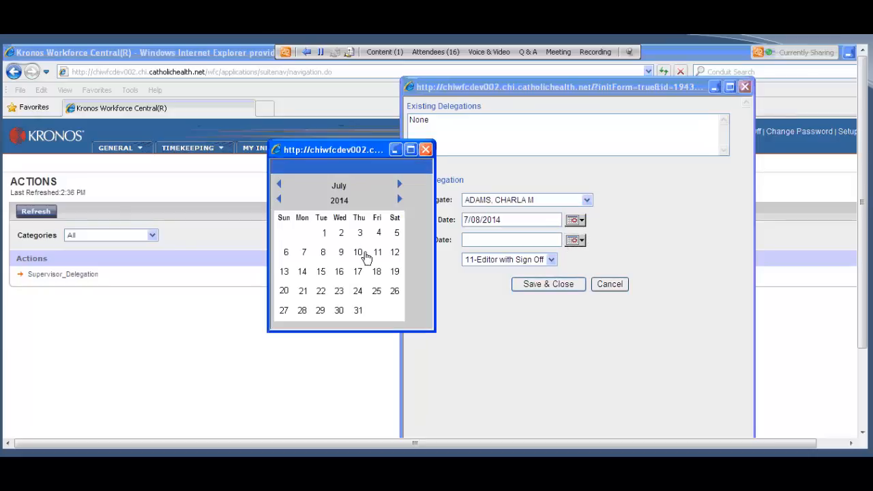
left_click(359, 252)
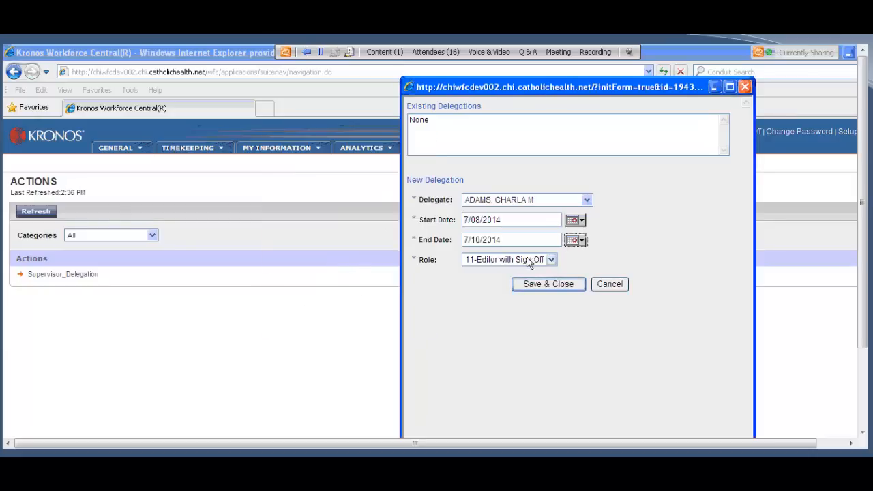
left_click(551, 260)
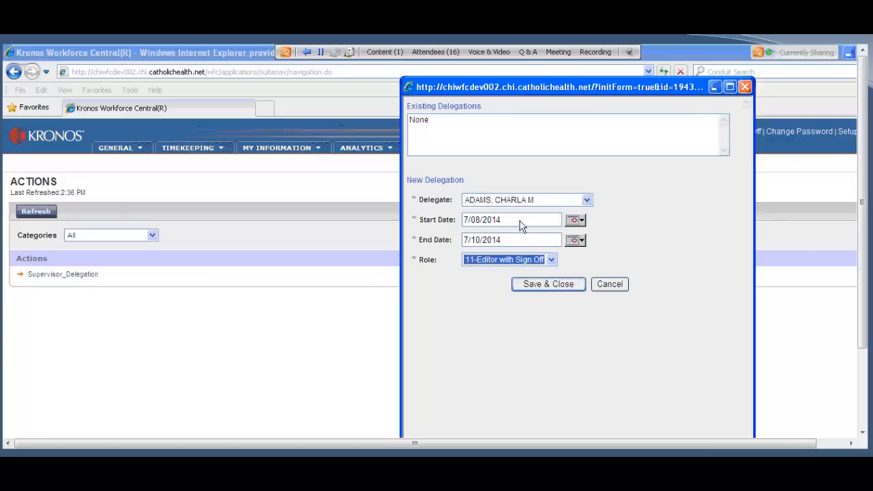
left_click(556, 289)
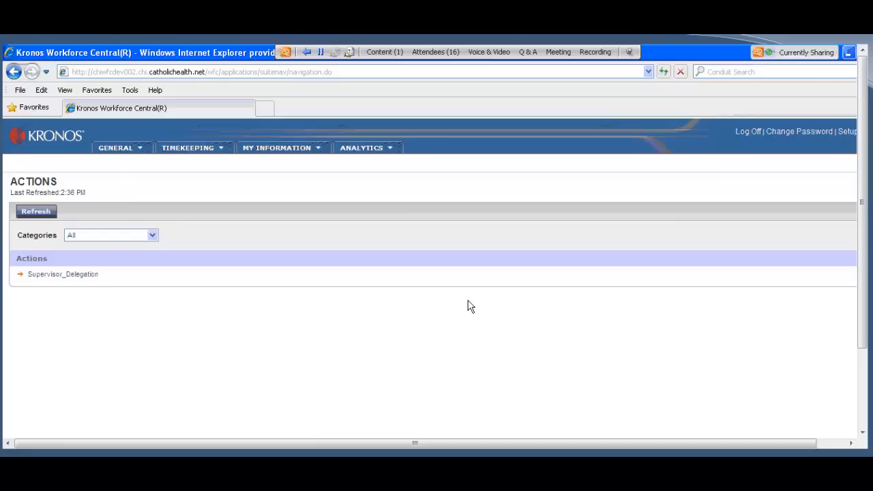
Step: Check the delegation details in the delegation request e-mail and close the message
left_click(470, 443)
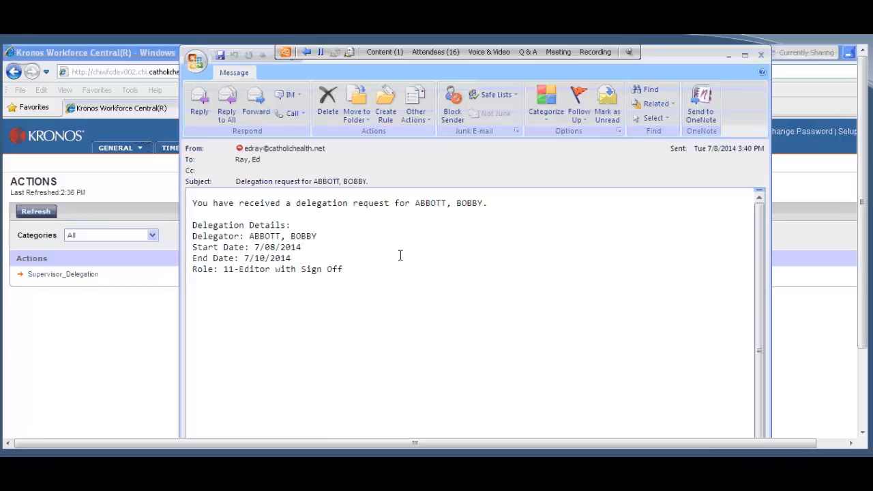
left_click(761, 54)
Step: Log off the delegating manager and log on with the delegate's user name and password
left_click(740, 133)
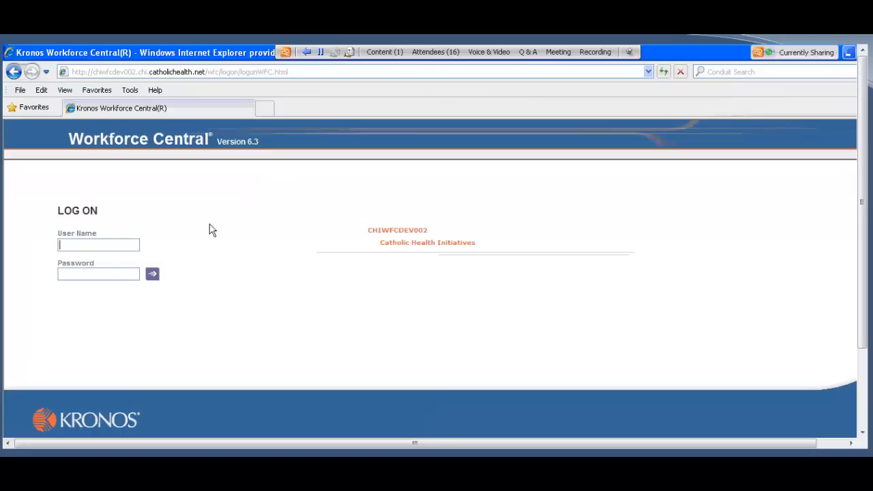
type("littl")
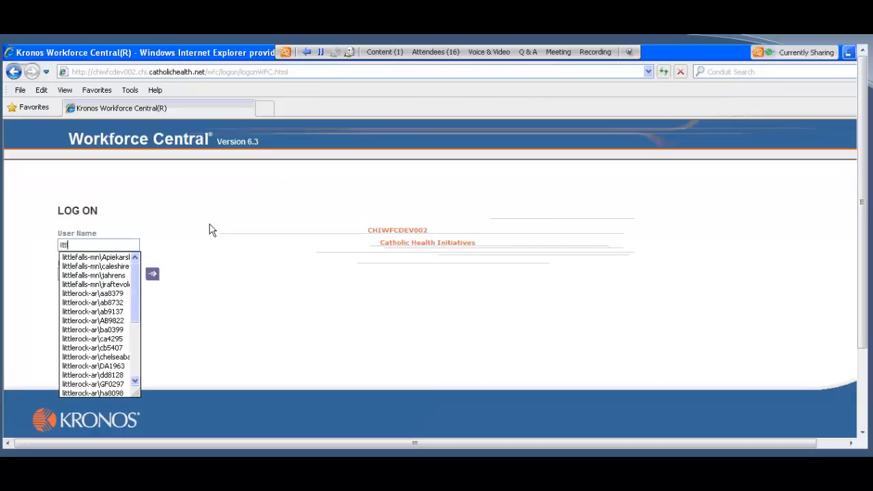
type("ero")
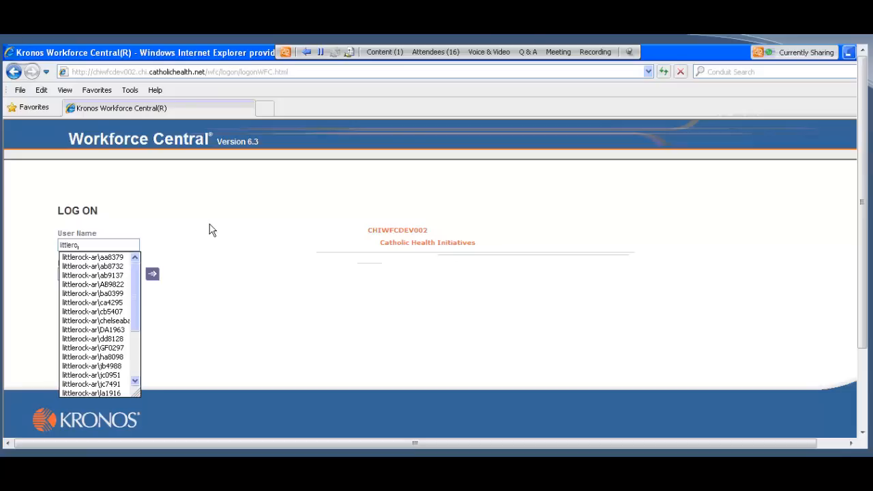
key("Down")
key("Down")
key("Down")
key("Down")
key("Down")
key("Down")
key("Down")
key("Down")
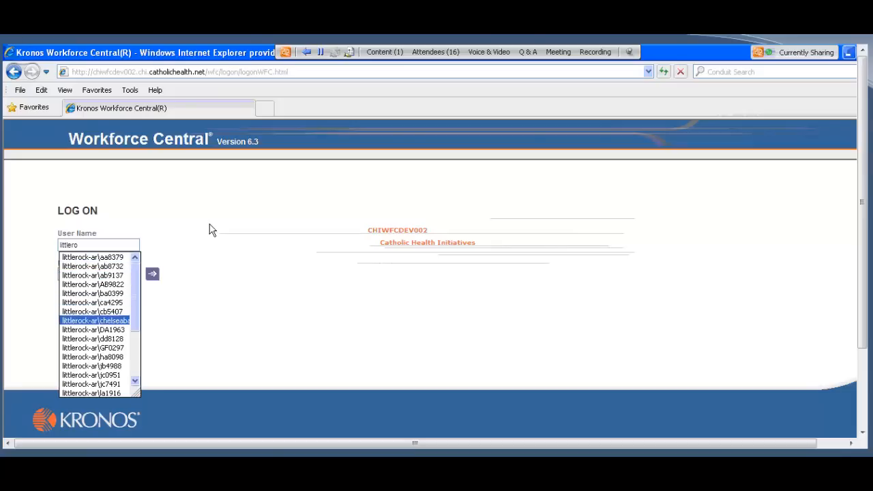
key("Down")
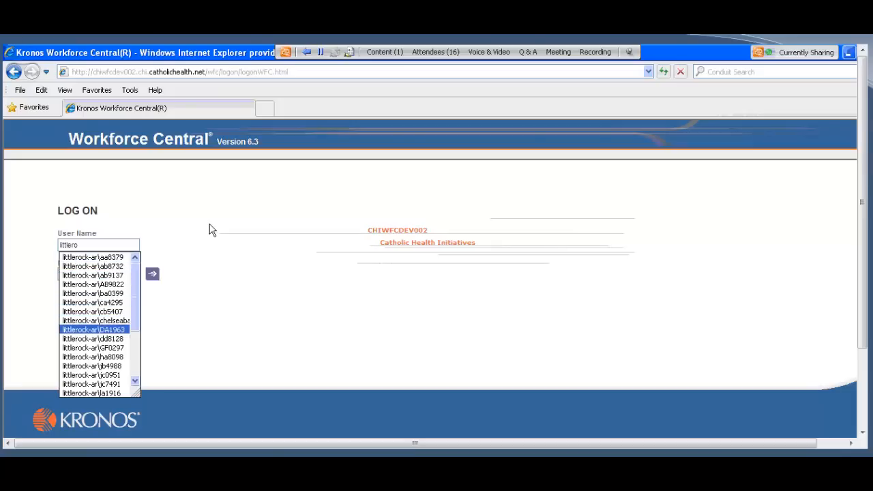
key("Up")
key("Up")
key("Up")
key("Return")
key("Tab")
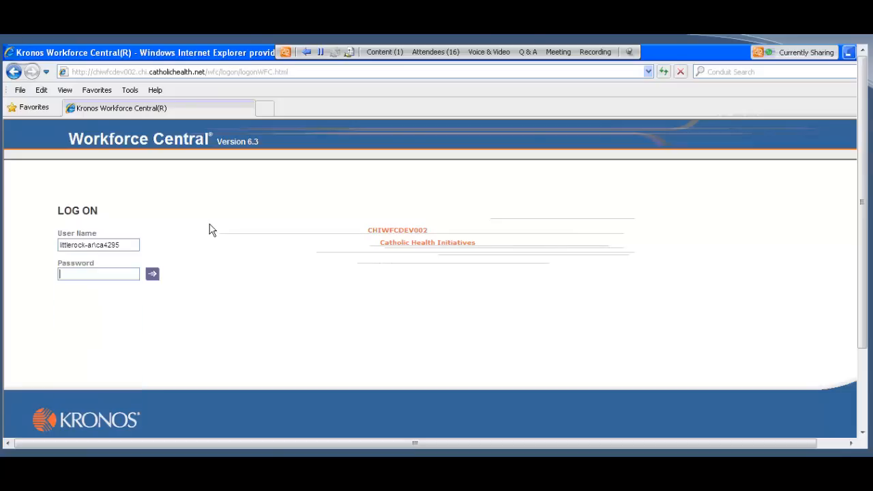
type("******")
key("Return")
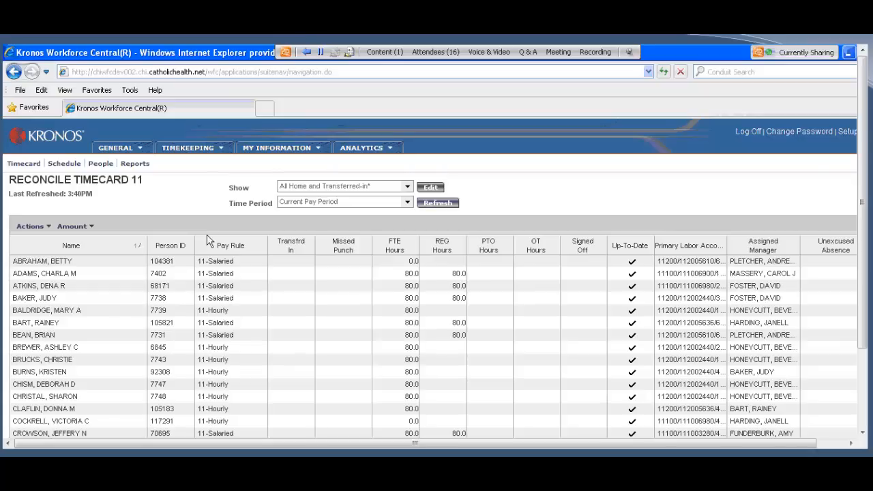
Step: Open the Supervisor_Delegation task from the Inbox, accept the delegation, and save and close the form
left_click(116, 150)
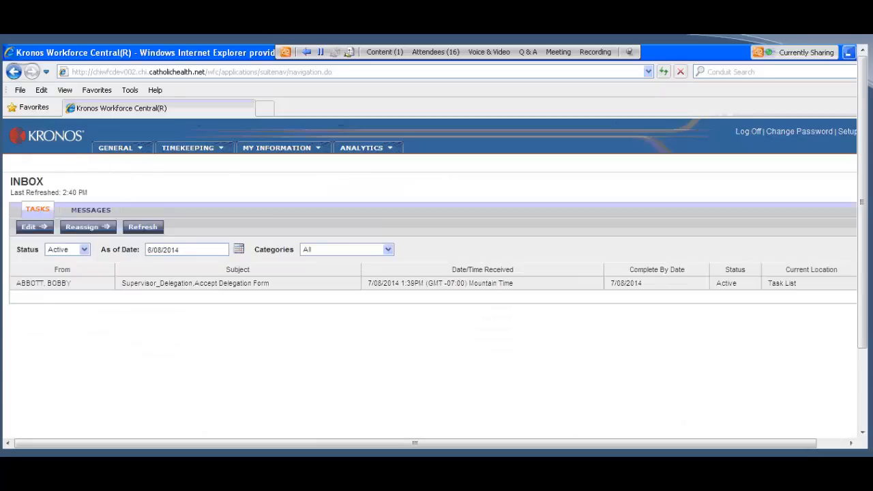
double_click(184, 287)
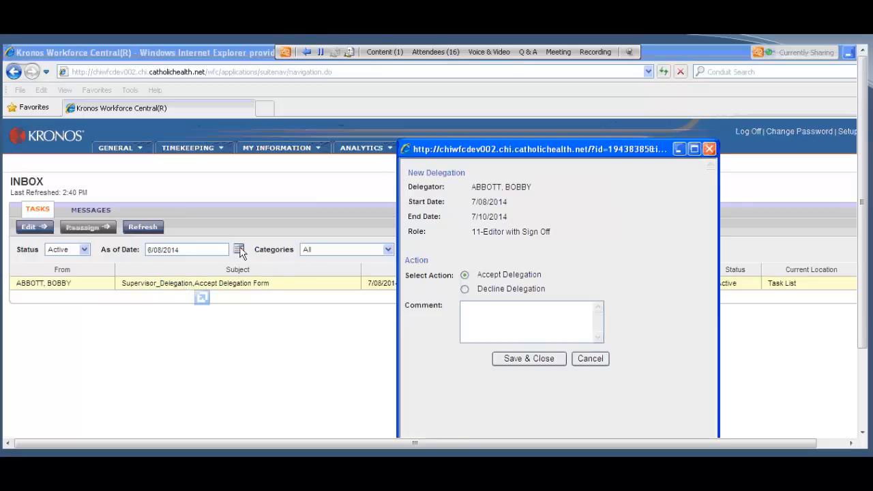
left_click_drag(479, 141, 471, 78)
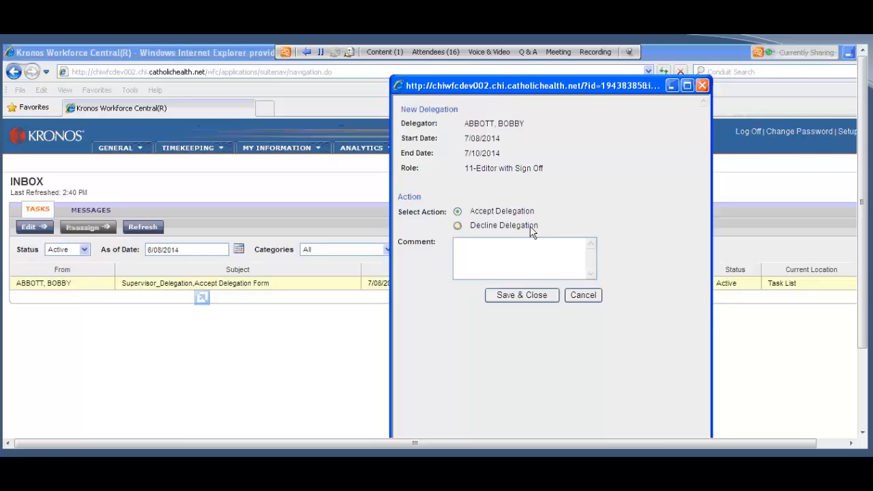
left_click(536, 297)
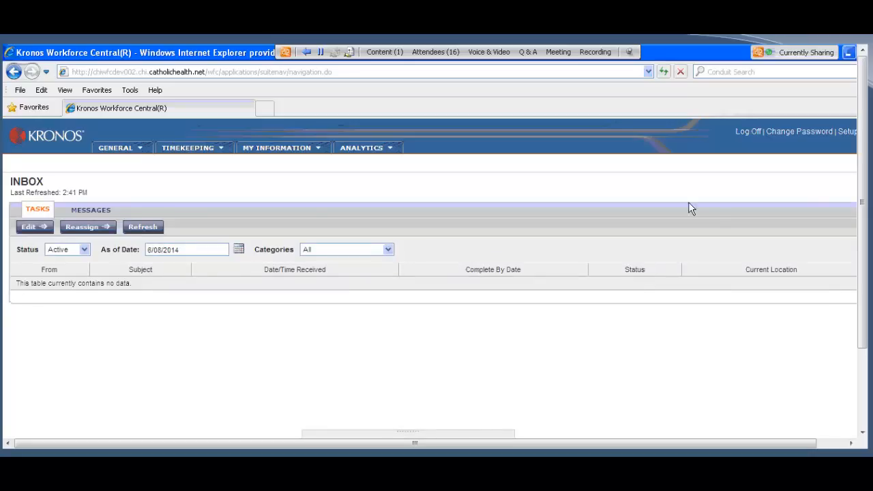
Step: Log off and log back on as the delegate with the delegate's user name and password
left_click(747, 133)
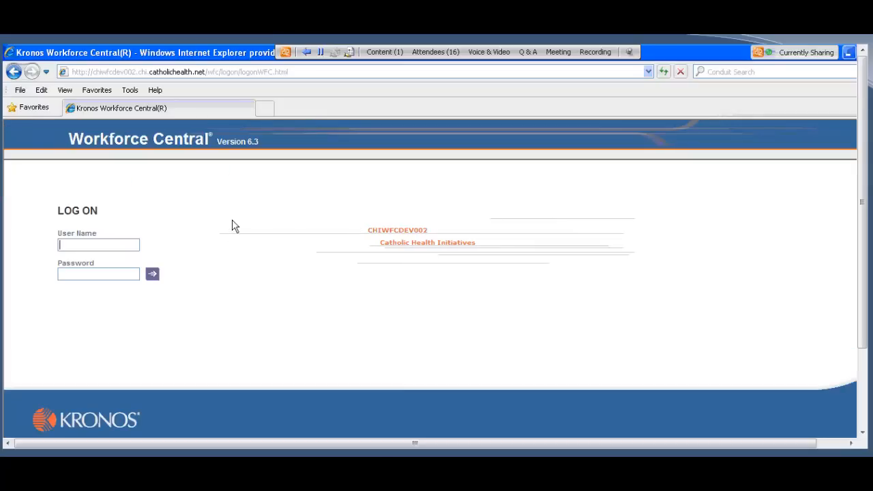
type("little")
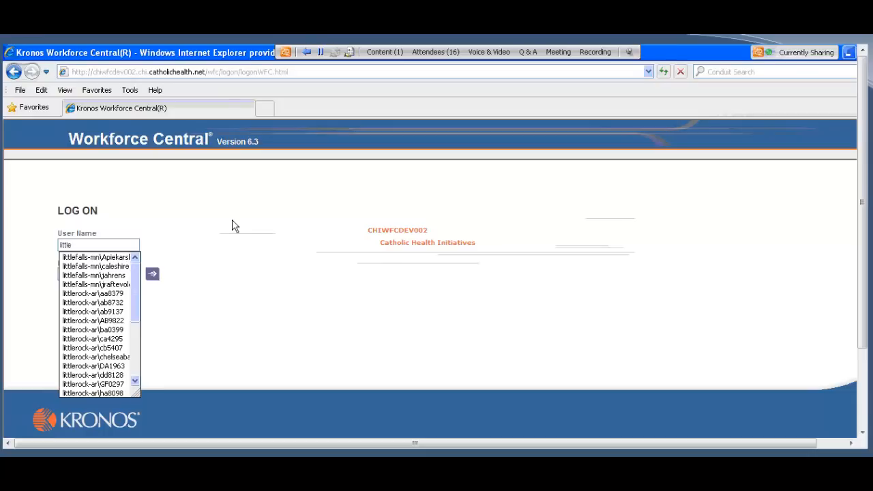
type("r")
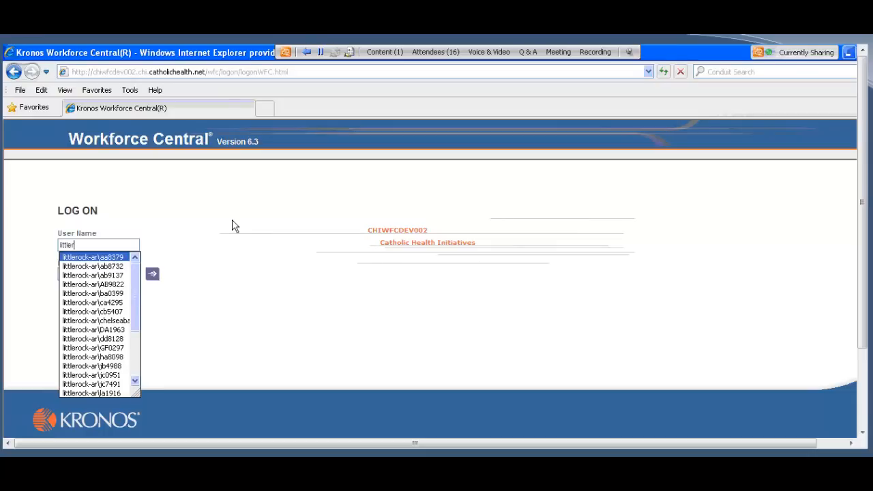
key("Tab")
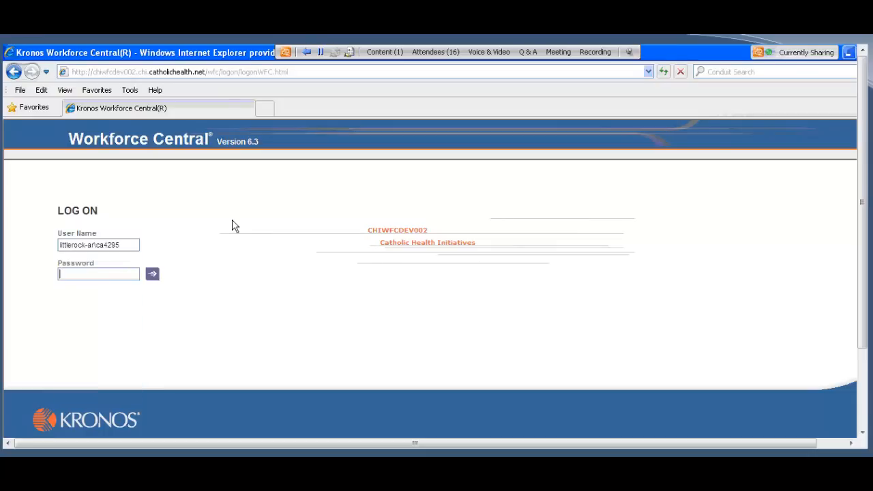
type("******")
key("Return")
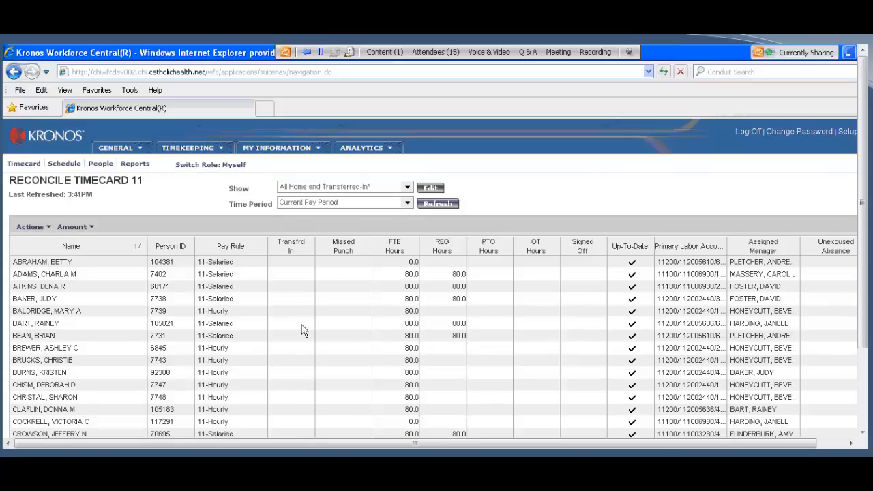
Step: Switch role from Myself to the delegating manager's 11-Editor with Sign Off role
left_click(196, 166)
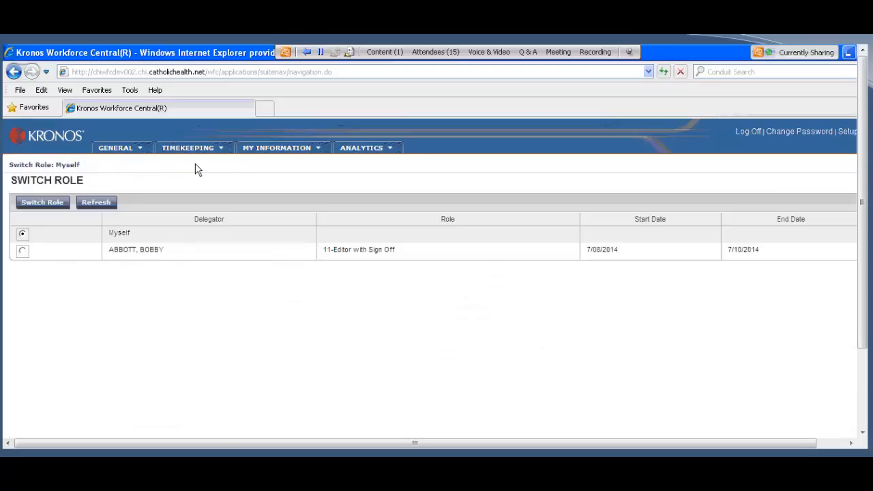
left_click(22, 251)
left_click(42, 204)
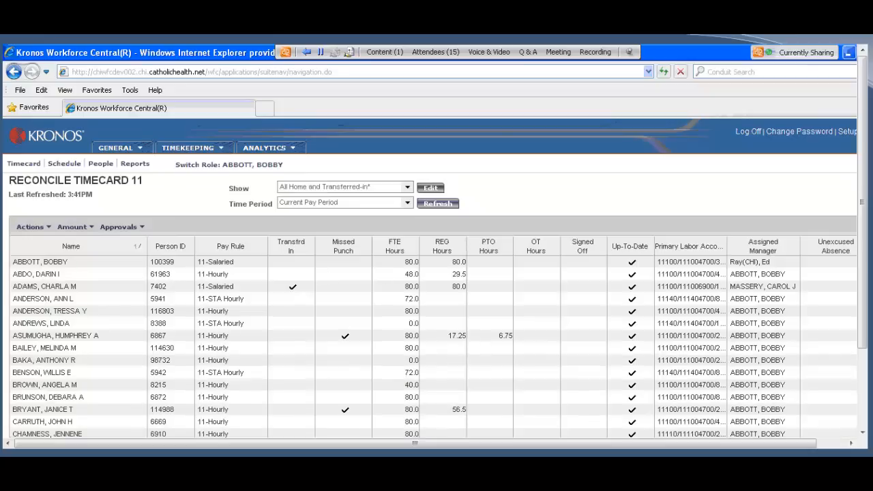
Step: Look through the delegator's employees in Reconcile Timecard 11 and open the timecard of the first one with a missed punch
scroll(365, 288, "down", 3)
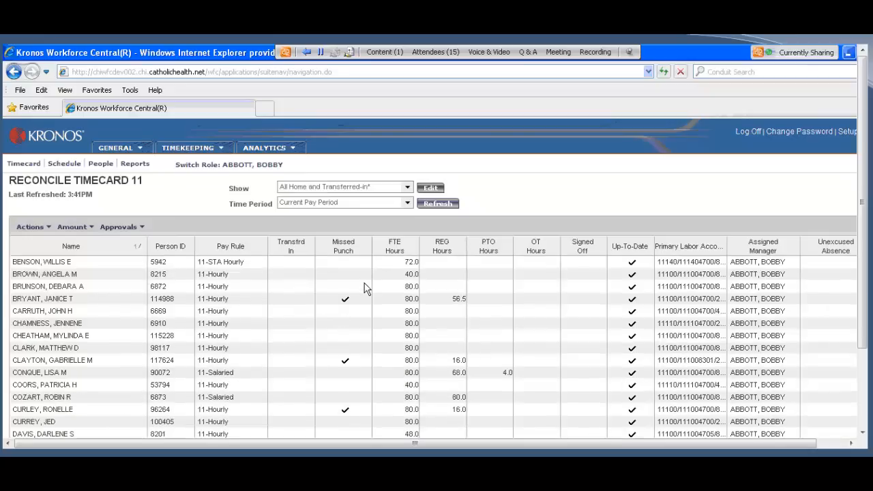
scroll(364, 289, "up", 3)
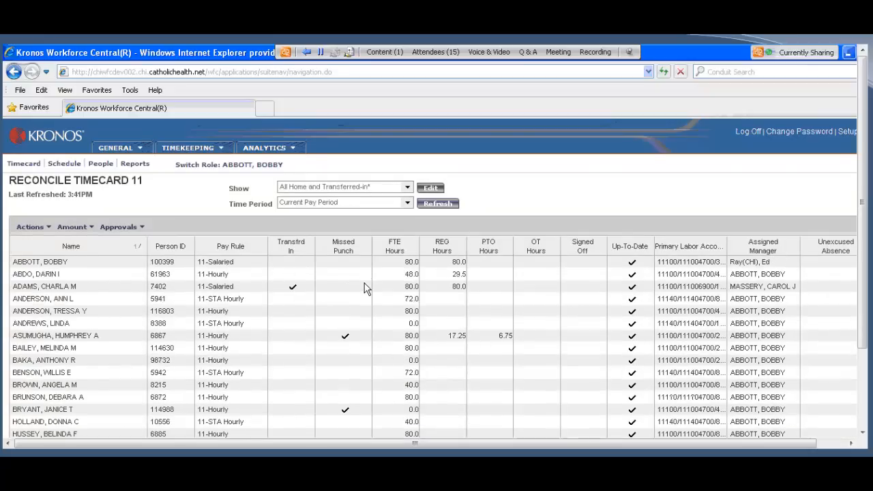
double_click(73, 338)
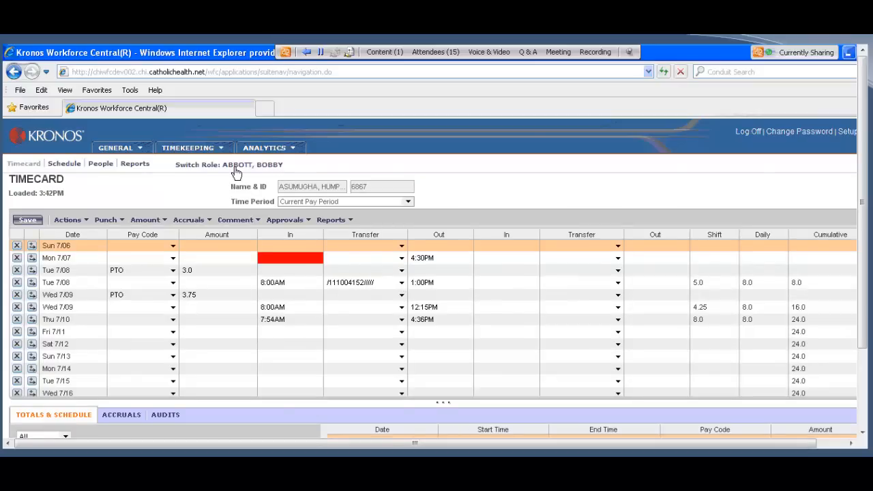
Step: Open Pay Period Close 11 and select five consecutive employees, starting with the last one marked as director signed off
left_click(187, 150)
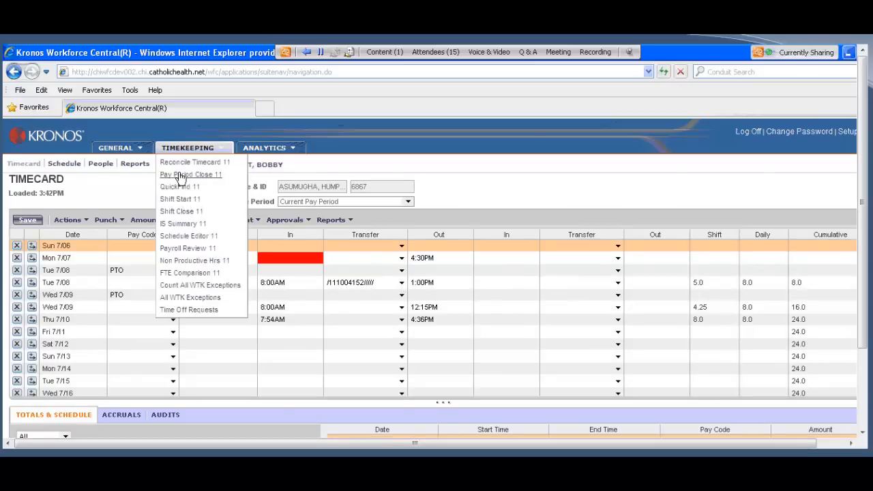
left_click(181, 175)
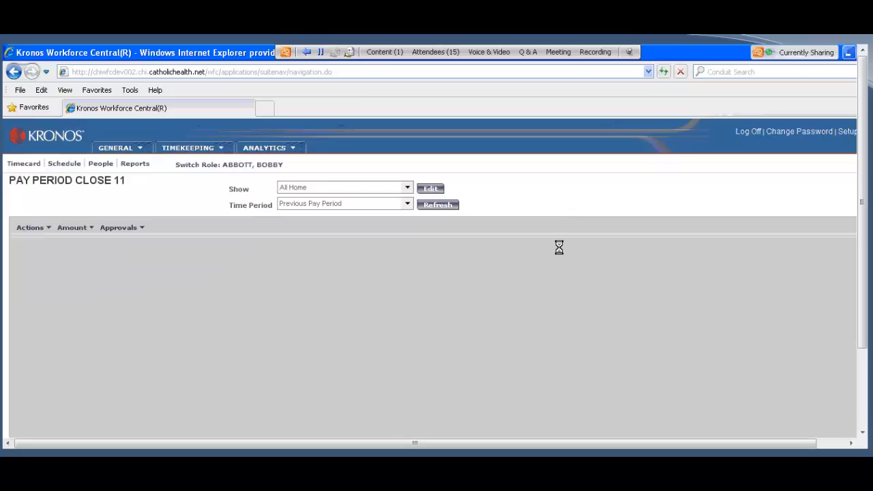
left_click_drag(78, 353, 71, 399)
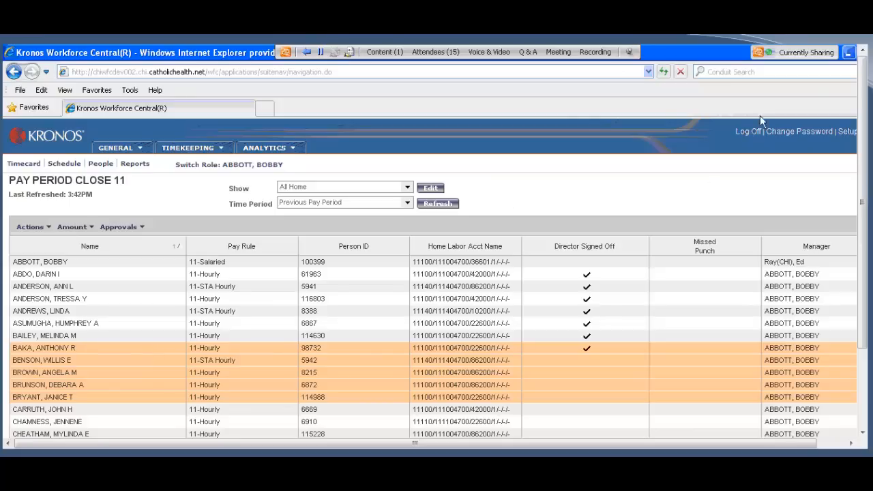
Step: Log off the delegate and log on with the delegating manager's user name and password
left_click(752, 134)
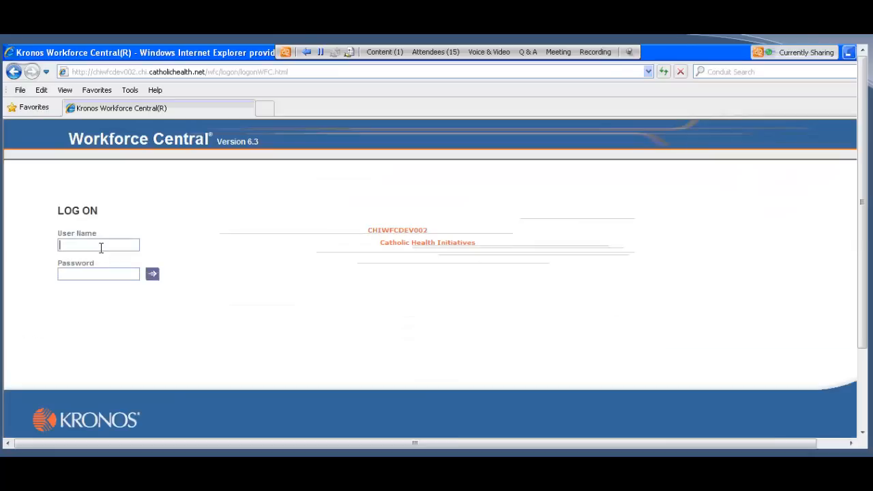
left_click(101, 245)
type("littlero")
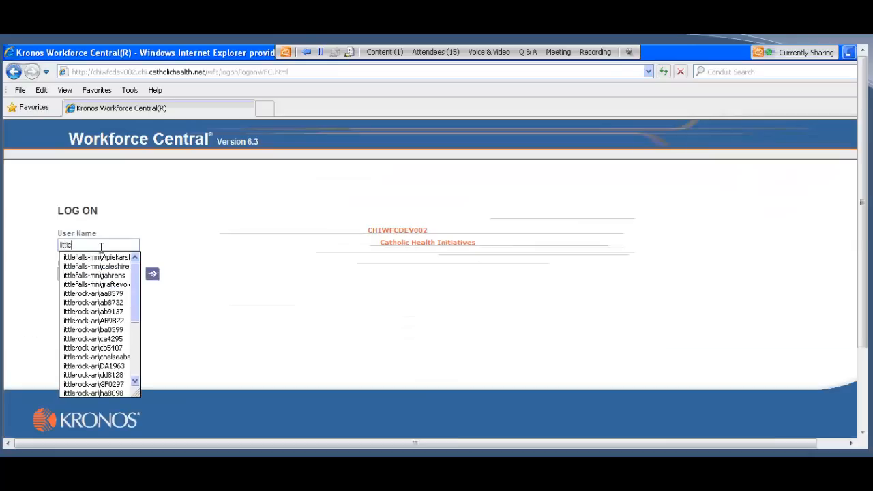
key("Down")
key("Down")
key("Down")
key("Down")
key("Down")
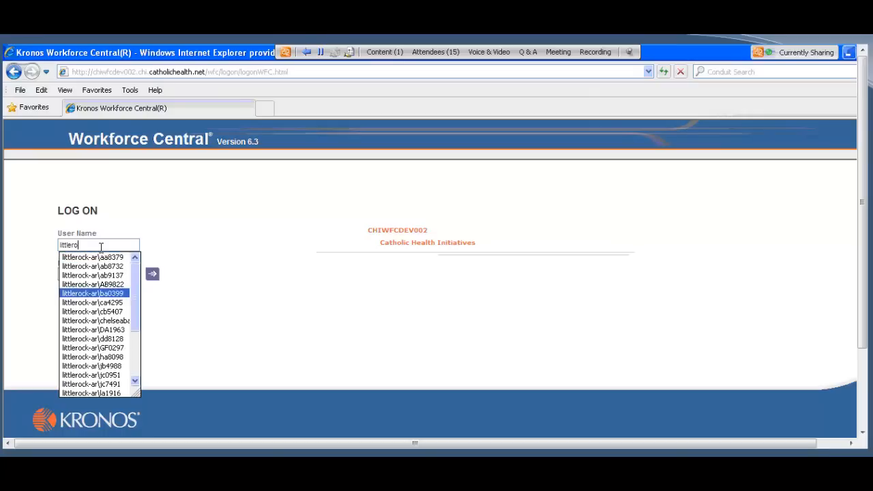
key("Tab")
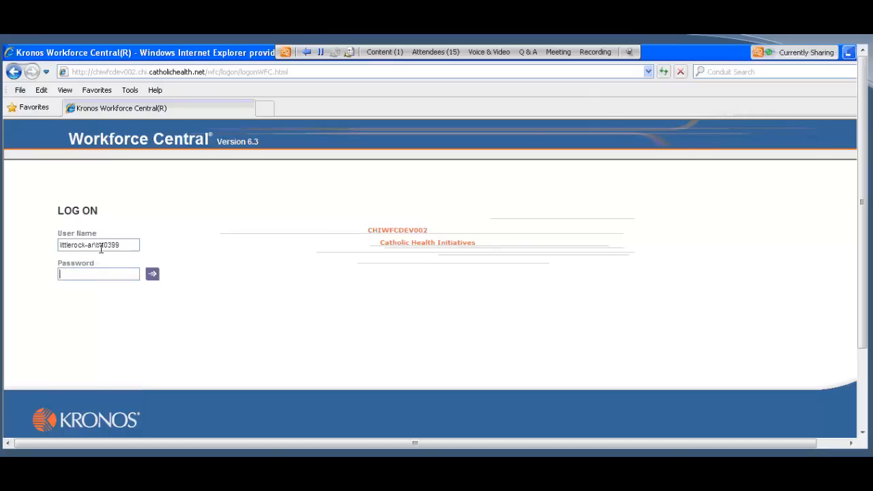
type("*******")
key("Return")
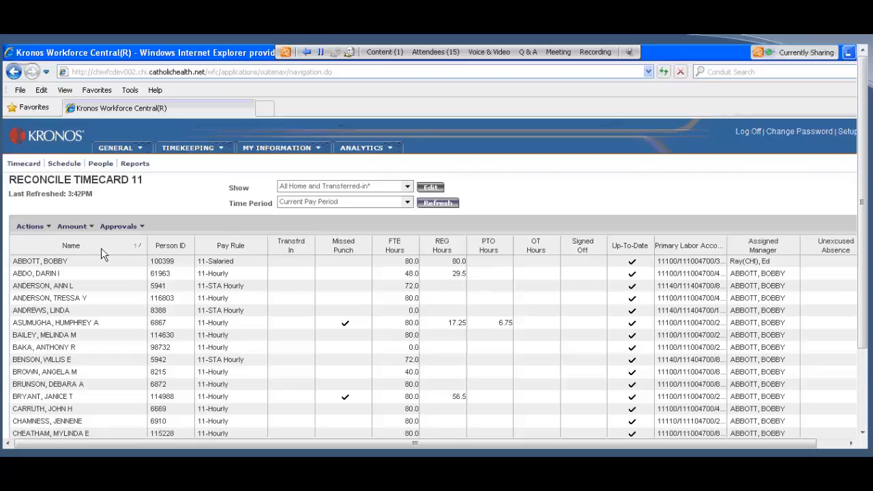
Step: Open the Reports page in Internet Explorer and also in the Firefox Manager Workspace, and return to Internet Explorer
left_click(125, 153)
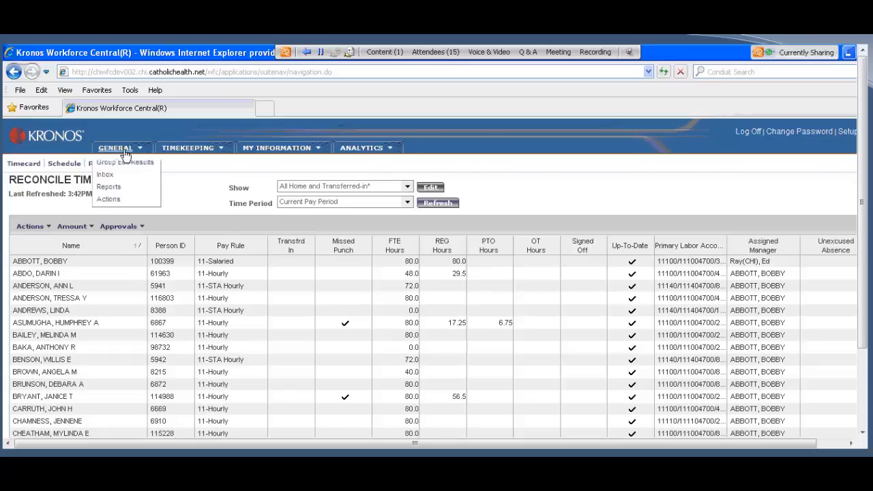
left_click(108, 188)
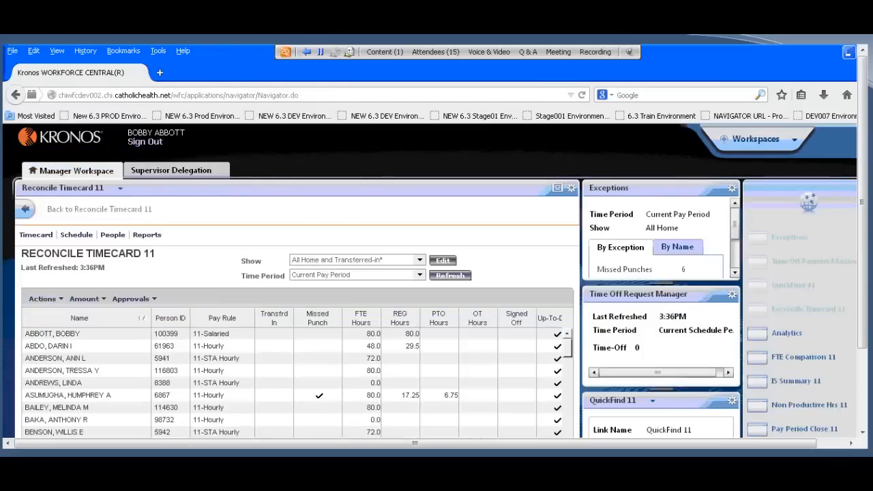
scroll(786, 407, "down", 3)
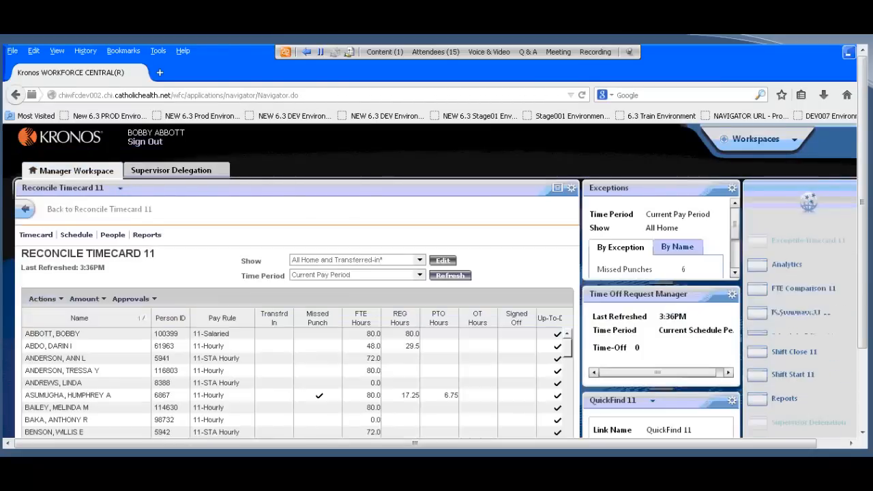
left_click(785, 399)
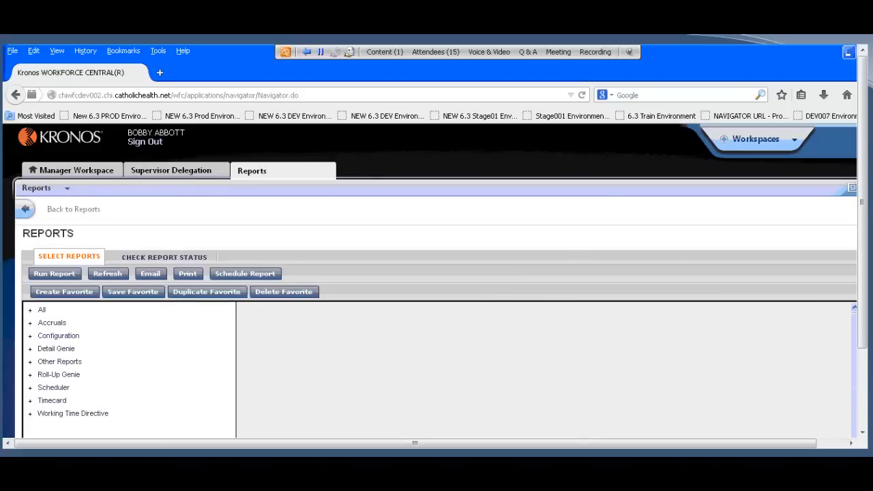
key("alt+Tab")
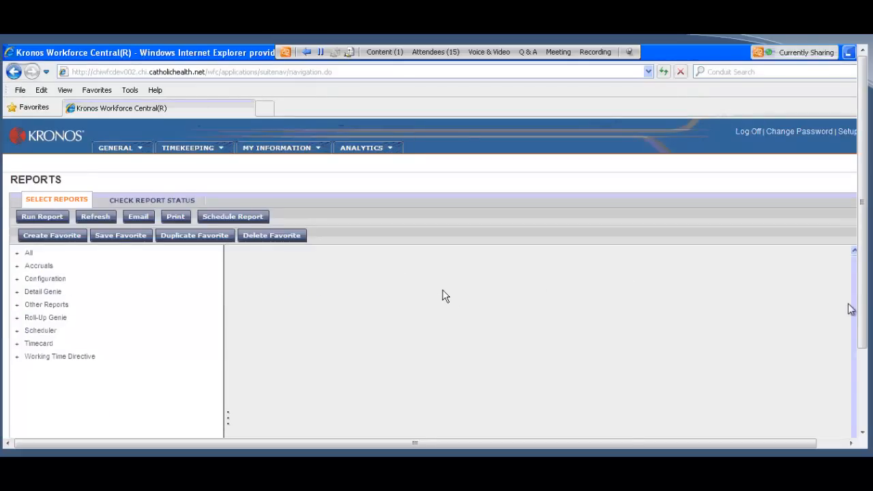
Step: Expand the All report category, look through its reports and select Employee Hours by Labor Account (Excel)
left_click(17, 255)
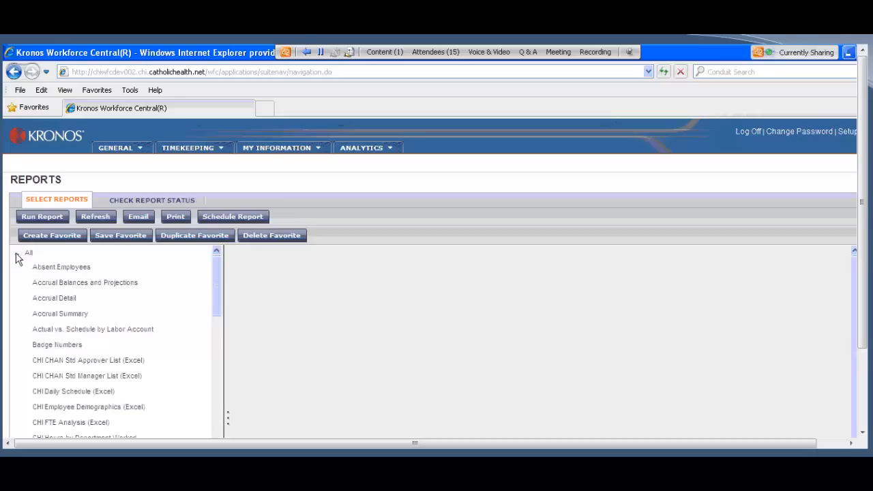
left_click_drag(214, 289, 205, 312)
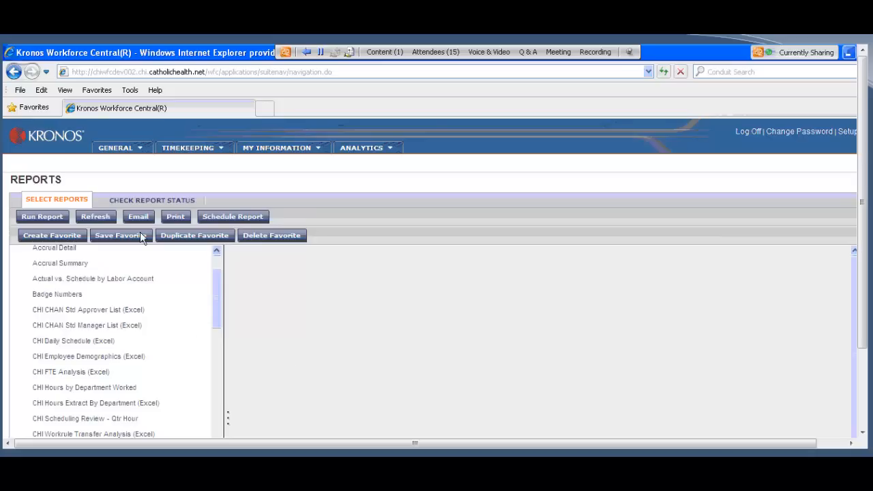
left_click_drag(219, 305, 219, 366)
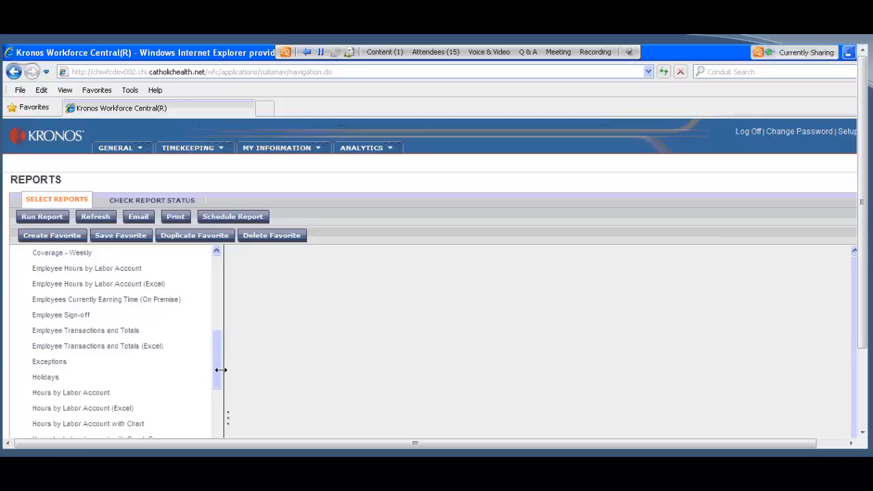
left_click_drag(218, 368, 221, 306)
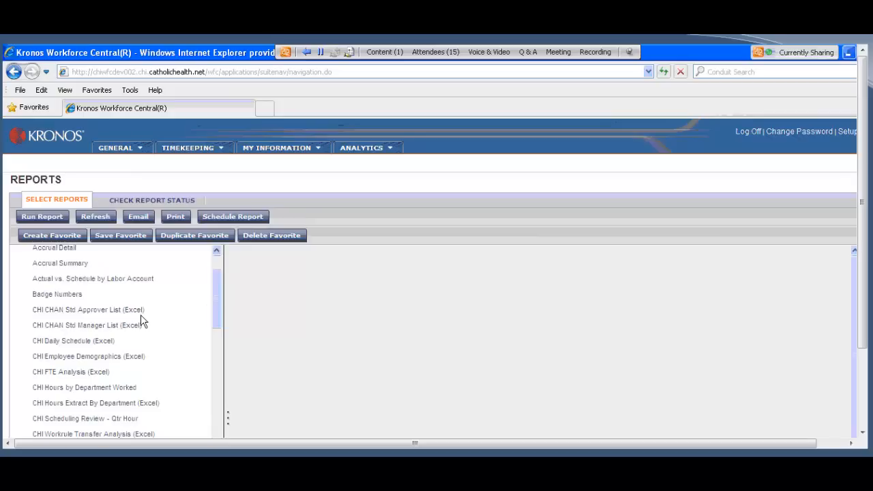
left_click_drag(215, 298, 218, 344)
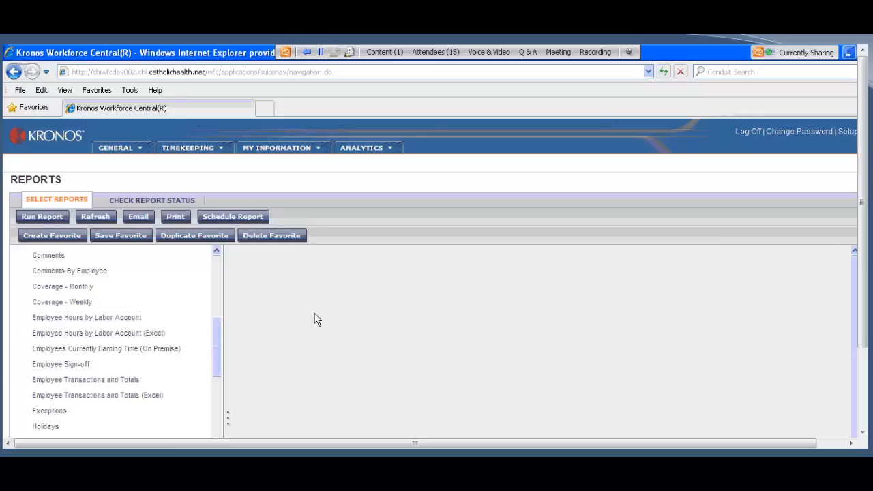
left_click(156, 334)
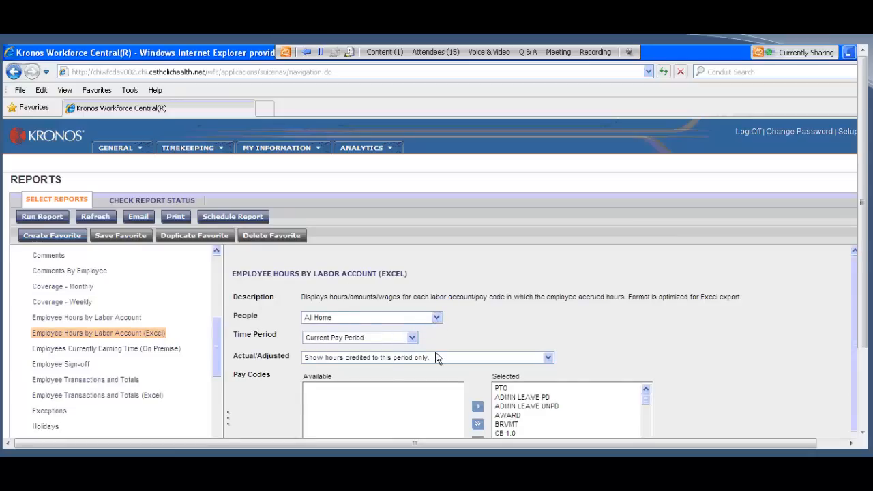
Step: Set the report's time period to Range of Dates, then open the start date calendar and close it without choosing a date
double_click(412, 338)
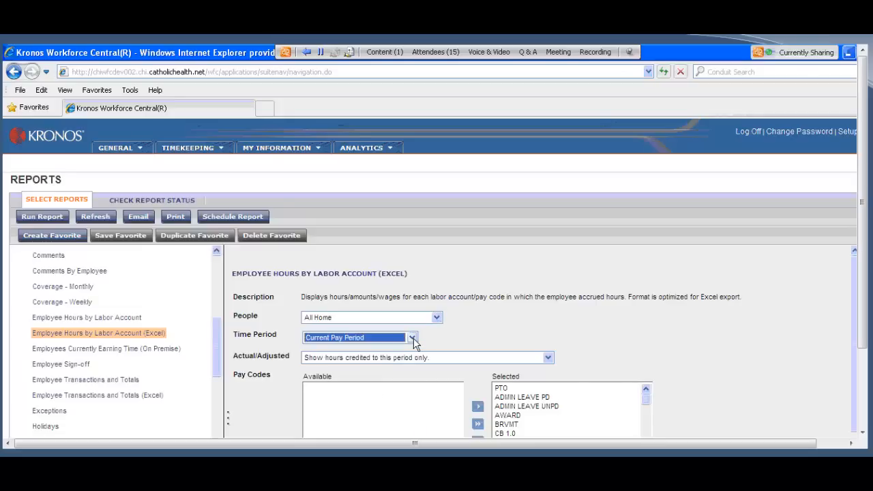
left_click(412, 338)
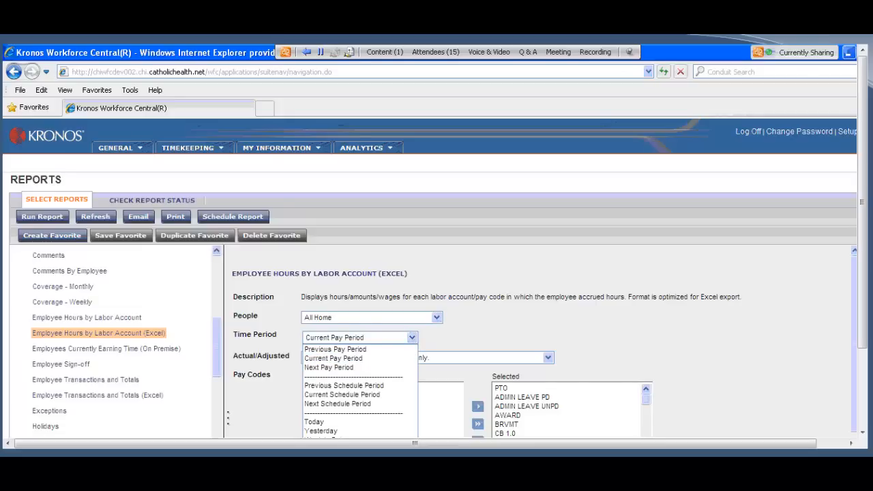
left_click(330, 467)
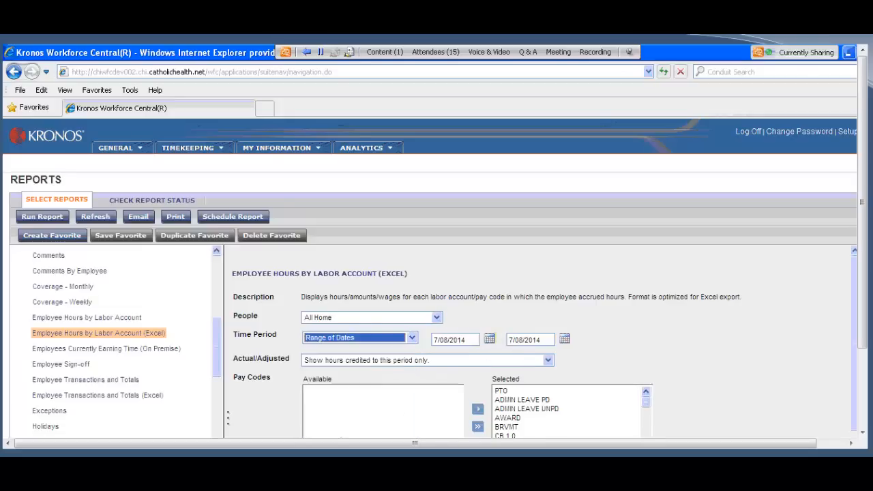
left_click(487, 338)
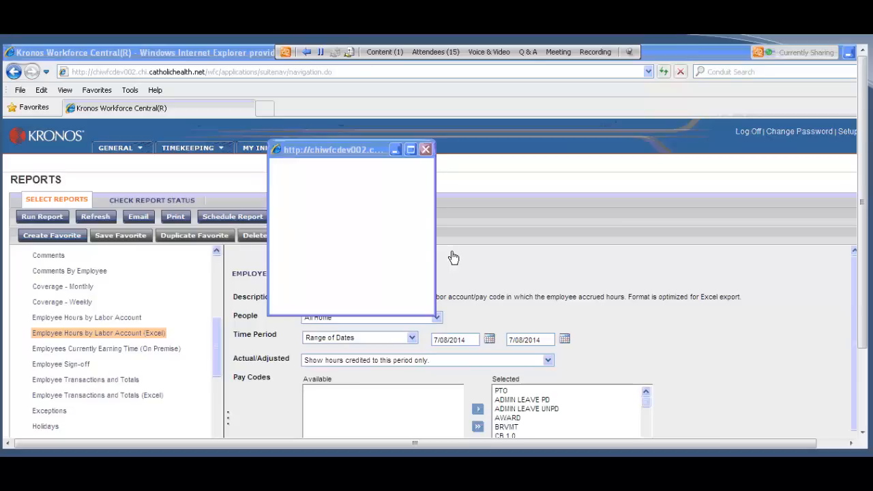
left_click(490, 341)
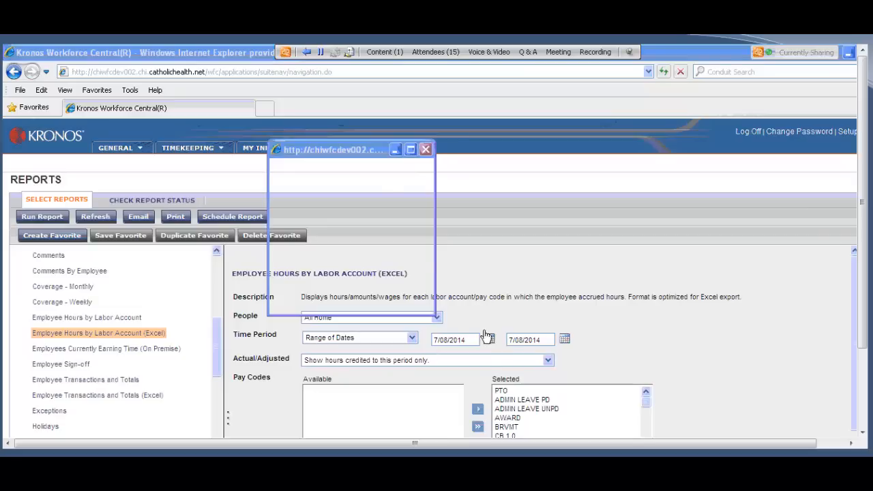
left_click(426, 150)
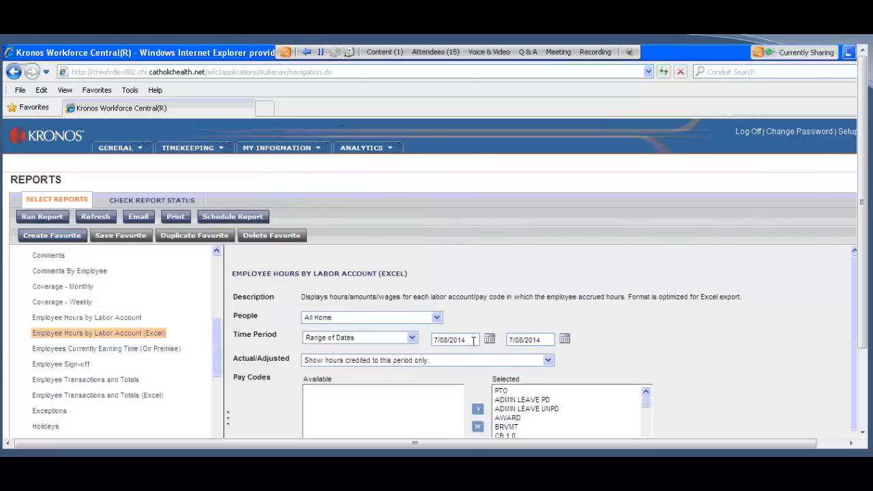
Step: Set the date range from 3/29/2014 to 6/23/14 and check the start date in its calendar
left_click_drag(473, 341, 385, 343)
type("3/29/2014")
left_click(543, 340)
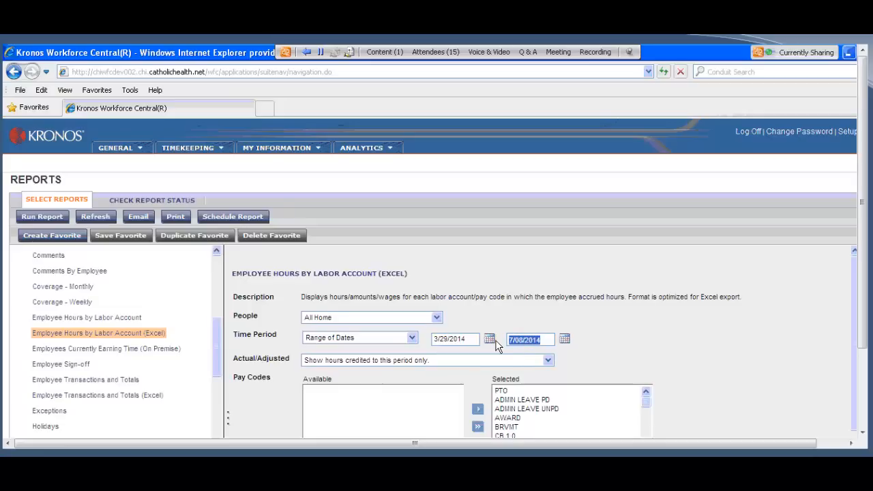
type("6/23/14")
left_click(489, 339)
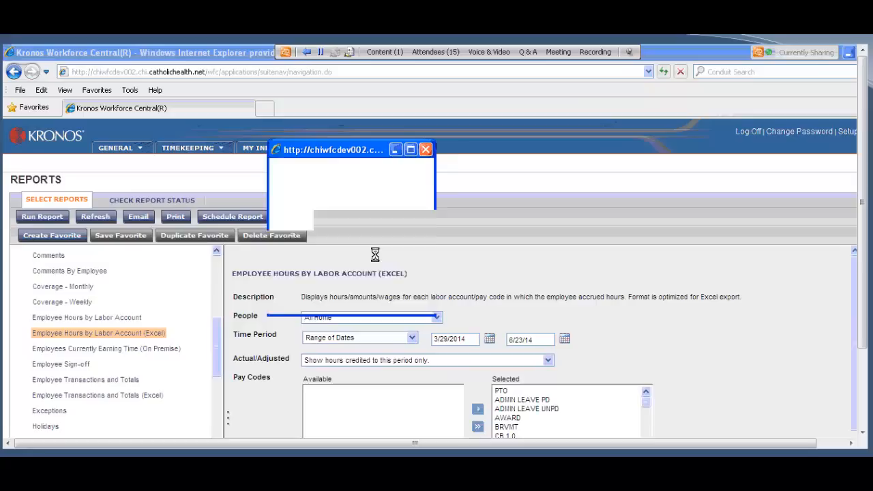
left_click(427, 151)
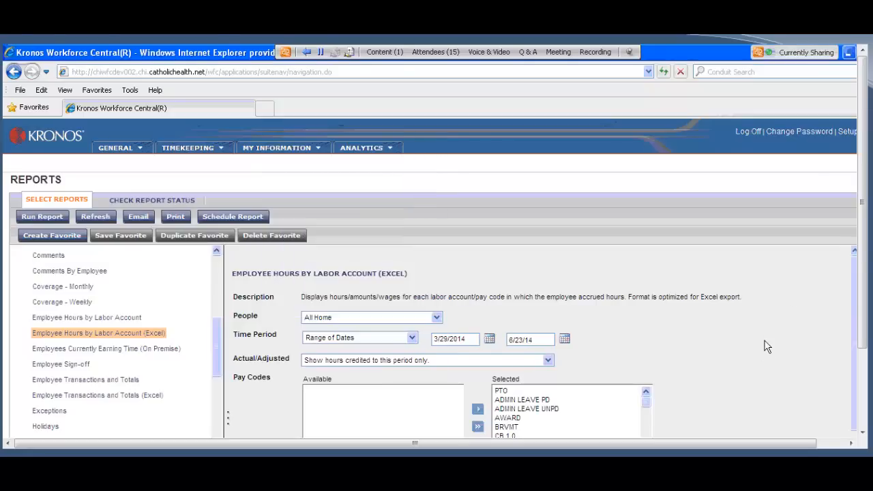
Step: Review the selected pay codes, run the Employee Hours by Labor Account (Excel) report and refresh its status
scroll(703, 352, "down", 2)
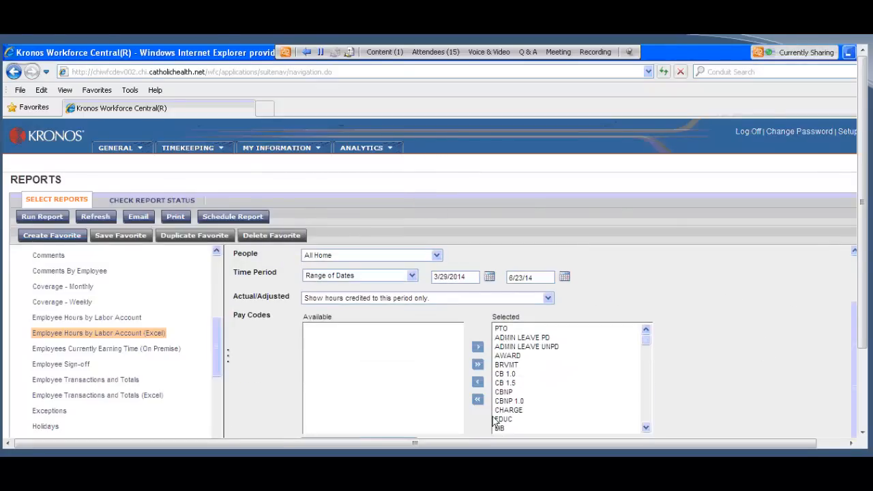
mouse_move(647, 340)
left_mouse_down()
mouse_move(649, 411)
mouse_move(648, 345)
left_mouse_up()
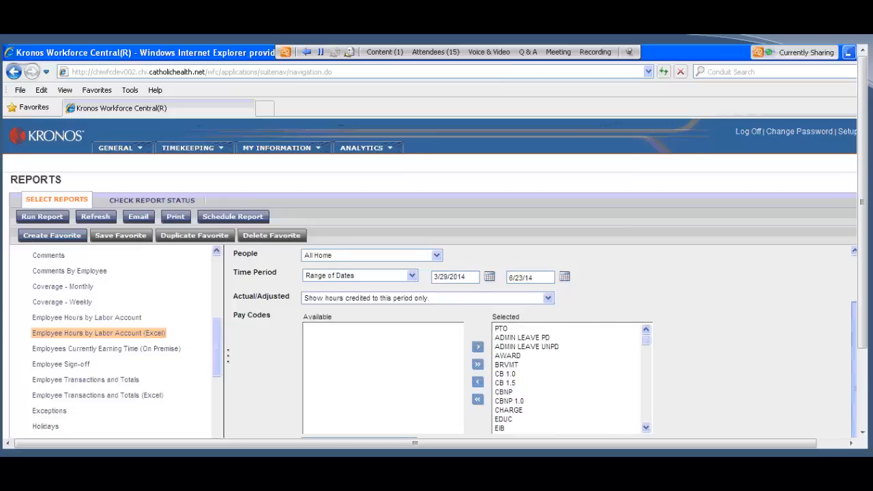
left_click(30, 220)
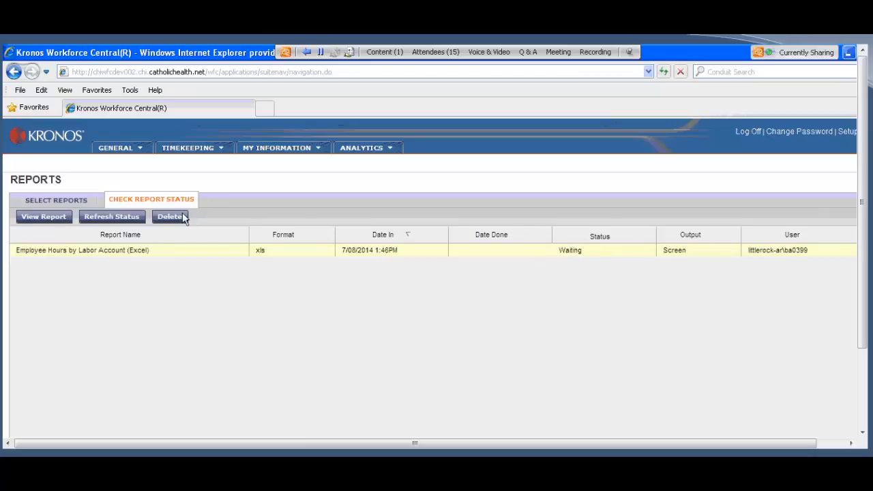
left_click(116, 219)
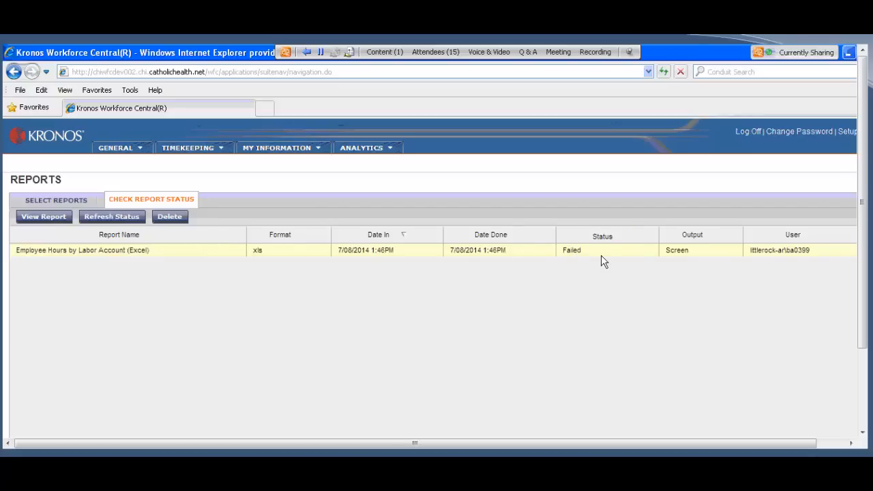
Step: Return to the report selection and choose the Employee Hours by Labor Account report
left_click(75, 203)
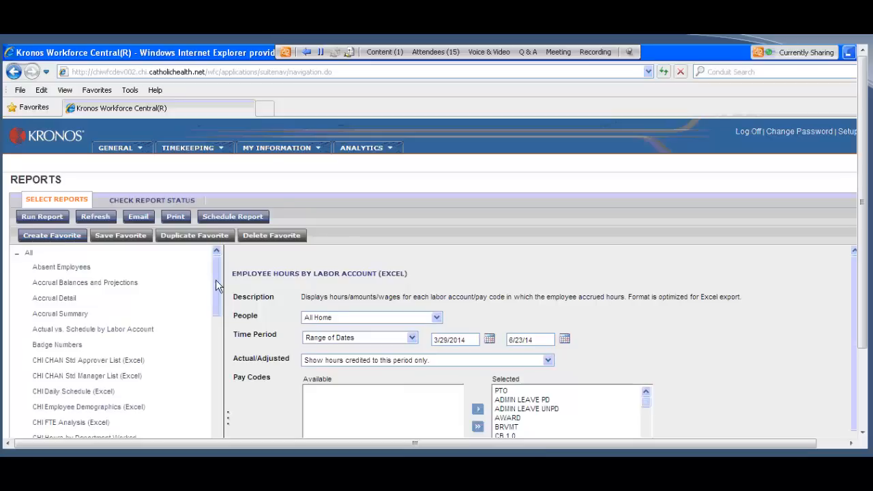
scroll(218, 287, "down", 4)
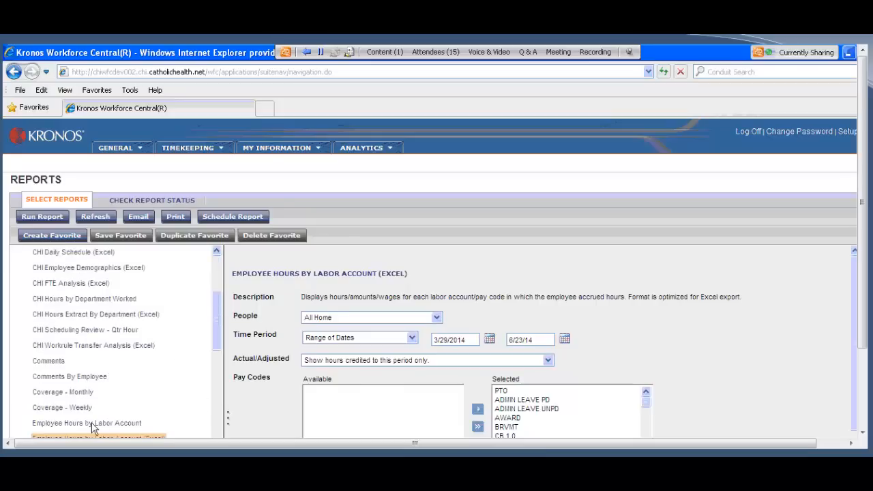
scroll(92, 409, "up", 3)
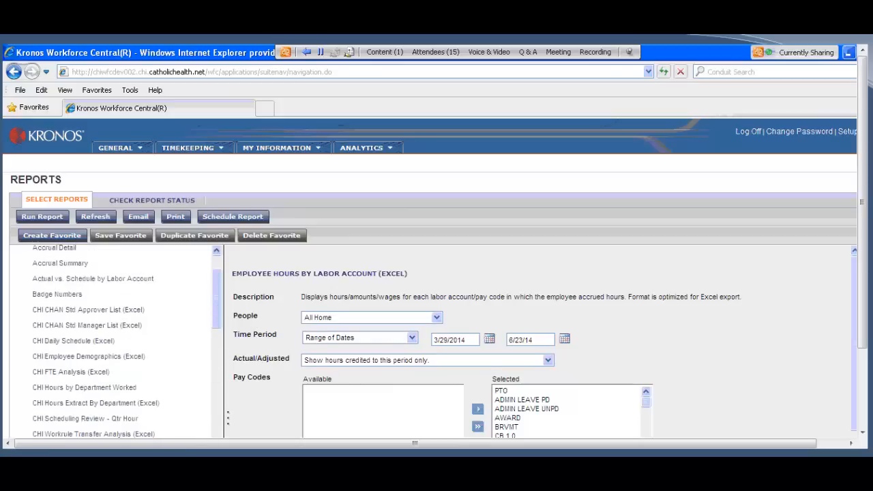
scroll(129, 399, "down", 1)
left_click(126, 388)
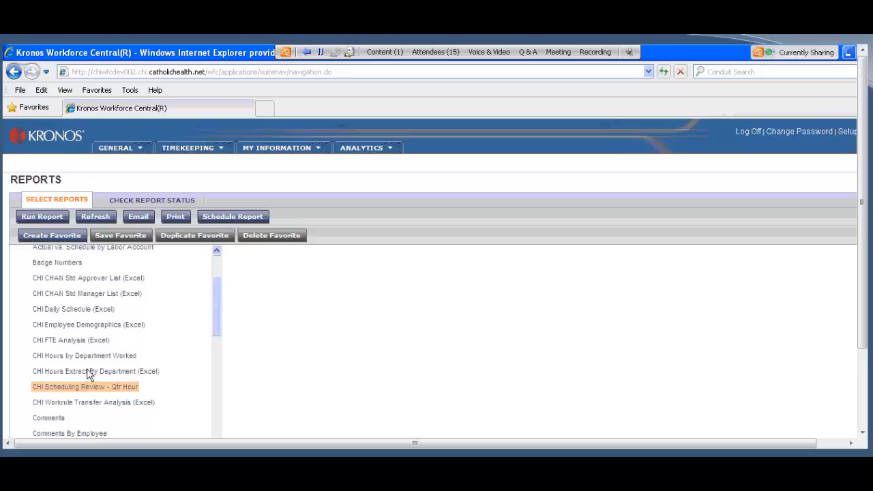
scroll(95, 430, "down", 5)
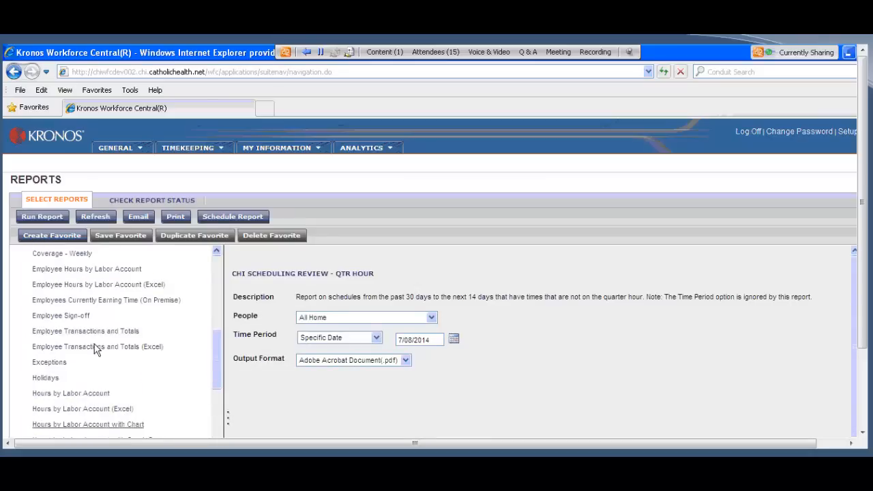
left_click(105, 274)
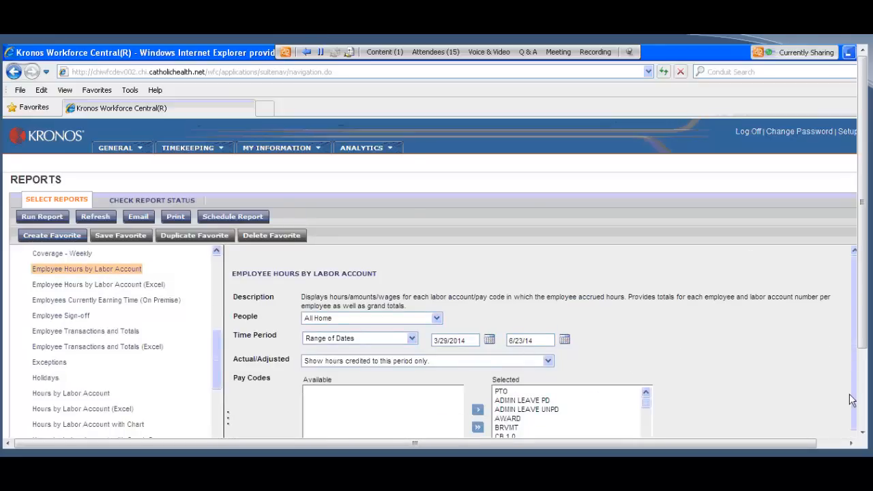
Step: Review the settings of the Employee Hours by Labor Account report and run it
scroll(845, 411, "down", 2)
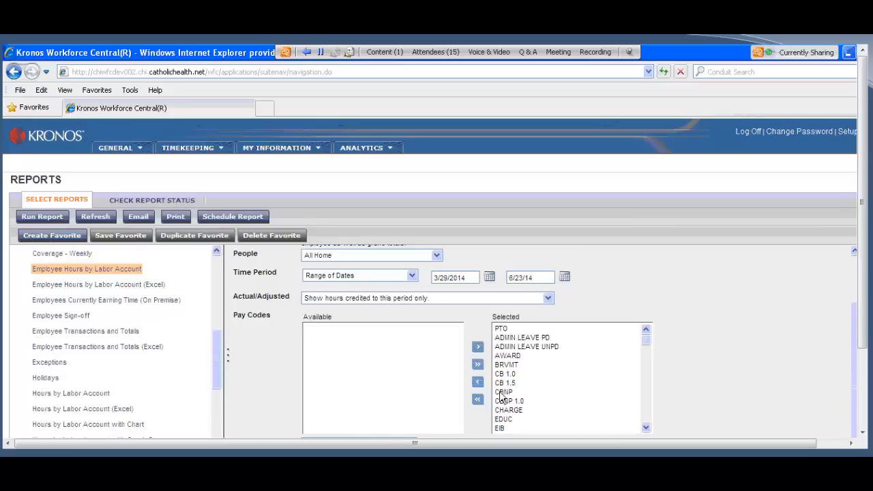
scroll(512, 402, "up", 1)
scroll(396, 333, "up", 2)
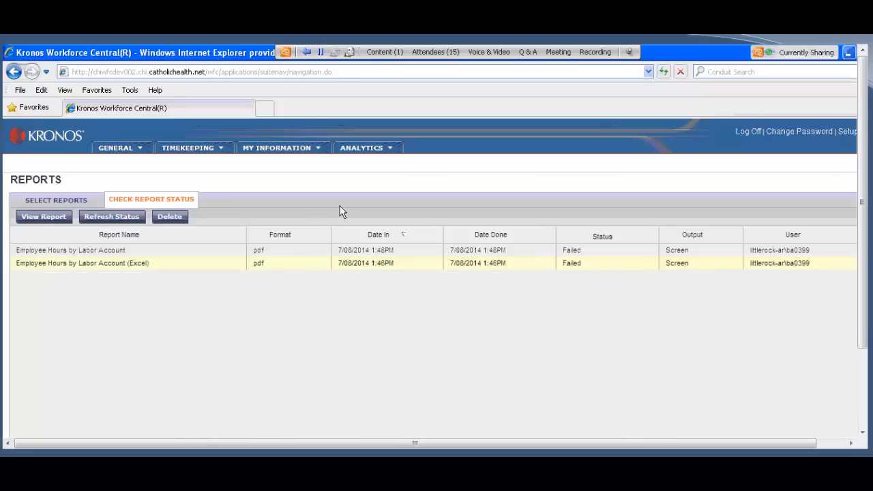
Step: Return to the report selection, choose Employee Hours by Labor Account (Excel) and review its settings
left_click(54, 203)
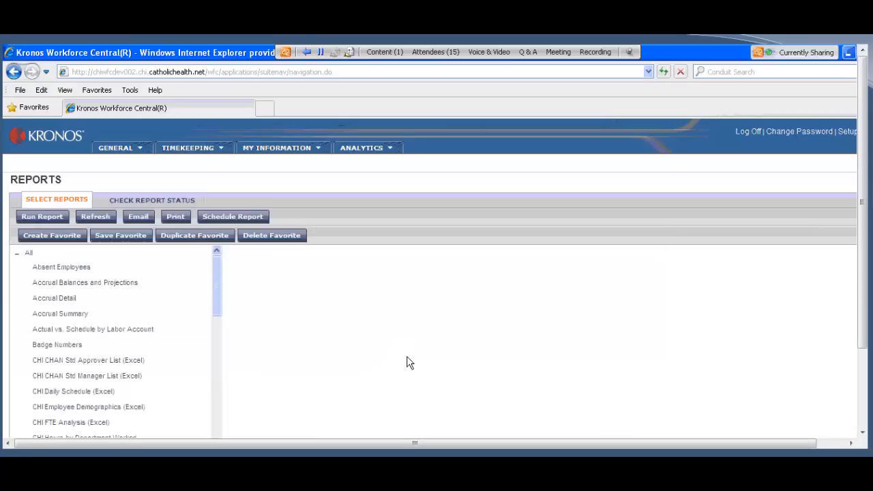
left_click_drag(217, 299, 213, 344)
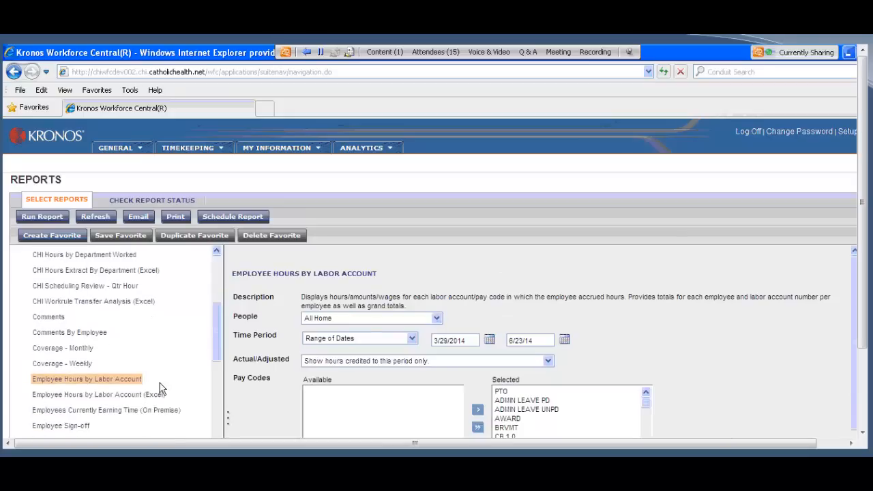
left_click(118, 395)
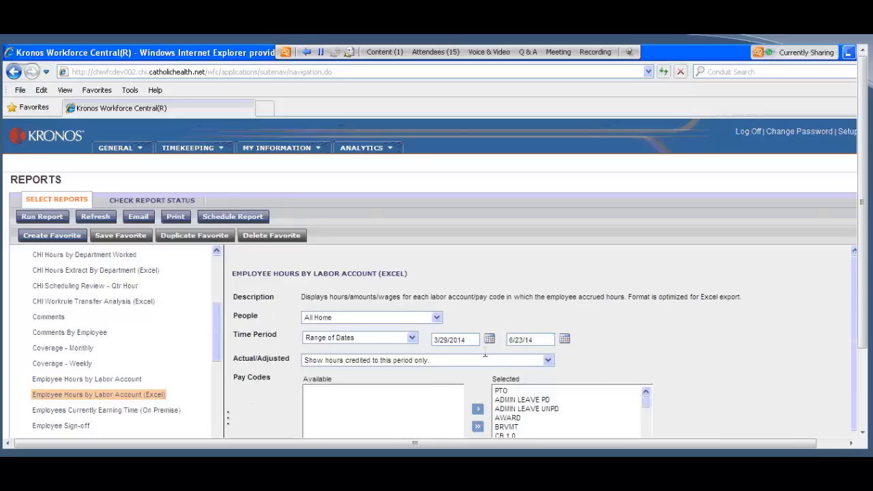
left_click_drag(855, 314, 854, 359)
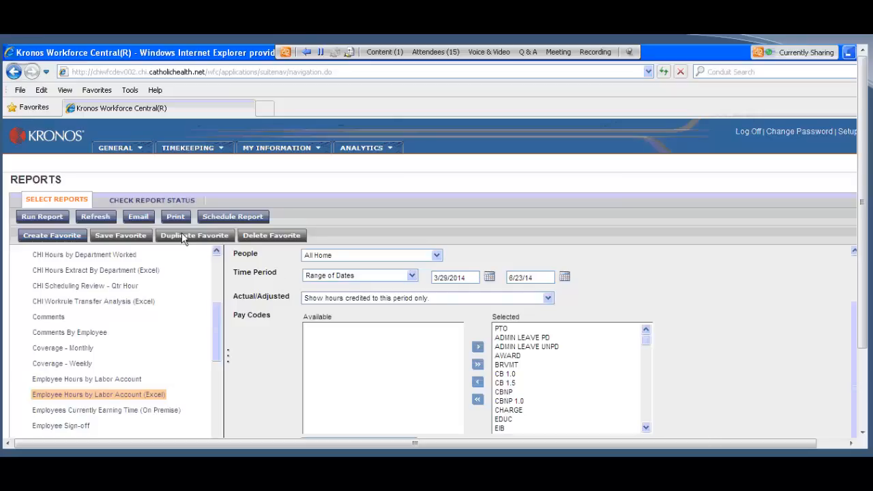
Step: Email the Employee Hours by Labor Account (Excel) report, entering the recipient's e-mail address
left_click(139, 217)
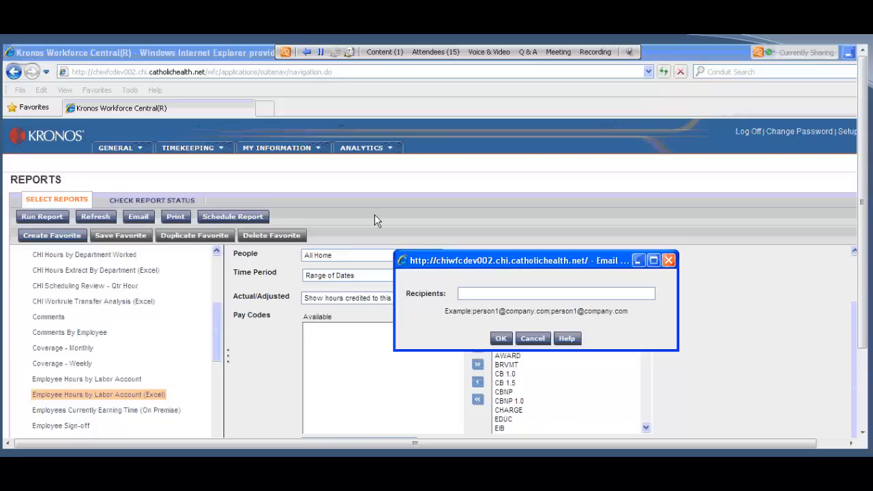
left_click(481, 292)
type("ed")
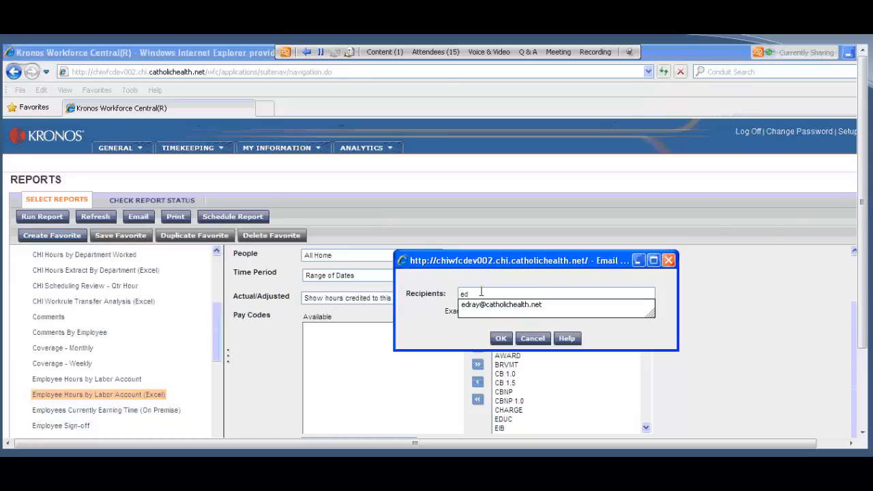
key("Down")
key("Return")
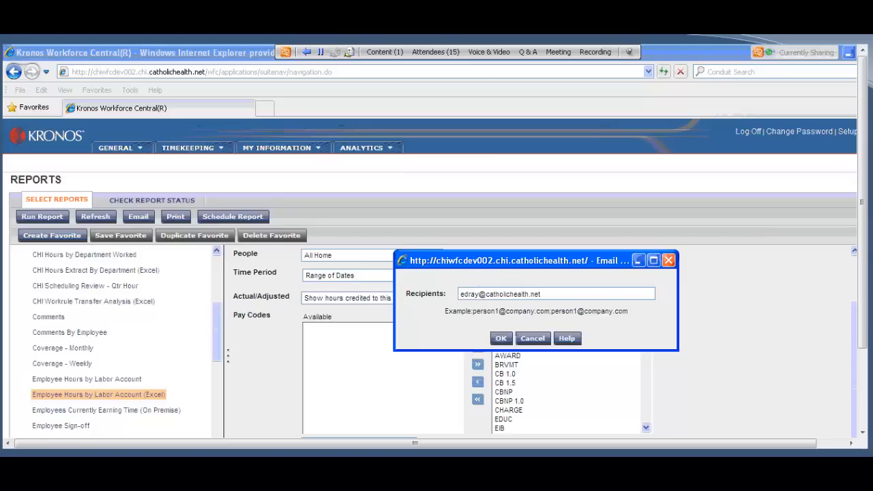
left_click(500, 338)
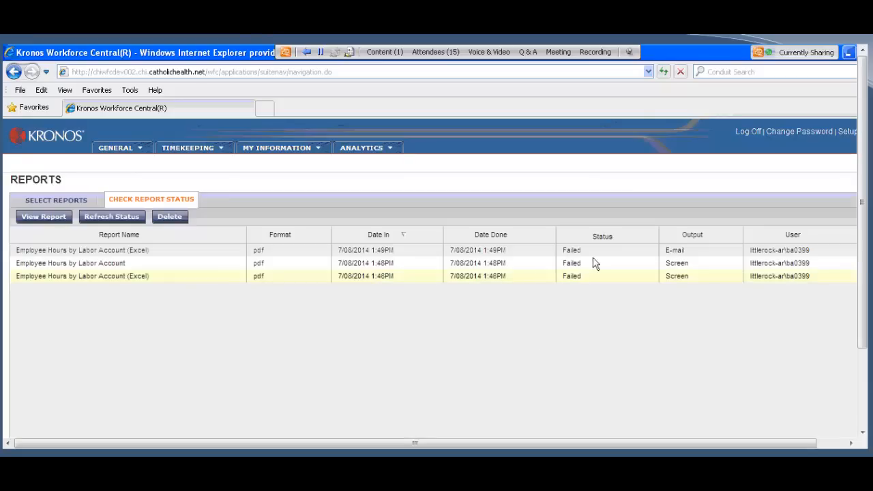
Step: Open the emailed report from the status list to read its processing details, then close it
left_click(537, 254)
double_click(536, 253)
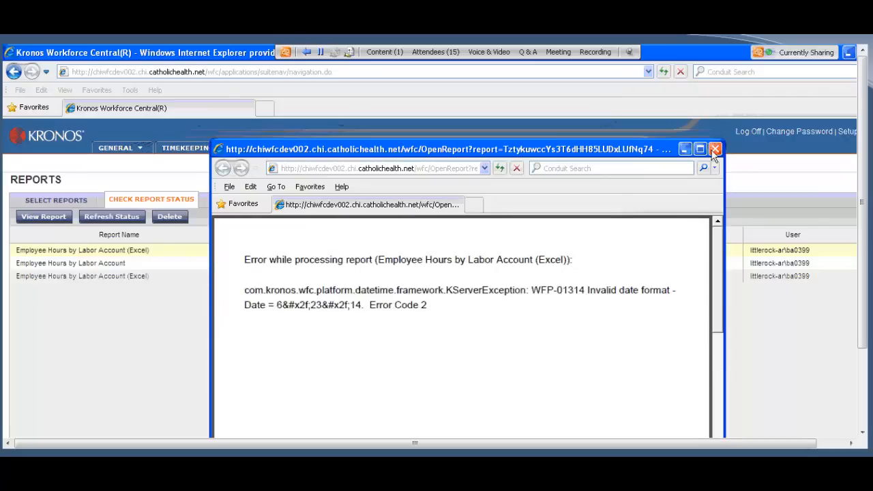
left_click(714, 149)
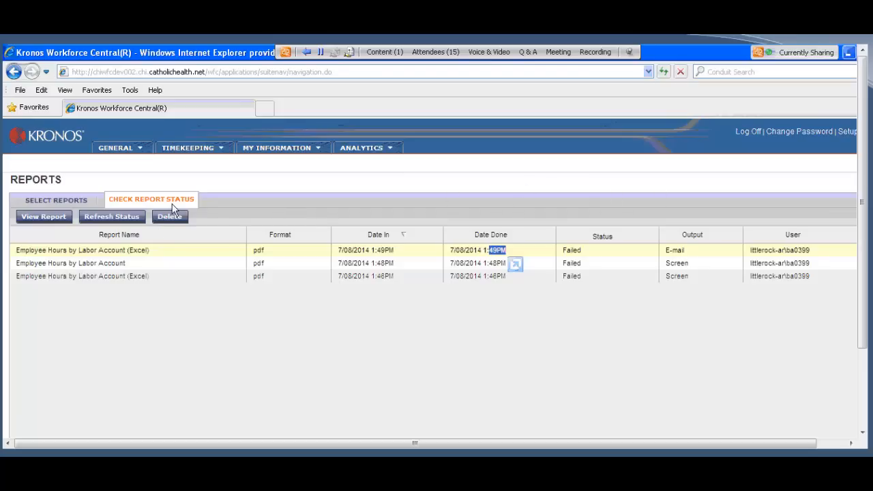
Step: Return to the report selection and review the settings of the Employee Hours by Labor Account (Excel) report again
left_click(30, 200)
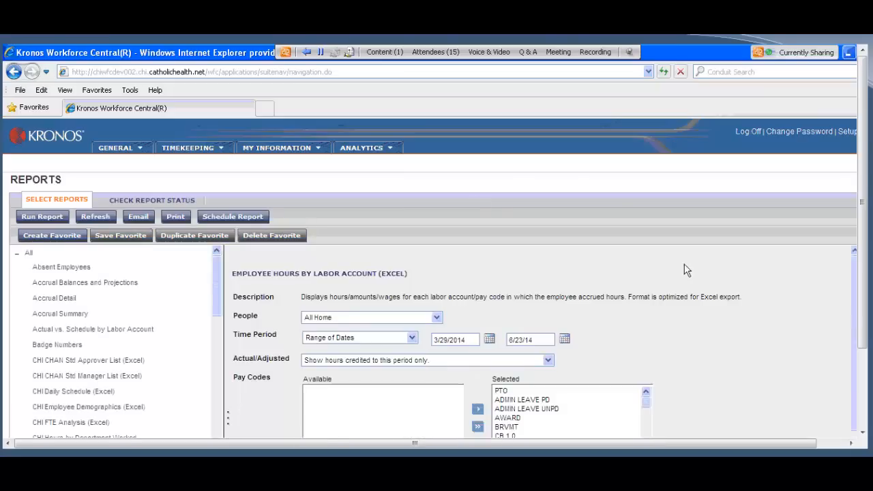
left_click_drag(853, 341, 844, 409)
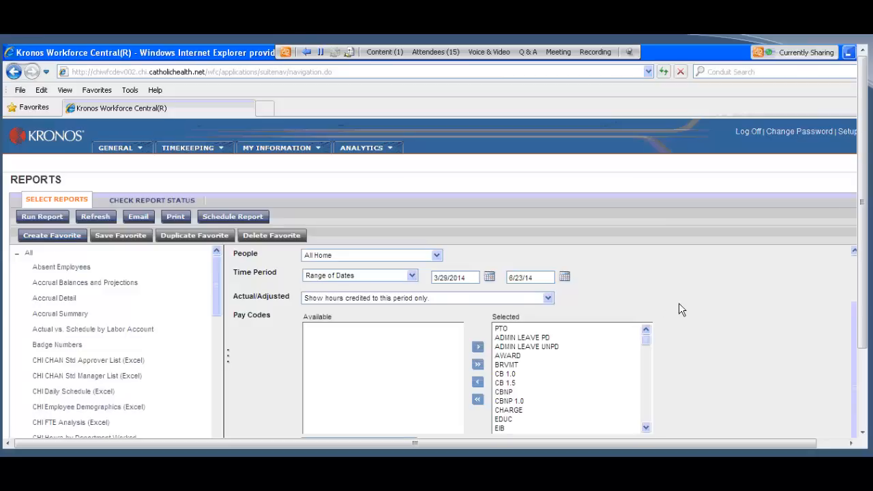
scroll(680, 309, "up", 1)
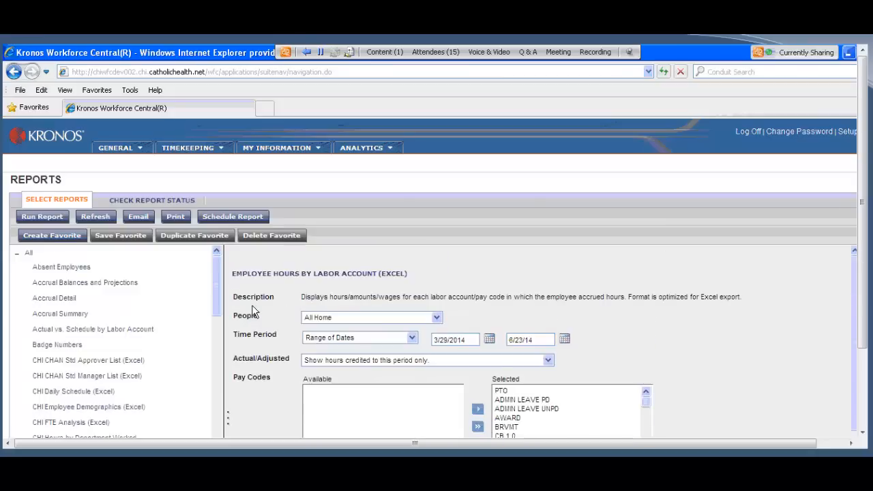
Step: Find the CHI Workrule Transfer Analysis (Excel) report in the list of available reports and select it
left_click_drag(214, 291, 215, 326)
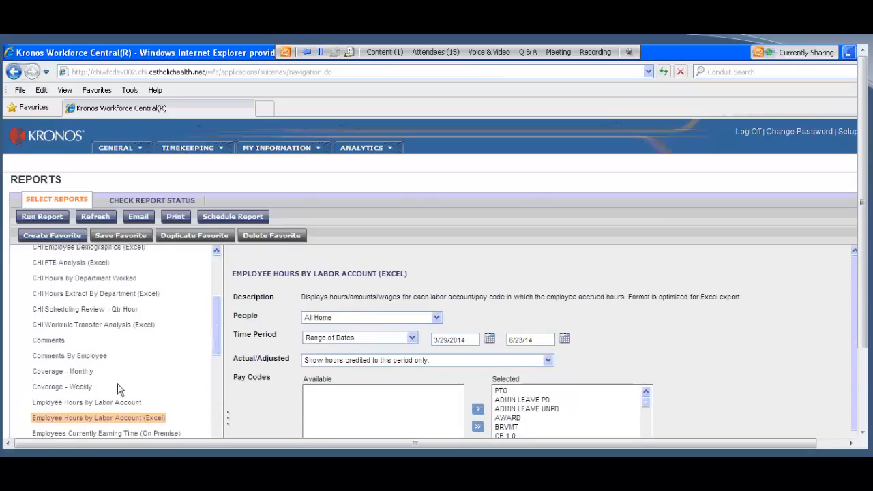
scroll(122, 420, "down", 3)
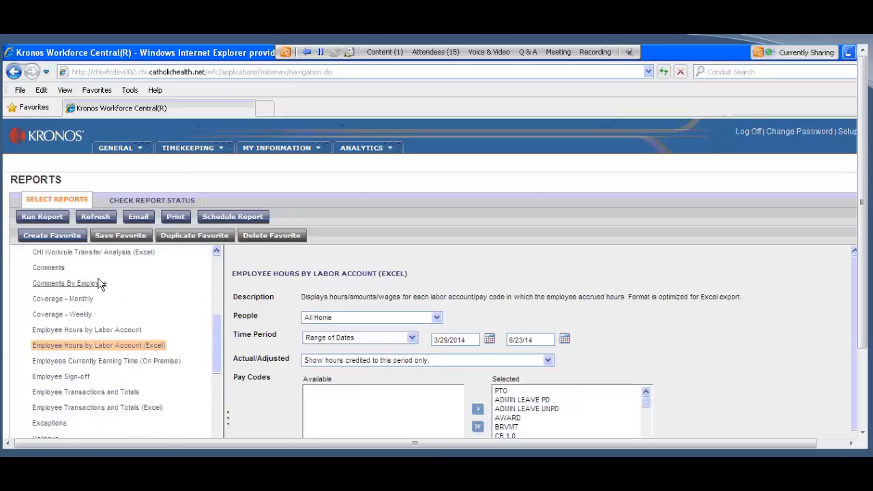
left_click(127, 252)
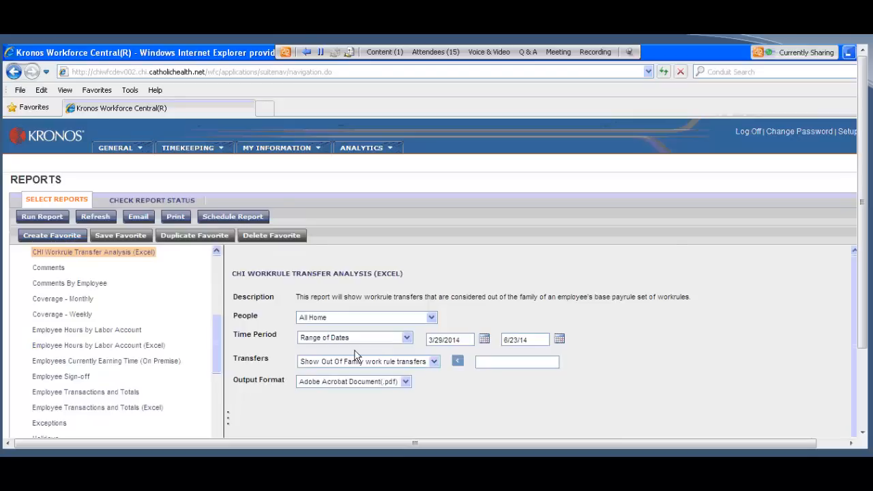
Step: Set the report's output format to Microsoft Excel Document(.xls), then open the email recipients prompt and cancel it
left_click(406, 382)
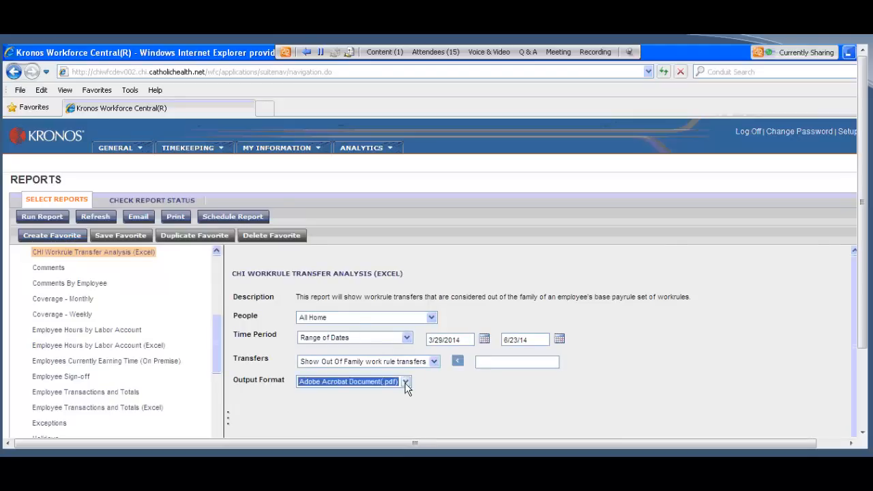
left_click(406, 383)
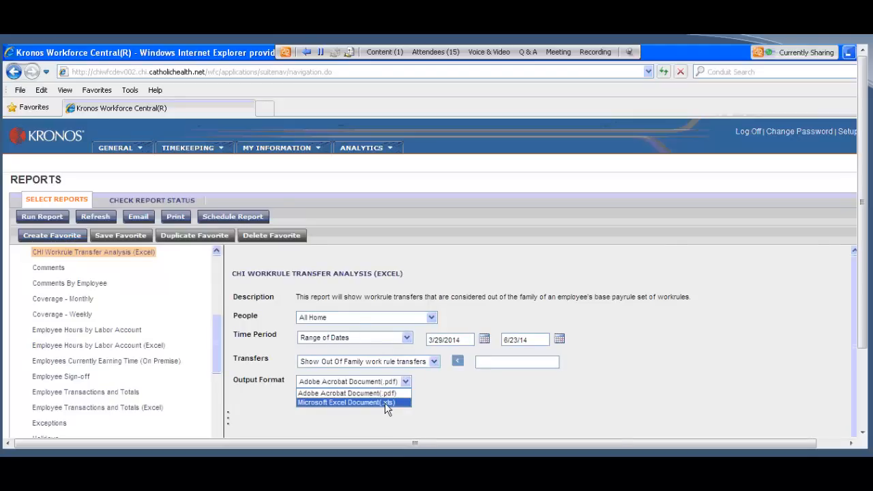
left_click(385, 402)
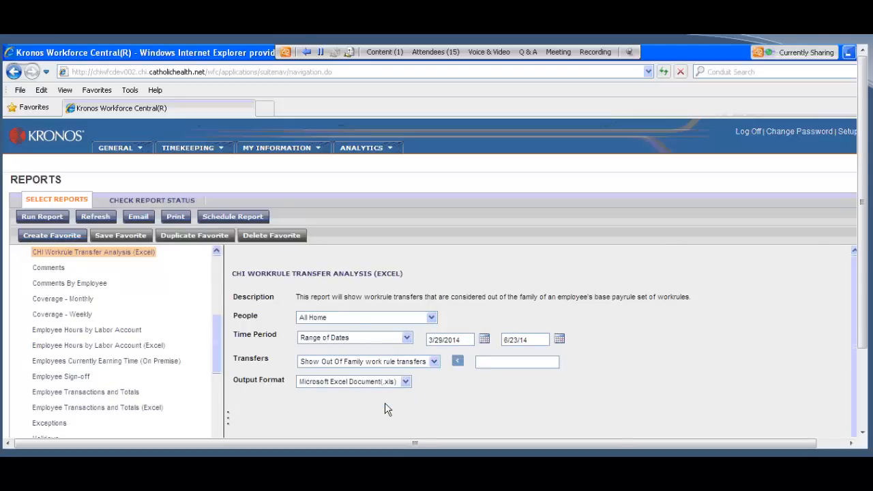
left_click(139, 217)
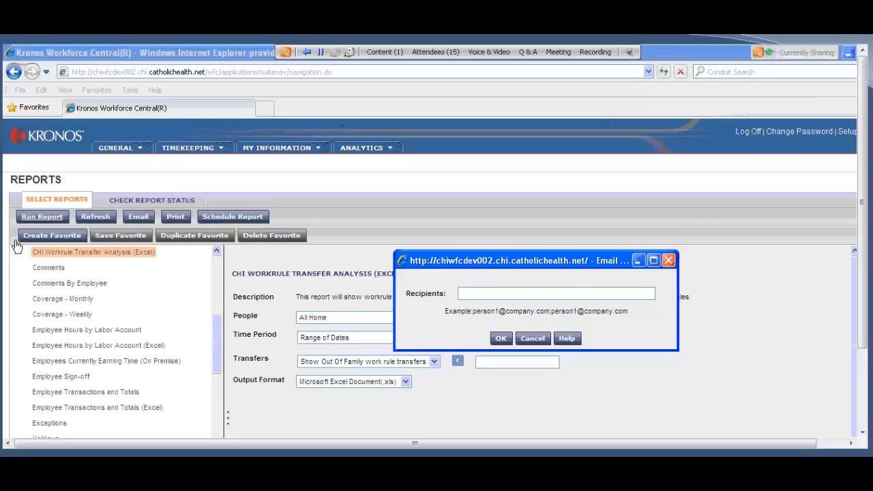
left_click(542, 343)
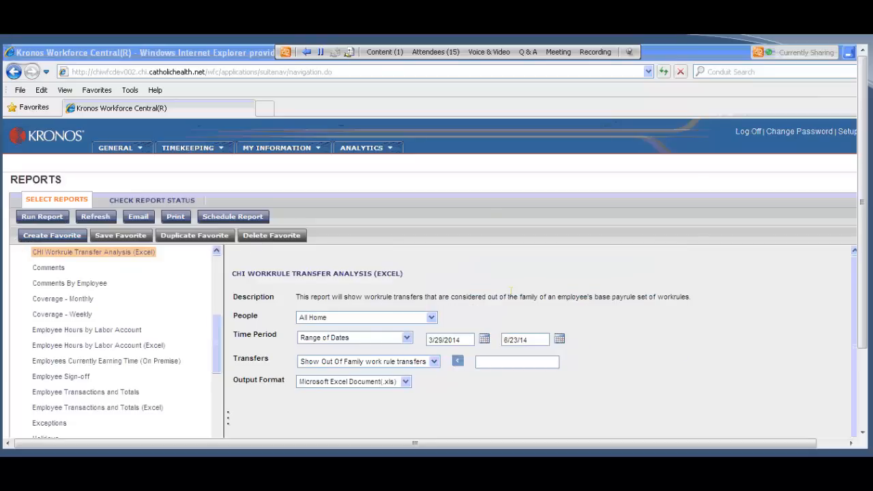
Step: Open Schedule Editor 11 and look through the employees' scheduled shifts, sorted by ID
left_click(195, 156)
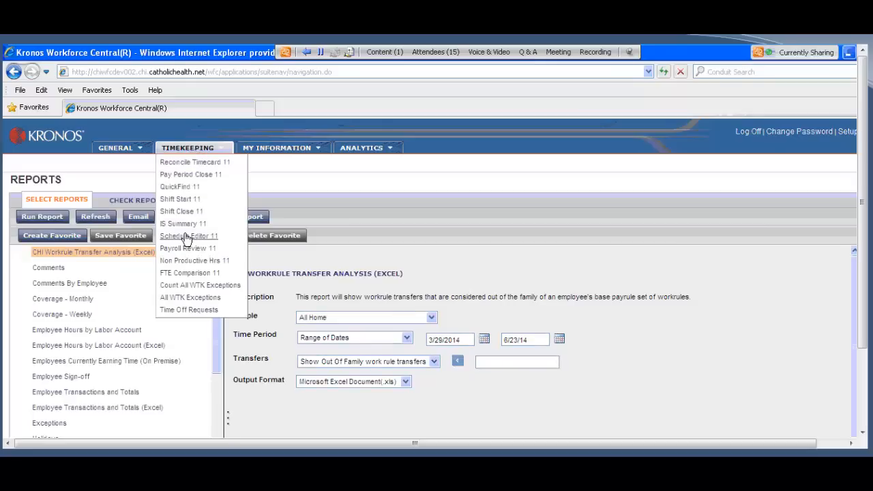
left_click(186, 236)
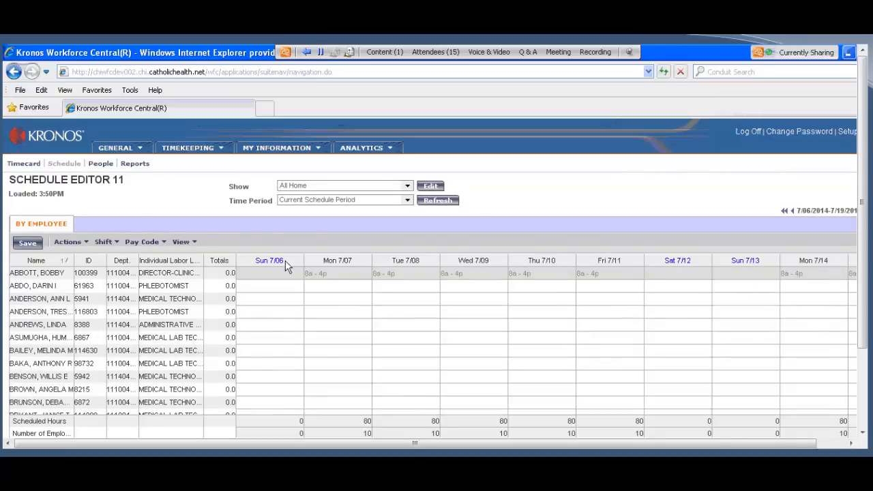
left_click(190, 150)
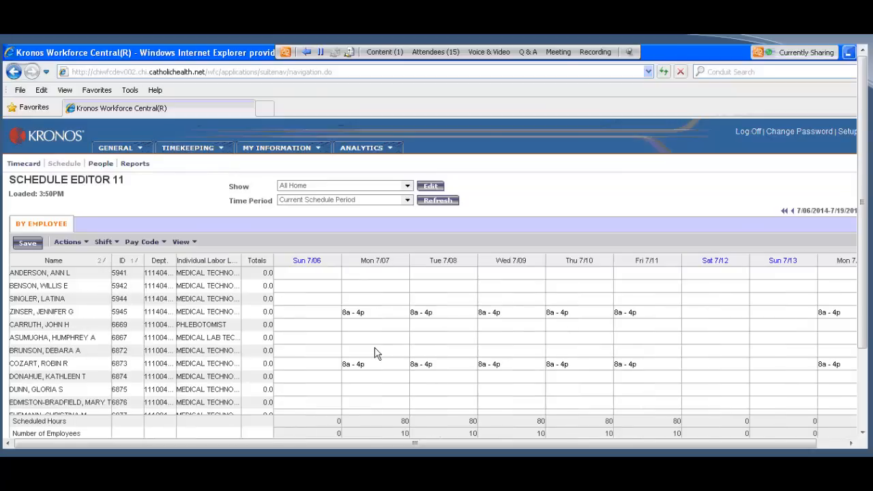
scroll(375, 353, "down", 4)
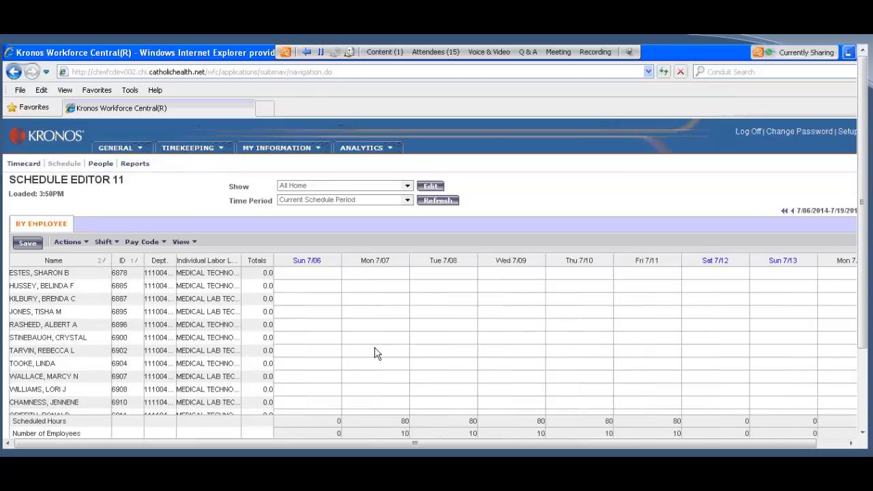
scroll(374, 353, "down", 4)
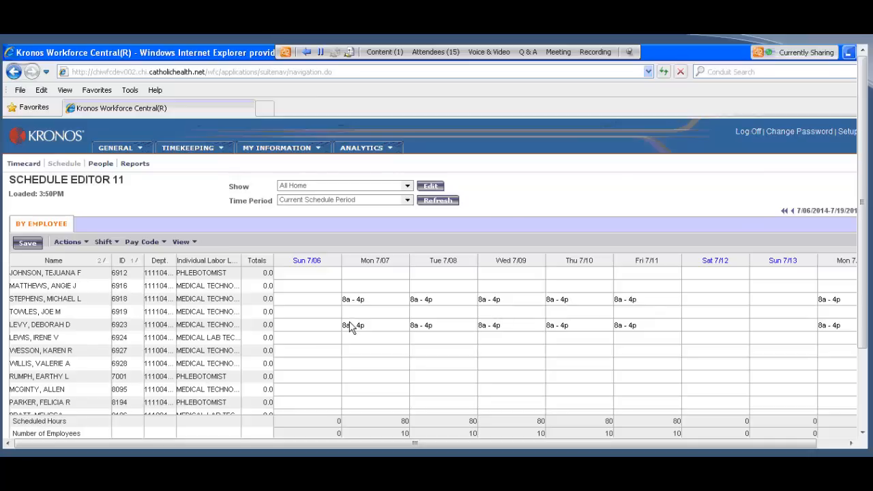
scroll(349, 327, "up", 6)
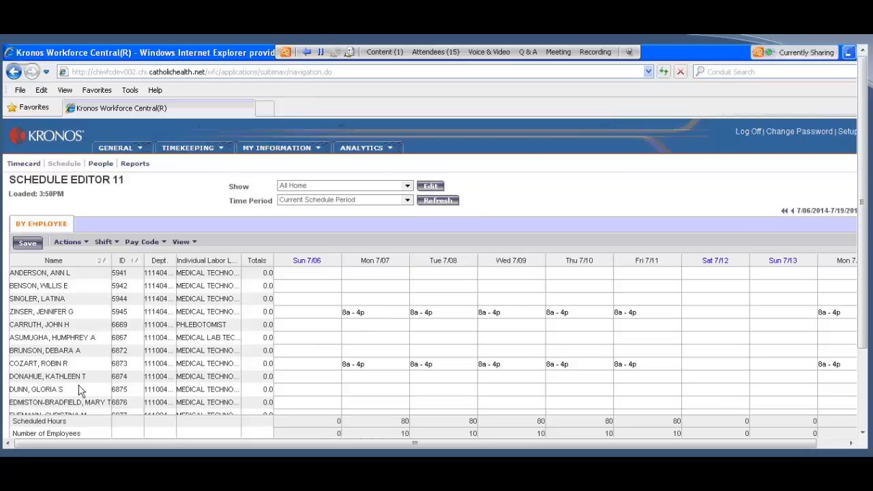
Step: Select three nonadjacent medical technologists without scheduled shifts and start adding a shift or pay code pattern for them
scroll(88, 377, "down", 2)
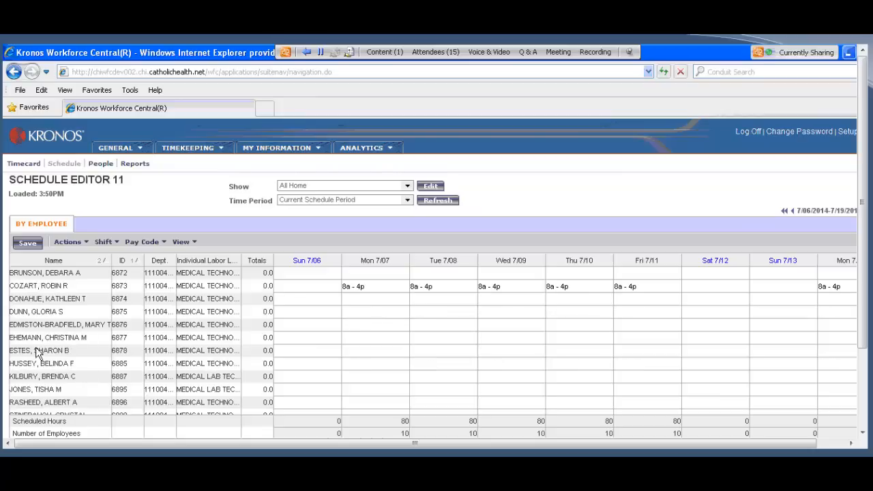
left_click(39, 313)
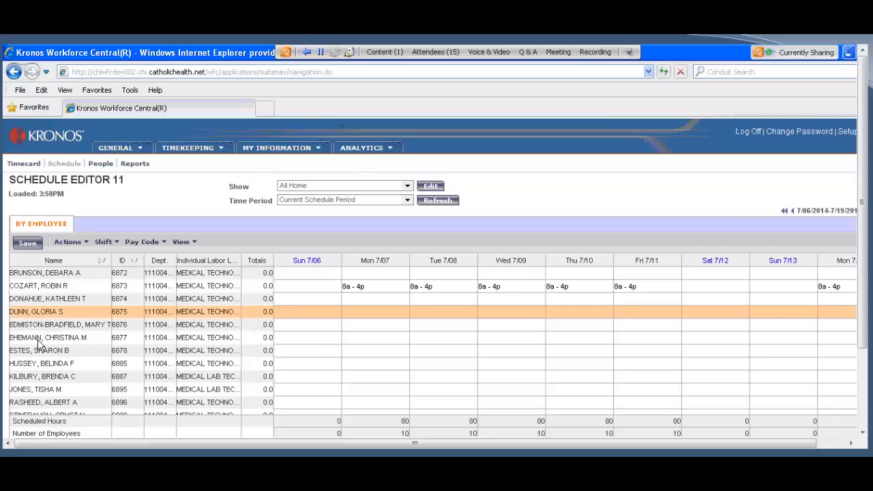
left_click(39, 339, "ctrl")
left_click(41, 364, "ctrl")
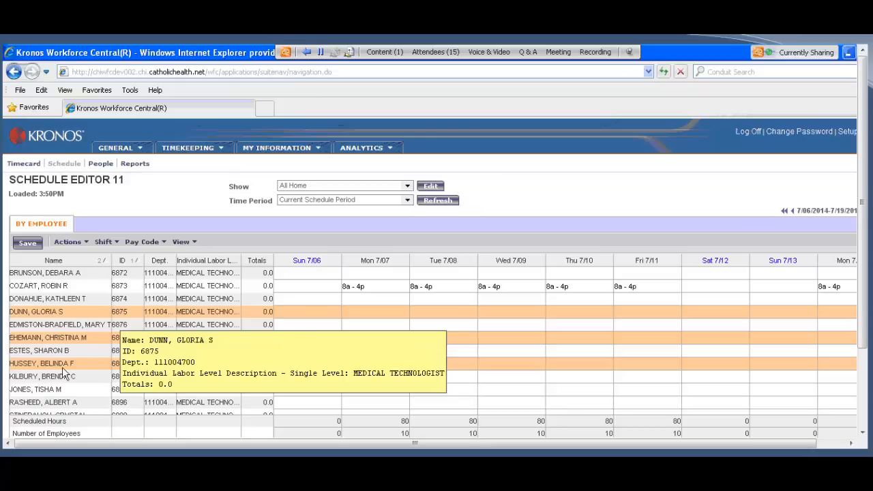
right_click(73, 319)
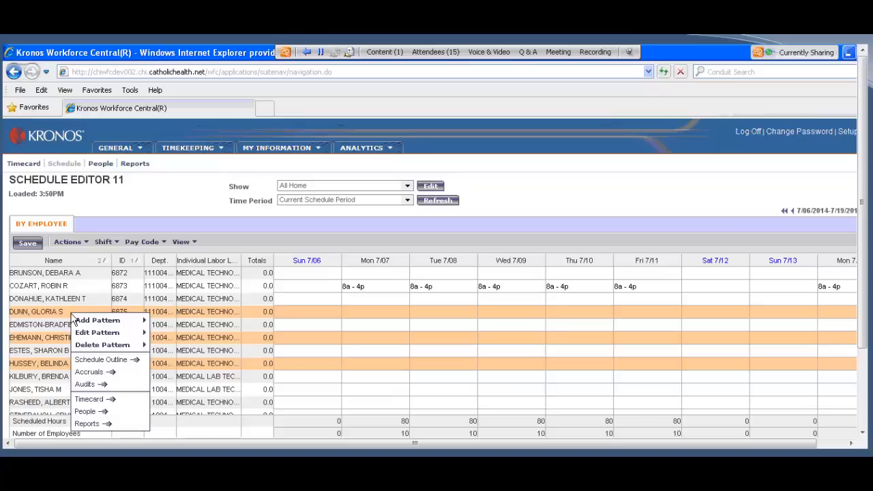
mouse_move(96, 323)
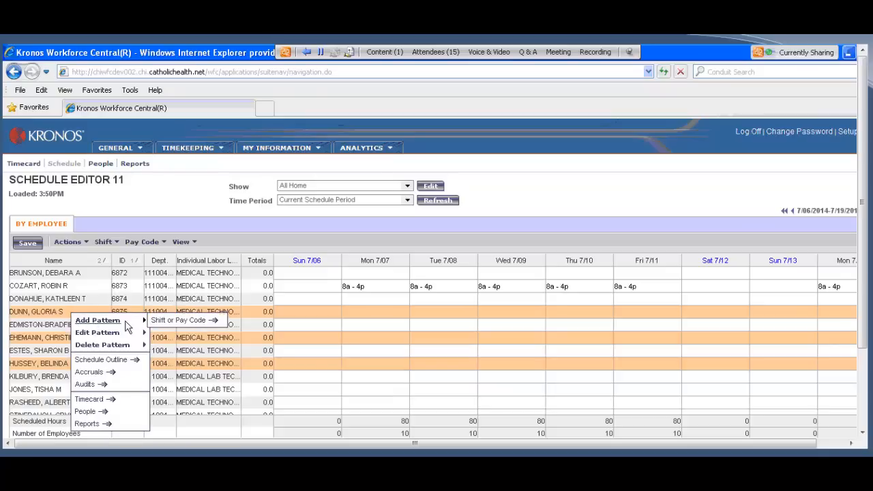
left_click(179, 320)
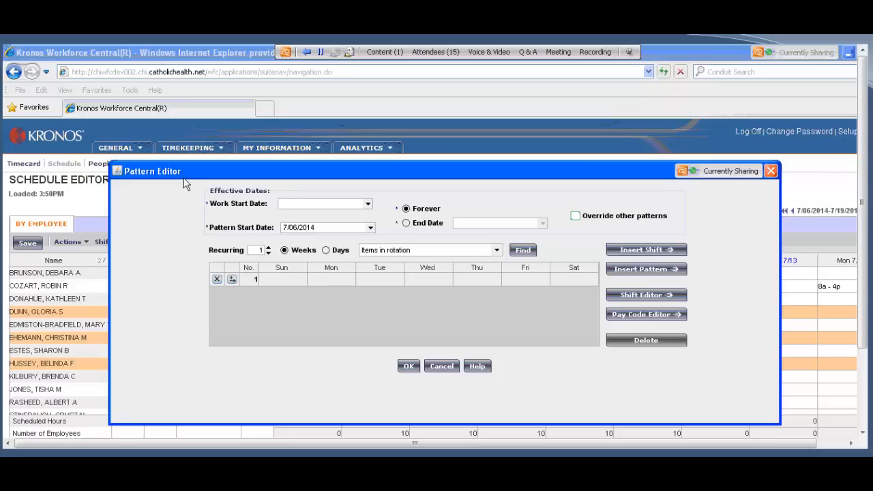
Step: Browse the predefined patterns available for insertion into the schedule, then close the list without choosing one
left_click(631, 273)
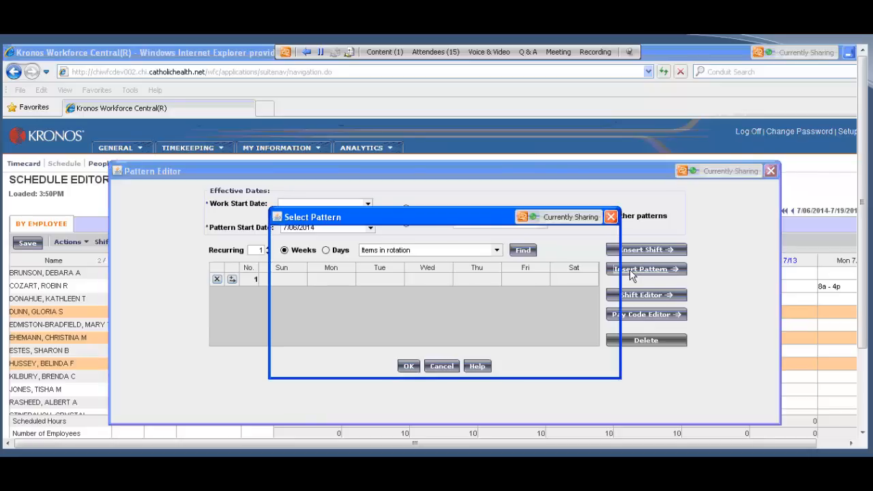
scroll(367, 294, "down", 3)
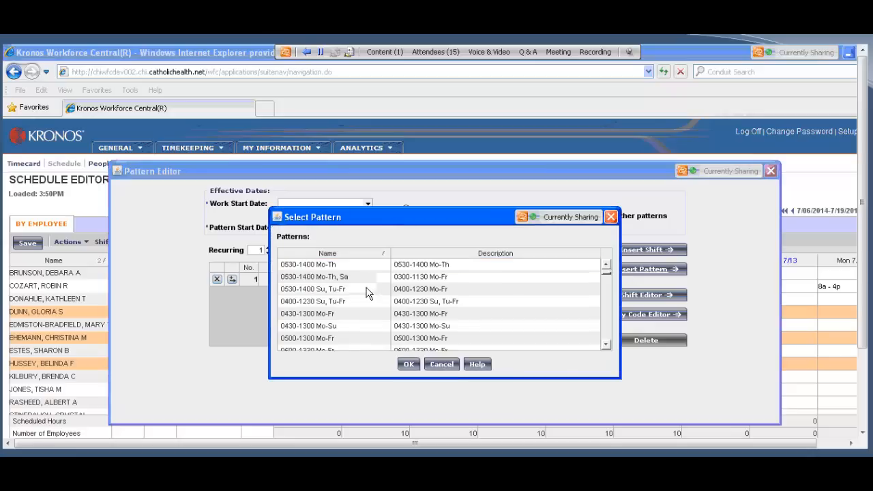
scroll(367, 294, "down", 6)
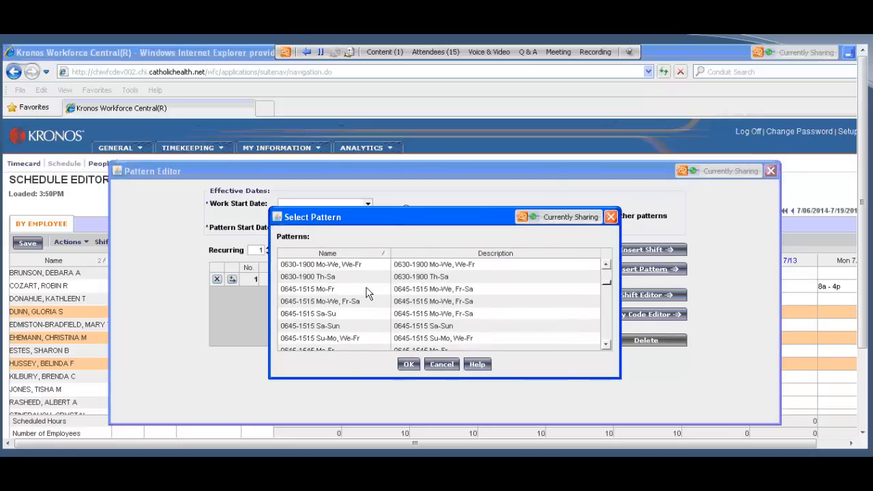
scroll(367, 293, "down", 3)
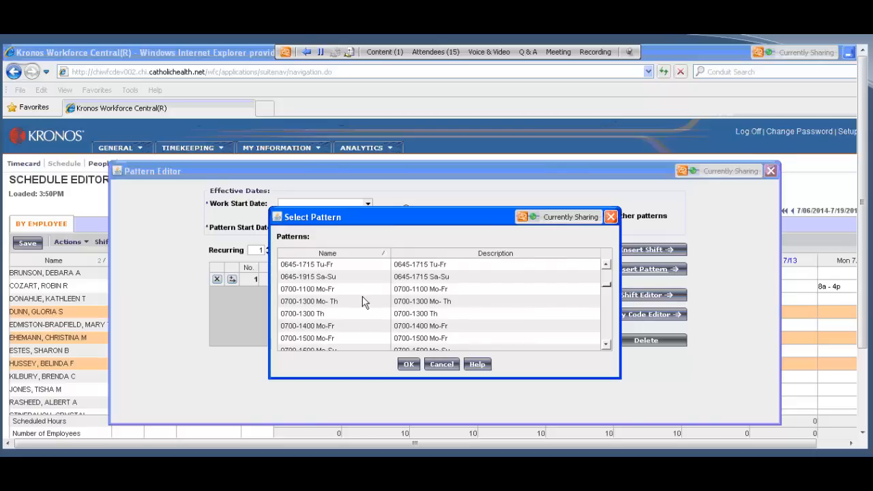
scroll(363, 303, "down", 2)
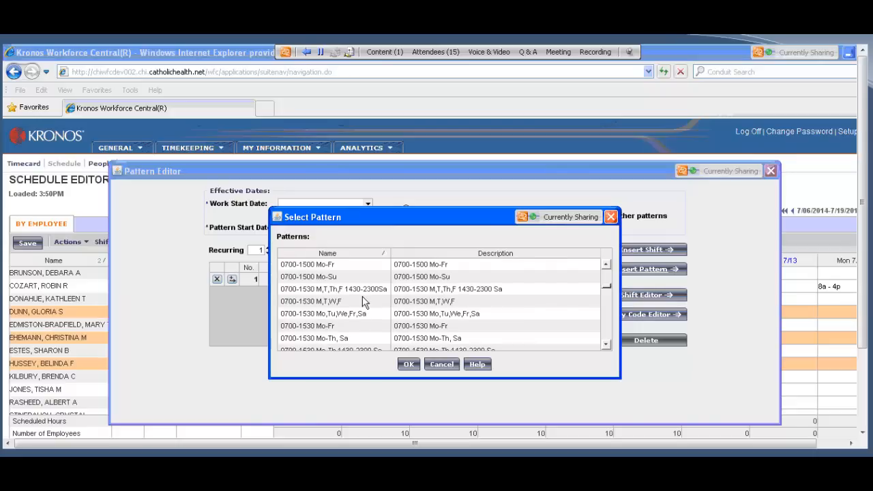
scroll(363, 302, "up", 3)
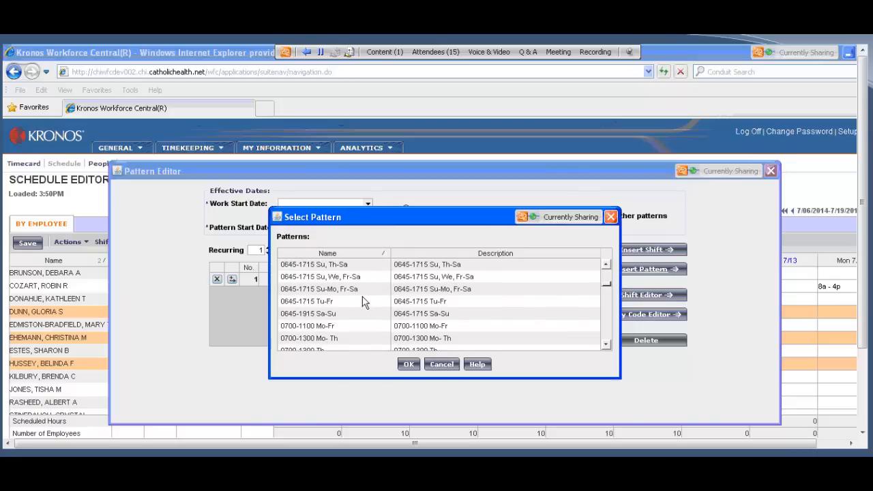
scroll(363, 302, "down", 3)
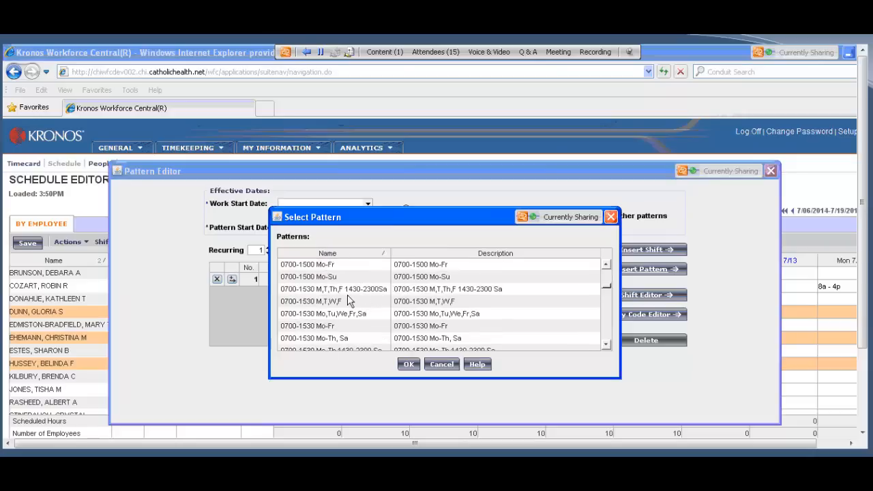
scroll(347, 298, "up", 1)
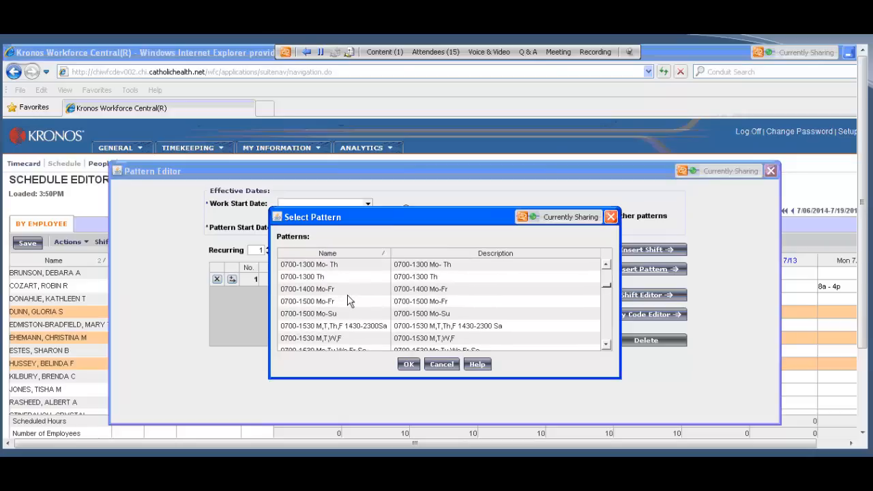
scroll(347, 295, "up", 2)
scroll(348, 295, "down", 1)
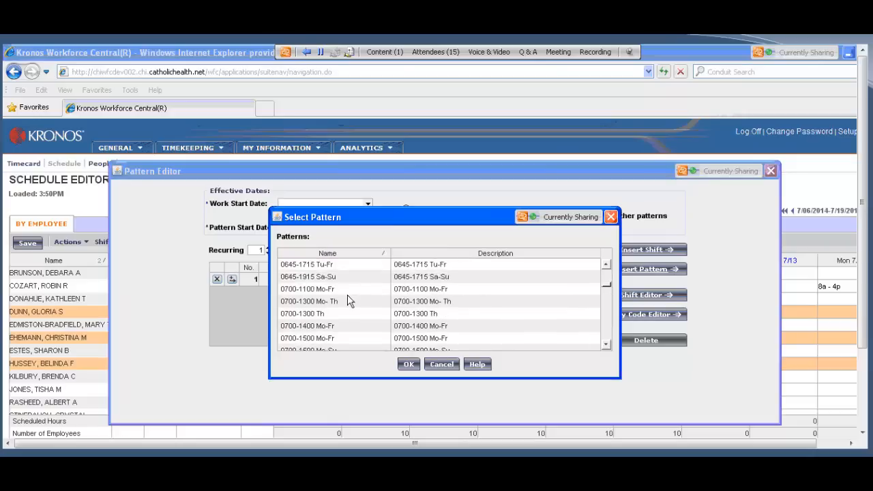
scroll(348, 300, "down", 4)
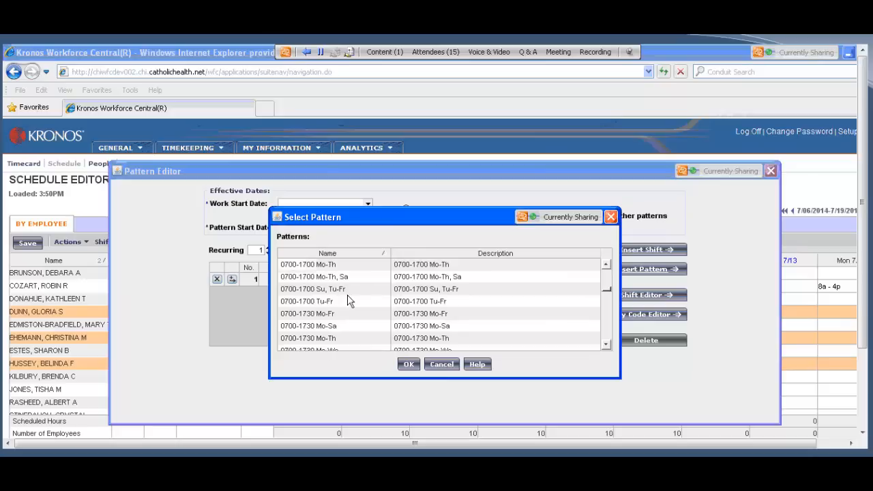
scroll(347, 300, "up", 5)
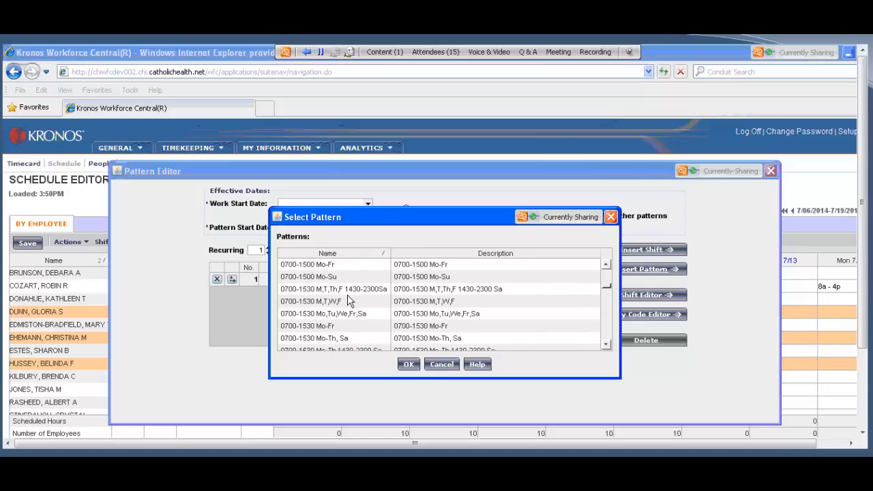
scroll(347, 300, "down", 1)
left_click(441, 364)
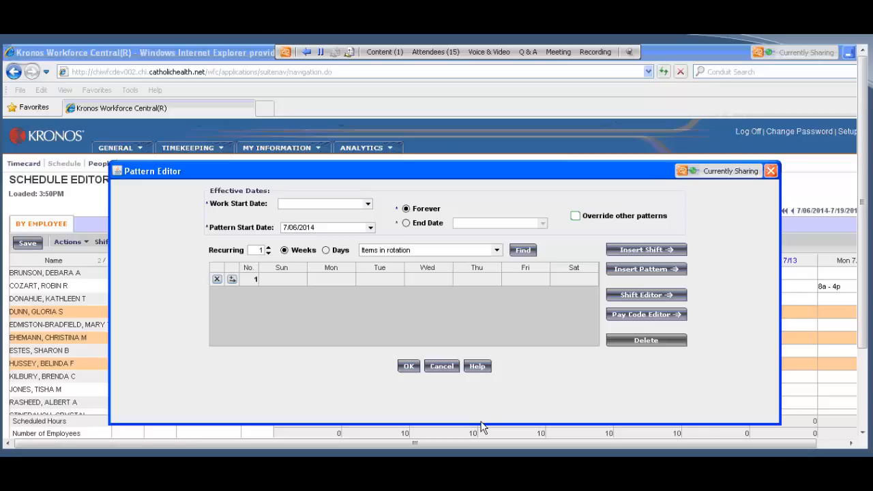
Step: Enter a 7-230p shift for Monday in the first row of the schedule pattern
type("7-")
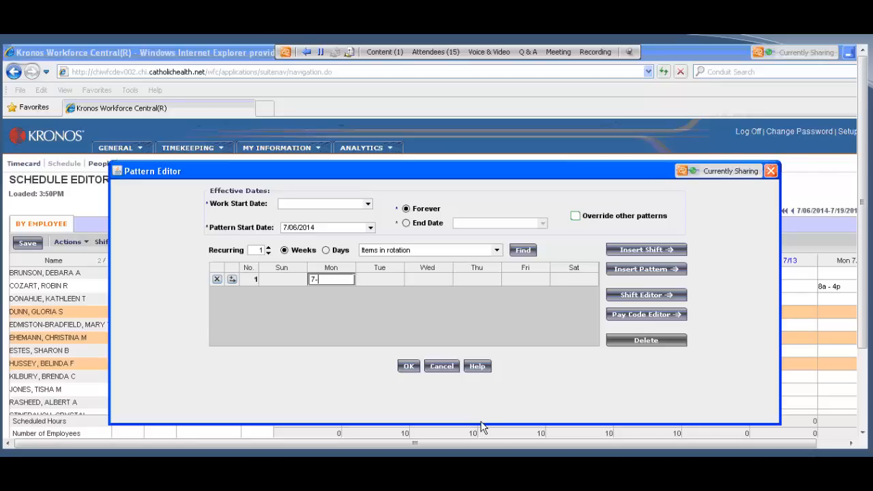
type("230p")
key("Tab")
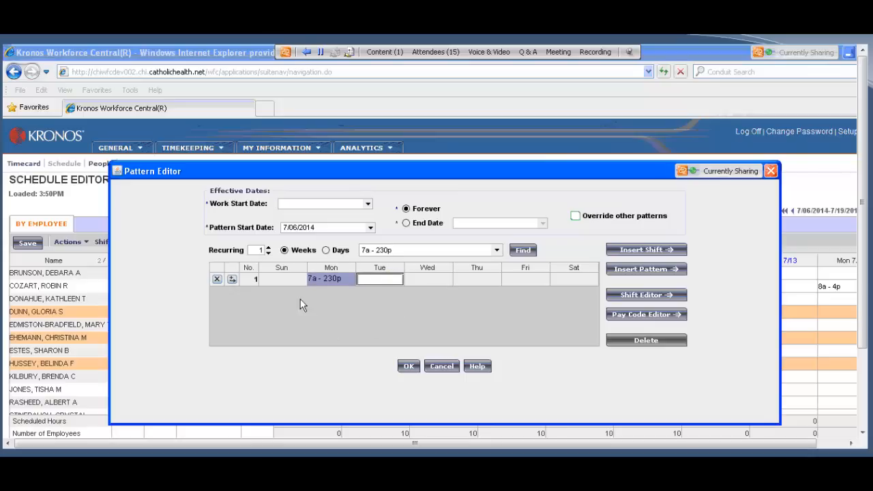
Step: Copy Monday's 7a - 230p shift and paste it into Tuesday through Friday of the pattern
left_click(324, 281)
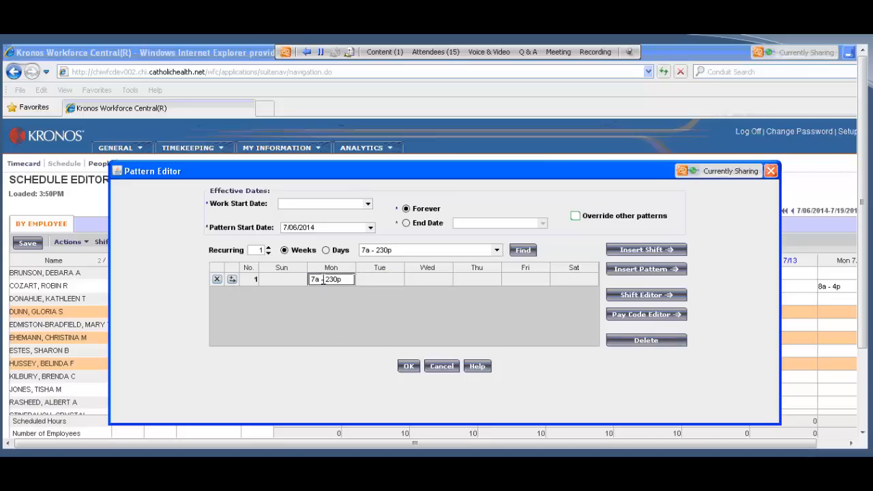
right_click(324, 281)
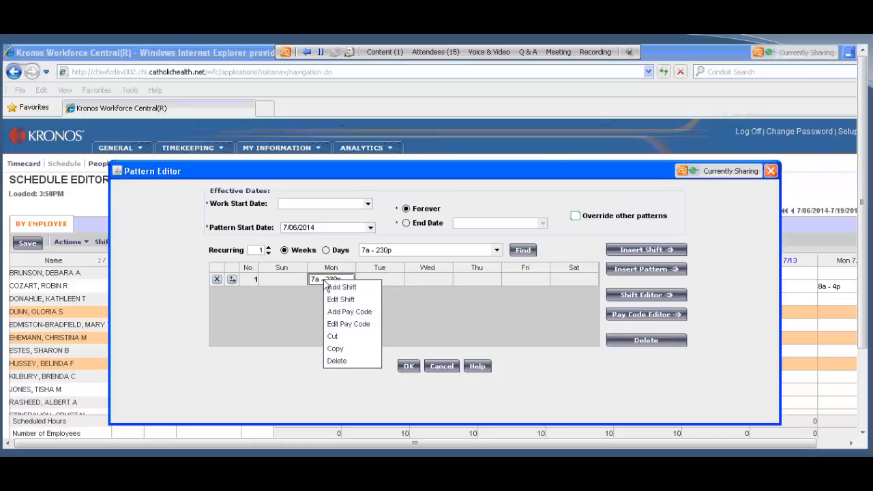
left_click(345, 349)
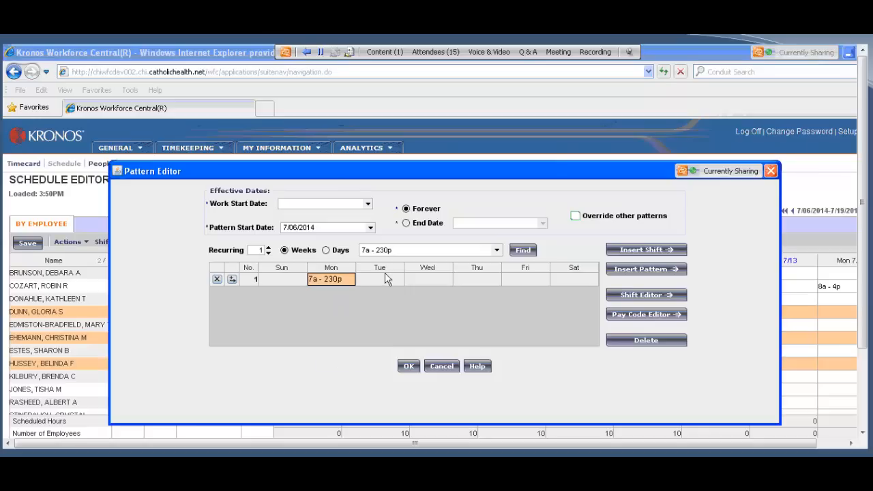
left_click(534, 285)
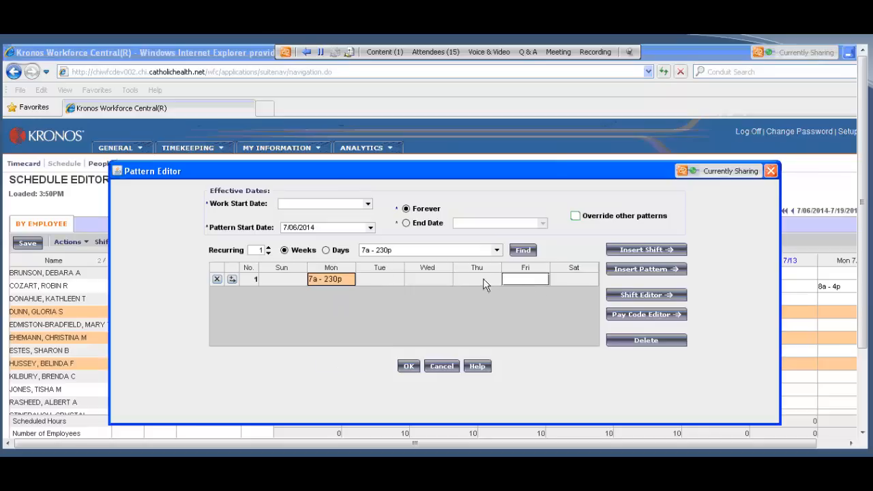
left_click(393, 280, "shift")
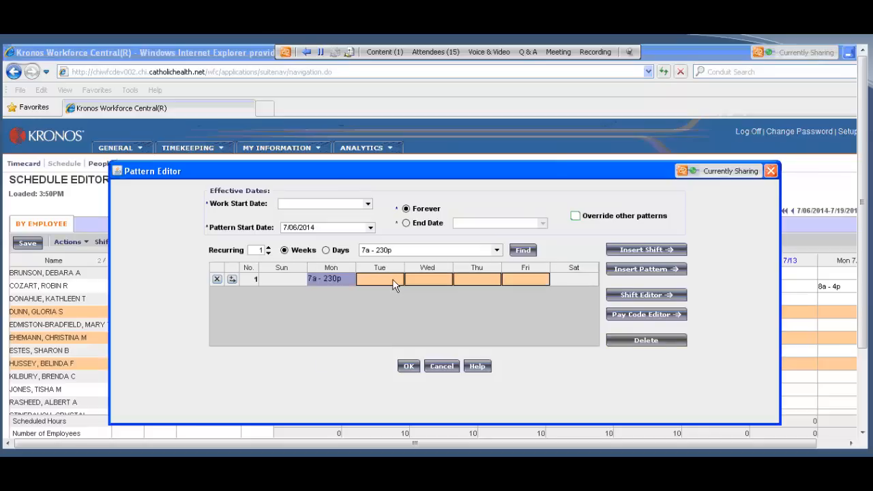
right_click(392, 284)
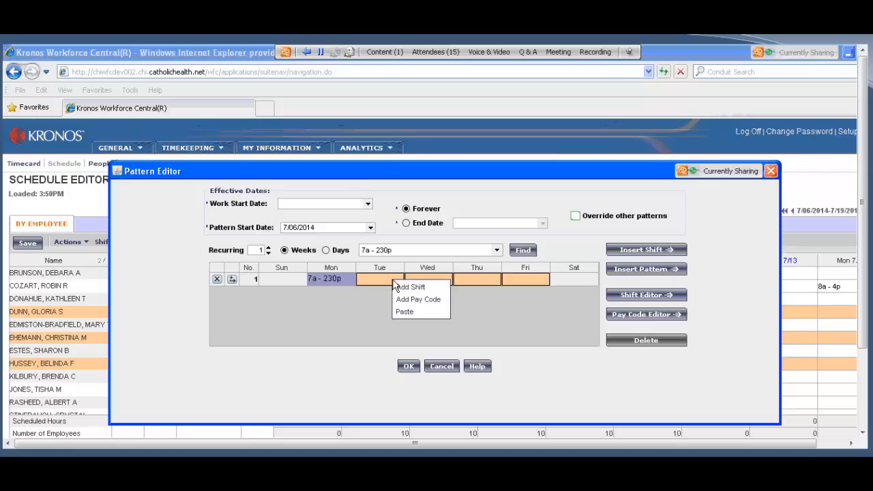
left_click(404, 311)
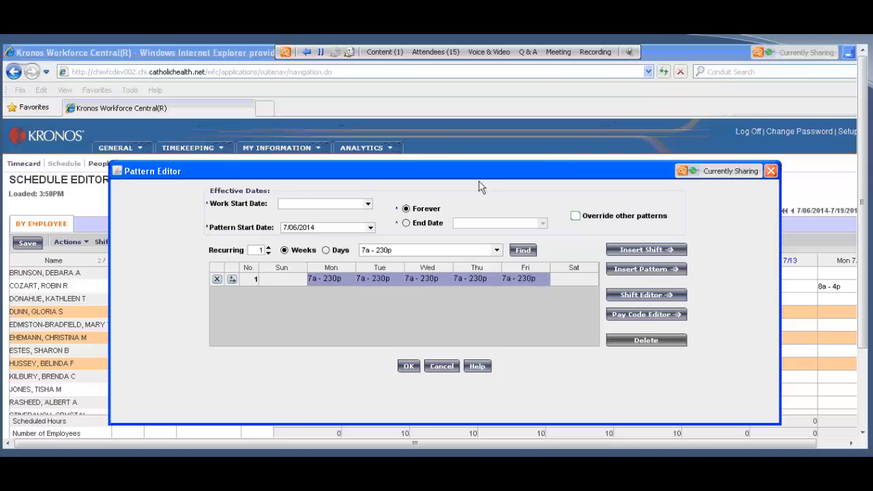
Step: Set the pattern's work start date to 7/06/2014
left_click_drag(479, 177, 719, 175)
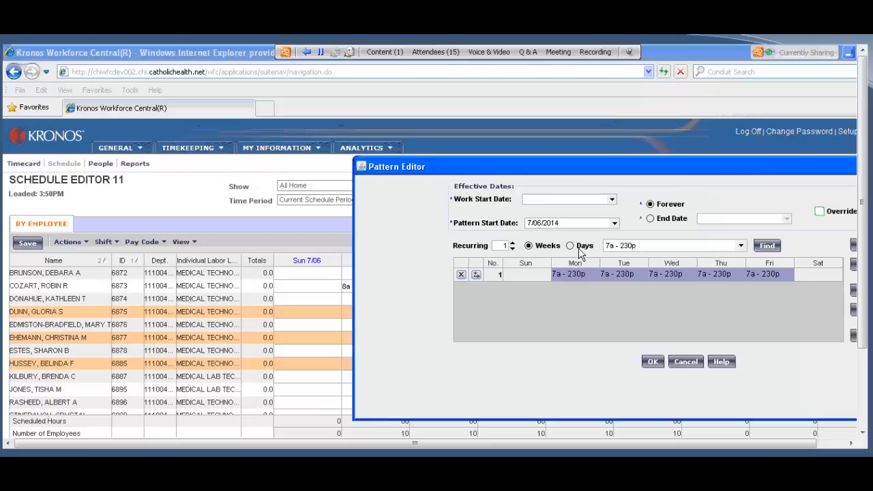
left_click(613, 201)
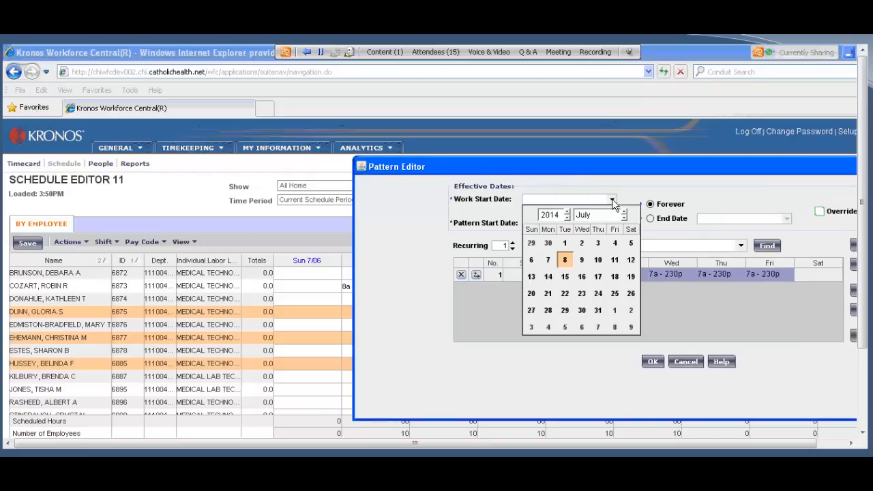
left_click(531, 261)
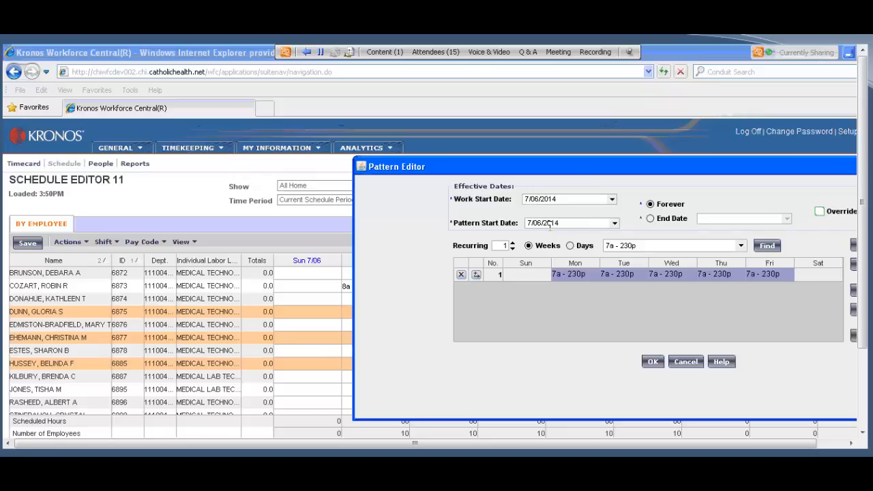
Step: Review the pattern start date in its calendar and keep it at 7/06/2014
left_click_drag(602, 172, 498, 167)
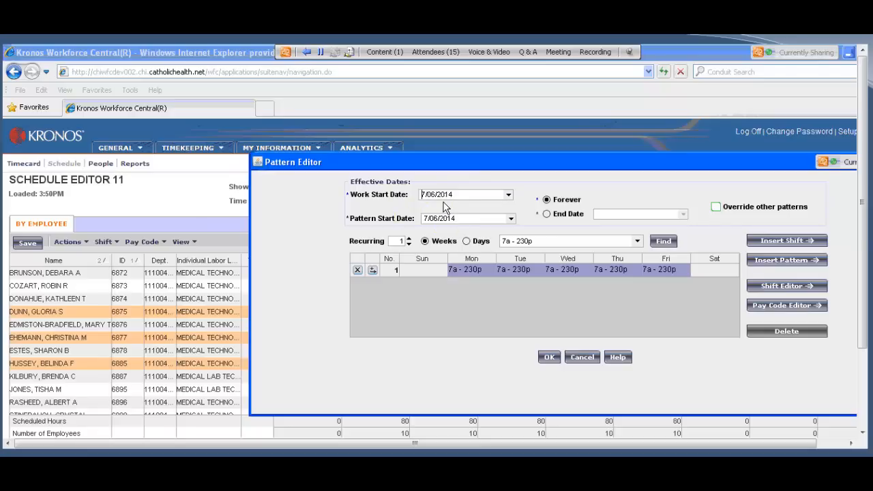
left_click(511, 218)
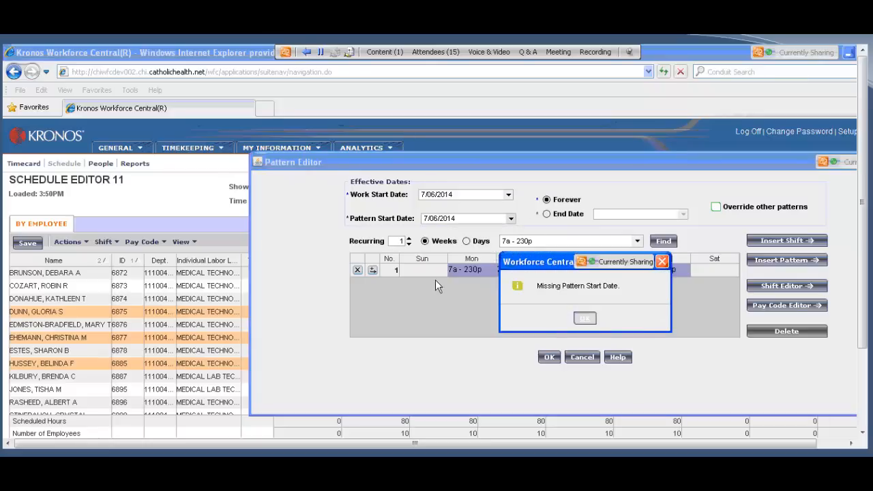
left_click(430, 280)
left_click(584, 319)
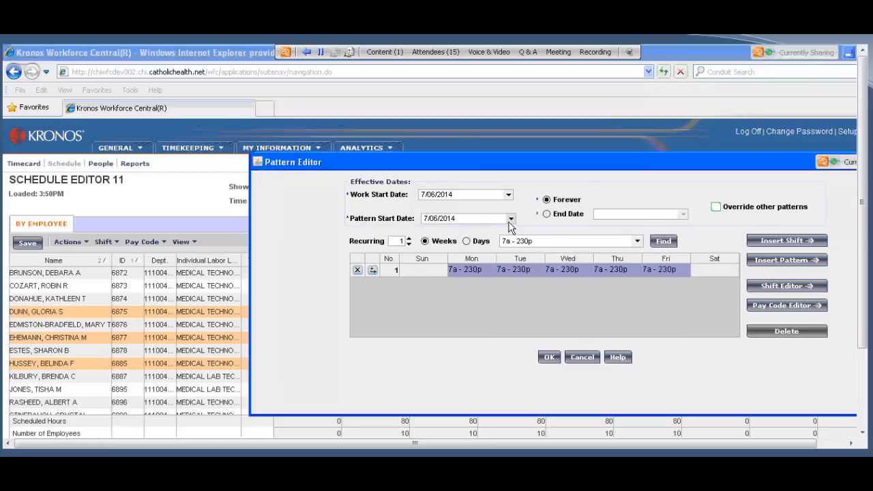
left_click(511, 220)
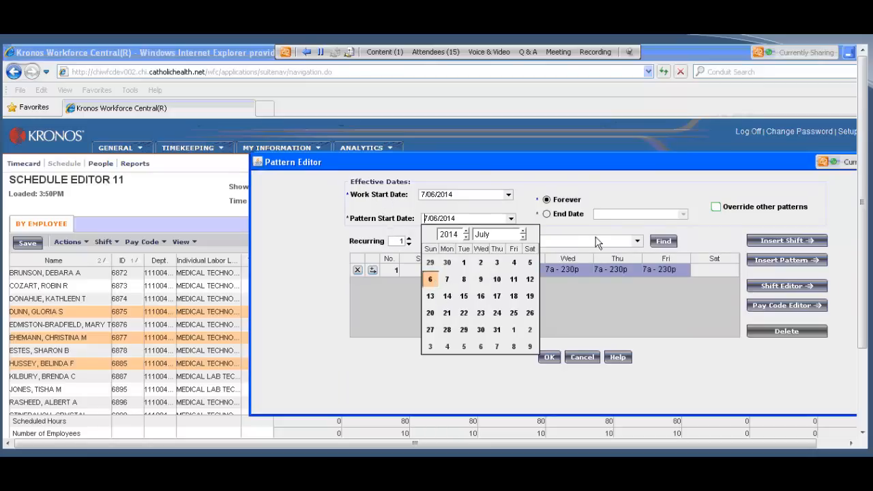
left_click(562, 230)
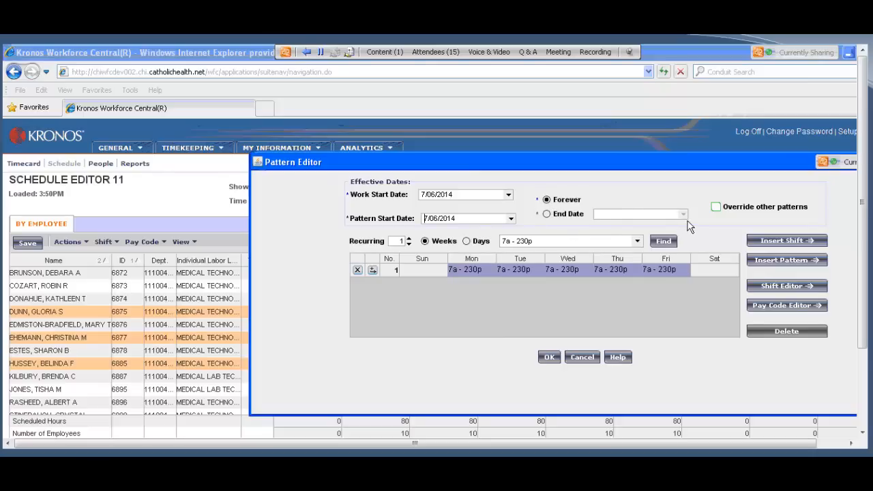
Step: Try an end date for the pattern, browsing the calendar to September 2014, and switch the duration back to Forever
left_click(547, 214)
left_click(682, 215)
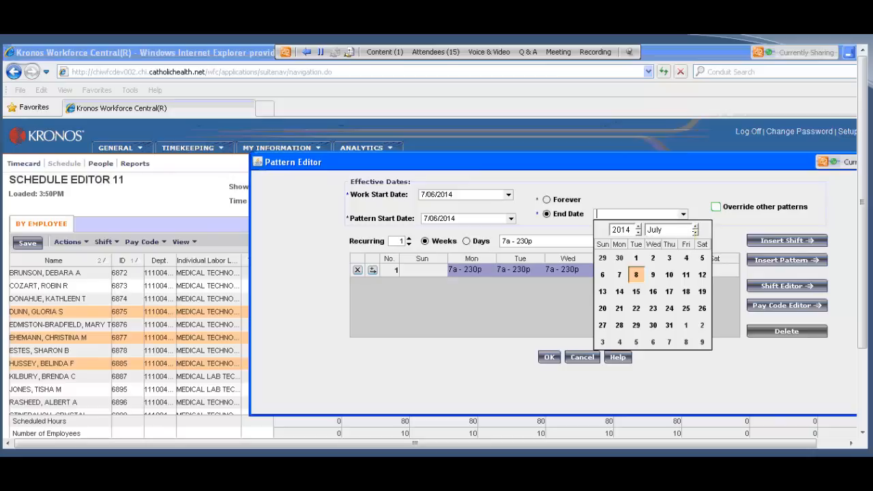
left_click(695, 232)
left_click(695, 233)
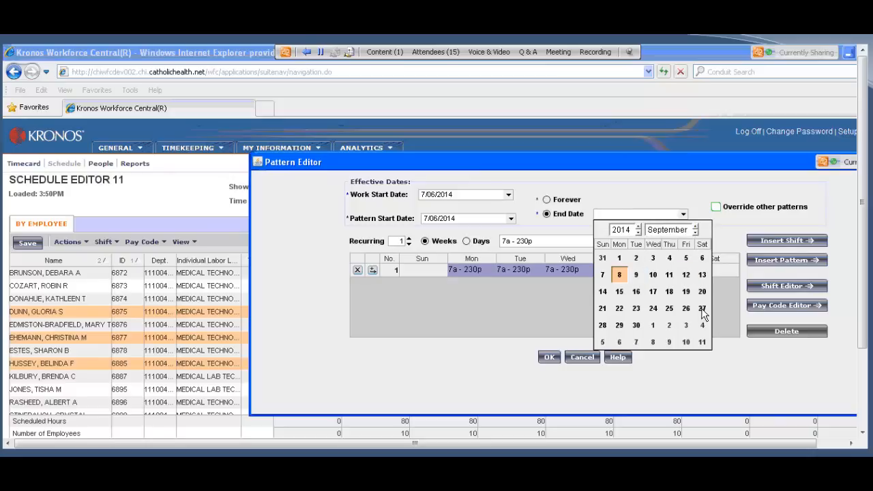
left_click(549, 204)
left_click(548, 202)
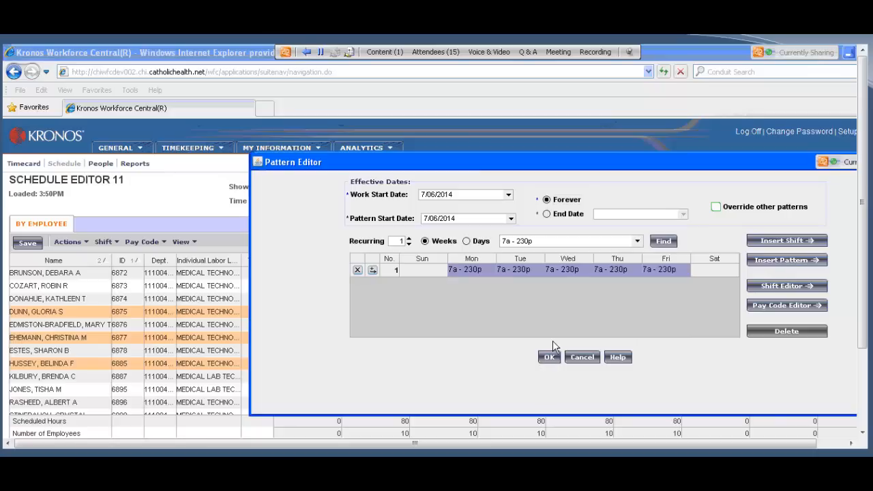
Step: Apply the pattern to the three selected employees and save the schedule
left_click(549, 359)
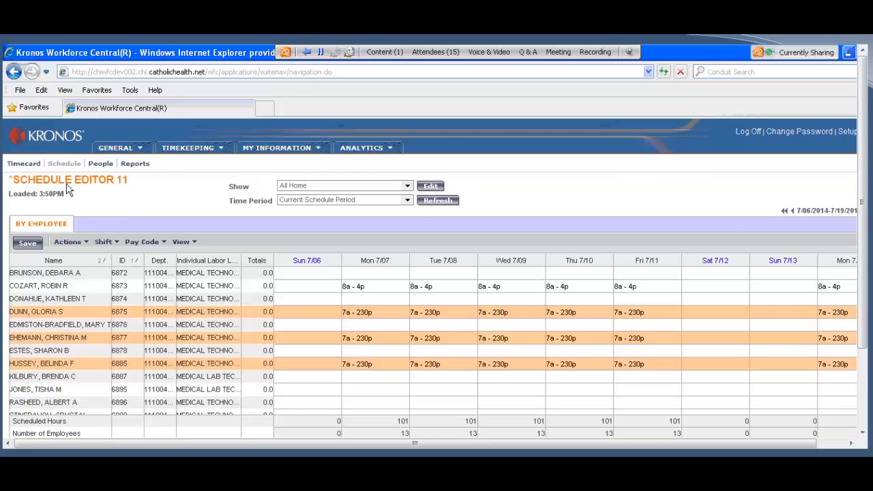
left_click(28, 245)
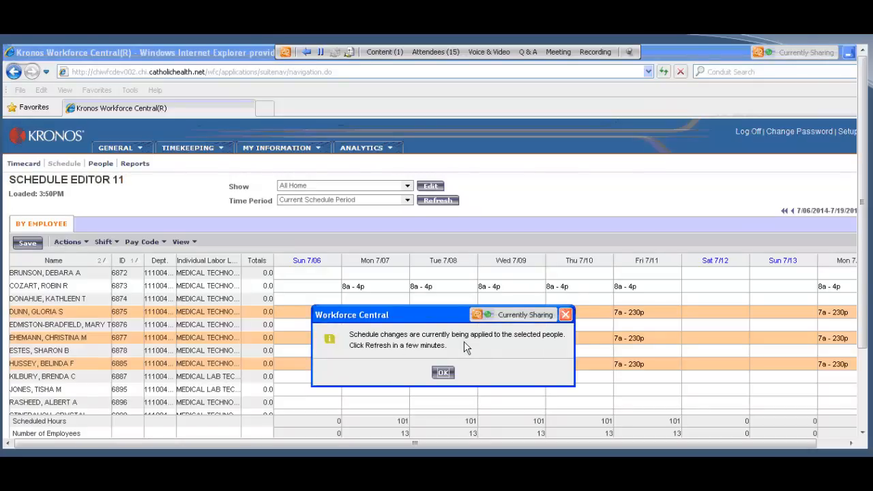
left_click(444, 373)
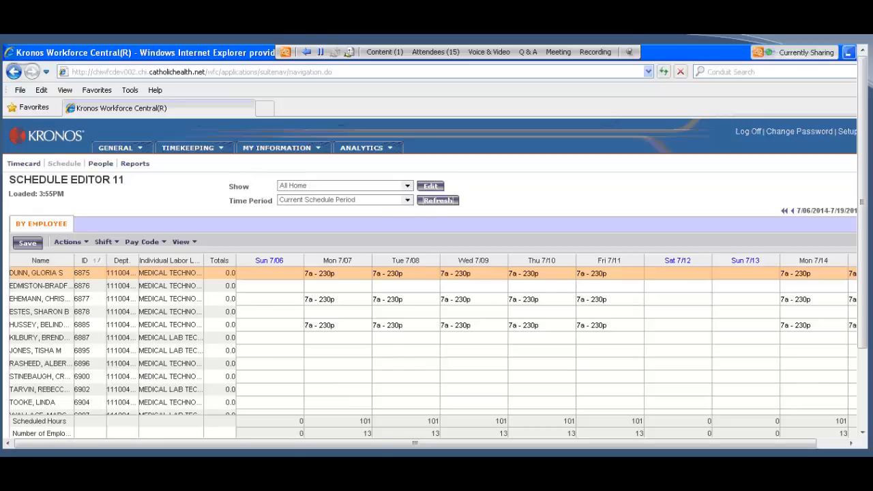
Step: Start a PTO pay code on Mon 7/14 for the medical lab employee two rows below the last 7a - 230p schedule
scroll(712, 254, "right", 3)
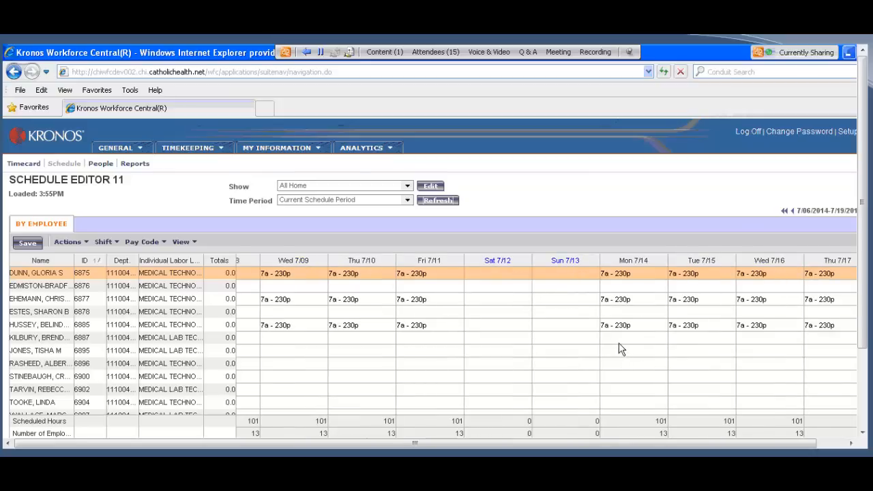
left_click(49, 353)
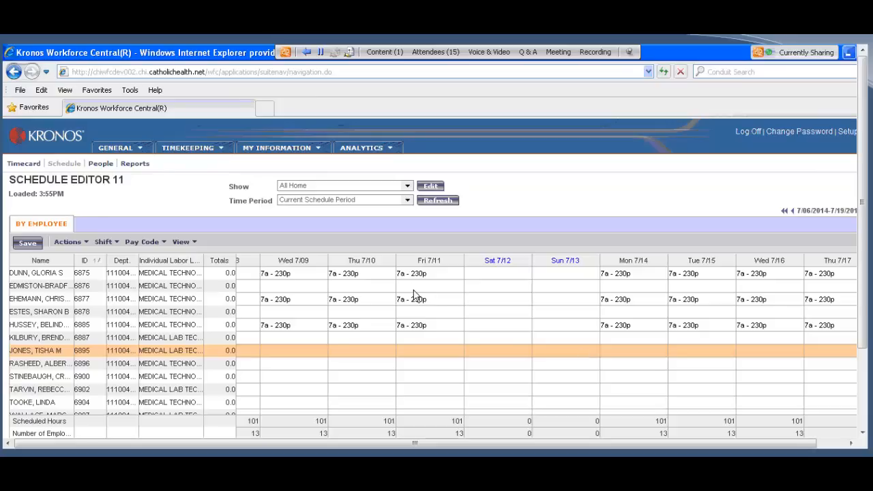
left_click(622, 351)
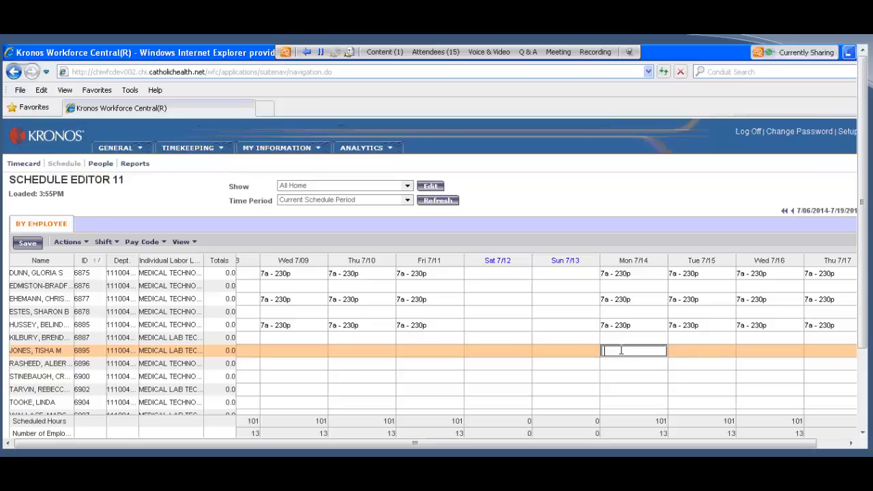
right_click(621, 350)
mouse_move(633, 358)
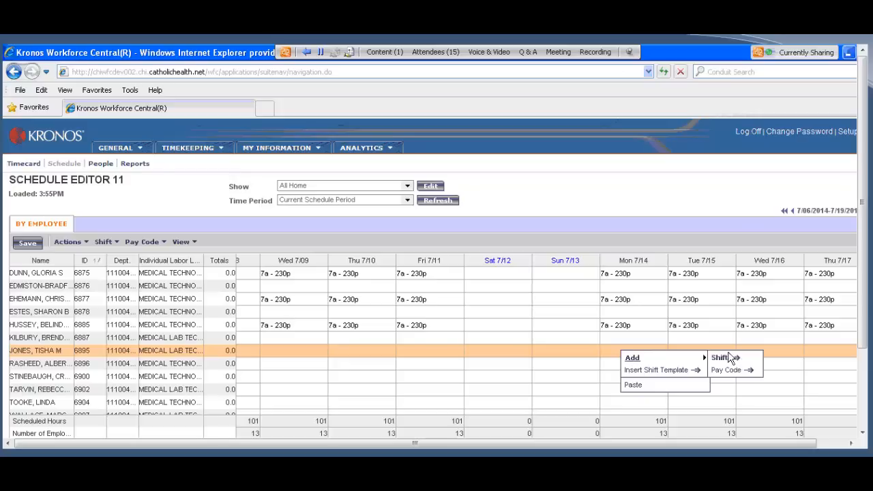
left_click(742, 371)
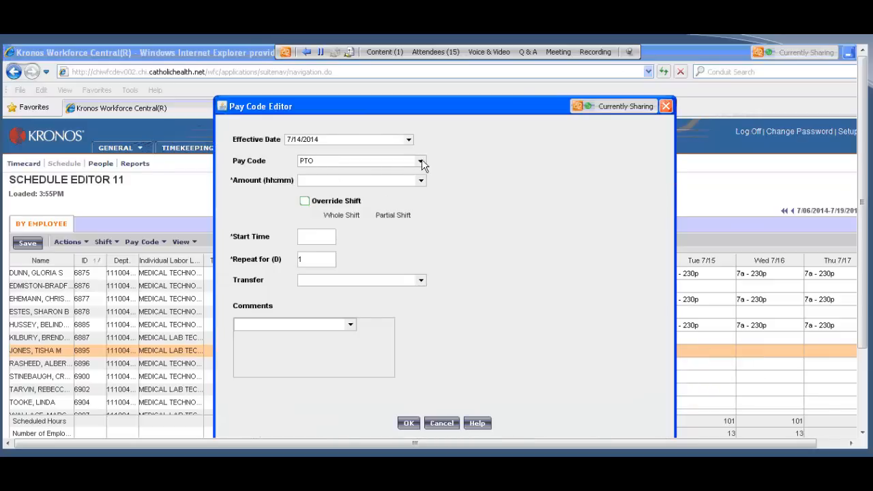
left_click(421, 162)
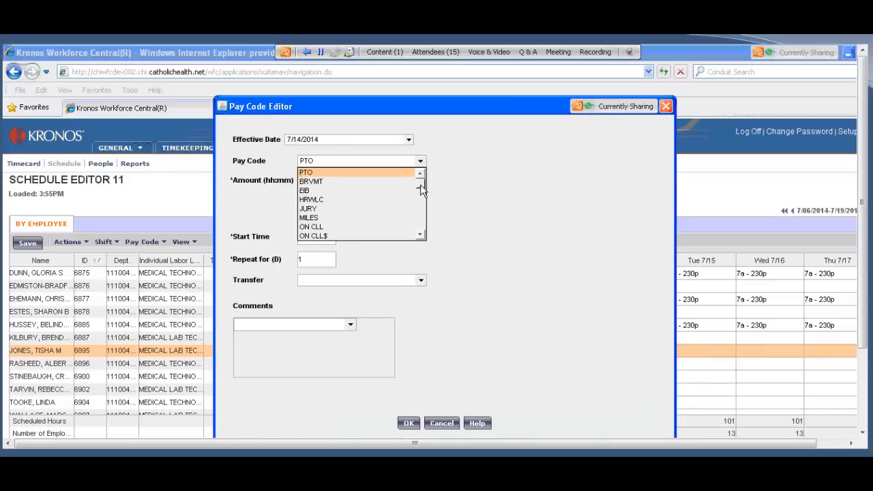
left_click_drag(421, 187, 420, 233)
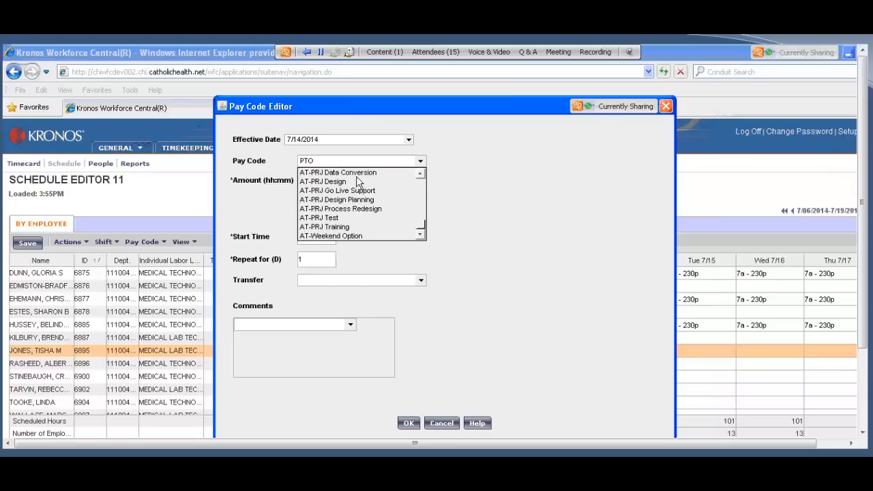
scroll(341, 177, "up", 5)
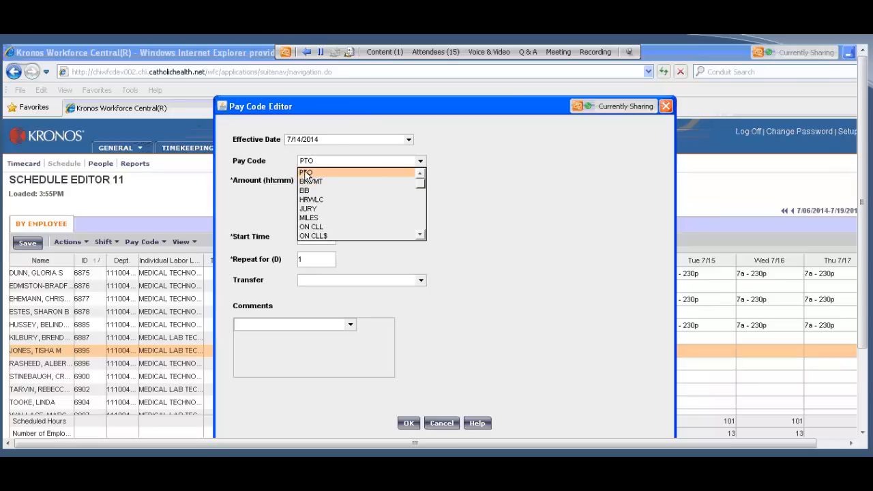
left_click(306, 174)
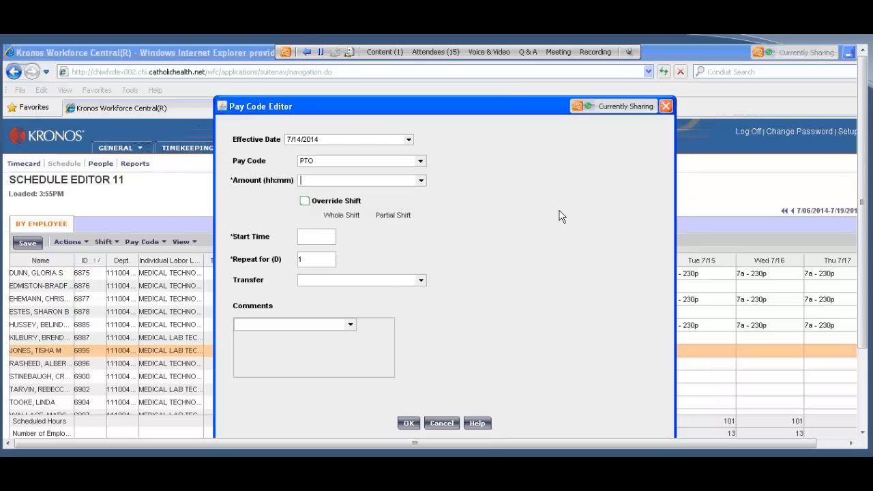
Step: Set the PTO amount to 8 hours, repeated for 1 day without overriding a shift, and add it to the schedule
type("8")
left_click_drag(405, 116, 324, 112)
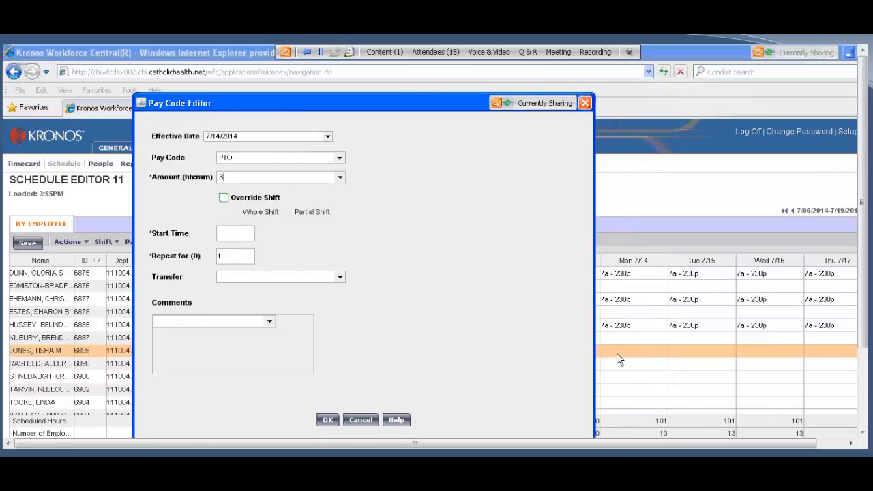
left_click(224, 199)
left_click(224, 198)
key("Tab")
key("BackSpace")
type("1")
left_click(327, 419)
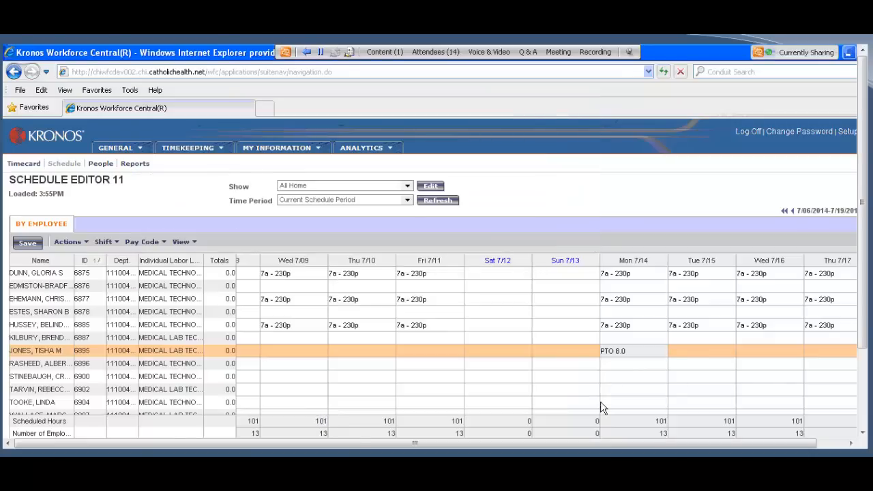
Step: Add an 8-hour PTO pay code starting at 8:00 AM on Mon 7/14 for the employee directly below the existing PTO entry, and save the schedule
right_click(621, 369)
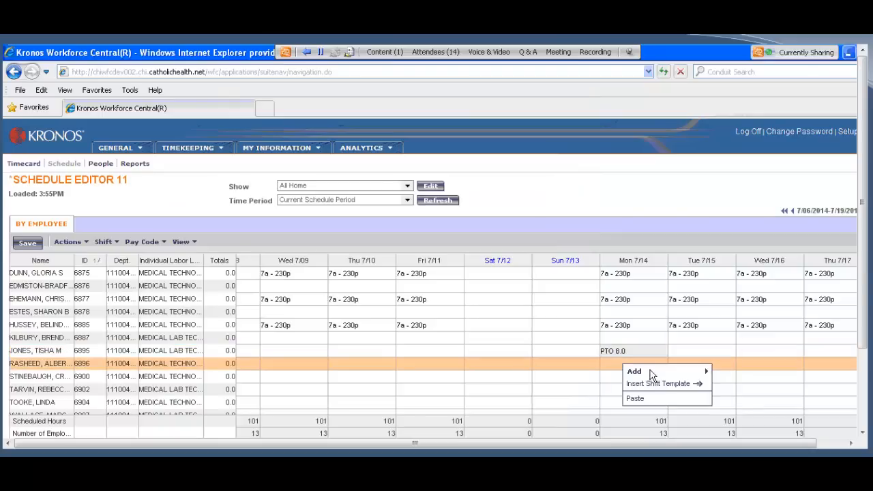
mouse_move(650, 373)
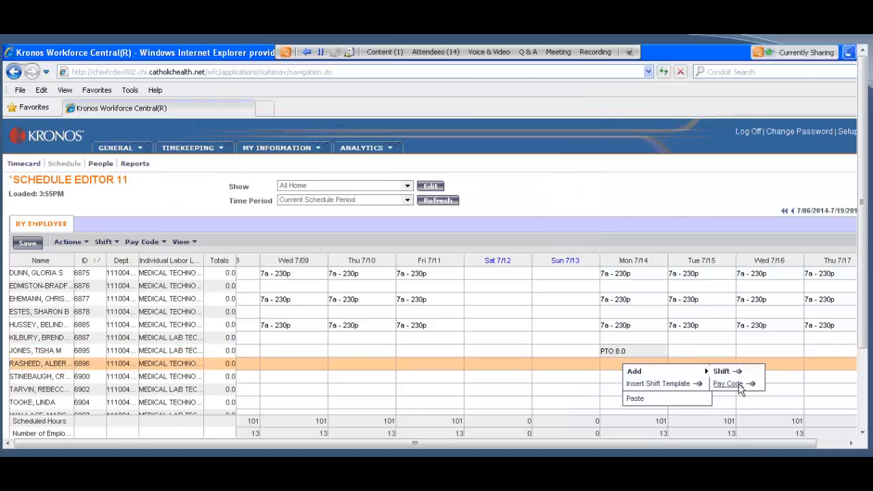
left_click(740, 386)
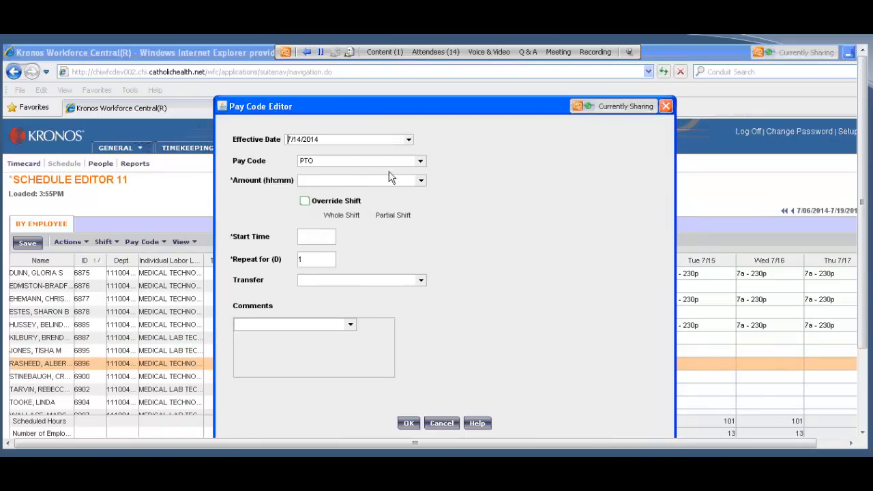
left_click(305, 235)
type("8")
key("Return")
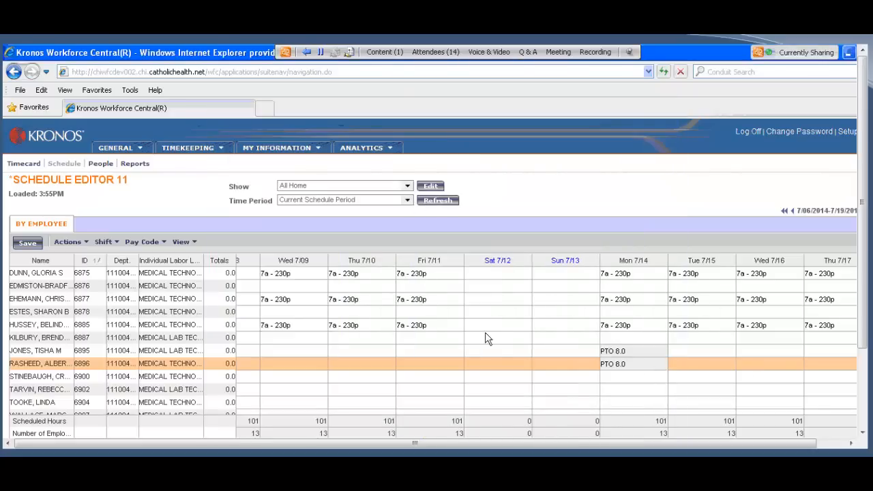
left_click(28, 244)
left_click(407, 203)
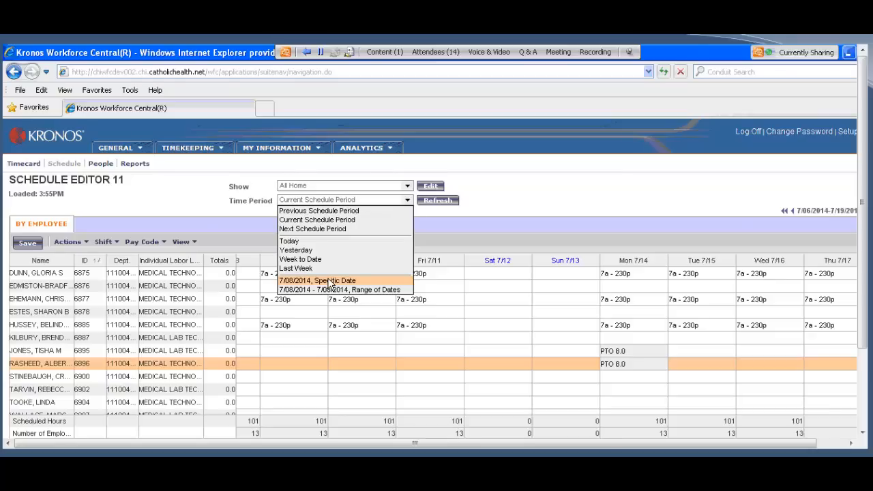
left_click(559, 195)
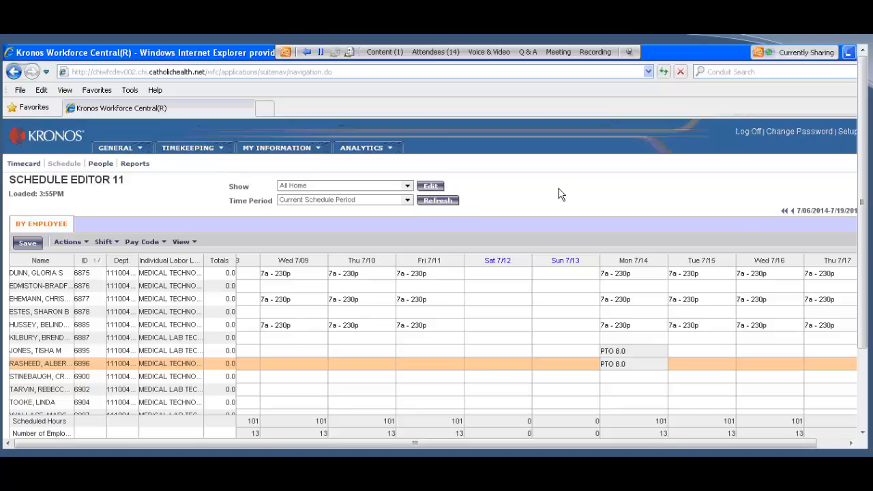
Step: Open the timecards of the two employees scheduled for PTO on Mon 7/14 and check the PTO entry on each
left_click(48, 353)
left_click(47, 364, "ctrl")
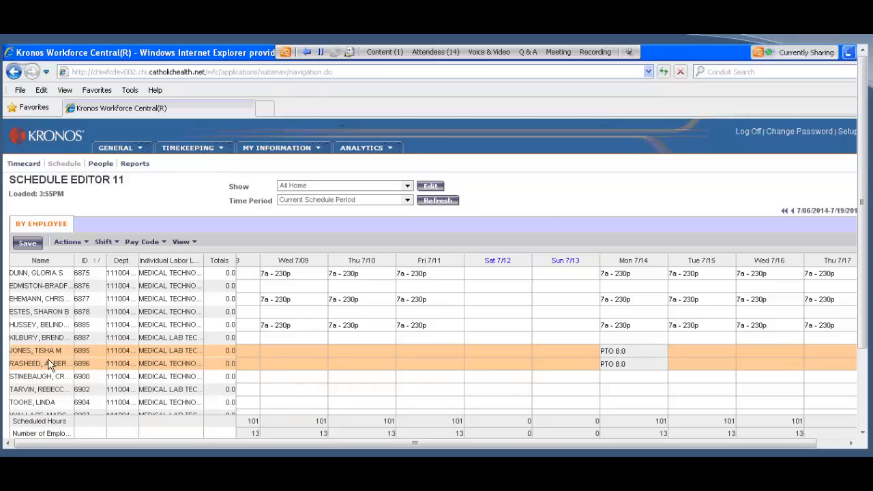
left_click(23, 164)
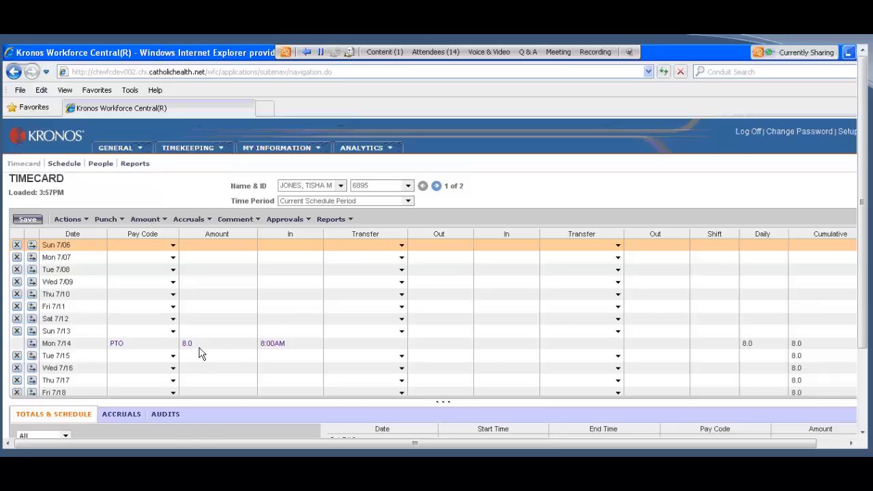
left_click(436, 186)
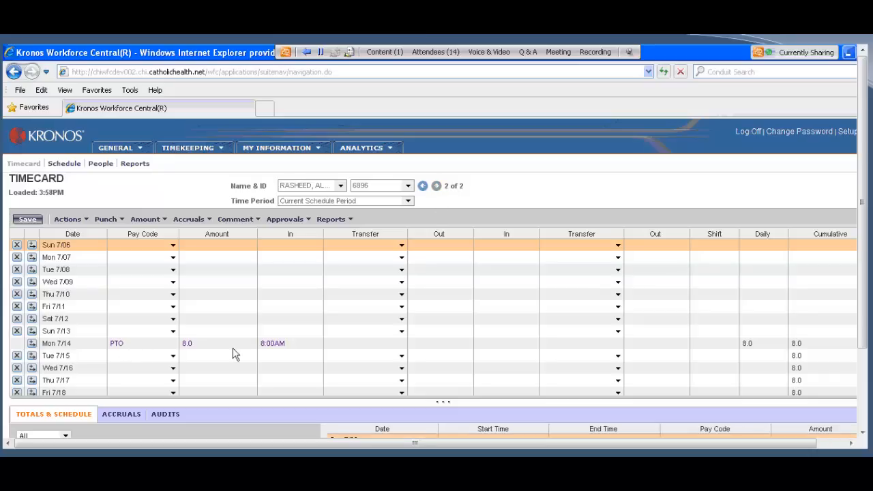
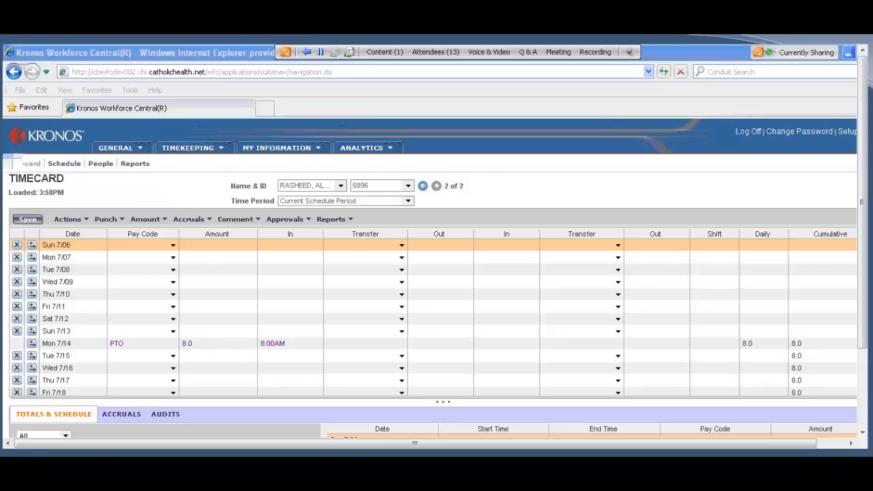
Step: Switch to the Excel workbook with the Standard Time and Attendance Manager Edit Log
key("alt+Tab")
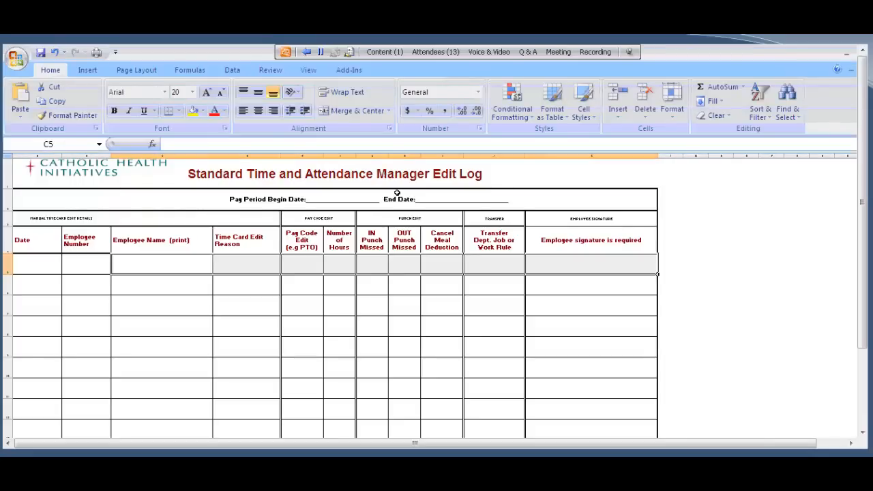